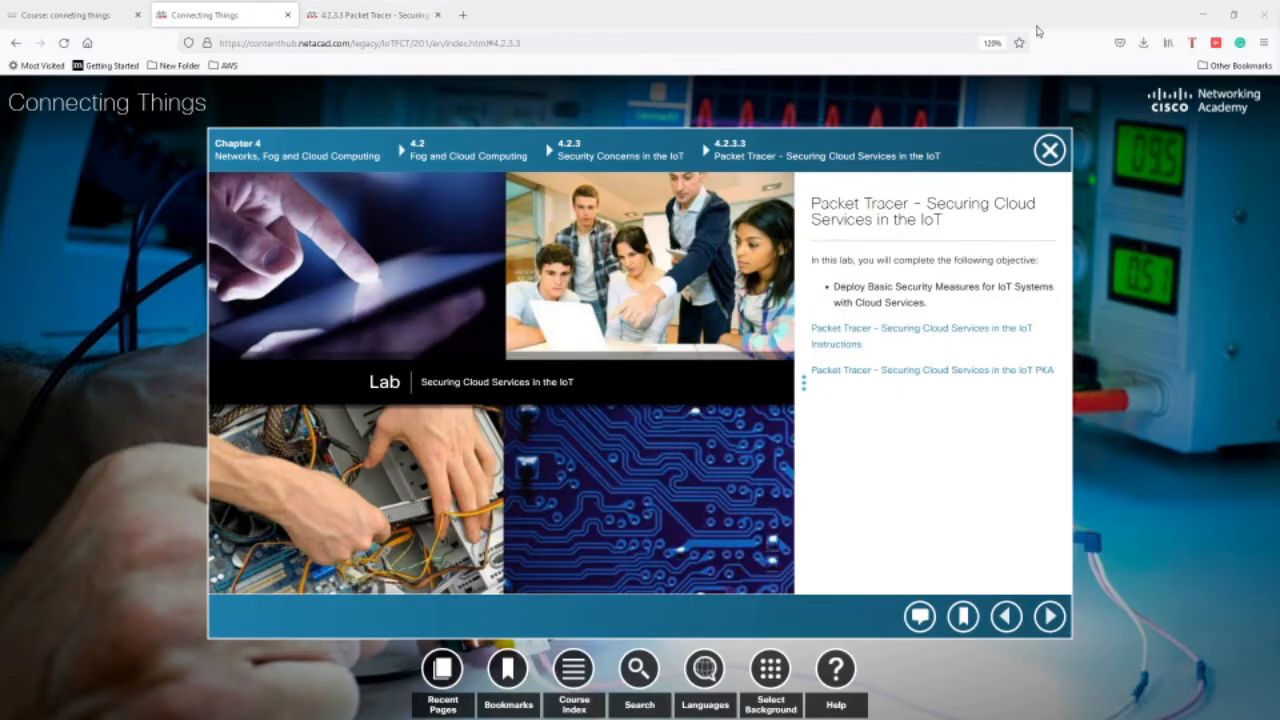
Minimize the Firefox NetAcad course page to reveal the Securing Cloud Services activity in Packet Tracer
{"action": "left_click", "coordinate": [1203, 16]}
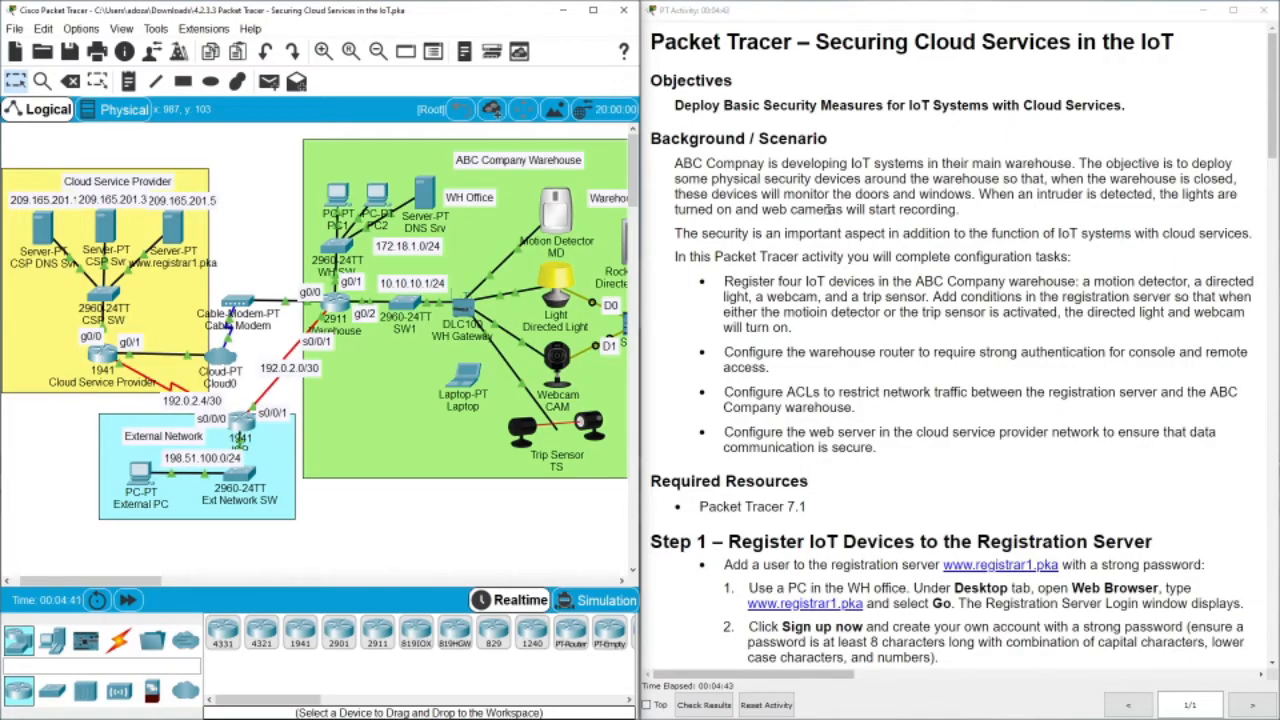
Zoom the logical topology out two steps so the whole warehouse network fits
{"action": "left_click", "coordinate": [380, 53]}
{"action": "left_click", "coordinate": [380, 53]}
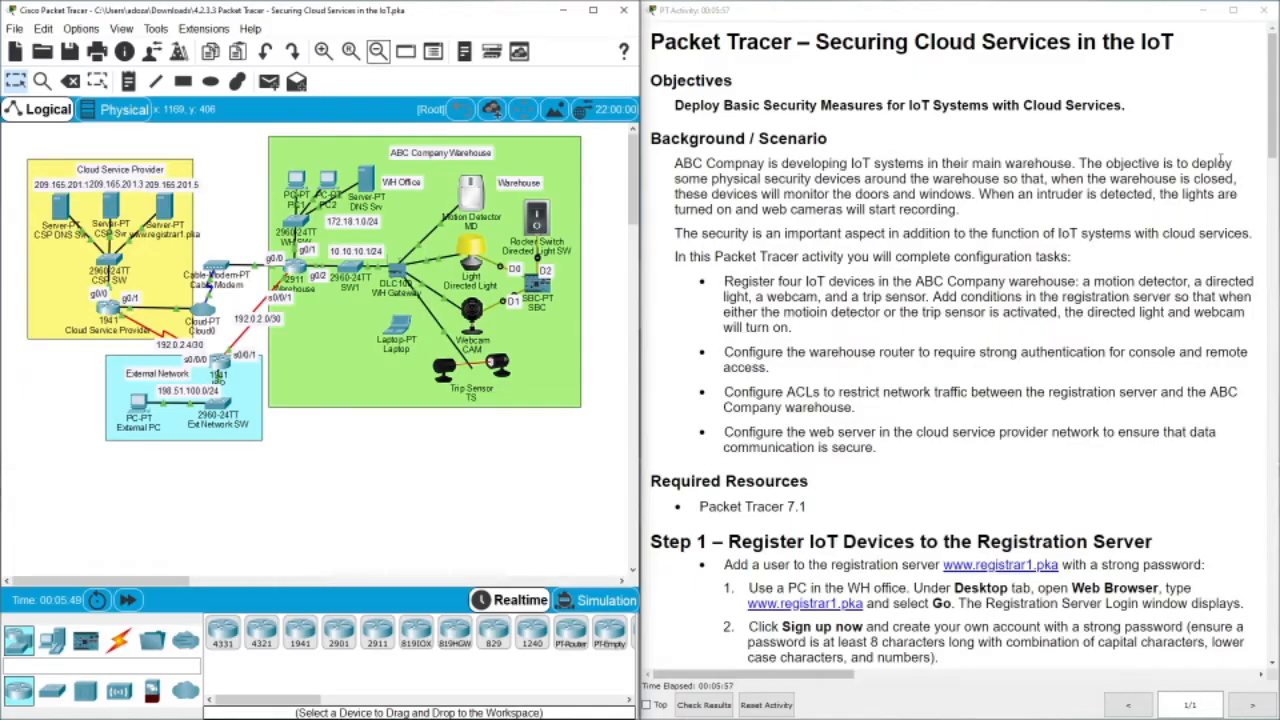
Scroll the instructions down to Step 1 and open the WH Office PC1 window
{"action": "left_click_drag", "start_coordinate": [1270, 110], "coordinate": [1273, 201]}
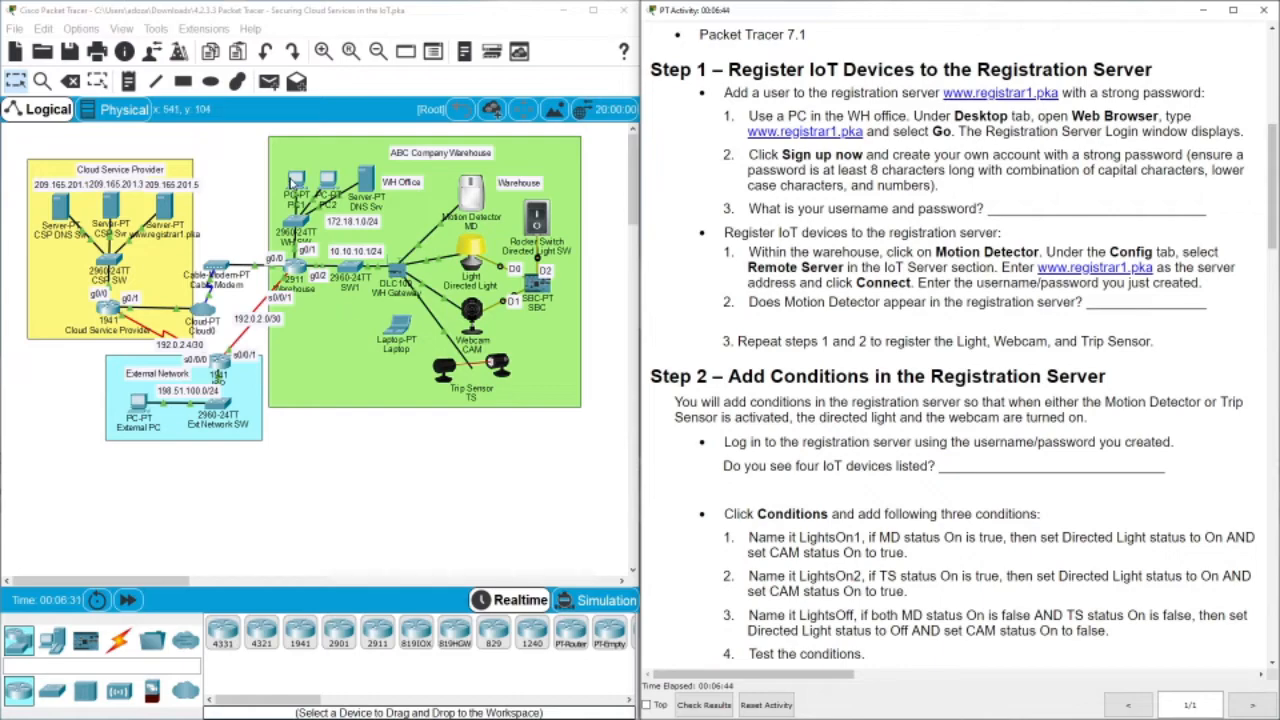
{"action": "left_click", "coordinate": [296, 186]}
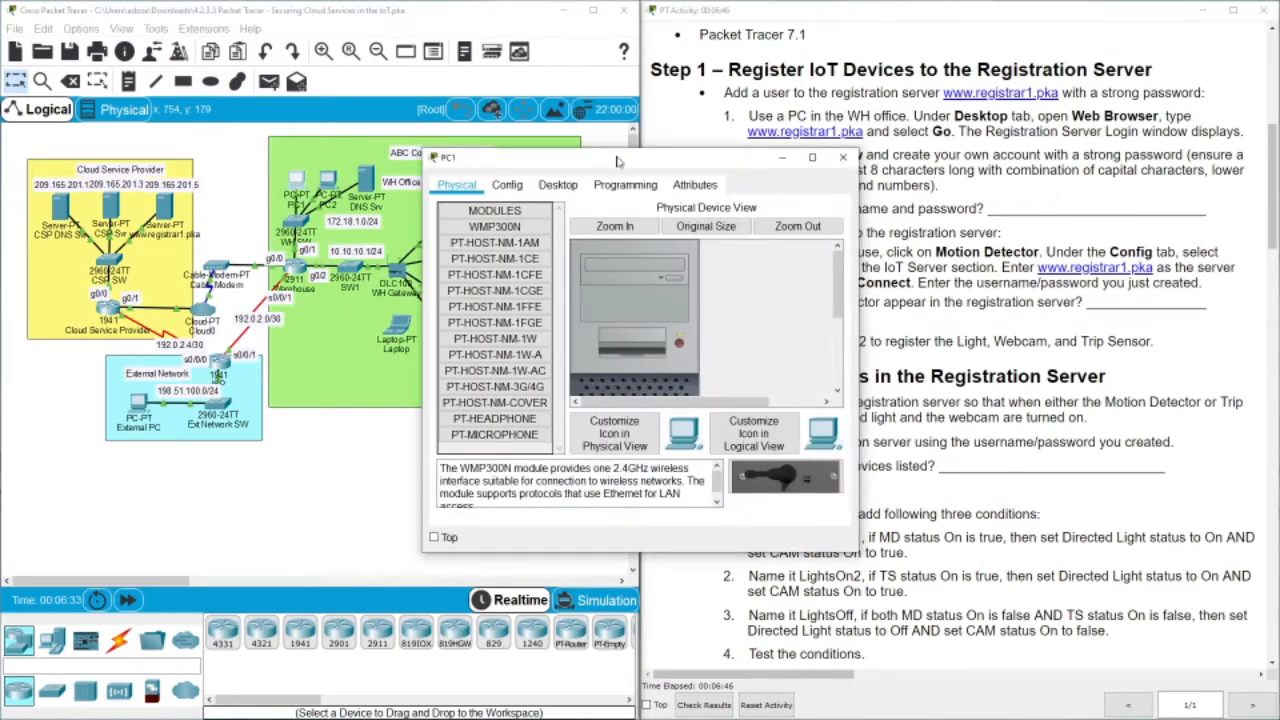
{"action": "left_click_drag", "start_coordinate": [617, 161], "coordinate": [383, 164]}
{"action": "left_click", "coordinate": [325, 188]}
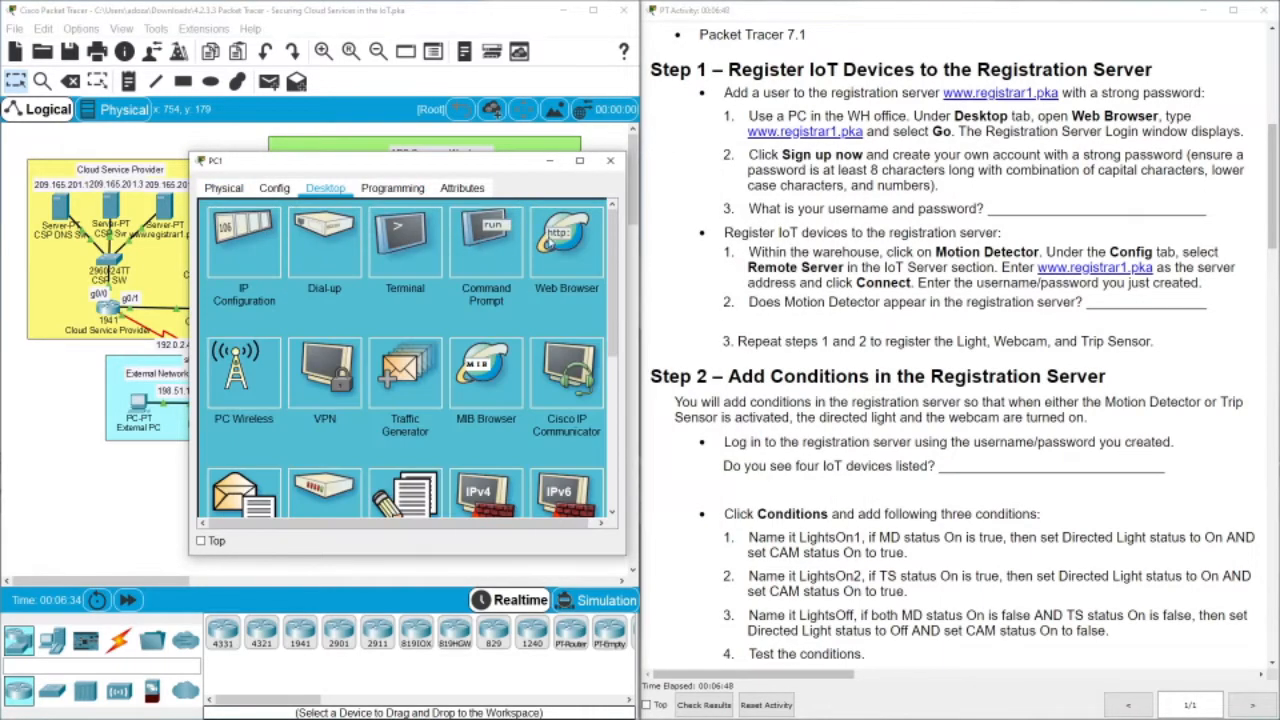
{"action": "left_click", "coordinate": [566, 238]}
{"action": "left_click", "coordinate": [318, 232]}
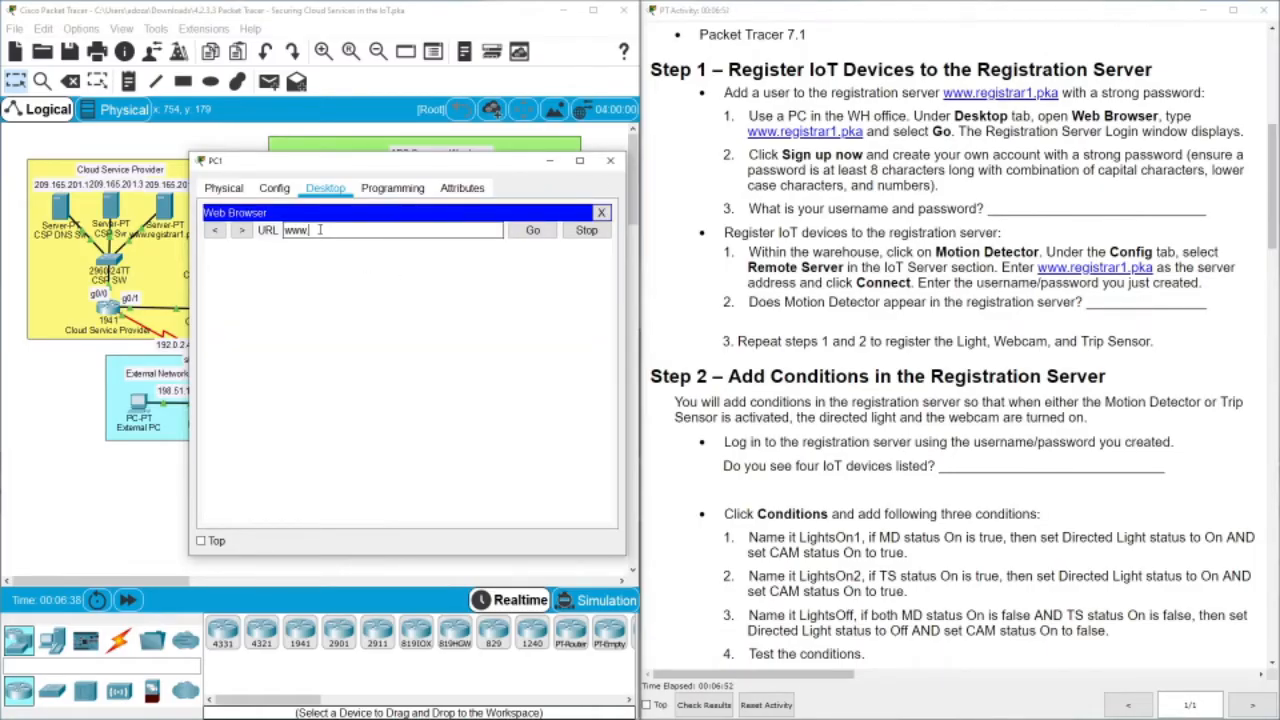
{"action": "type", "text": "www.registrar1.pka"}
{"action": "key", "text": "Return"}
{"action": "left_click", "coordinate": [533, 230]}
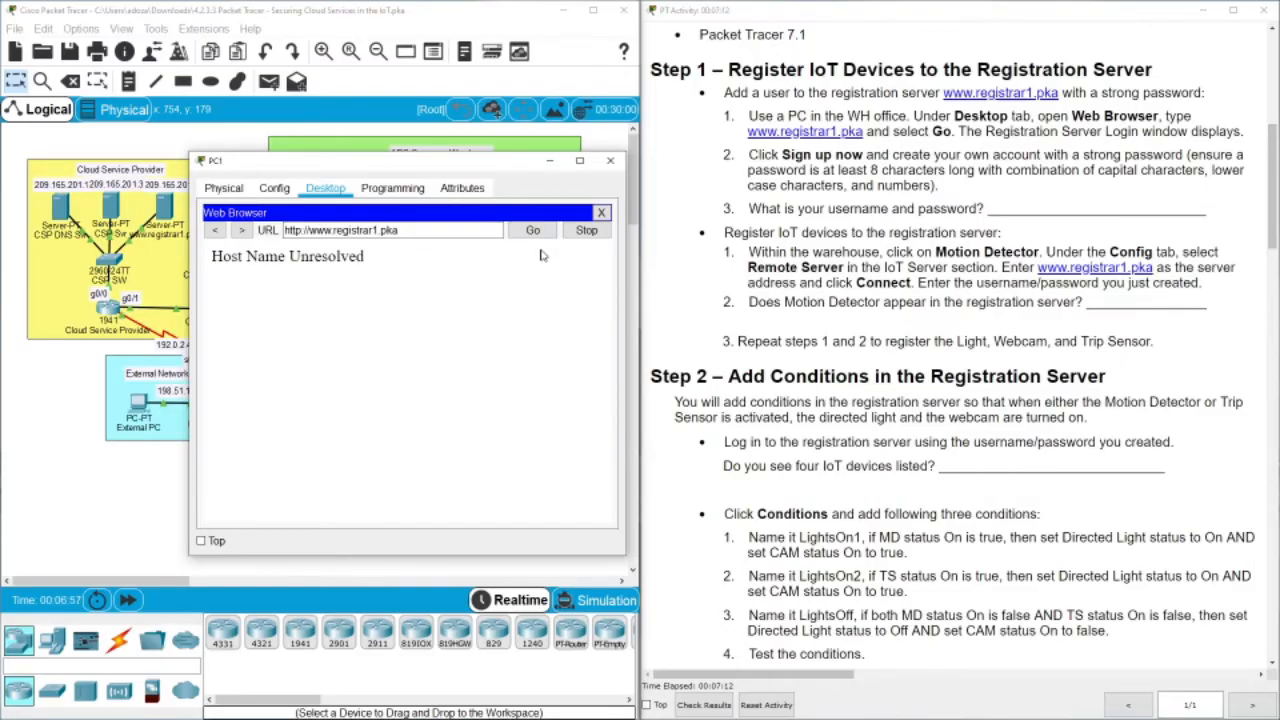
{"action": "left_click", "coordinate": [530, 232]}
{"action": "left_click", "coordinate": [505, 302]}
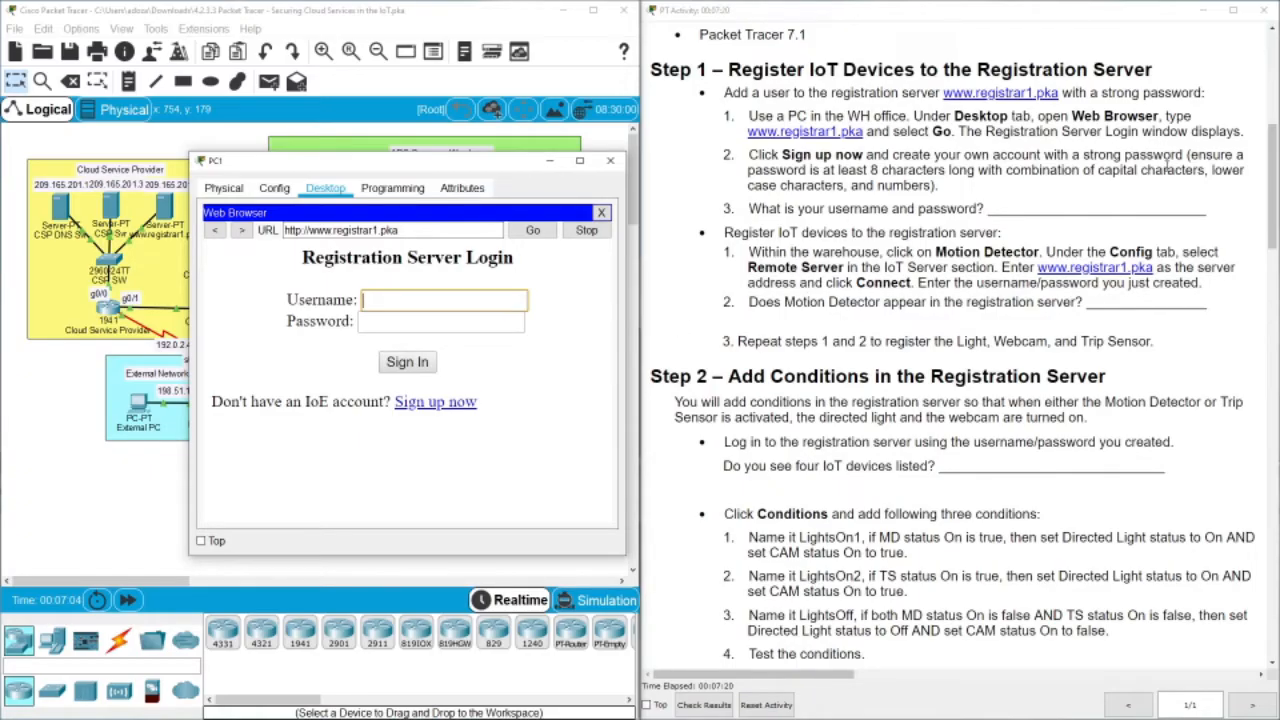
Try signing up a new registration server account with username admin and a password
{"action": "left_click", "coordinate": [420, 402]}
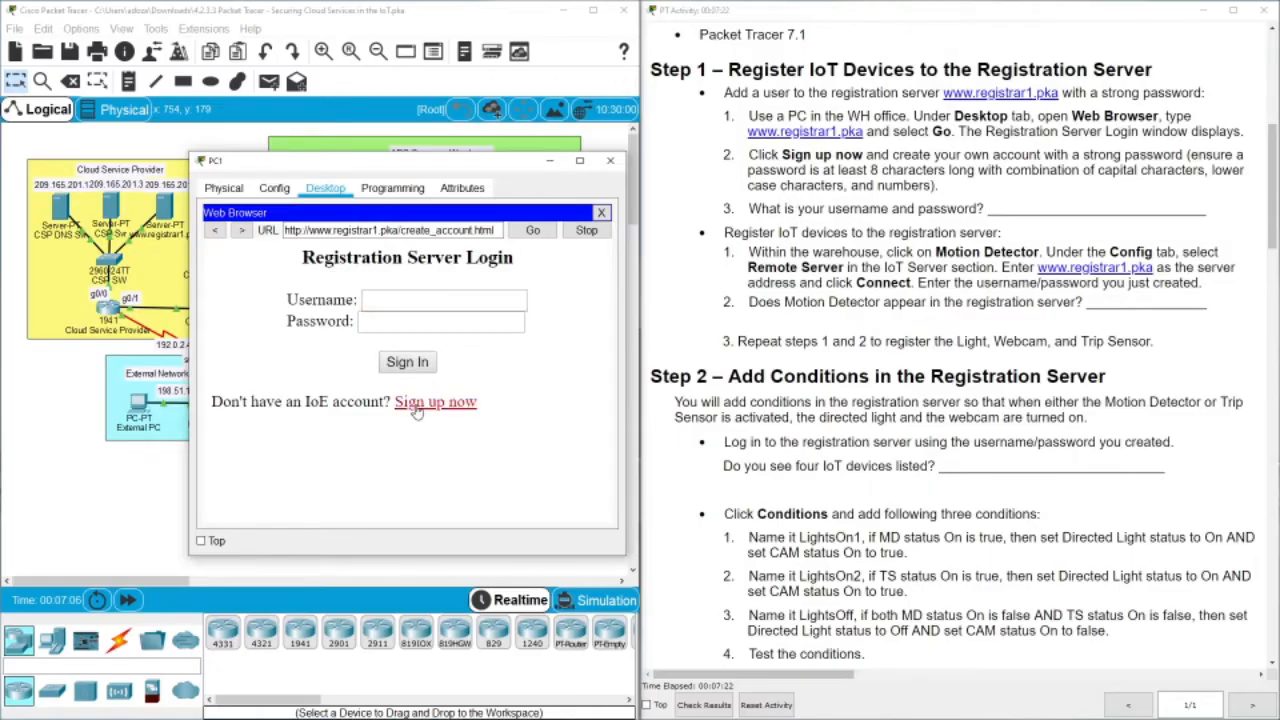
{"action": "left_click", "coordinate": [385, 300]}
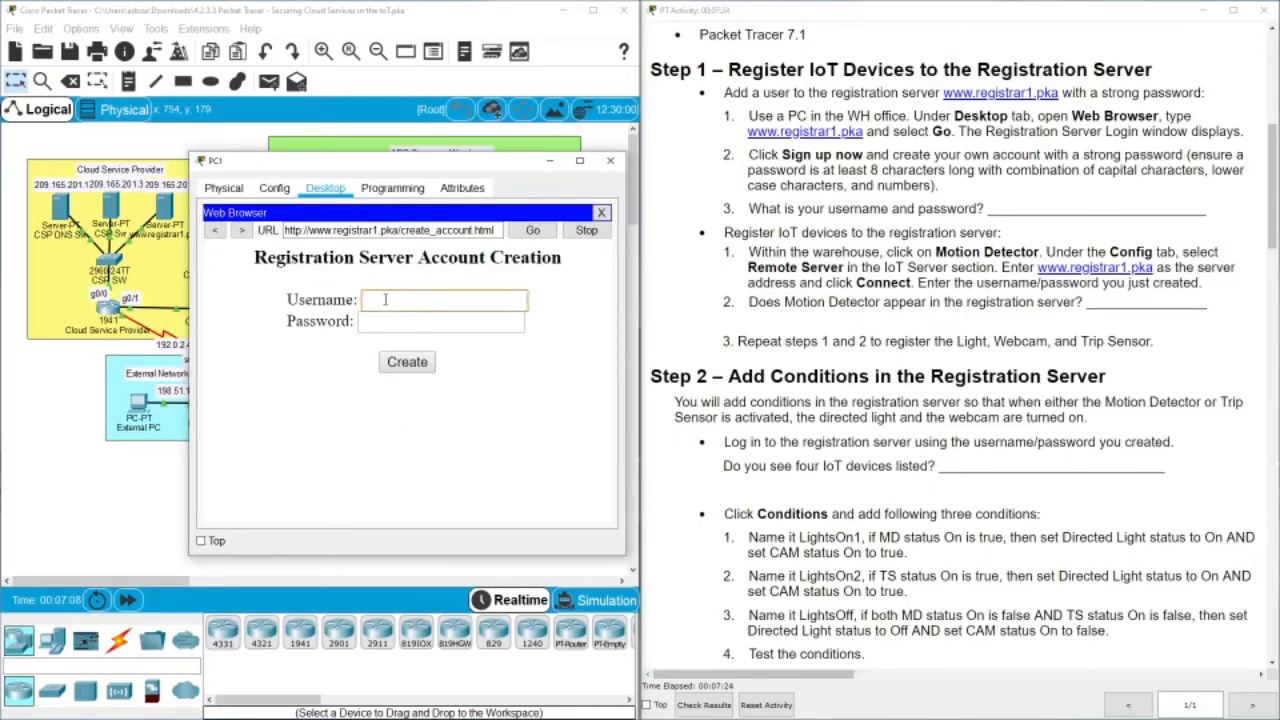
{"action": "type", "text": "admin"}
{"action": "left_click", "coordinate": [383, 318]}
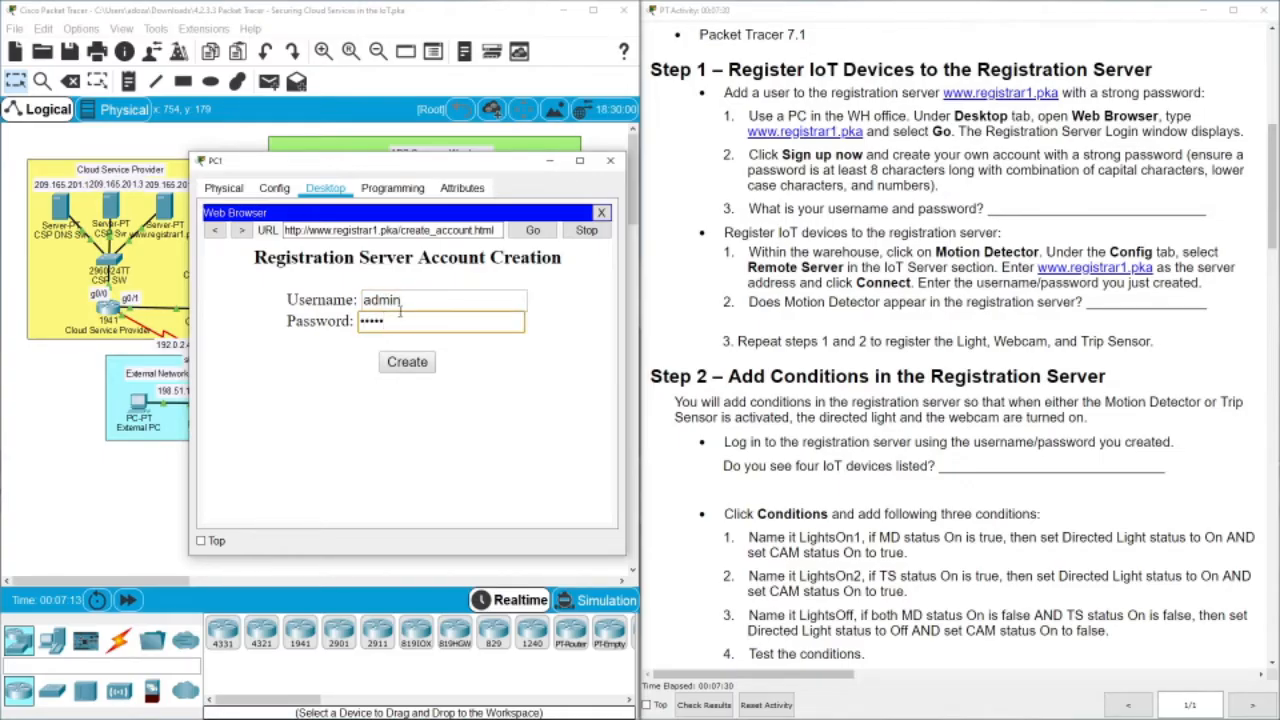
{"action": "left_click", "coordinate": [407, 361]}
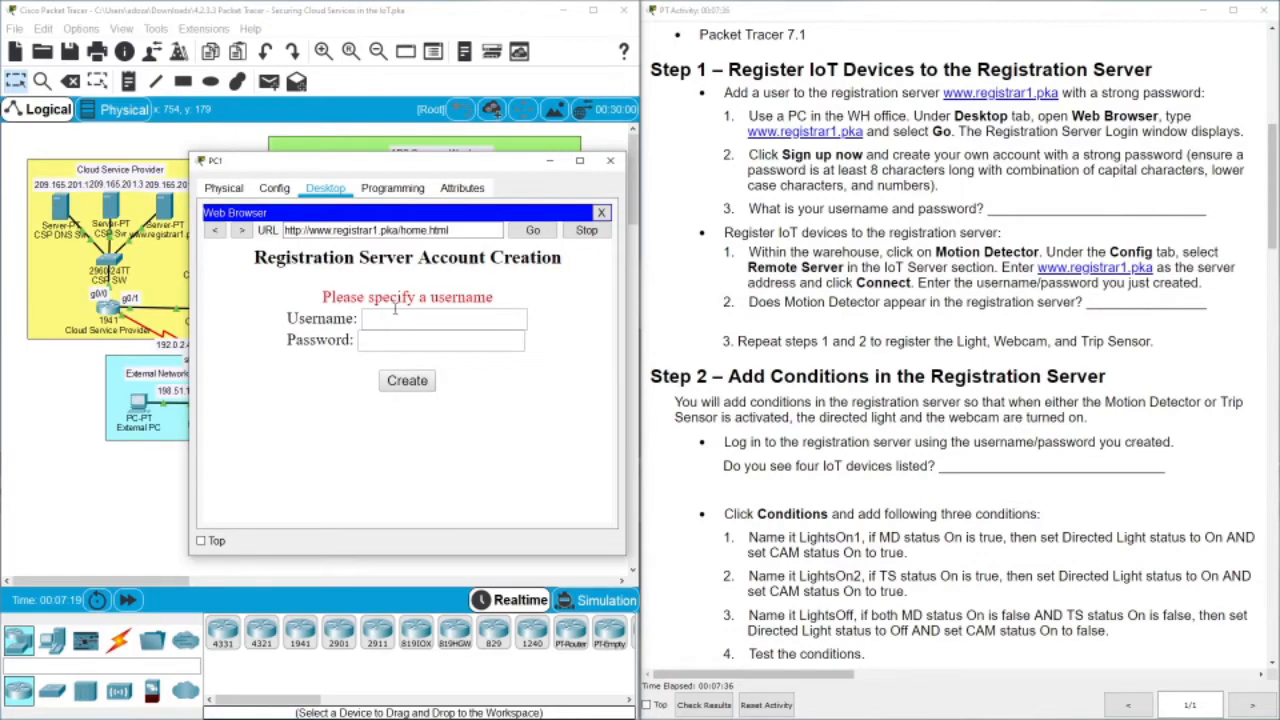
{"action": "left_click", "coordinate": [432, 320]}
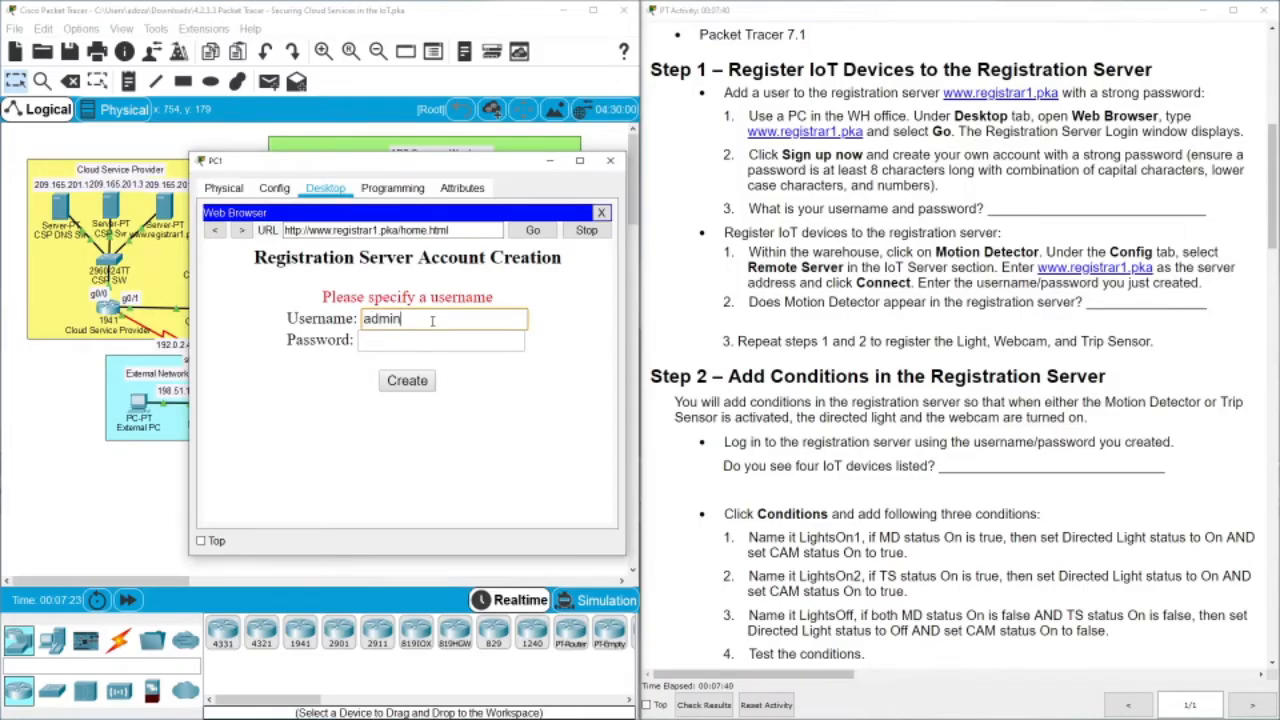
{"action": "left_click", "coordinate": [424, 340]}
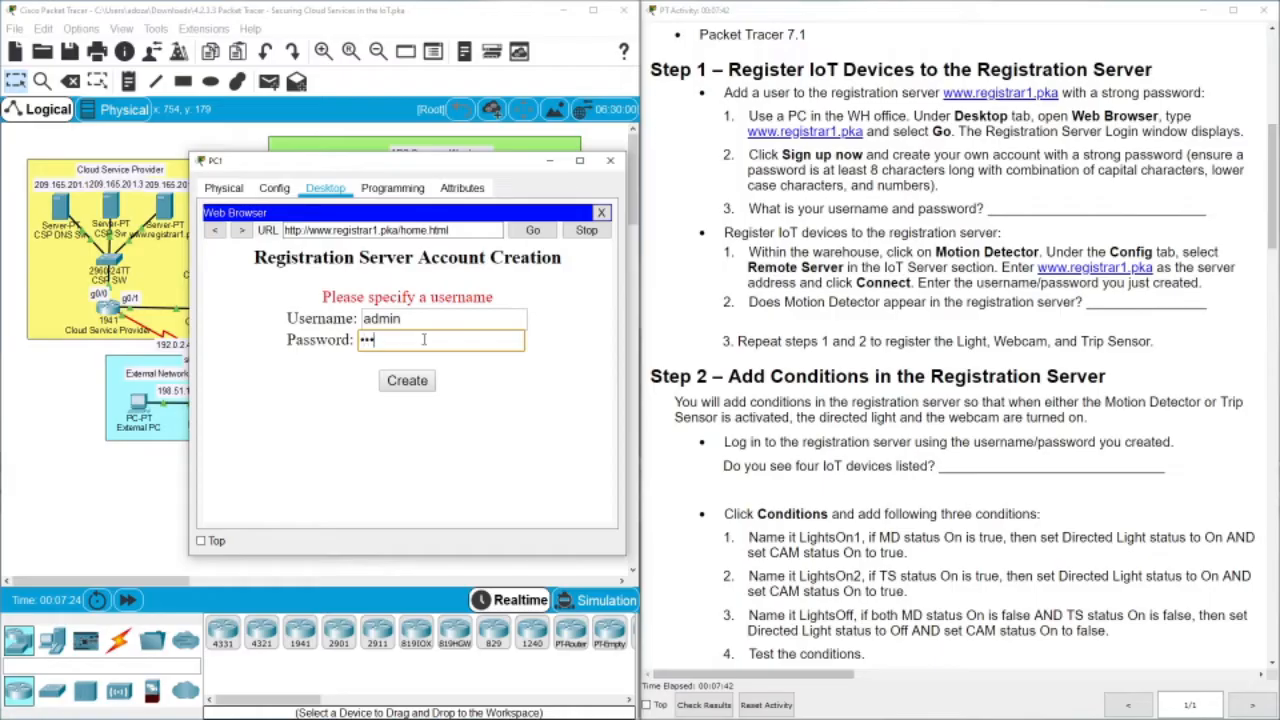
{"action": "left_click", "coordinate": [418, 384]}
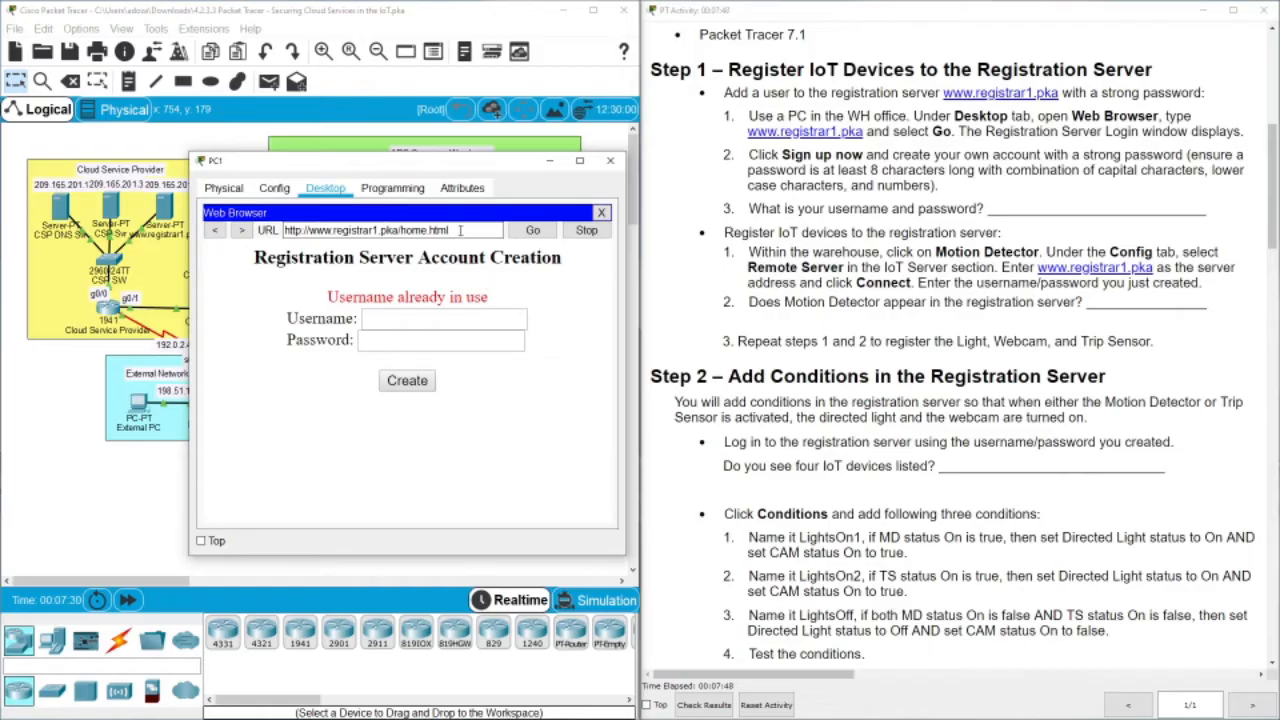
Return to the server's login page and sign in as admin with the account password
{"action": "left_click_drag", "start_coordinate": [460, 230], "coordinate": [394, 229]}
{"action": "key", "text": "BackSpace"}
{"action": "key", "text": "Return"}
{"action": "left_click", "coordinate": [407, 293]}
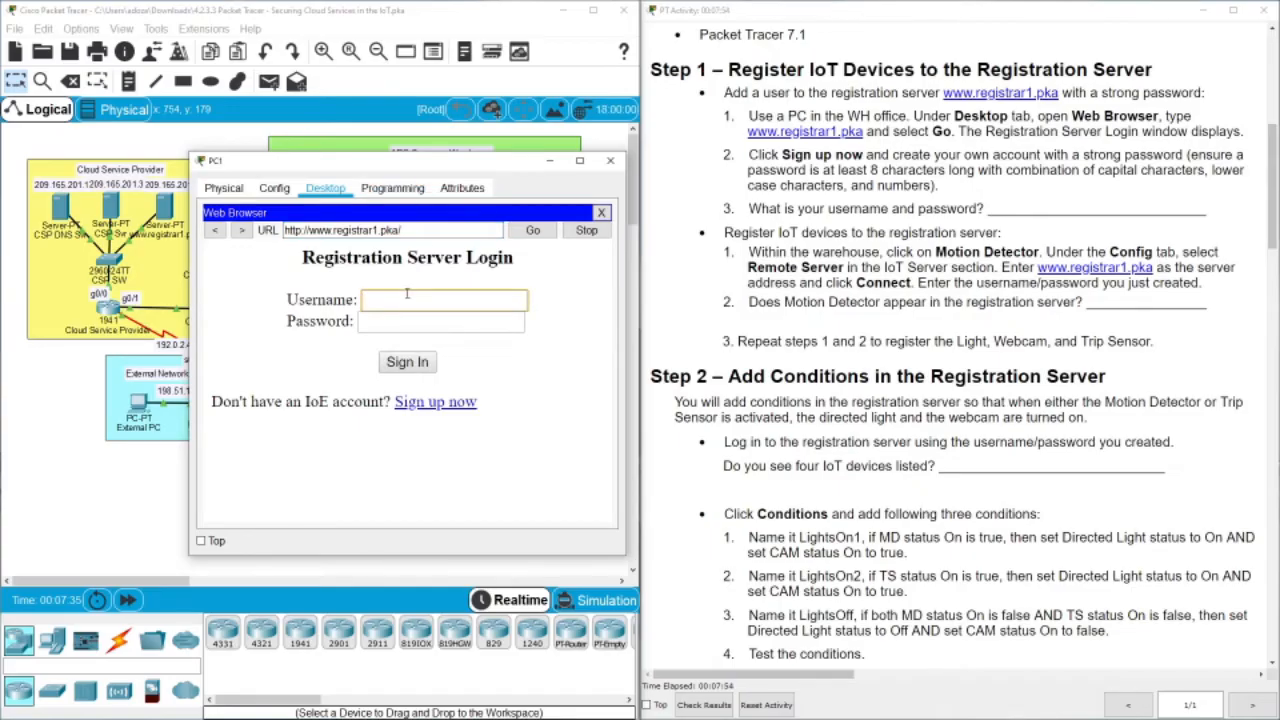
{"action": "type", "text": "admin"}
{"action": "key", "text": "Tab"}
{"action": "type", "text": "a"}
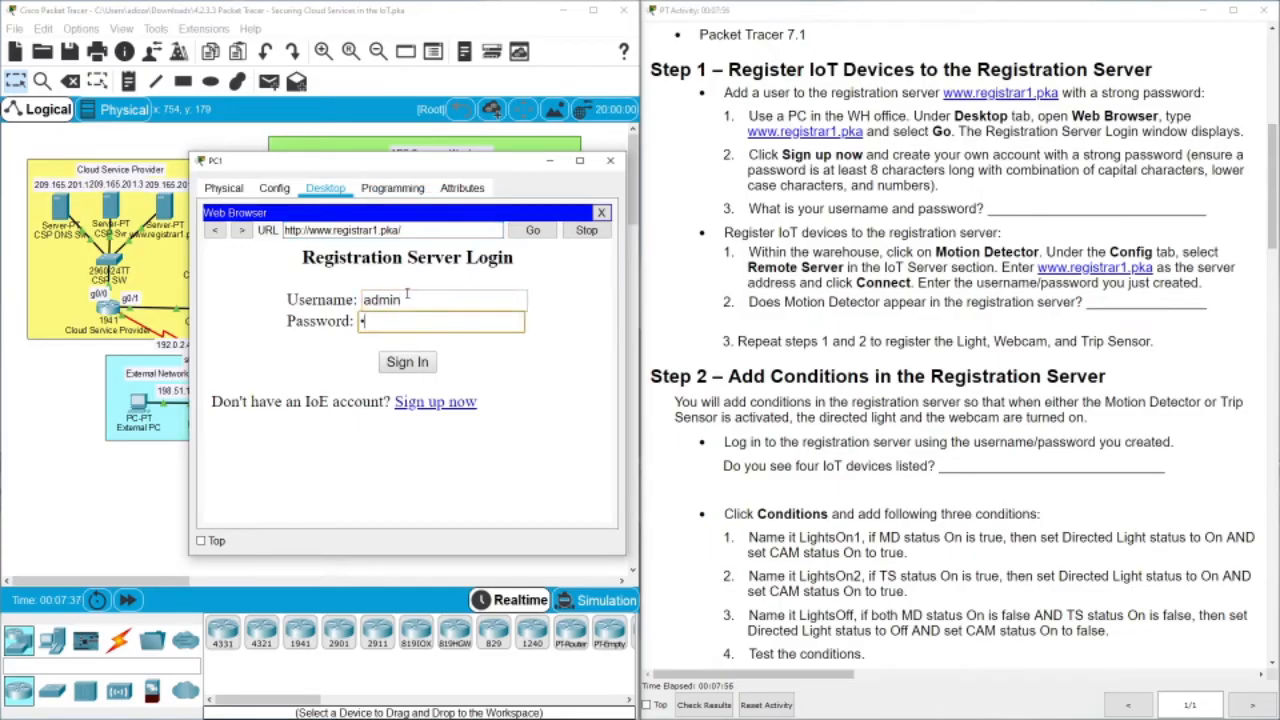
{"action": "left_click", "coordinate": [430, 362]}
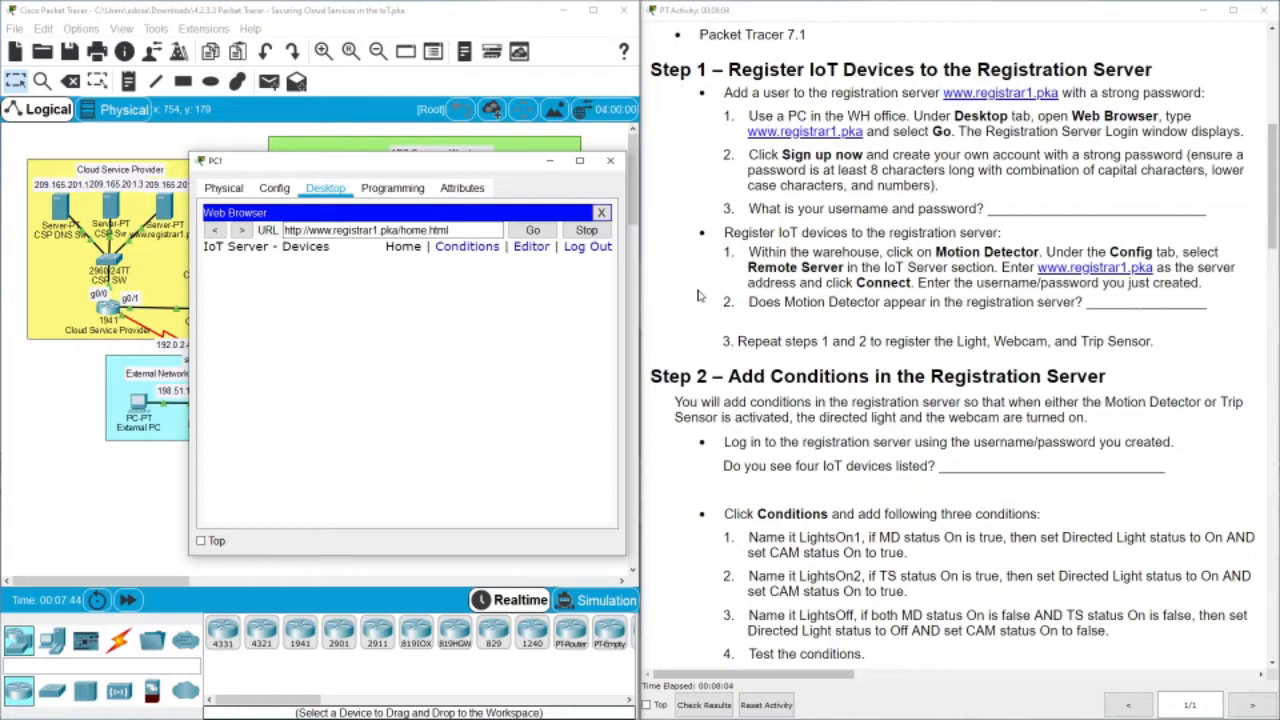
Widen PC1's browser window and move it down, off the warehouse topology
{"action": "left_click_drag", "start_coordinate": [626, 555], "coordinate": [759, 556]}
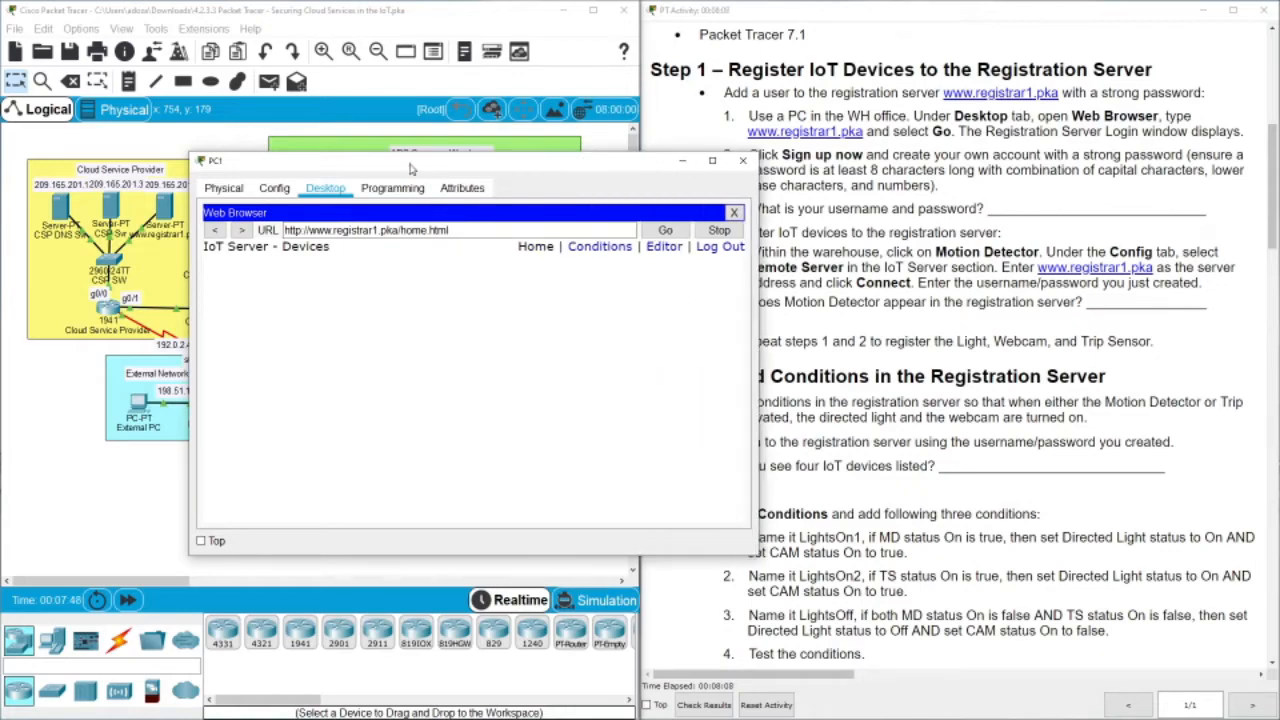
{"action": "left_click_drag", "start_coordinate": [409, 163], "coordinate": [267, 97]}
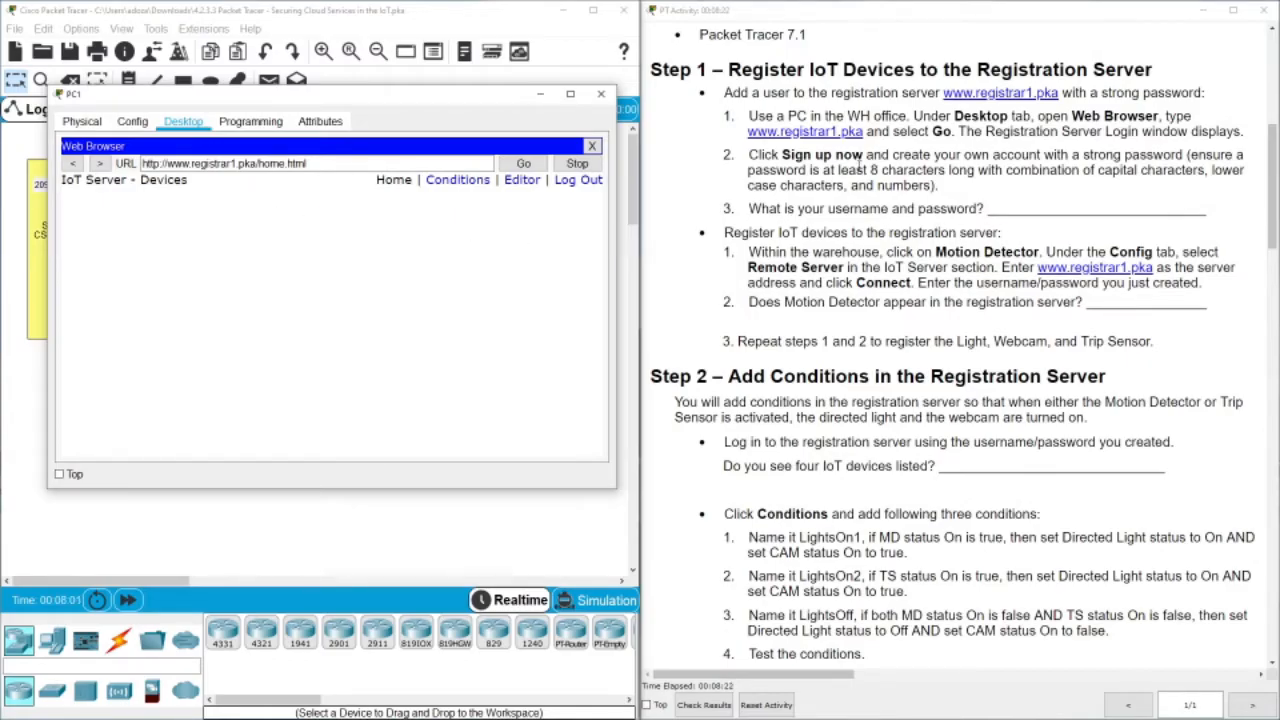
{"action": "left_click_drag", "start_coordinate": [848, 170], "coordinate": [1030, 176]}
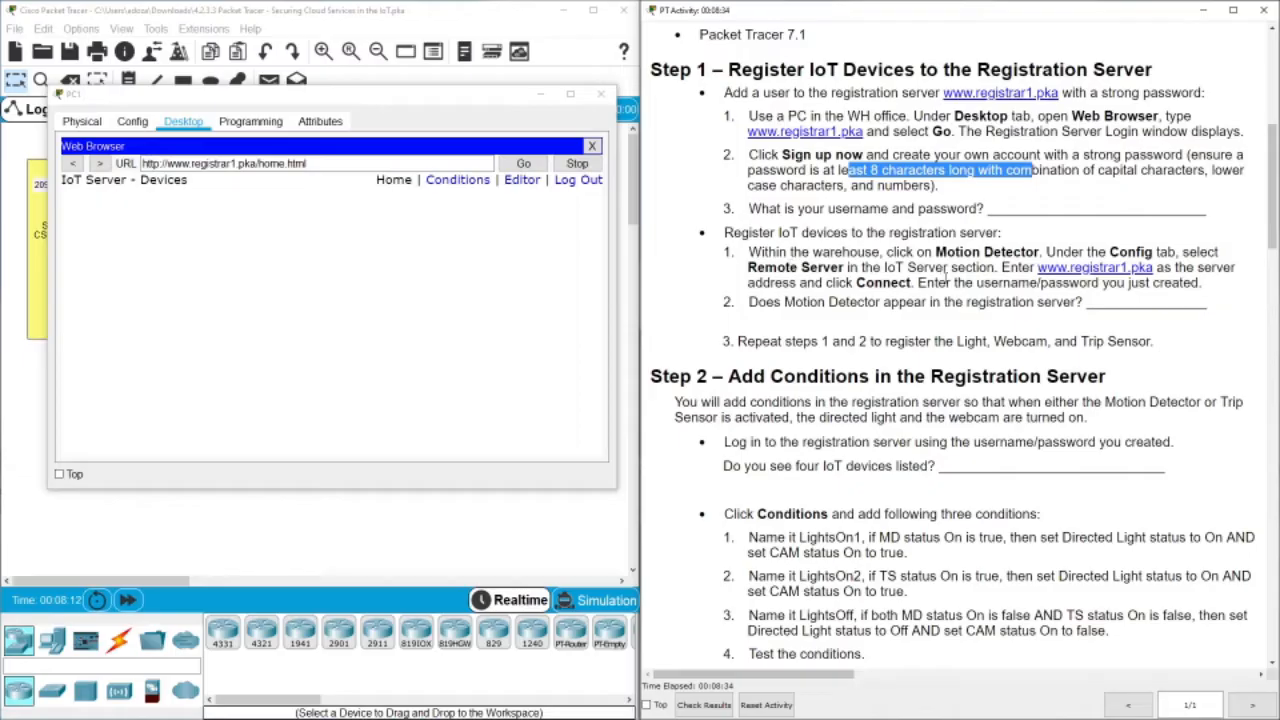
{"action": "left_click_drag", "start_coordinate": [520, 107], "coordinate": [557, 419]}
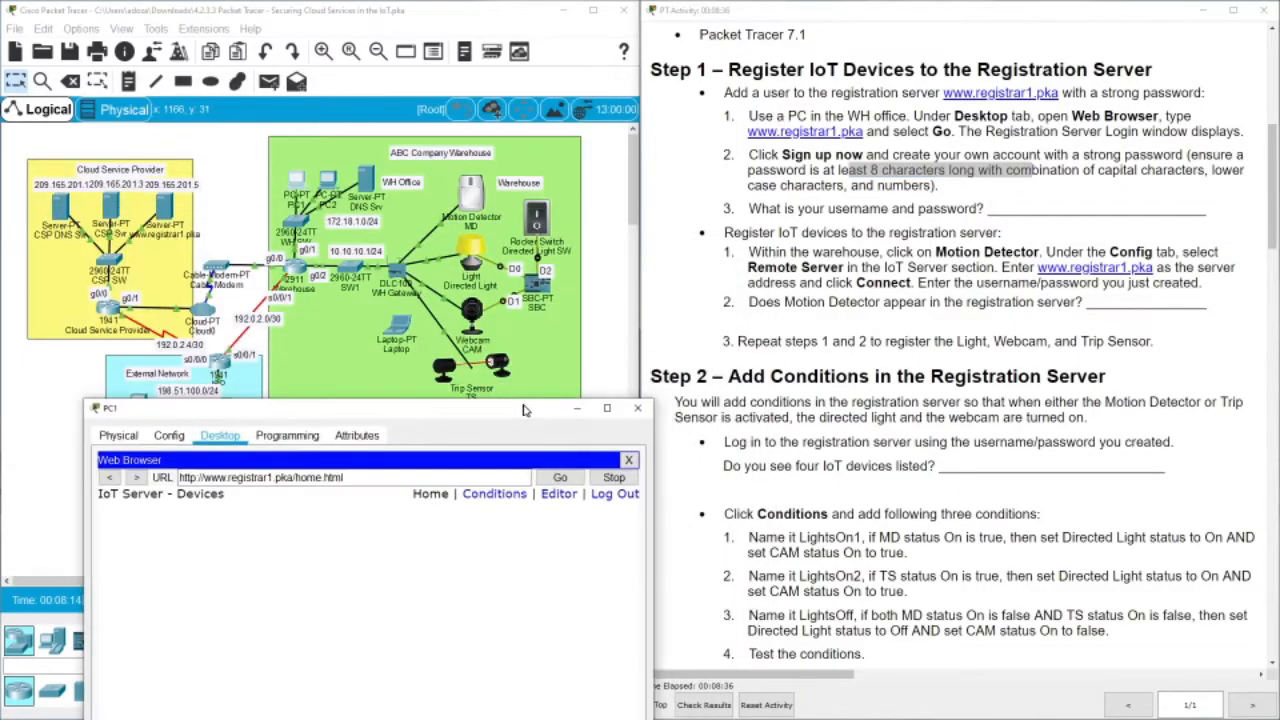
Set the Motion Detector's Config to use a Remote Server
{"action": "left_click", "coordinate": [480, 207]}
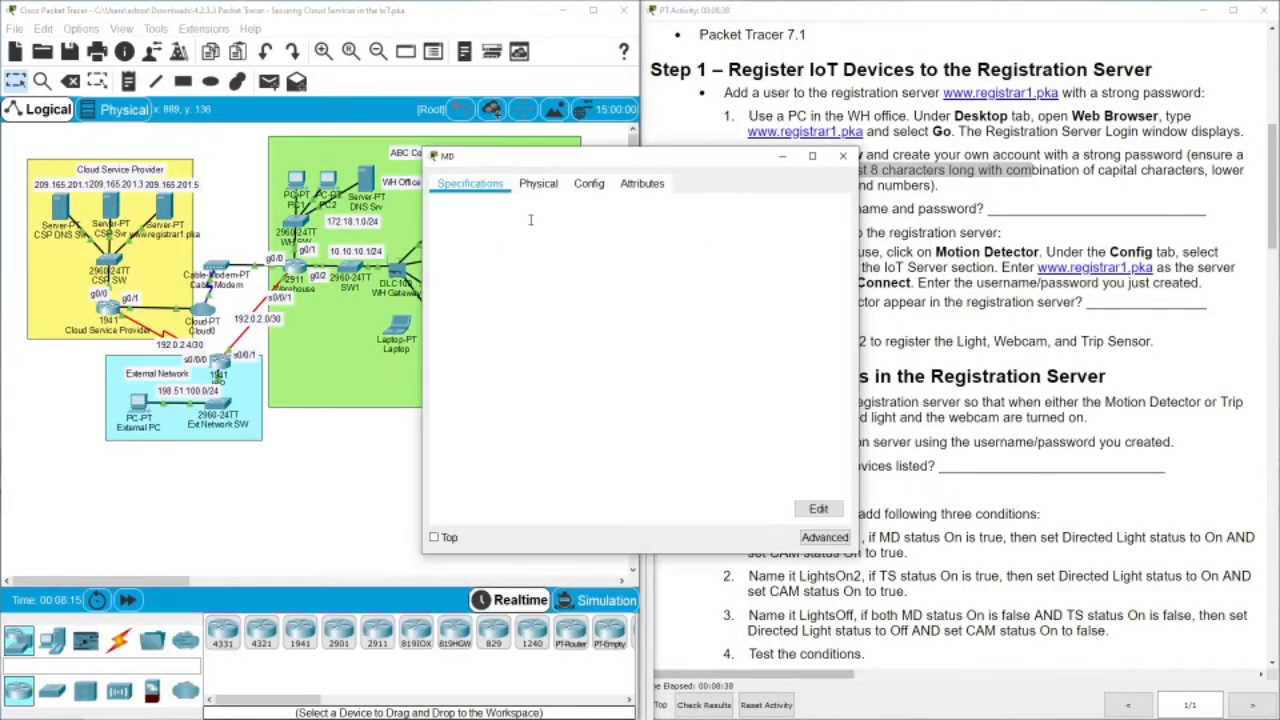
{"action": "left_click", "coordinate": [581, 190]}
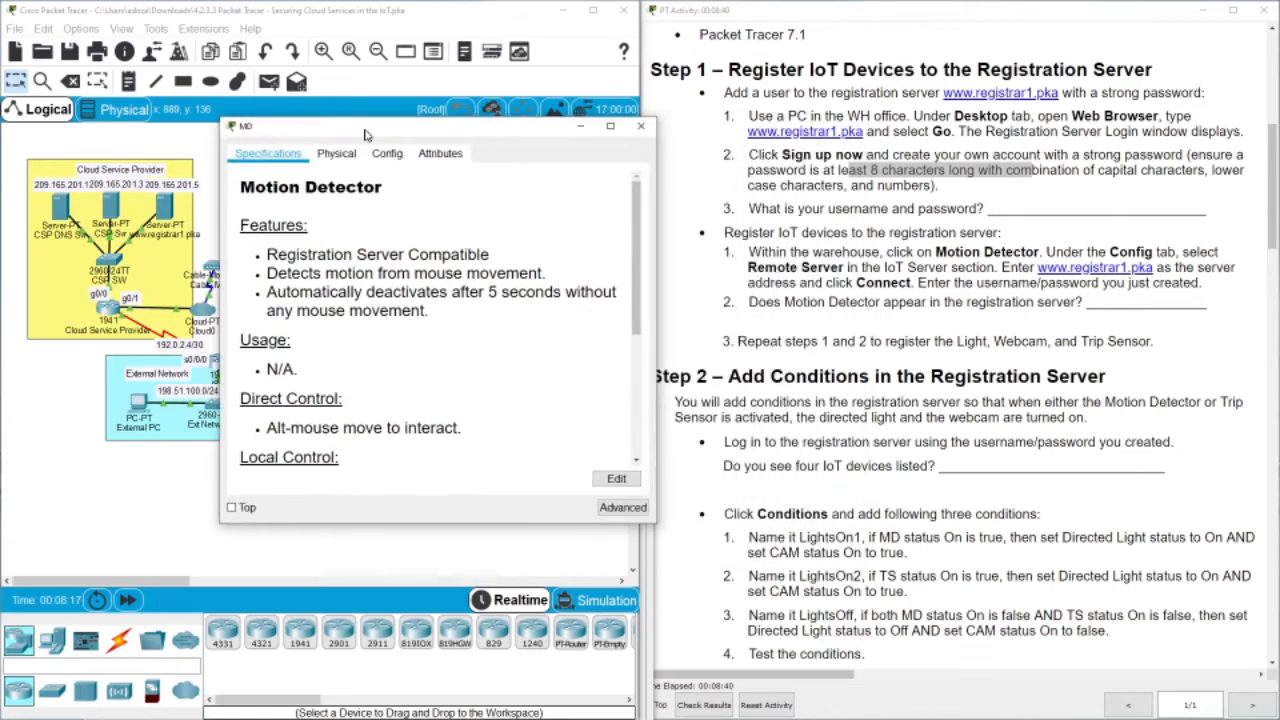
{"action": "left_click_drag", "start_coordinate": [637, 236], "coordinate": [620, 372]}
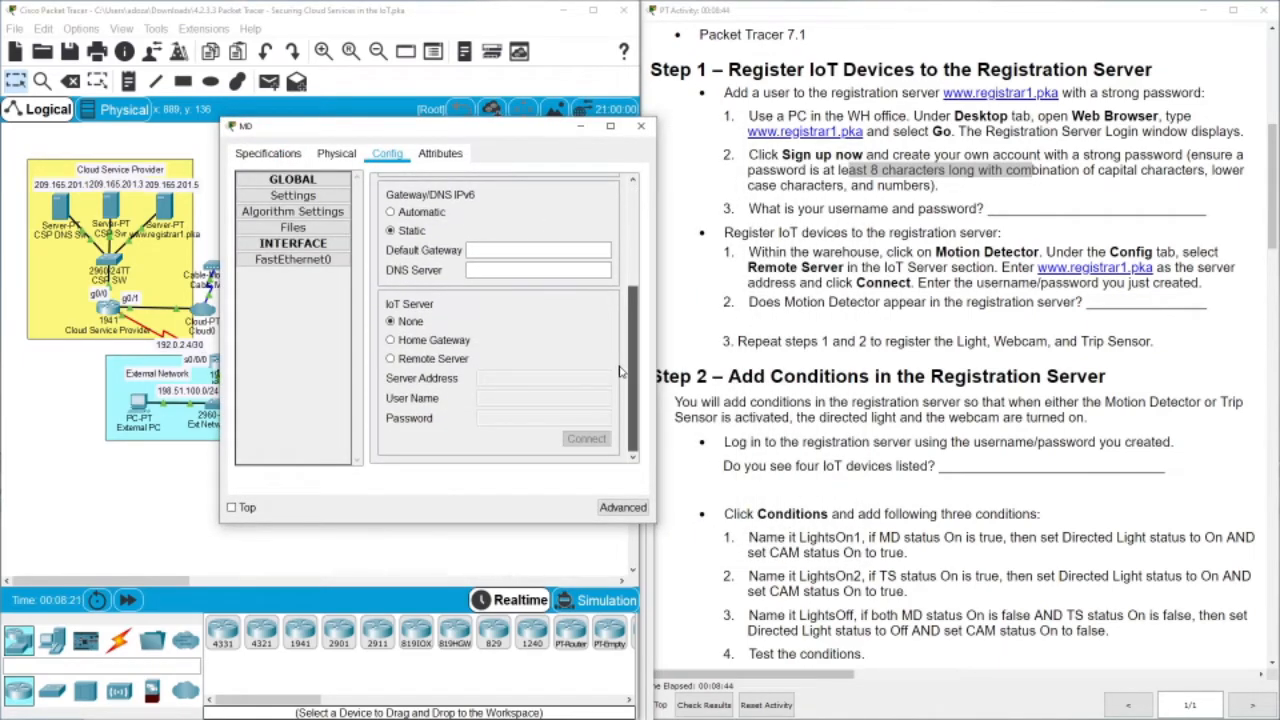
{"action": "left_click", "coordinate": [400, 358]}
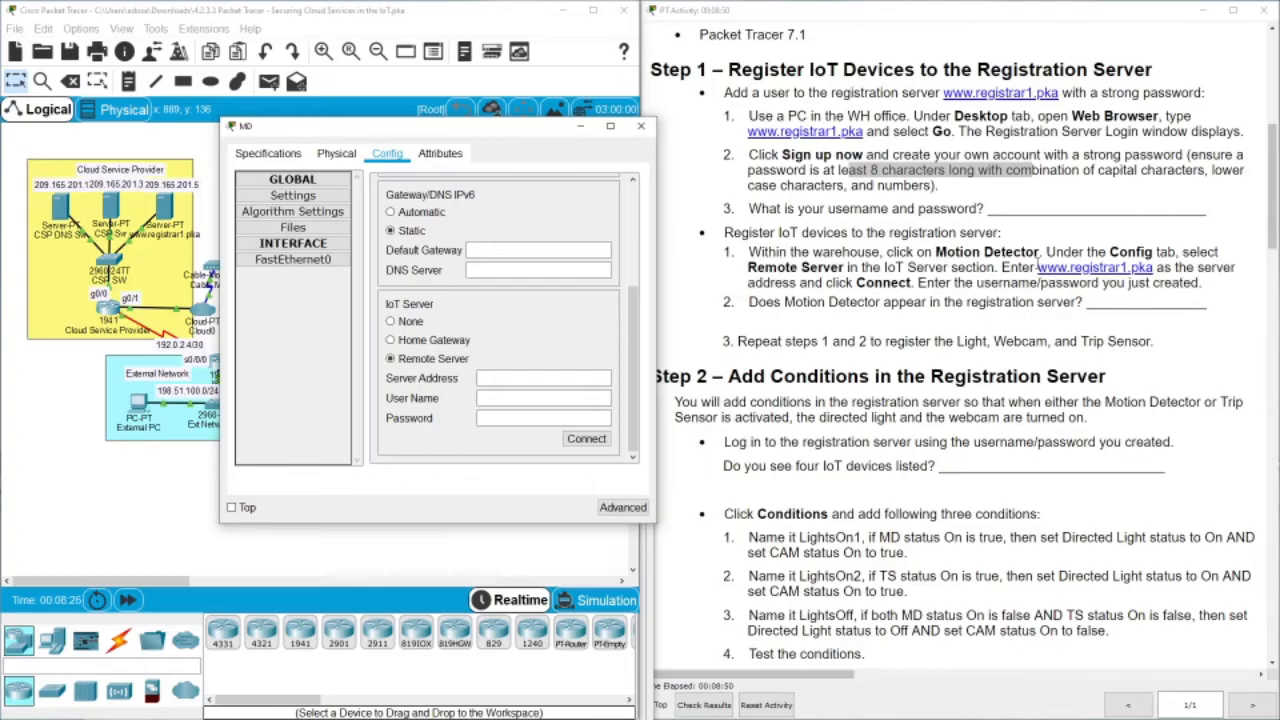
{"action": "left_click_drag", "start_coordinate": [1037, 268], "coordinate": [1155, 268]}
{"action": "key", "text": "ctrl+c"}
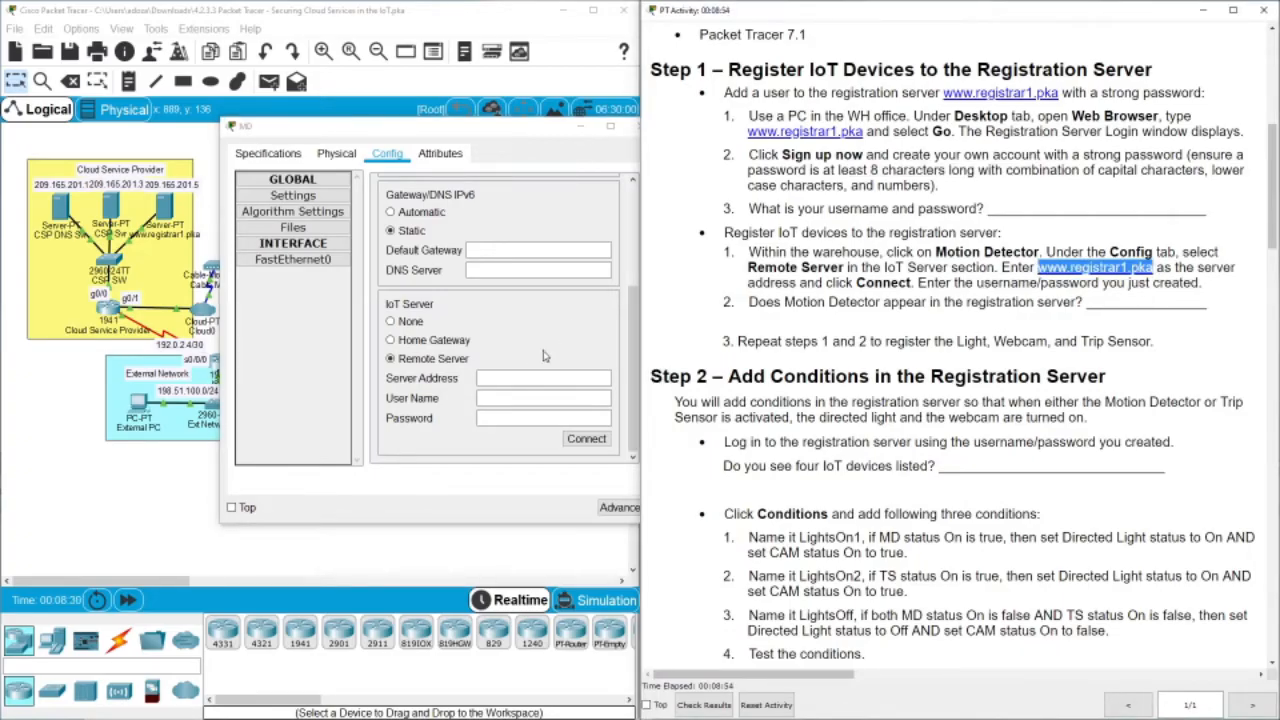
{"action": "left_click", "coordinate": [523, 377]}
{"action": "key", "text": "ctrl+v"}
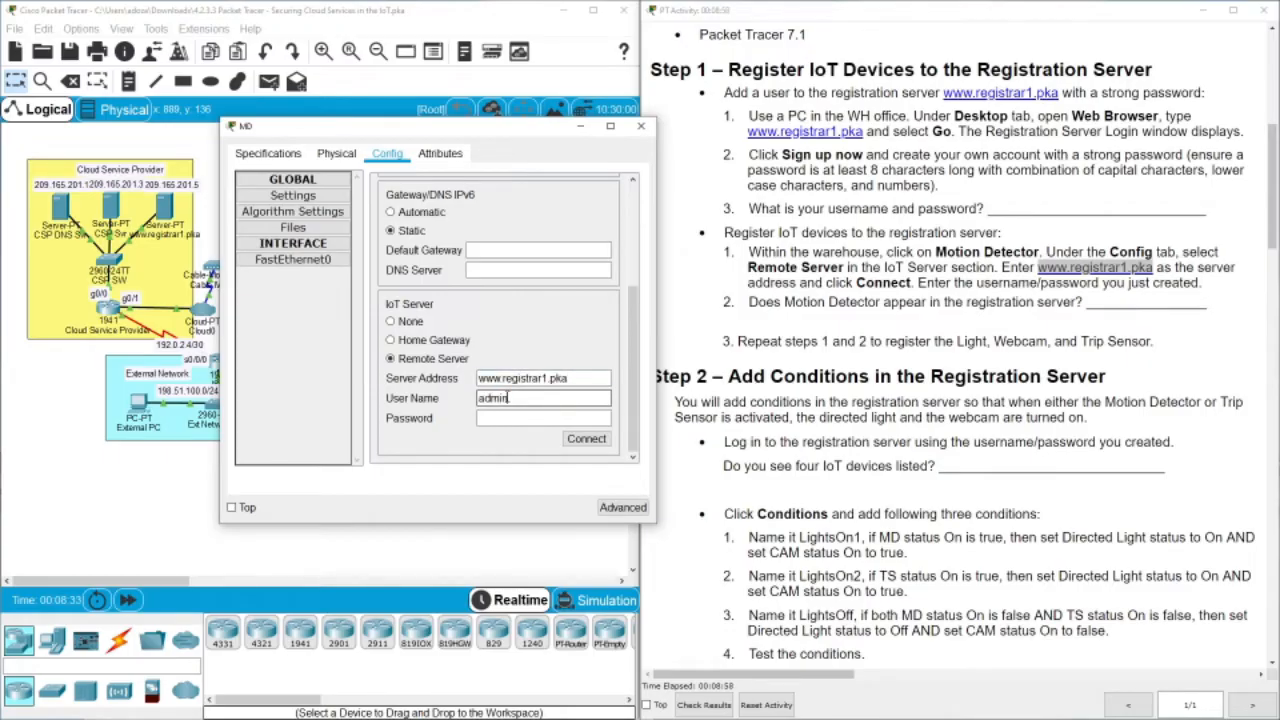
{"action": "left_click", "coordinate": [505, 421]}
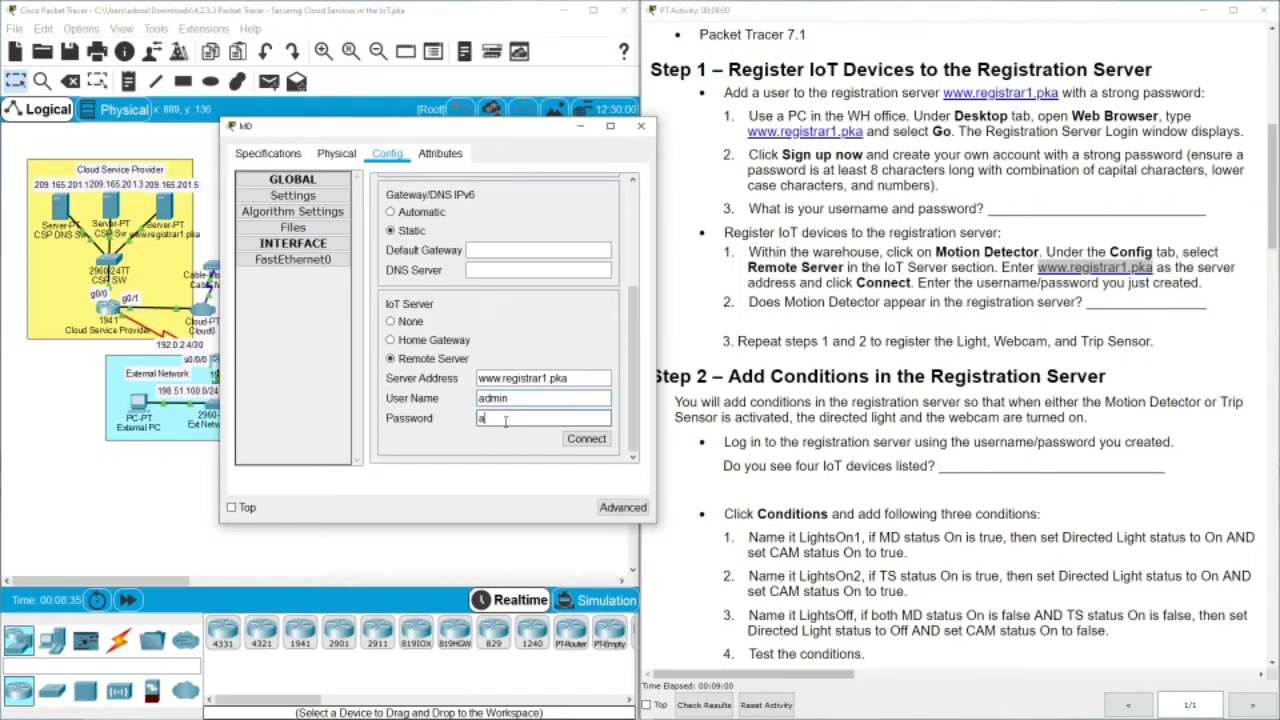
{"action": "left_click", "coordinate": [587, 440]}
{"action": "left_click", "coordinate": [575, 441]}
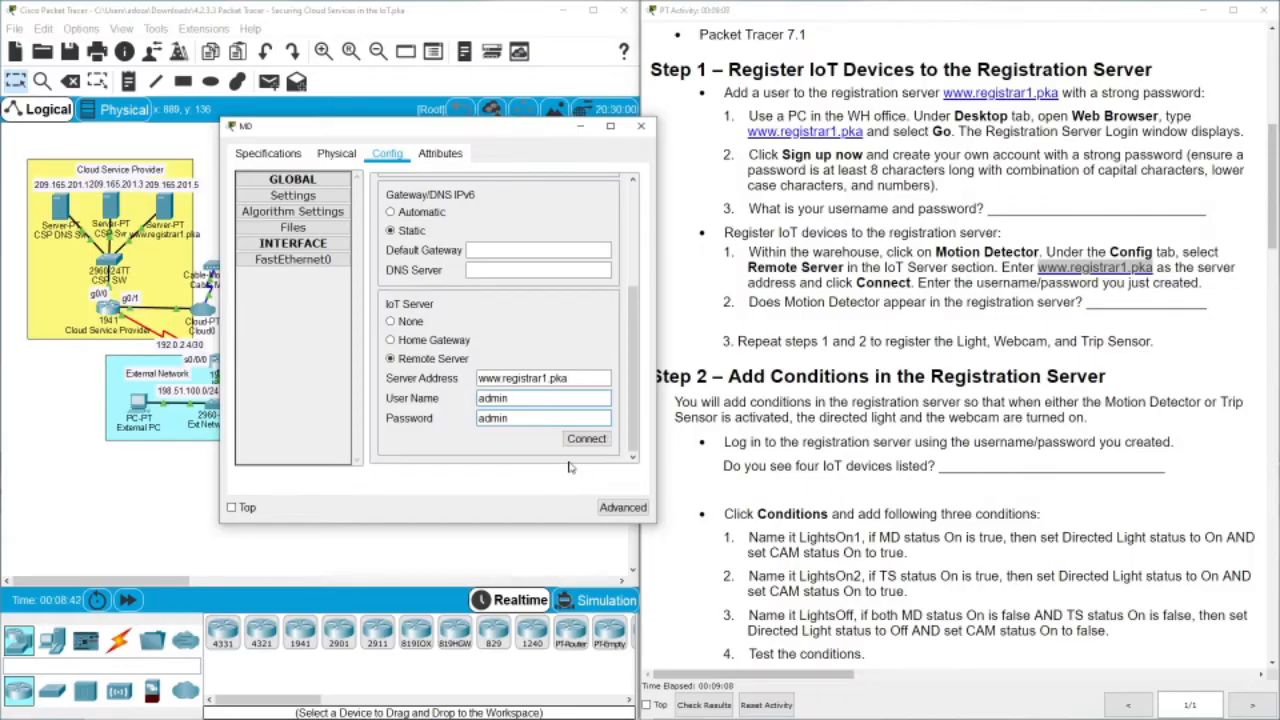
{"action": "left_click", "coordinate": [577, 445]}
{"action": "left_click", "coordinate": [576, 446]}
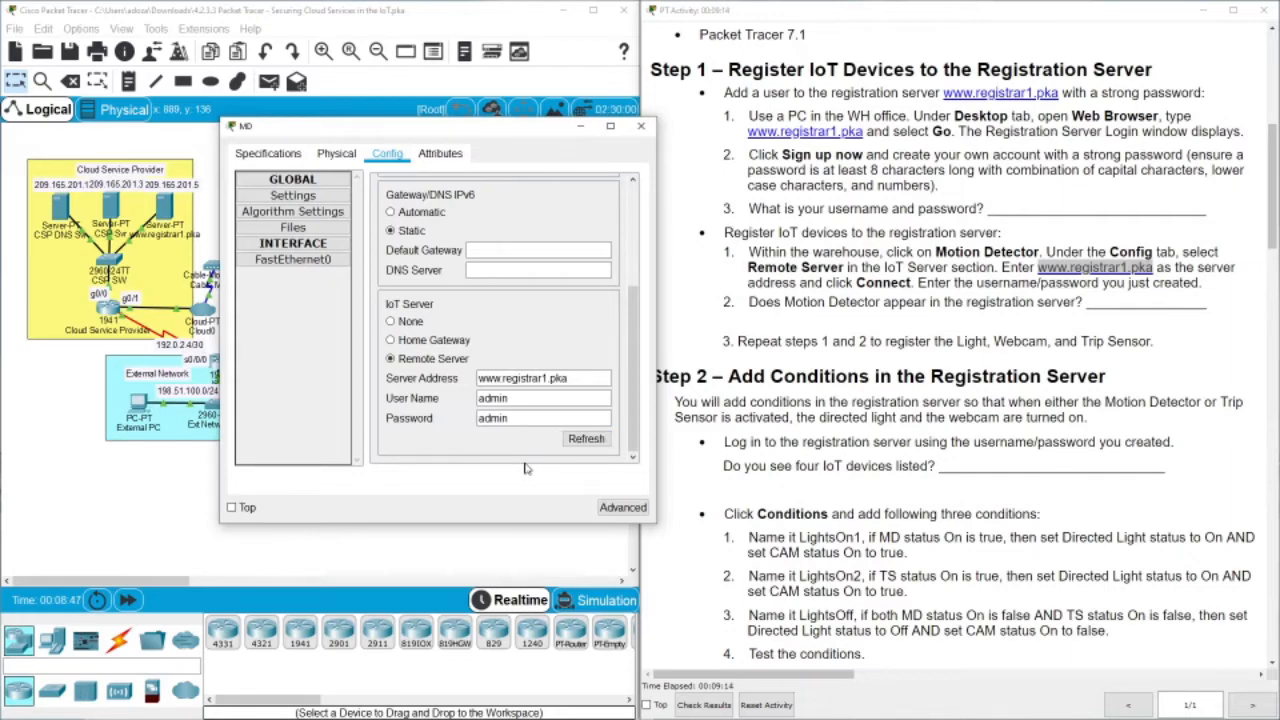
{"action": "left_click_drag", "start_coordinate": [403, 130], "coordinate": [768, 125]}
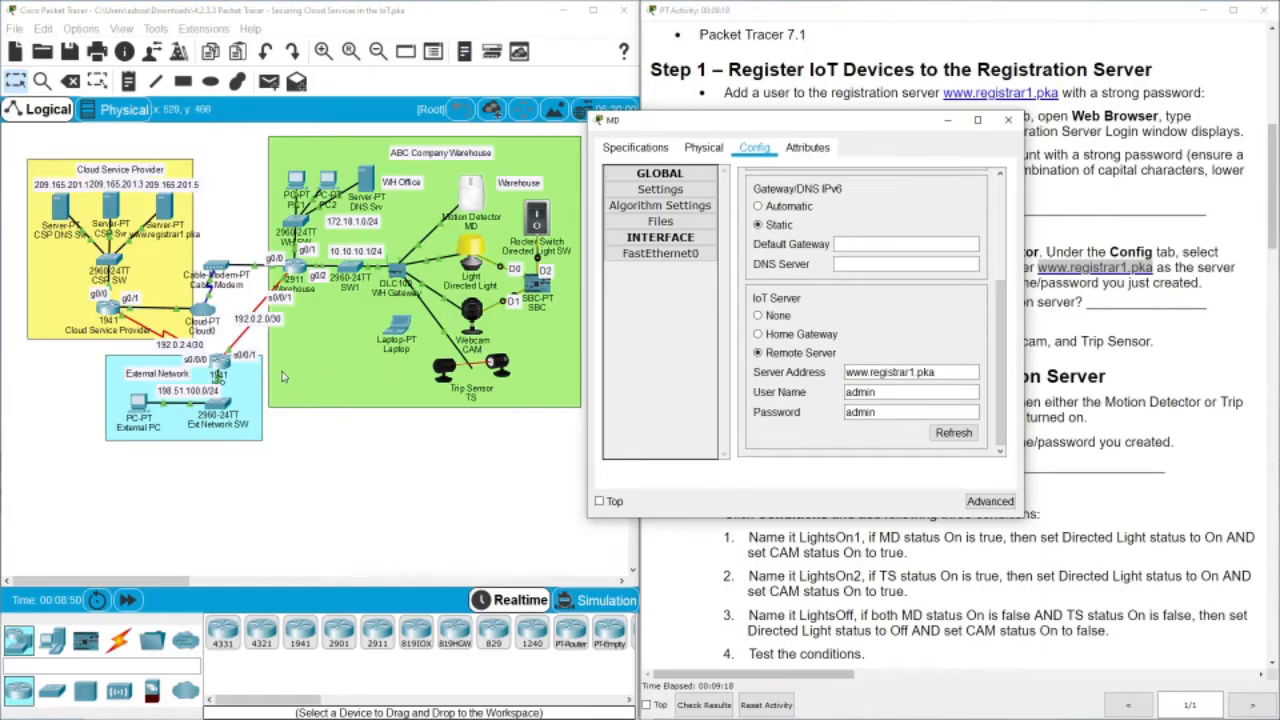
Check PC1's browser list of registered IoT devices showing the Motion Detector
{"action": "left_click", "coordinate": [318, 180]}
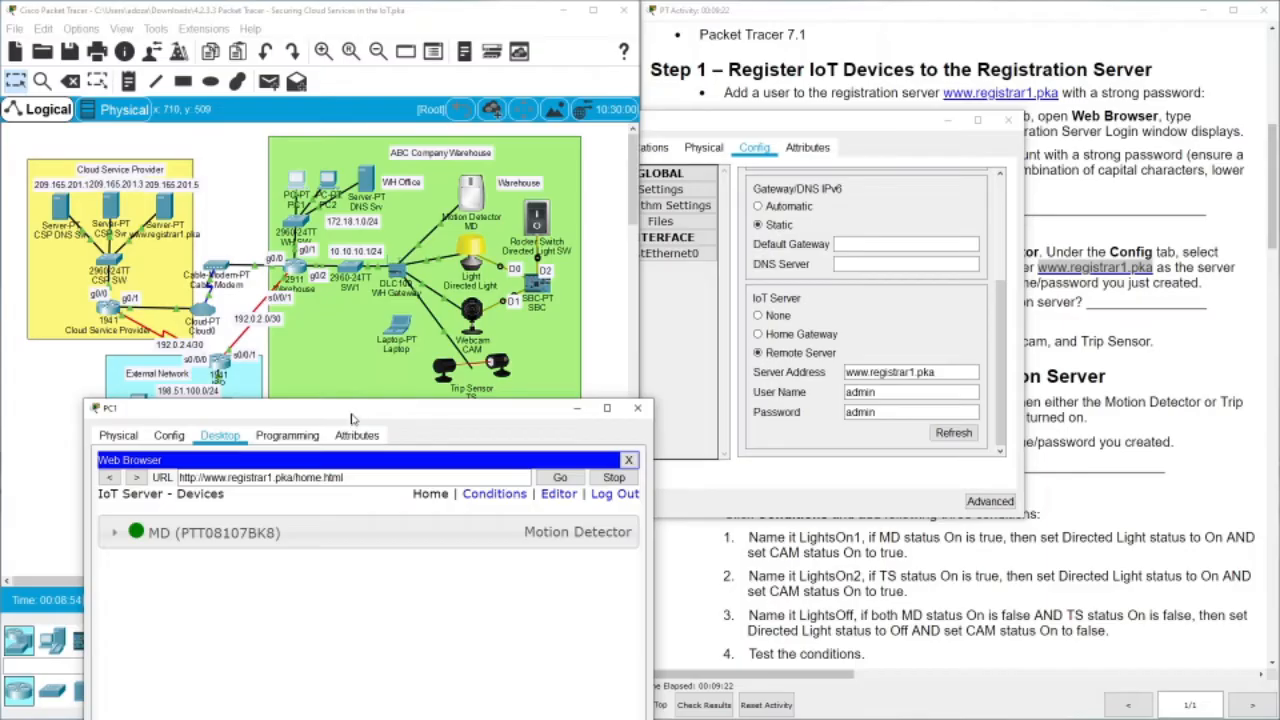
{"action": "left_click_drag", "start_coordinate": [356, 410], "coordinate": [362, 189]}
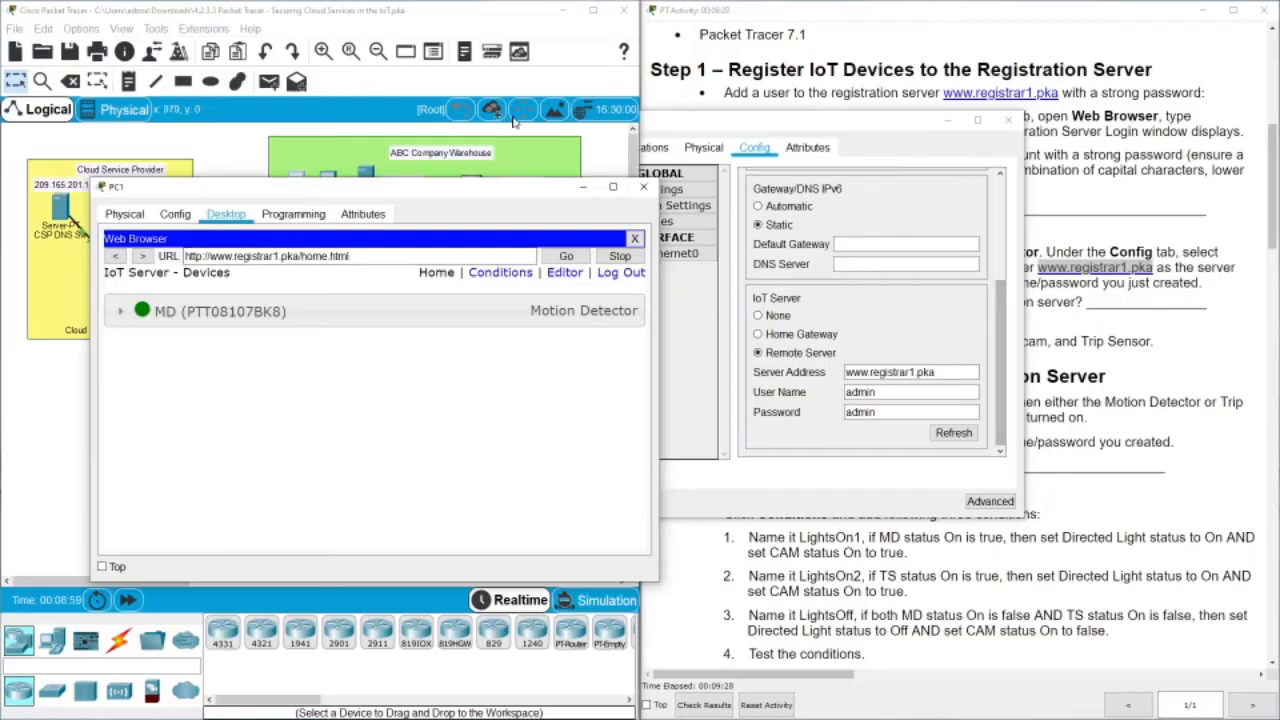
{"action": "left_click", "coordinate": [1193, 372]}
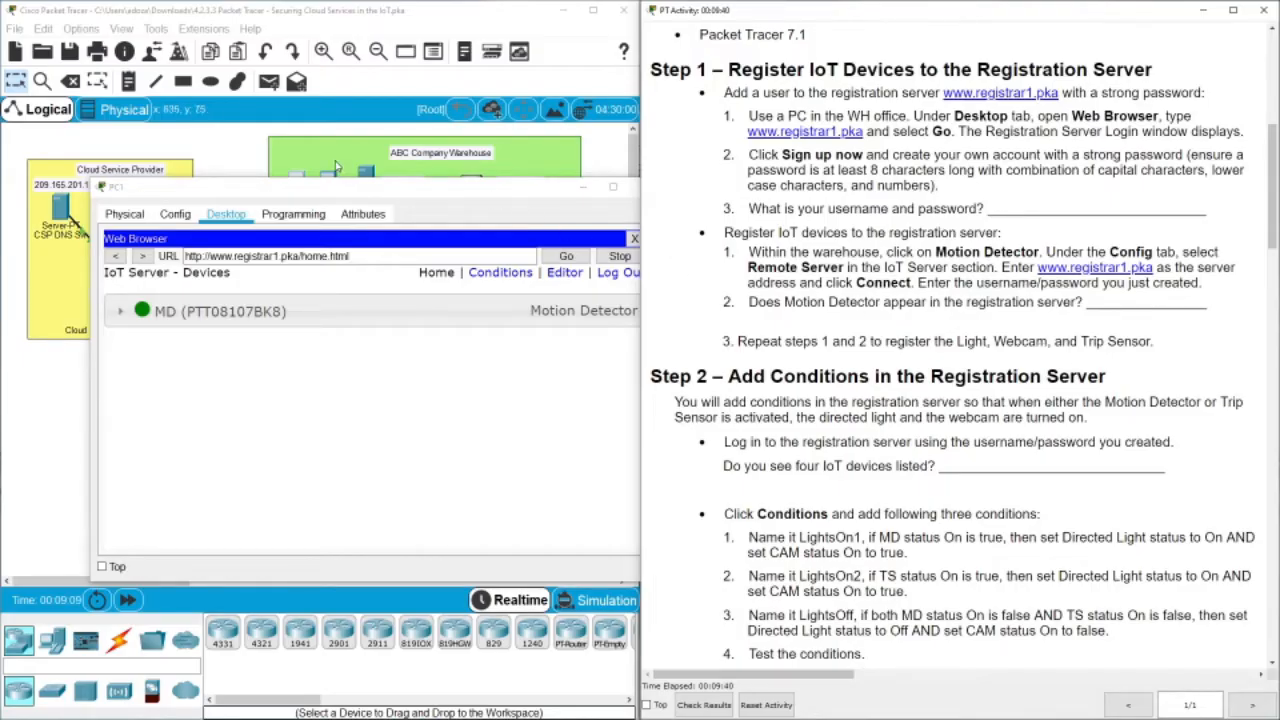
{"action": "left_click", "coordinate": [527, 156]}
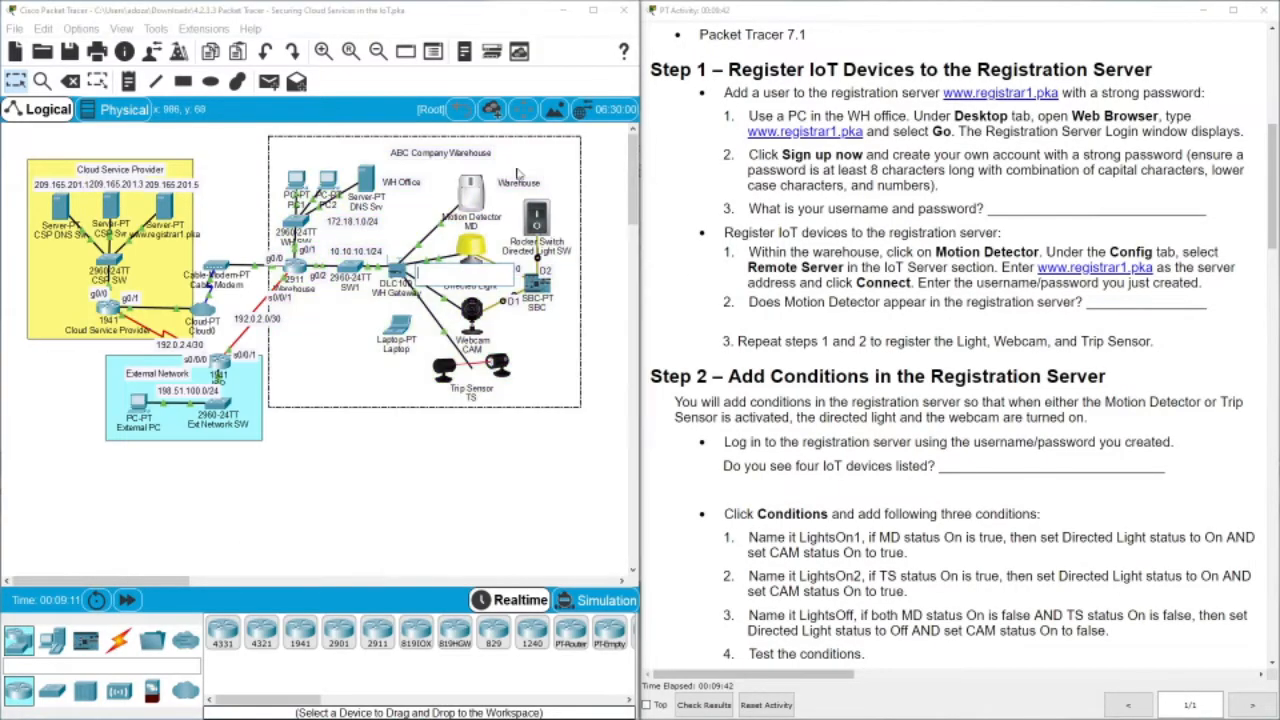
{"action": "left_click", "coordinate": [482, 197]}
{"action": "left_click_drag", "start_coordinate": [943, 373], "coordinate": [822, 358]}
{"action": "key", "text": "ctrl+c"}
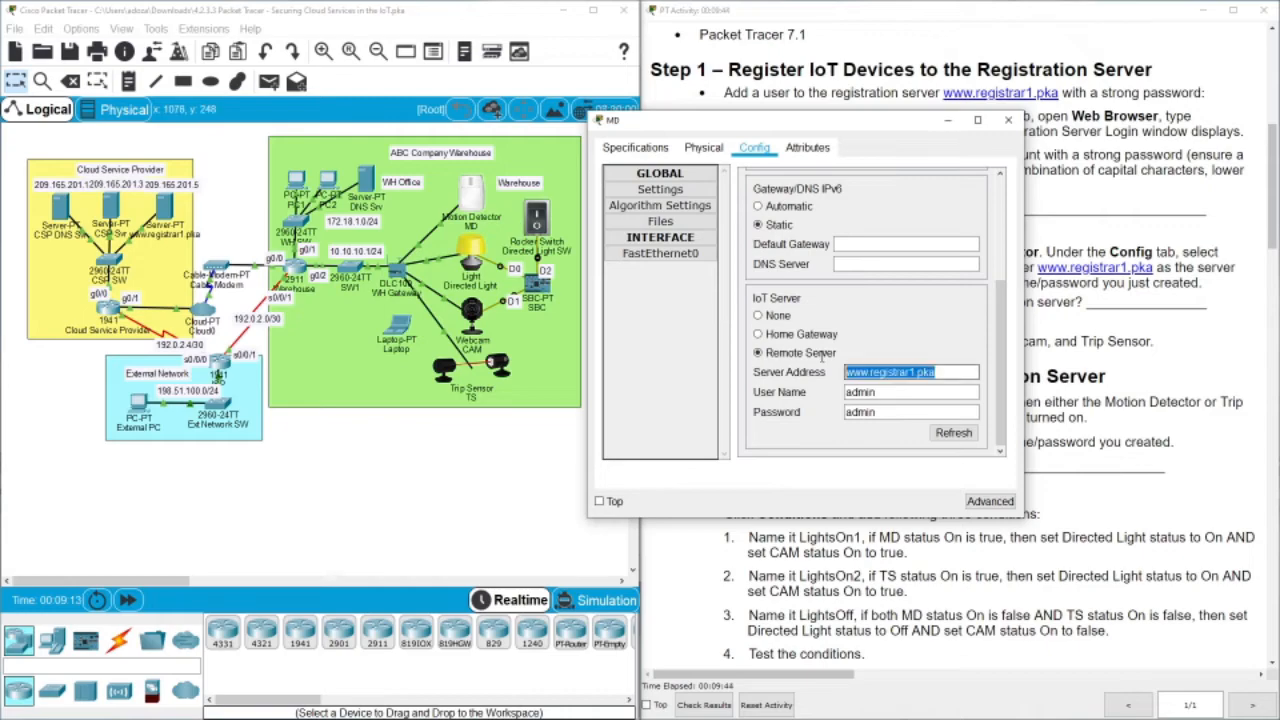
{"action": "left_click", "coordinate": [500, 458]}
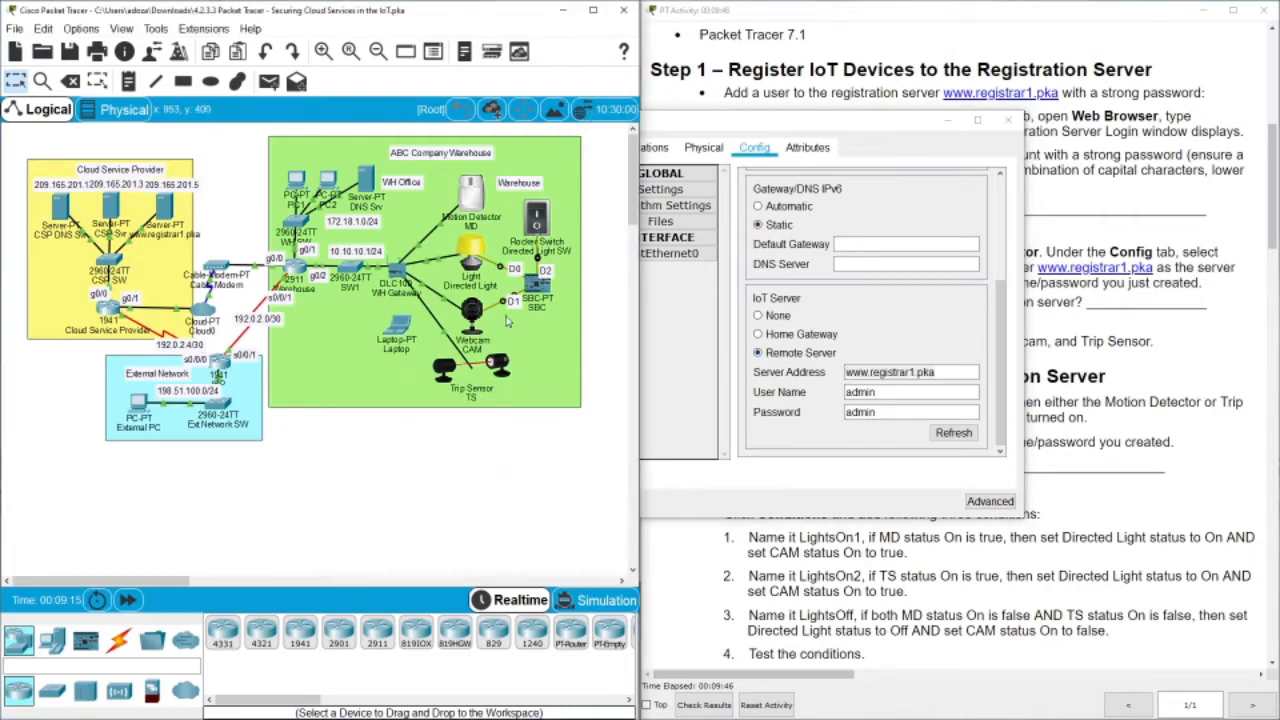
{"action": "left_click", "coordinate": [474, 255]}
{"action": "left_click", "coordinate": [592, 183]}
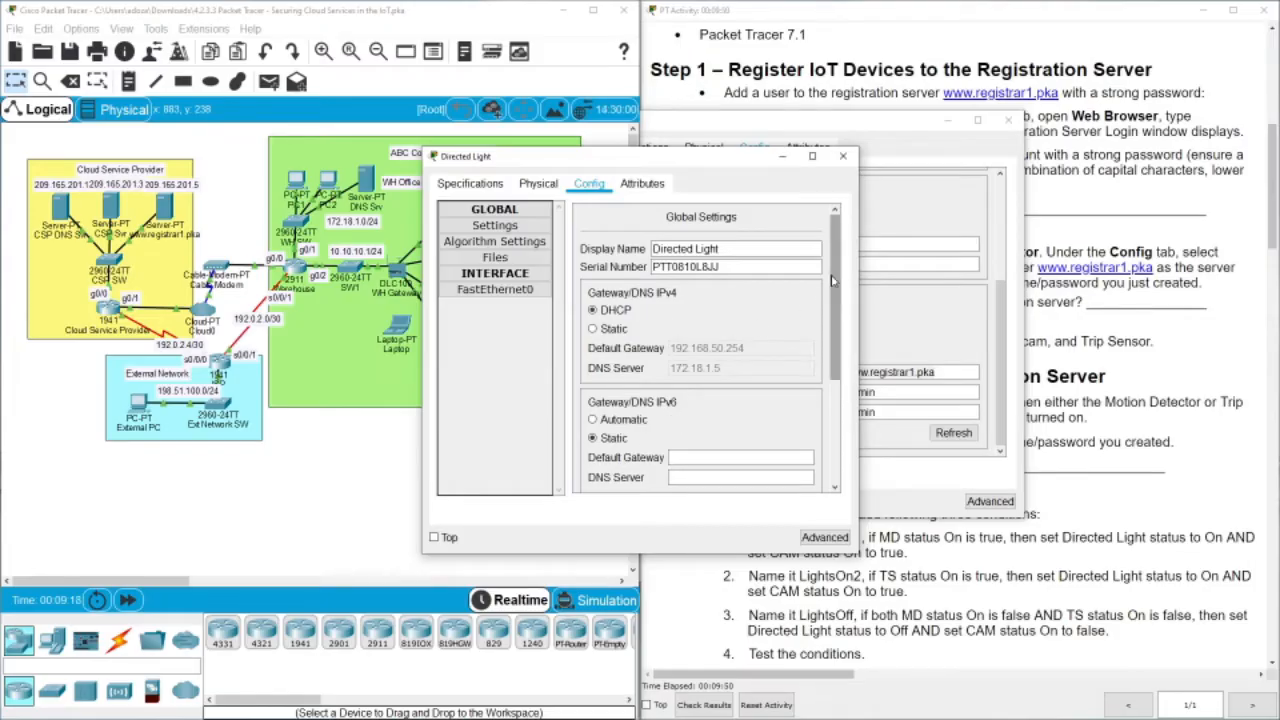
{"action": "left_click_drag", "start_coordinate": [839, 283], "coordinate": [839, 385]}
{"action": "left_click", "coordinate": [650, 389]}
{"action": "left_click", "coordinate": [717, 409]}
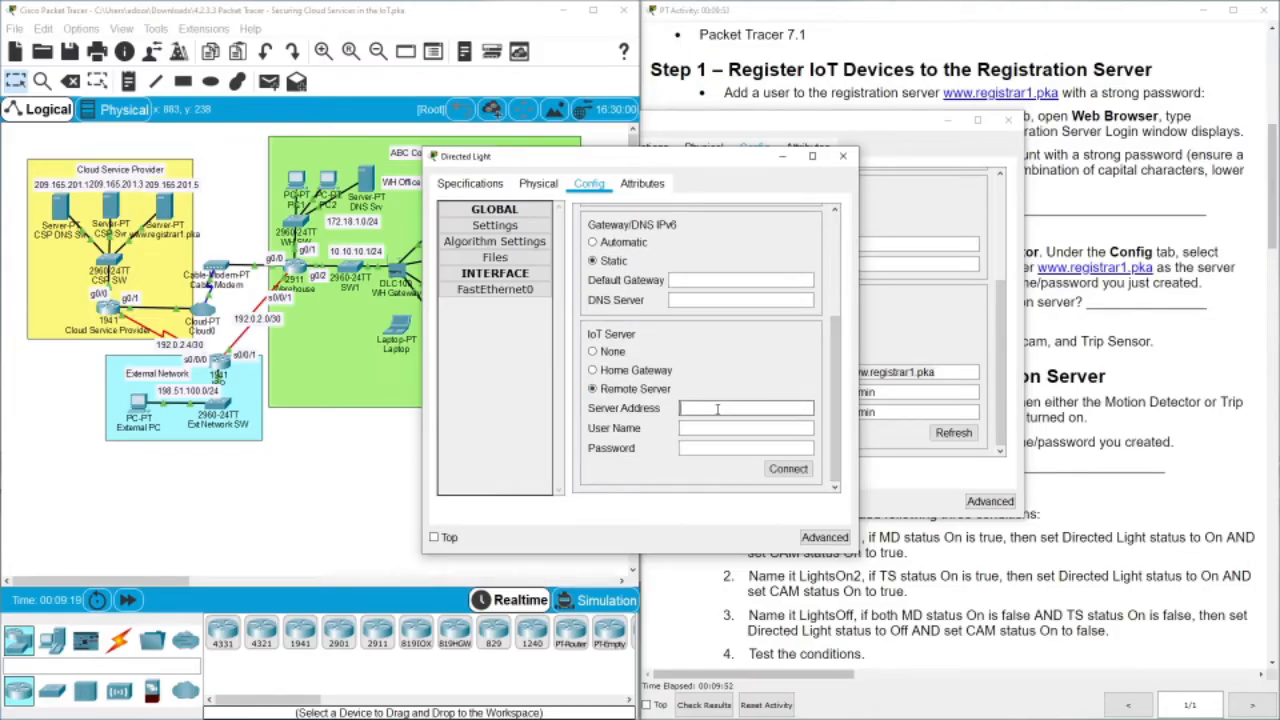
{"action": "key", "text": "ctrl+v"}
{"action": "left_click", "coordinate": [697, 427]}
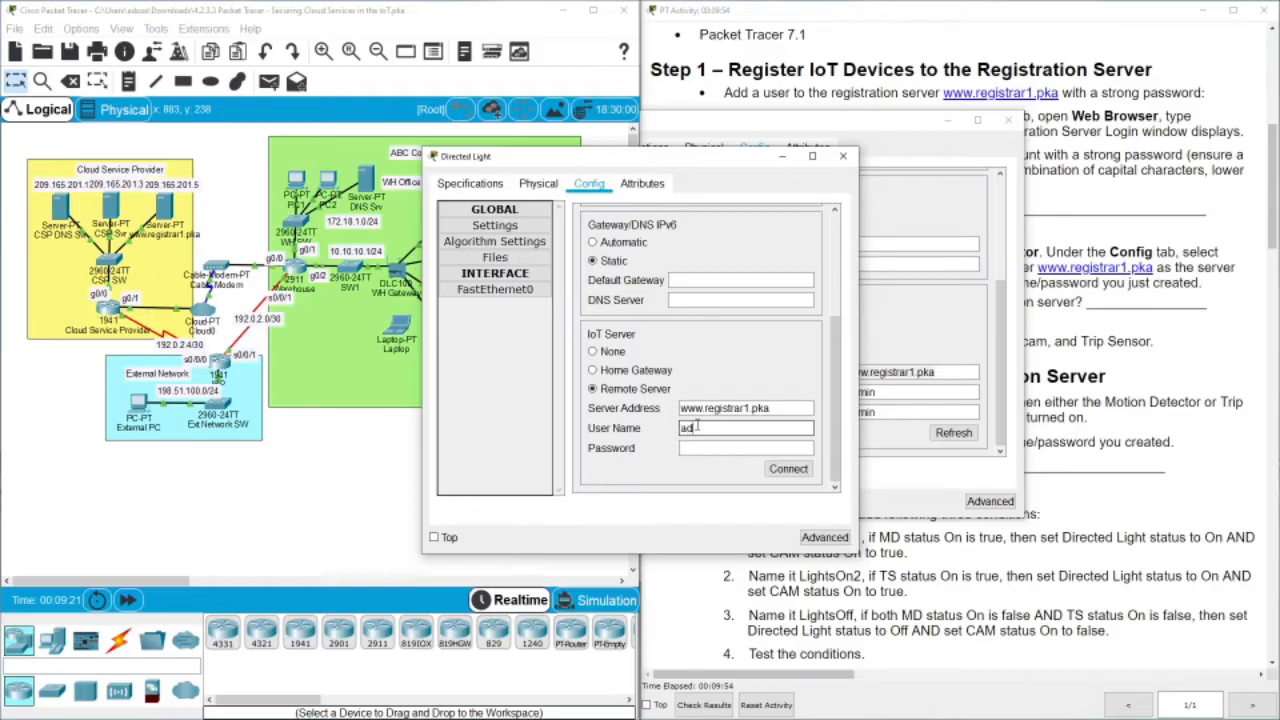
{"action": "type", "text": "admin"}
{"action": "key", "text": "Tab"}
{"action": "left_click", "coordinate": [786, 468]}
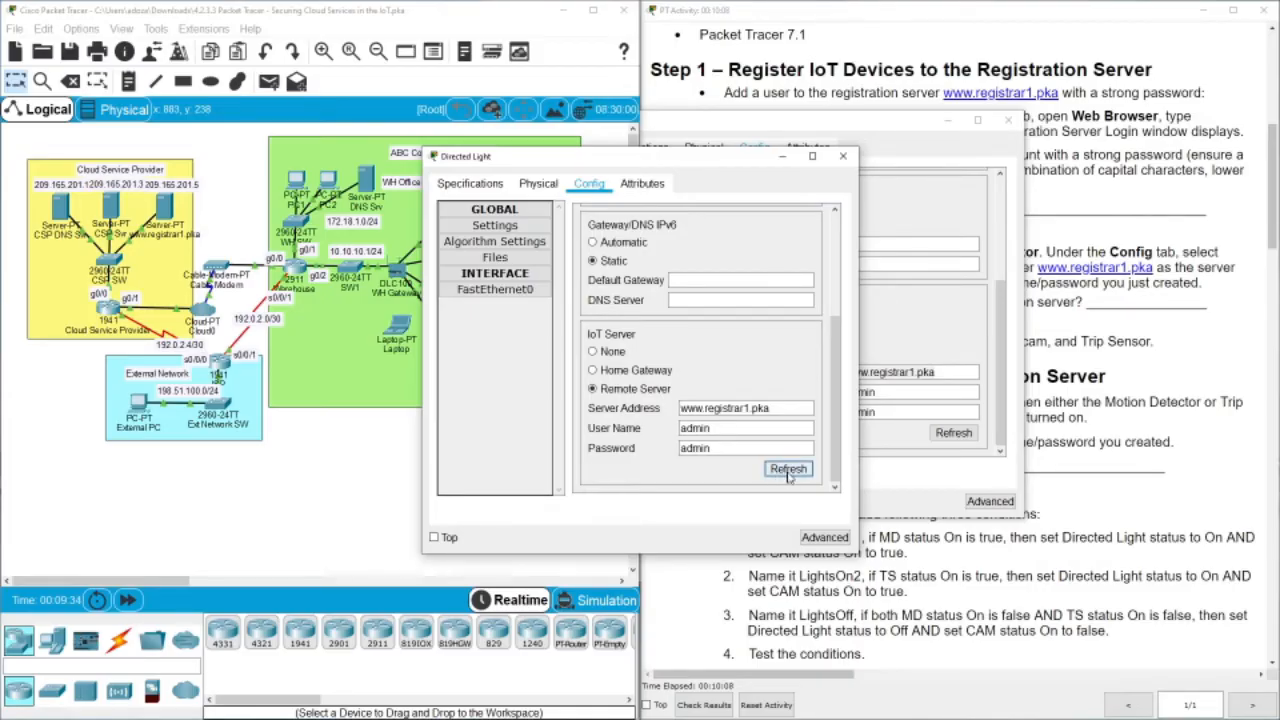
{"action": "left_click", "coordinate": [300, 190]}
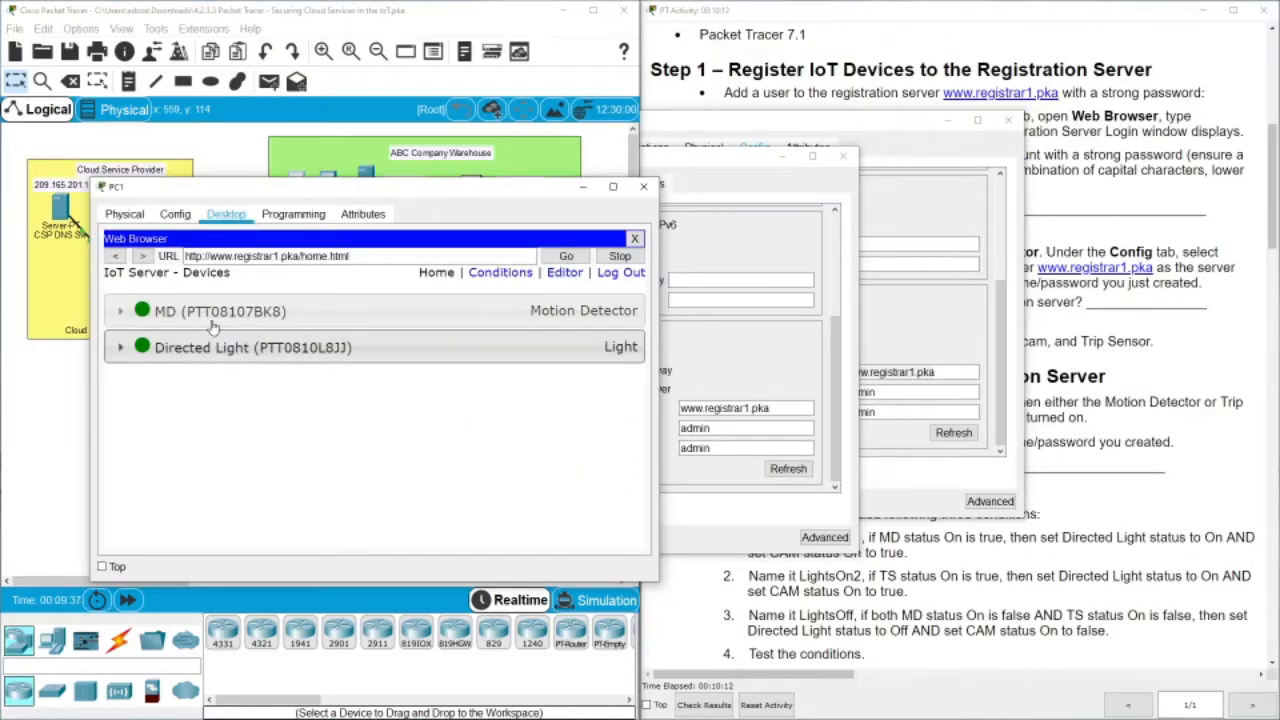
{"action": "left_click", "coordinate": [238, 135]}
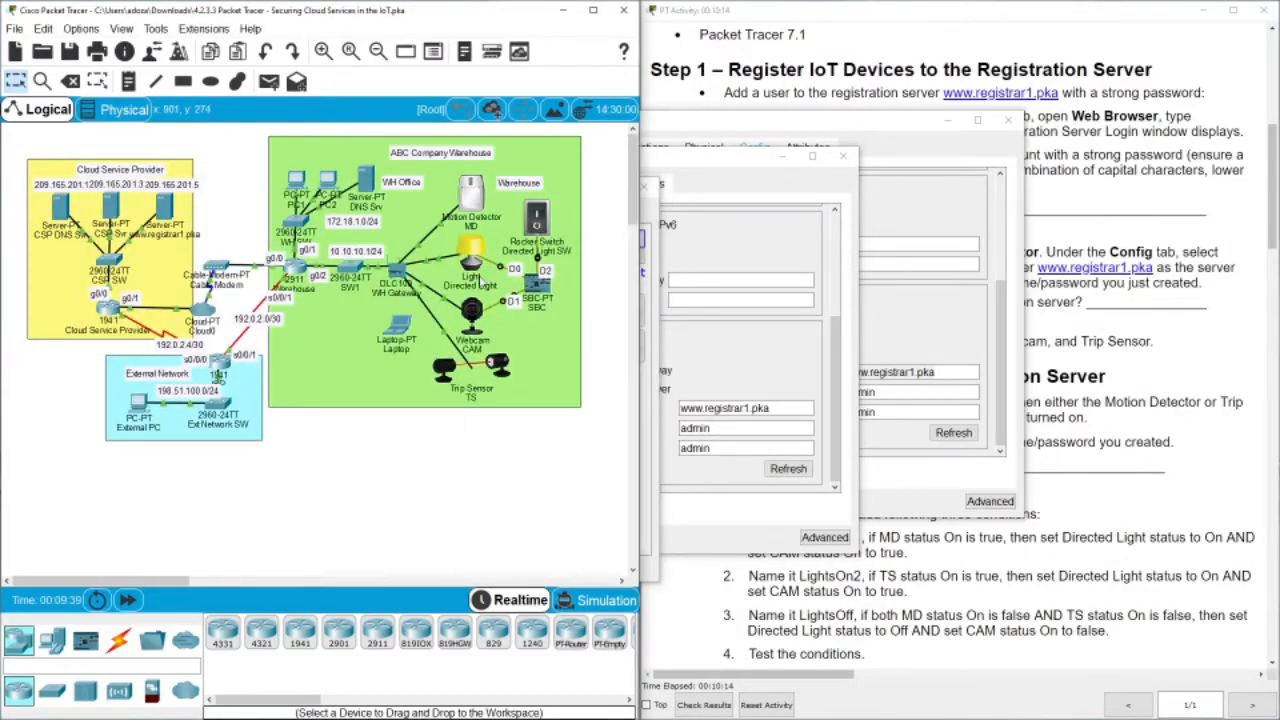
{"action": "left_click", "coordinate": [475, 317]}
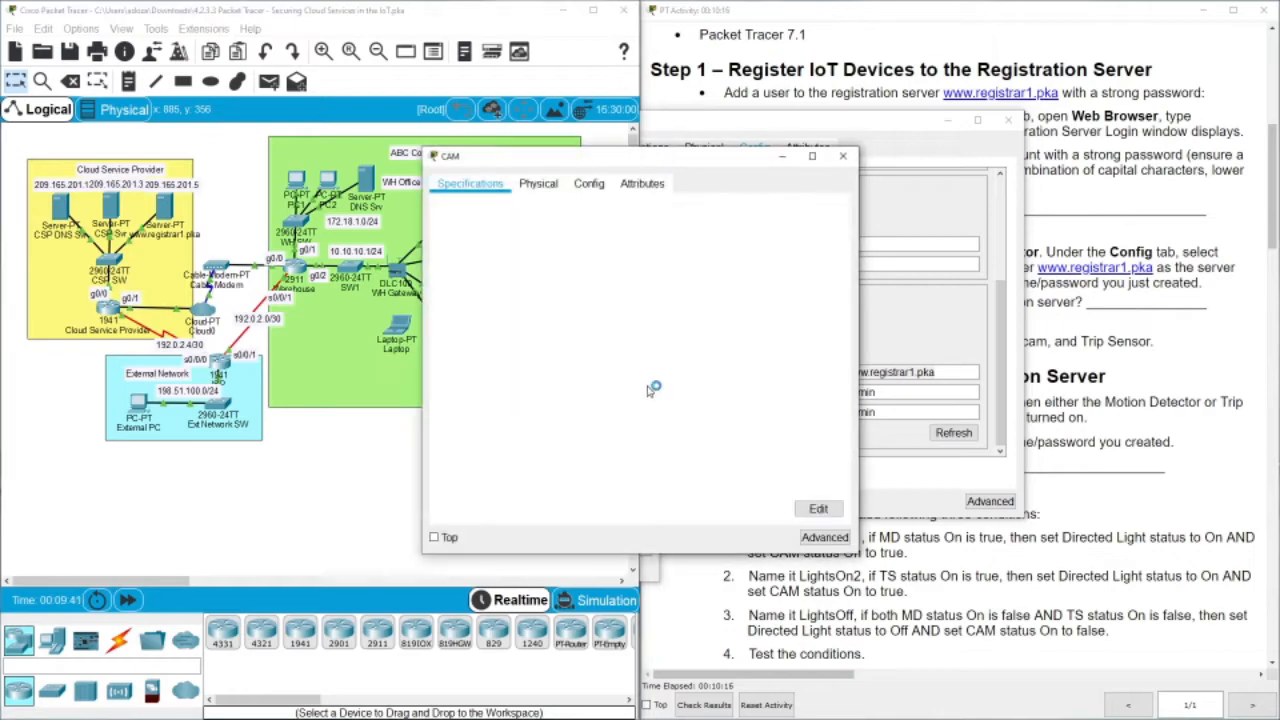
{"action": "left_click", "coordinate": [585, 186]}
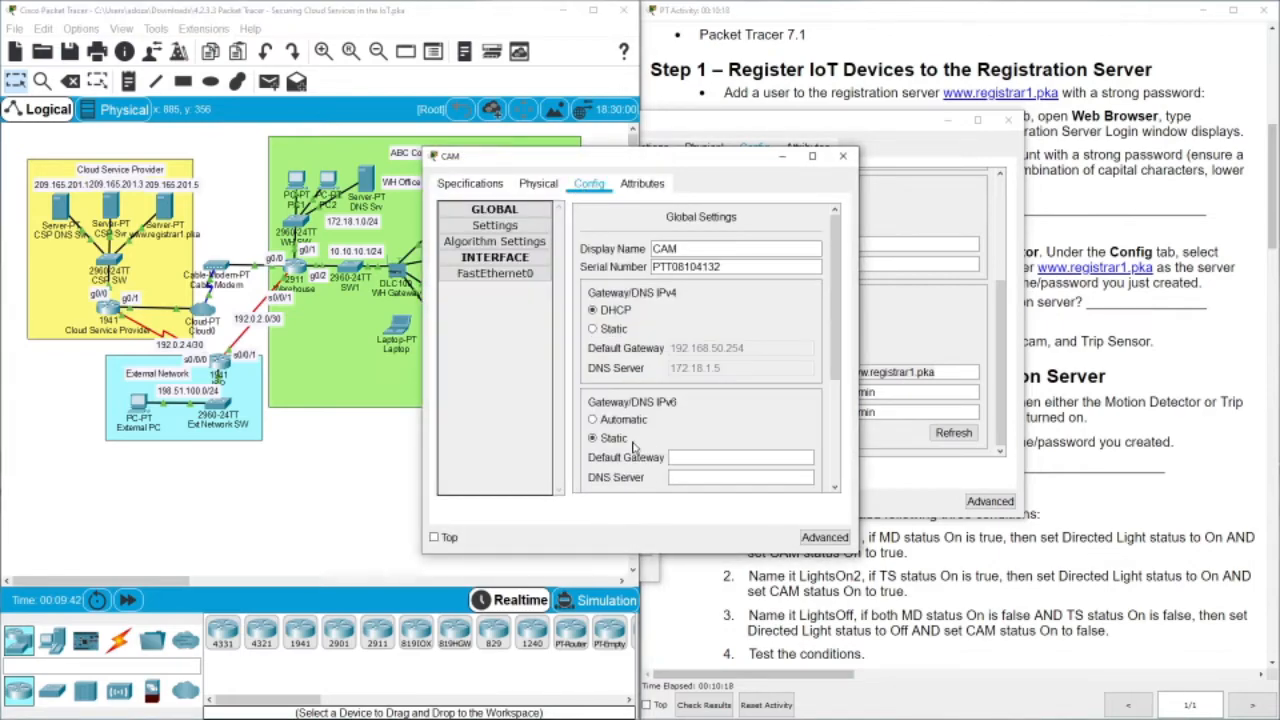
{"action": "scroll", "coordinate": [838, 311], "scroll_direction": "down", "scroll_amount": 3}
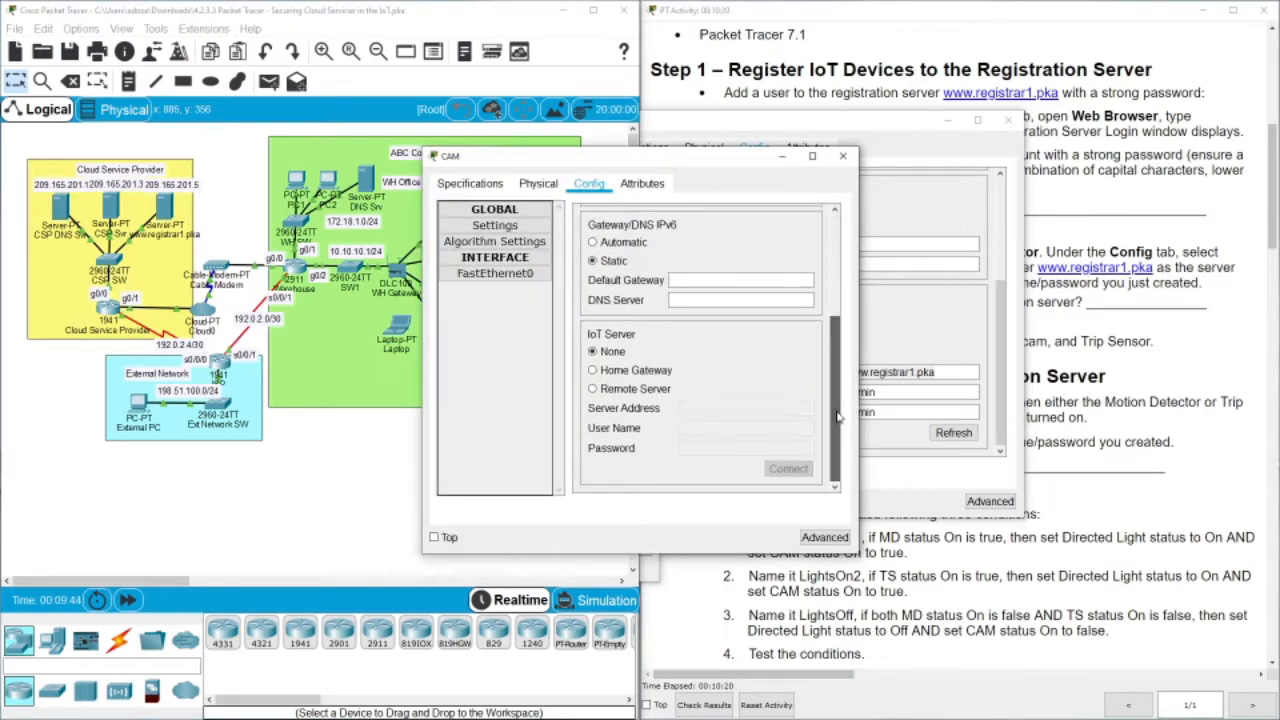
{"action": "left_click", "coordinate": [625, 388]}
{"action": "left_click", "coordinate": [713, 407]}
{"action": "key", "text": "ctrl+v"}
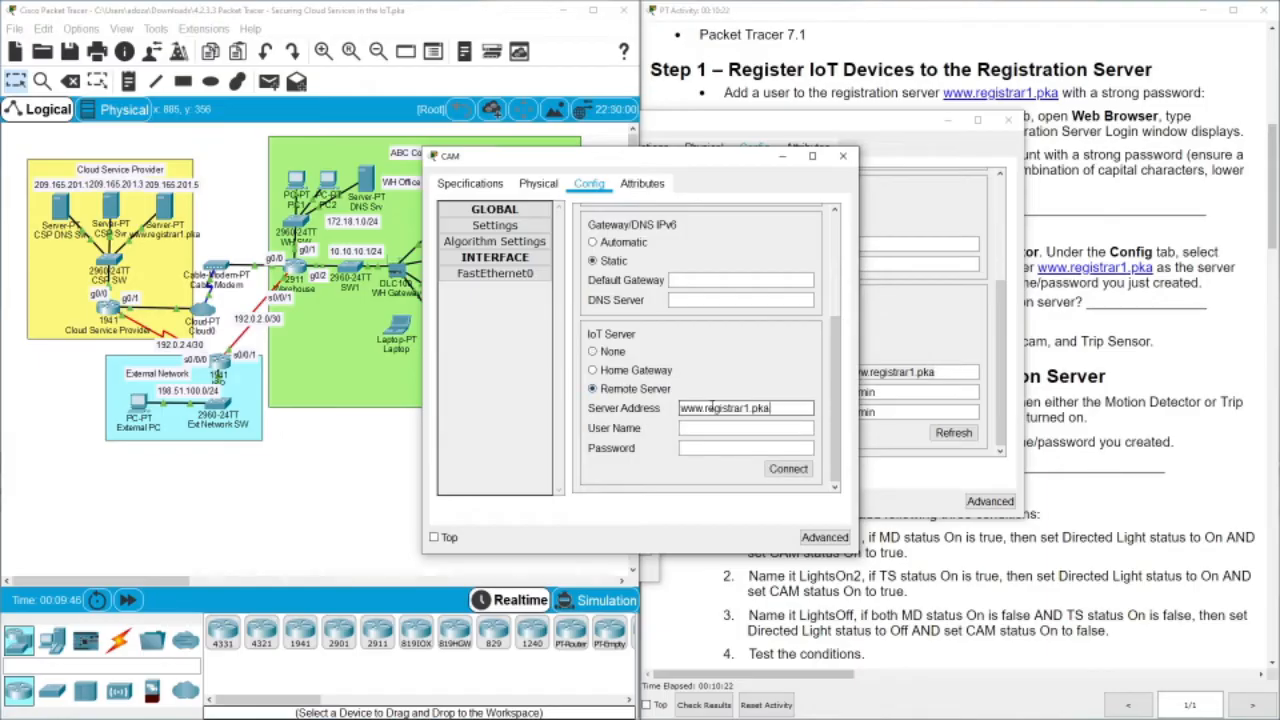
{"action": "left_click", "coordinate": [703, 427]}
{"action": "type", "text": "adm"}
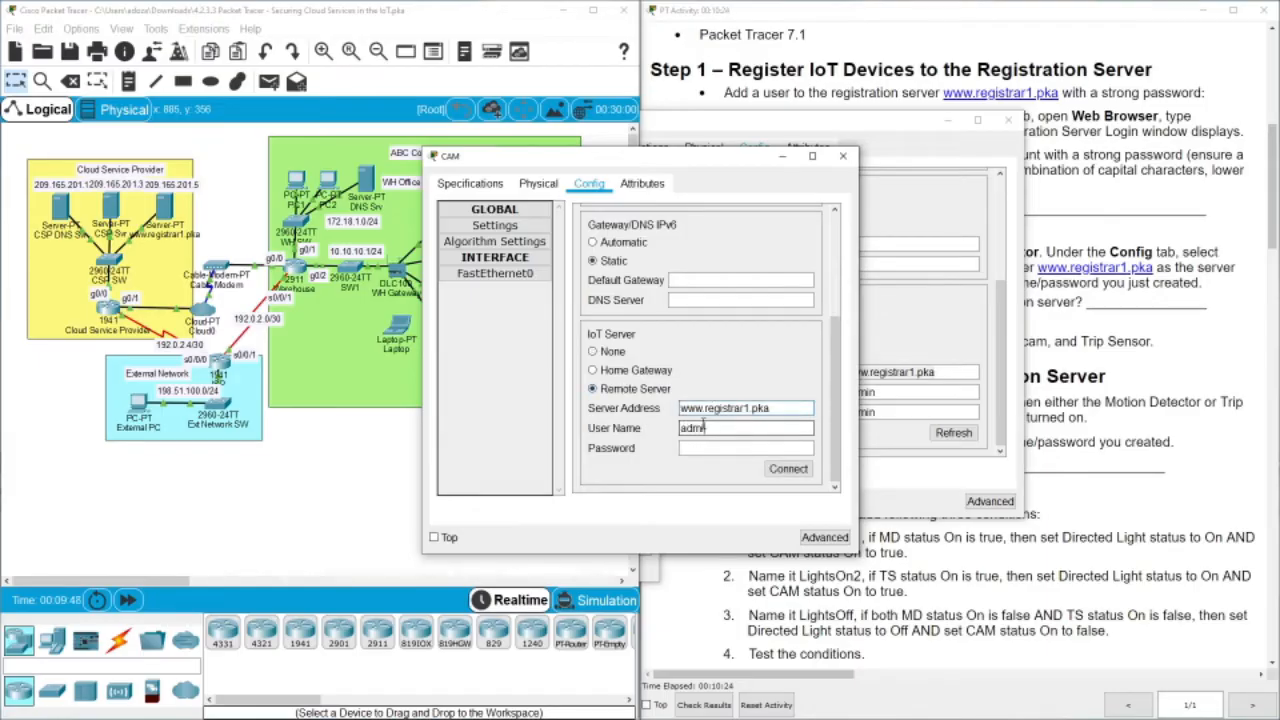
{"action": "type", "text": "in"}
{"action": "key", "text": "Tab"}
{"action": "left_click", "coordinate": [786, 470]}
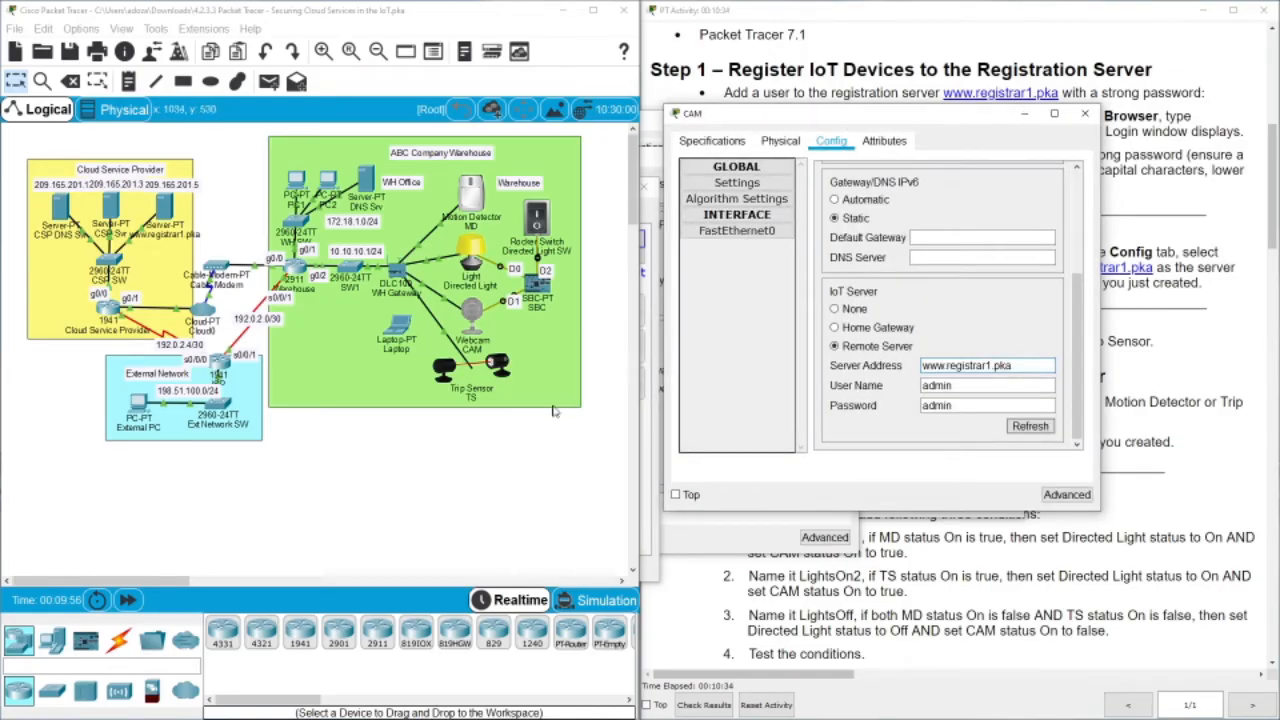
{"action": "left_click", "coordinate": [445, 372]}
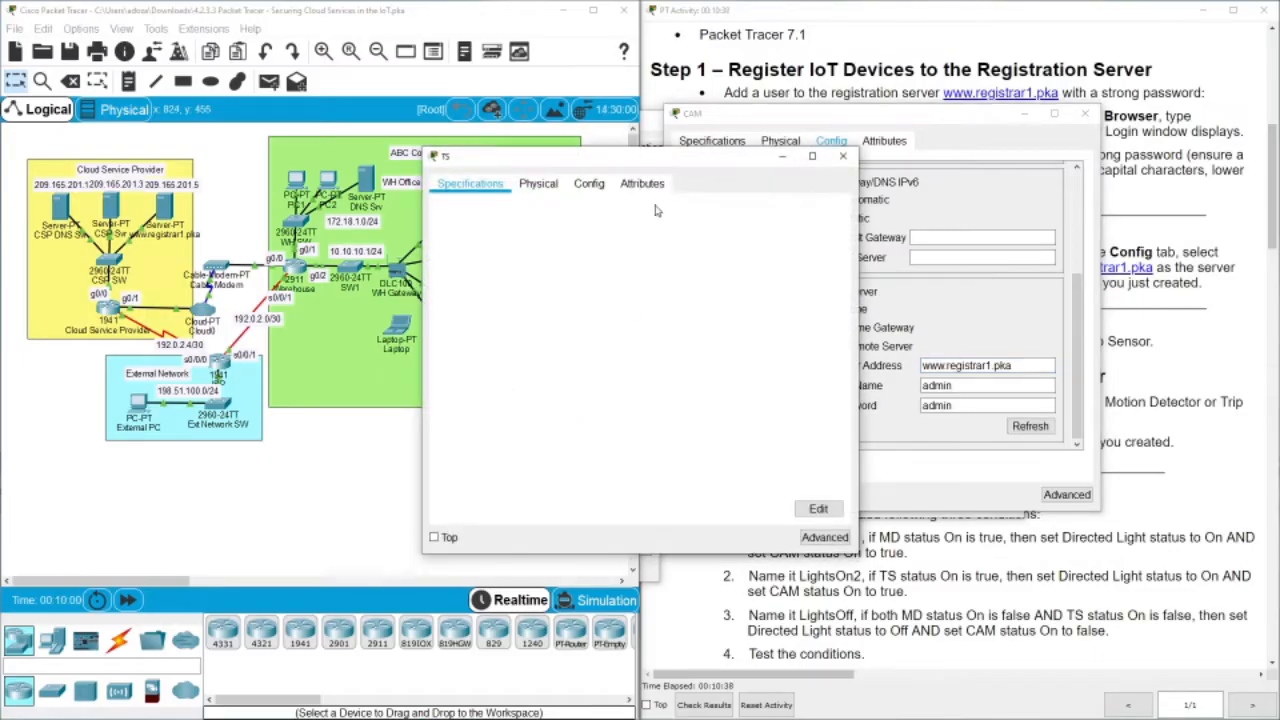
{"action": "left_click", "coordinate": [588, 186]}
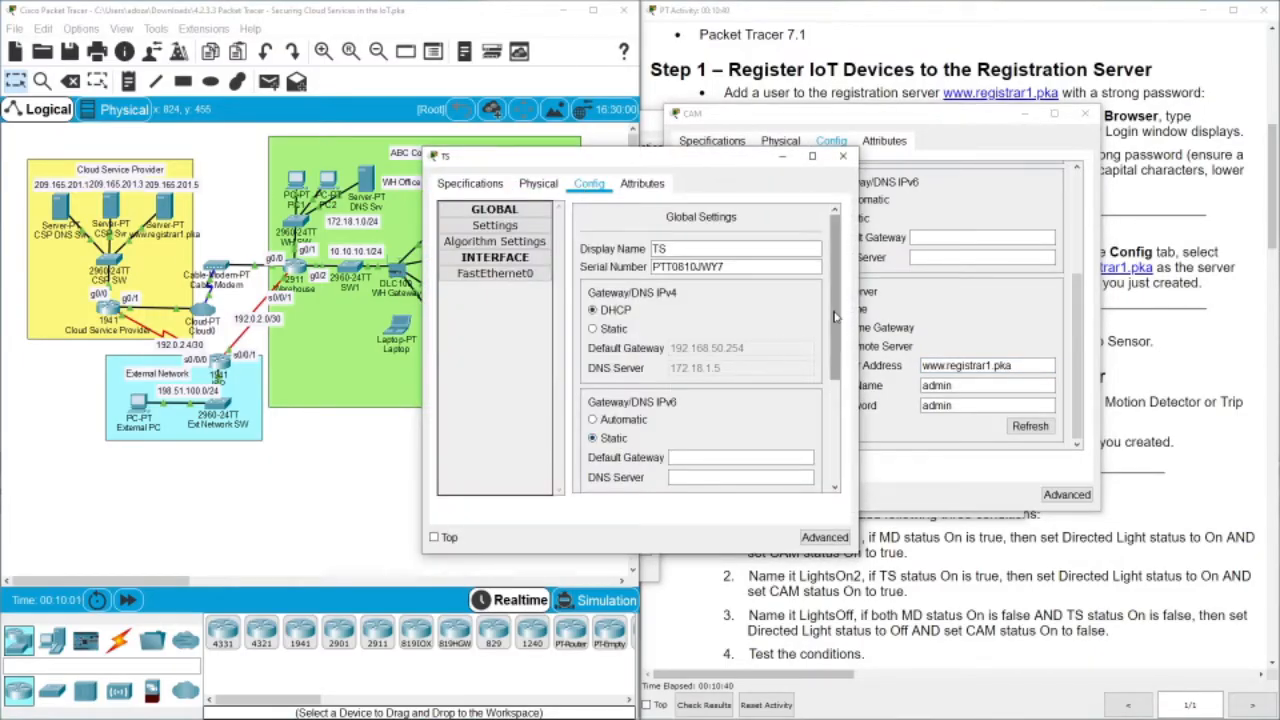
{"action": "left_click_drag", "start_coordinate": [828, 325], "coordinate": [826, 455]}
{"action": "left_click", "coordinate": [701, 407]}
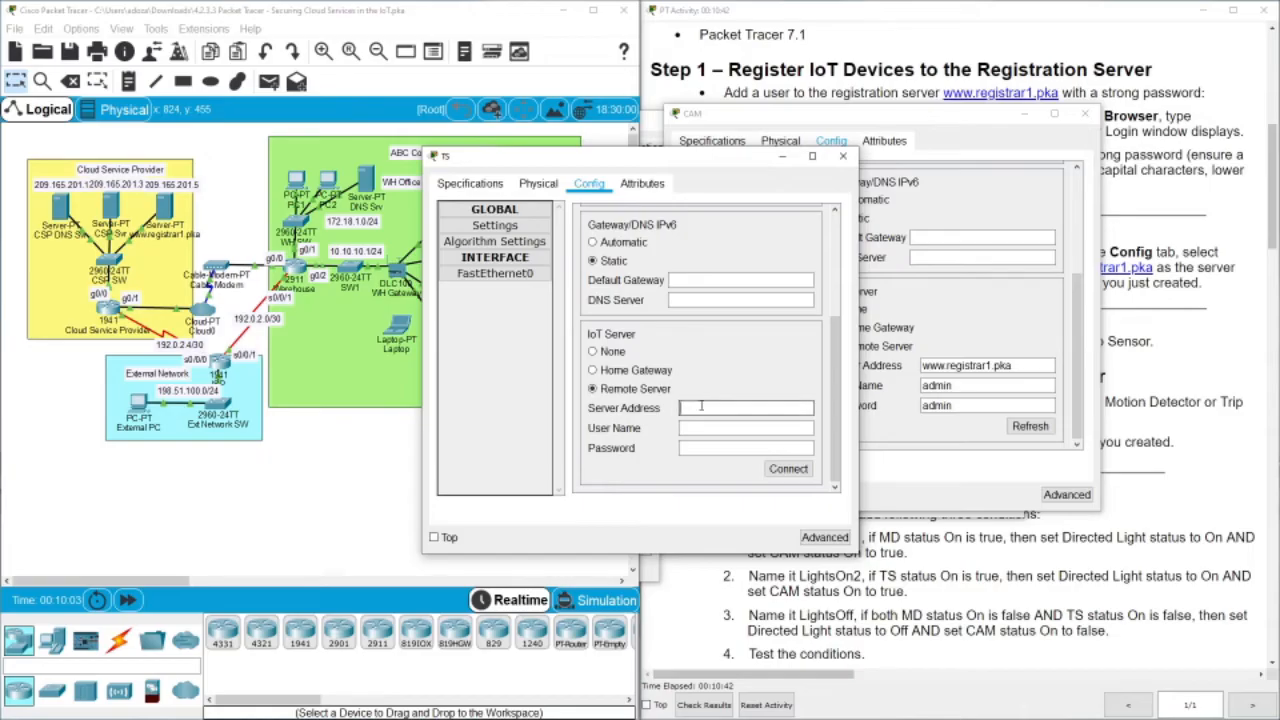
{"action": "type", "text": "www.registrar1.pka"}
{"action": "left_click", "coordinate": [697, 427]}
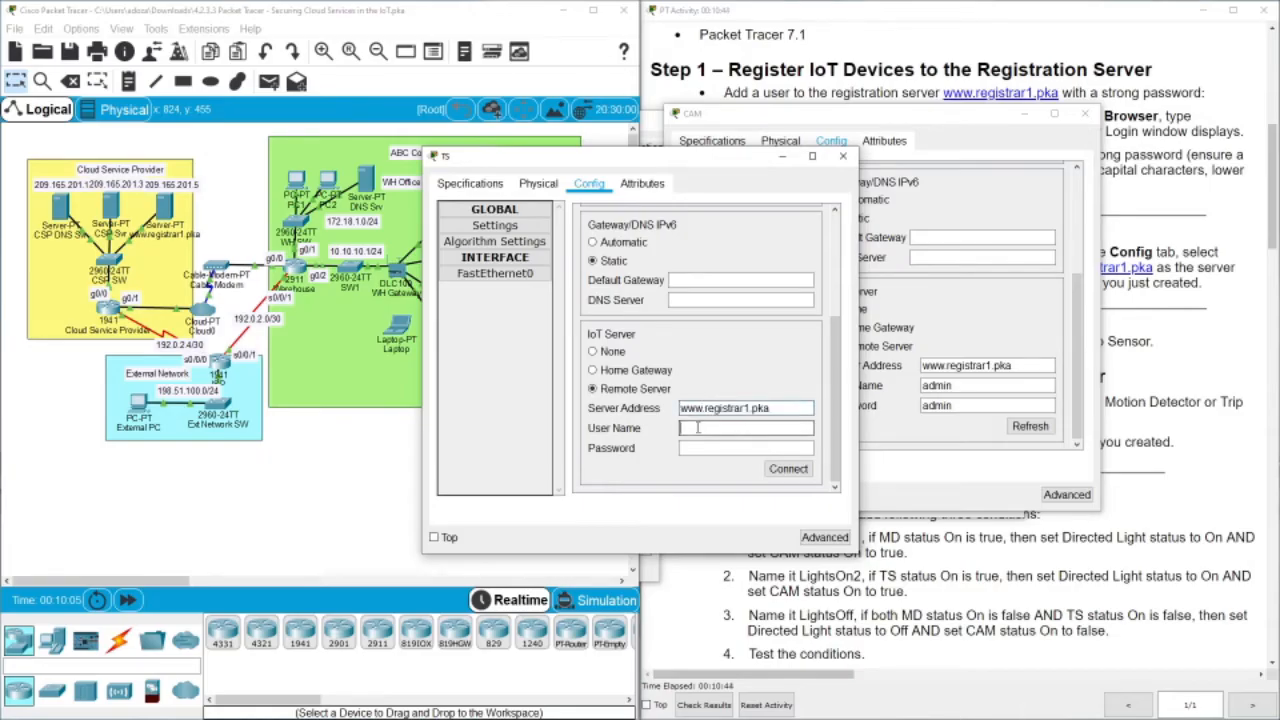
{"action": "type", "text": "admin"}
{"action": "key", "text": "Tab"}
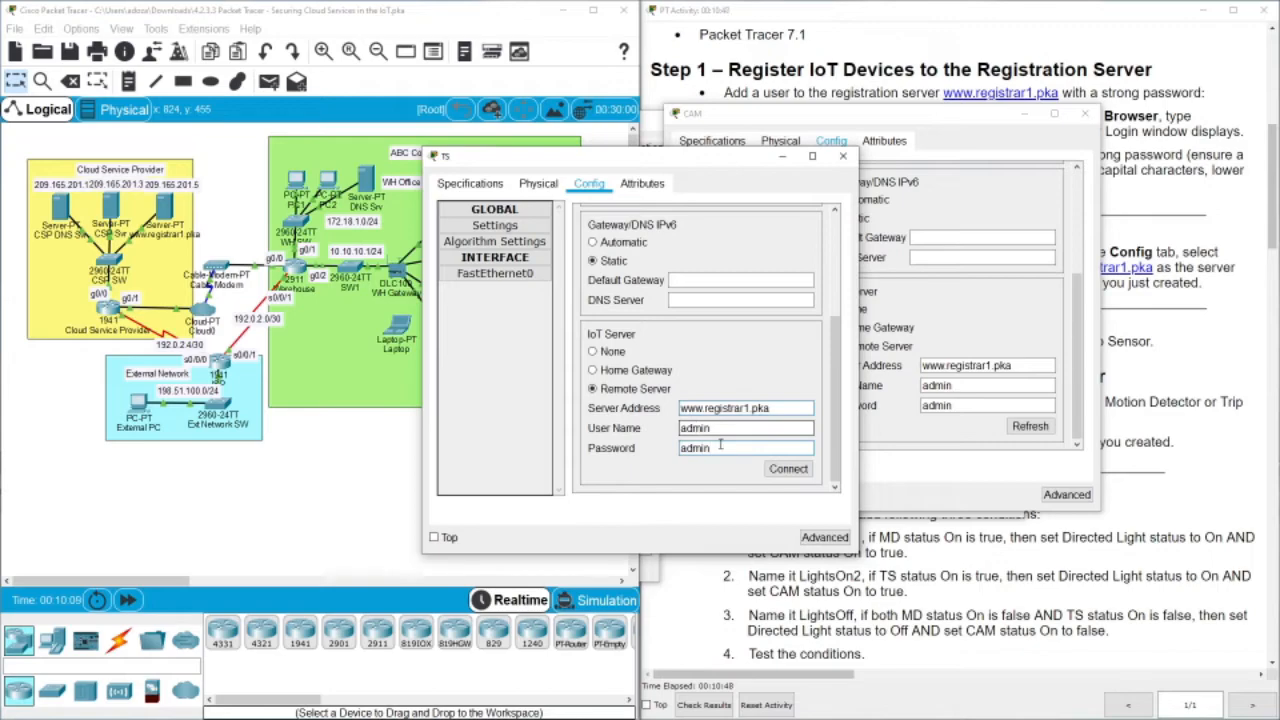
{"action": "left_click", "coordinate": [788, 468]}
Close the Trip Sensor and webcam settings windows
{"action": "left_click_drag", "start_coordinate": [614, 170], "coordinate": [800, 160]}
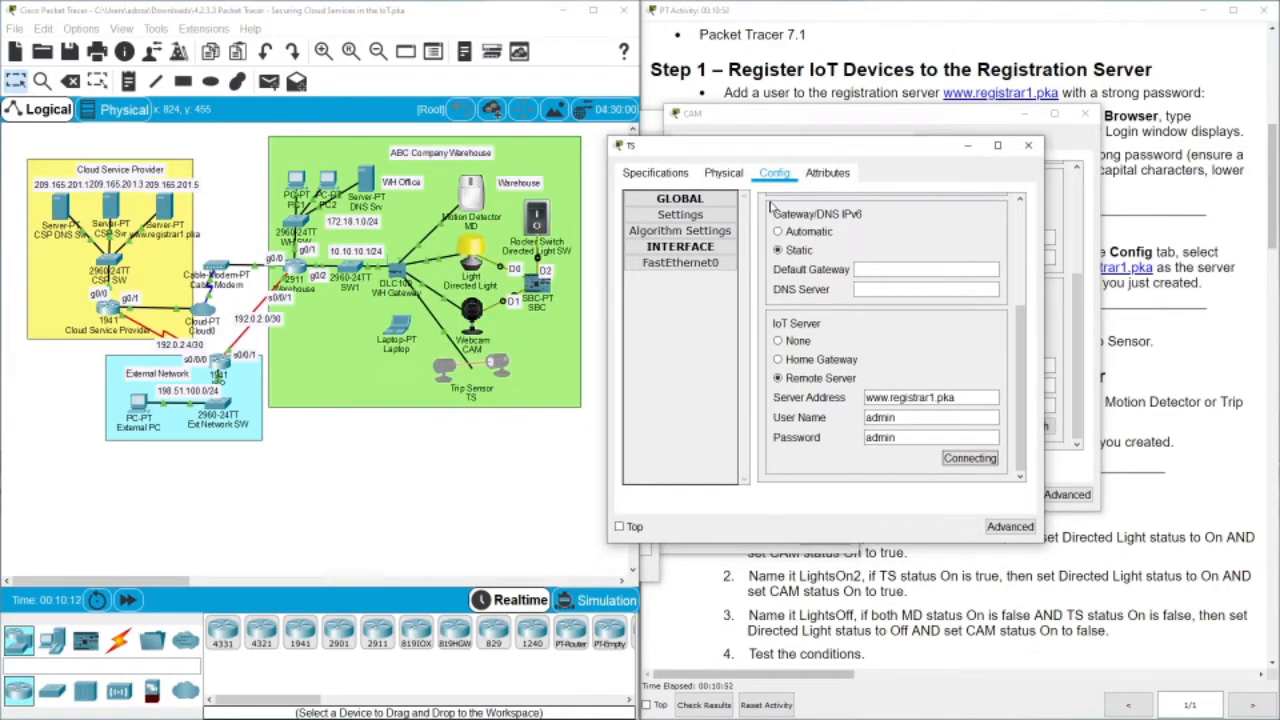
{"action": "left_click", "coordinate": [1028, 145]}
{"action": "left_click", "coordinate": [1085, 113]}
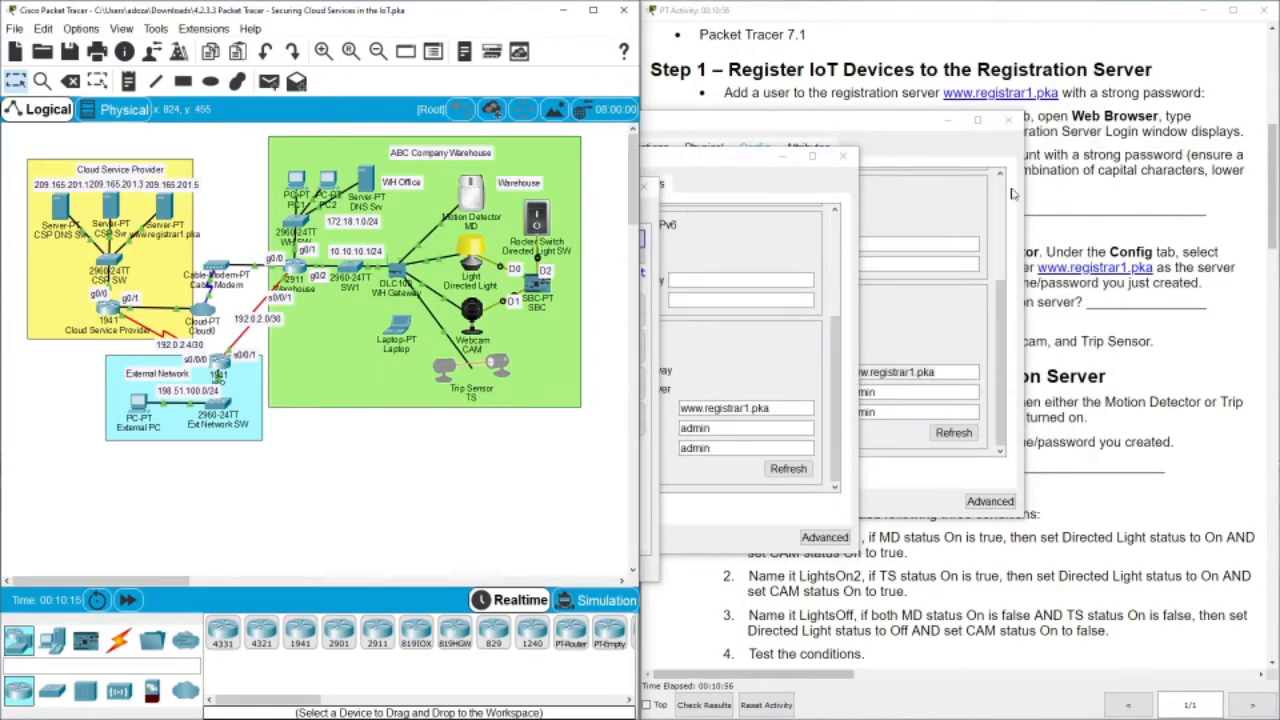
Close the Directed Light and Motion Detector settings and bring PC1's IoT device list forward
{"action": "left_click", "coordinate": [844, 156]}
{"action": "left_click", "coordinate": [1009, 121]}
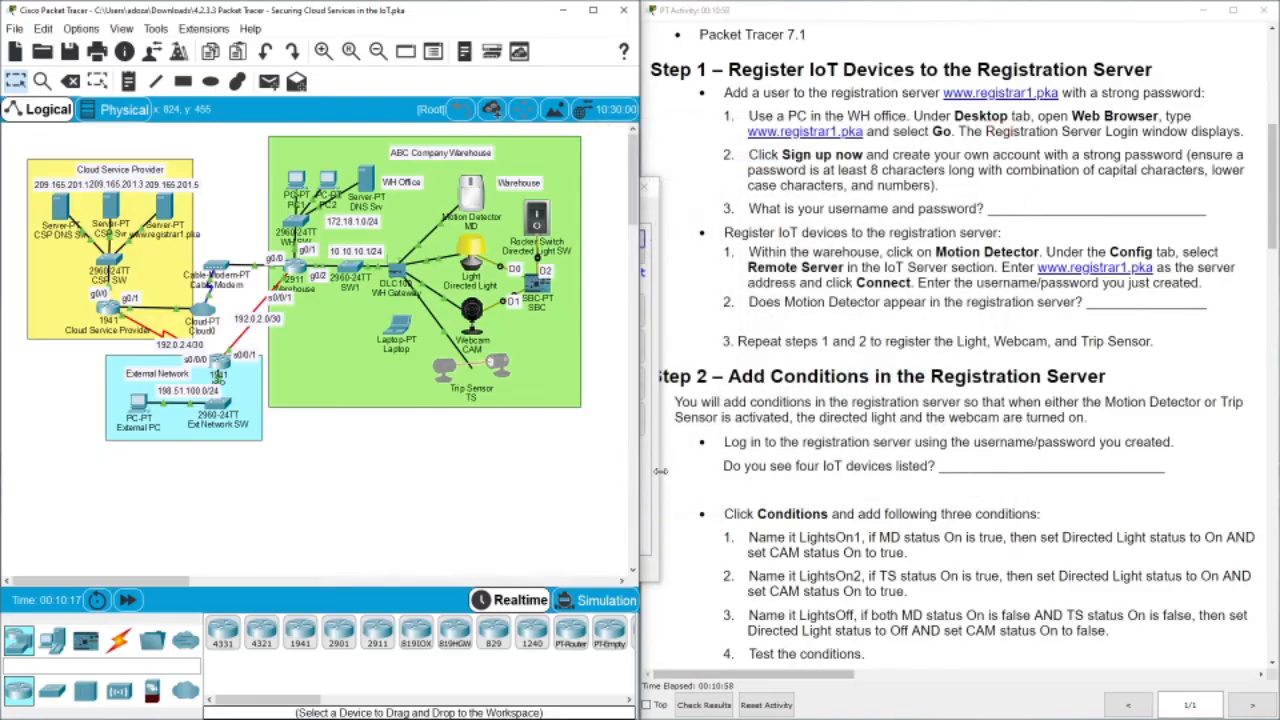
{"action": "left_click", "coordinate": [654, 477]}
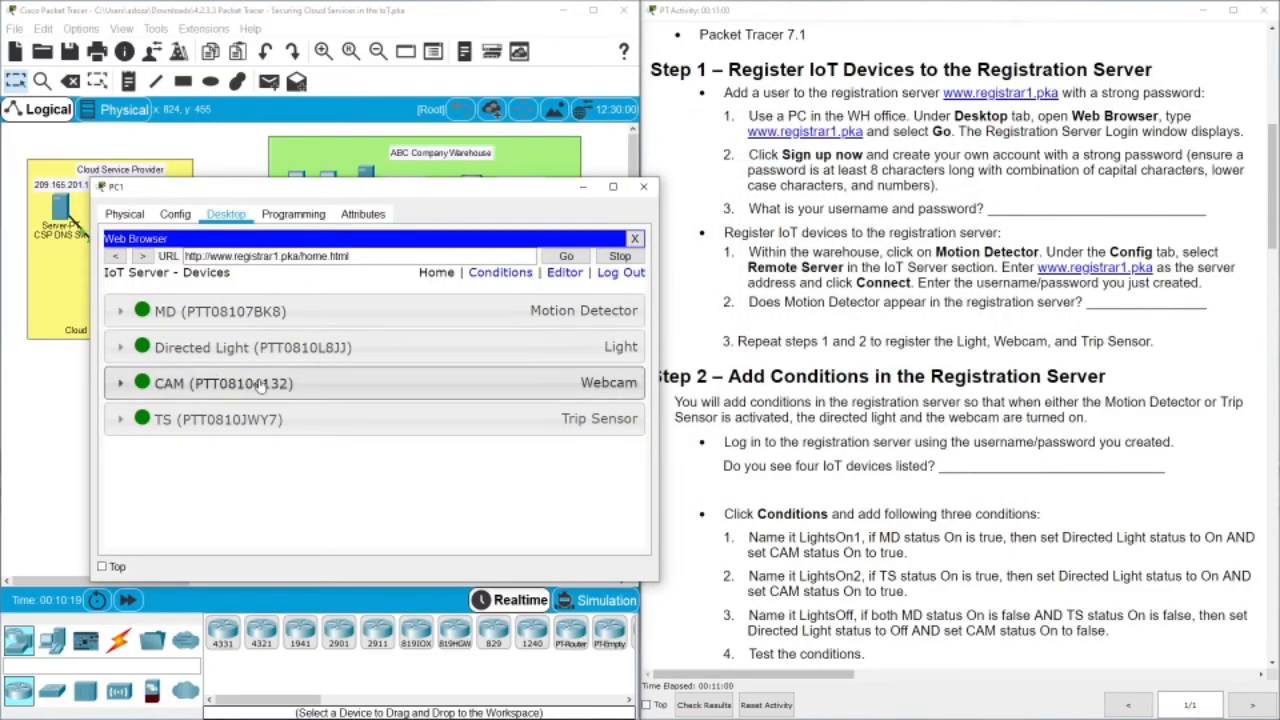
{"action": "left_click_drag", "start_coordinate": [276, 194], "coordinate": [680, 108]}
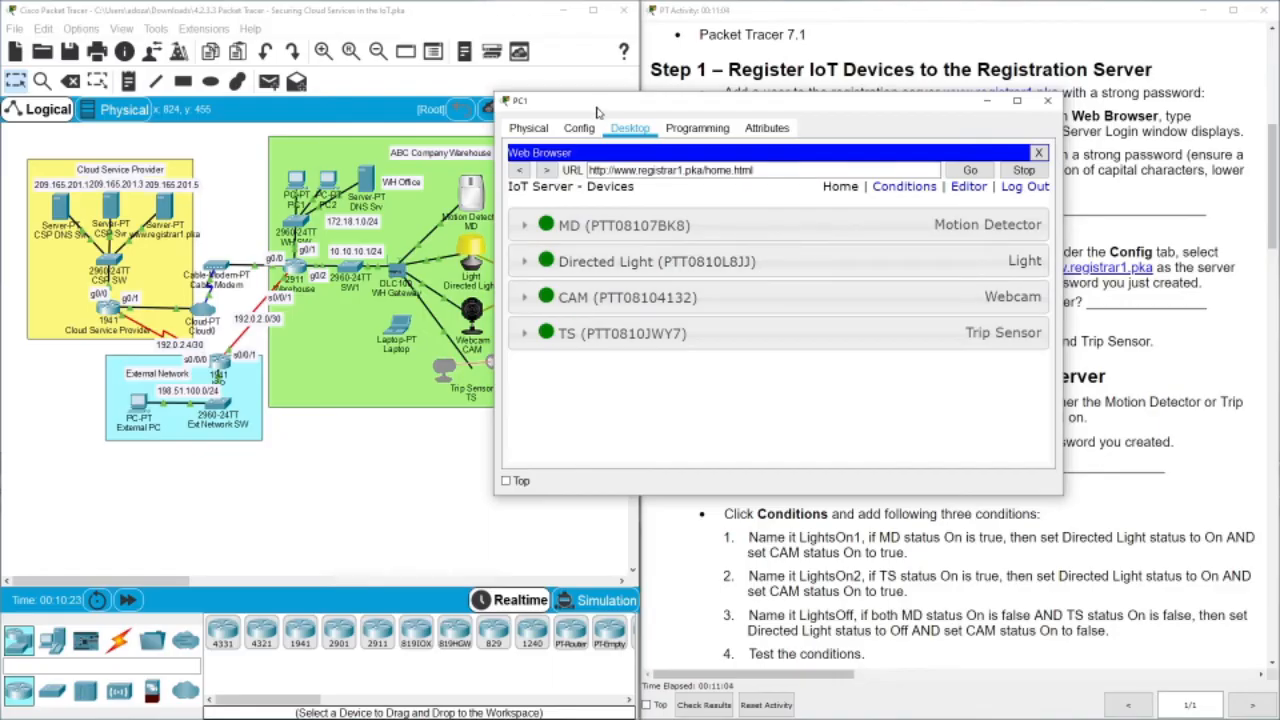
{"action": "left_click_drag", "start_coordinate": [597, 112], "coordinate": [758, 62]}
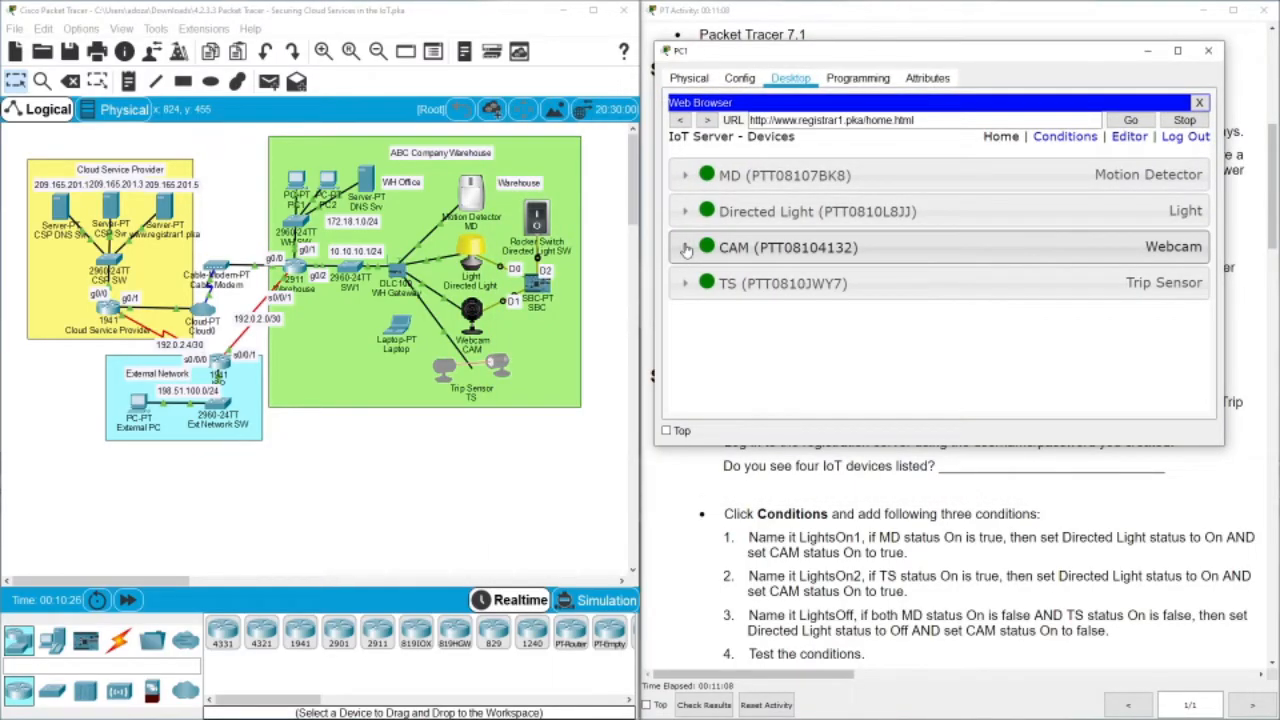
Set the Directed Light's status to Off on the IoT server page
{"action": "left_click", "coordinate": [685, 211]}
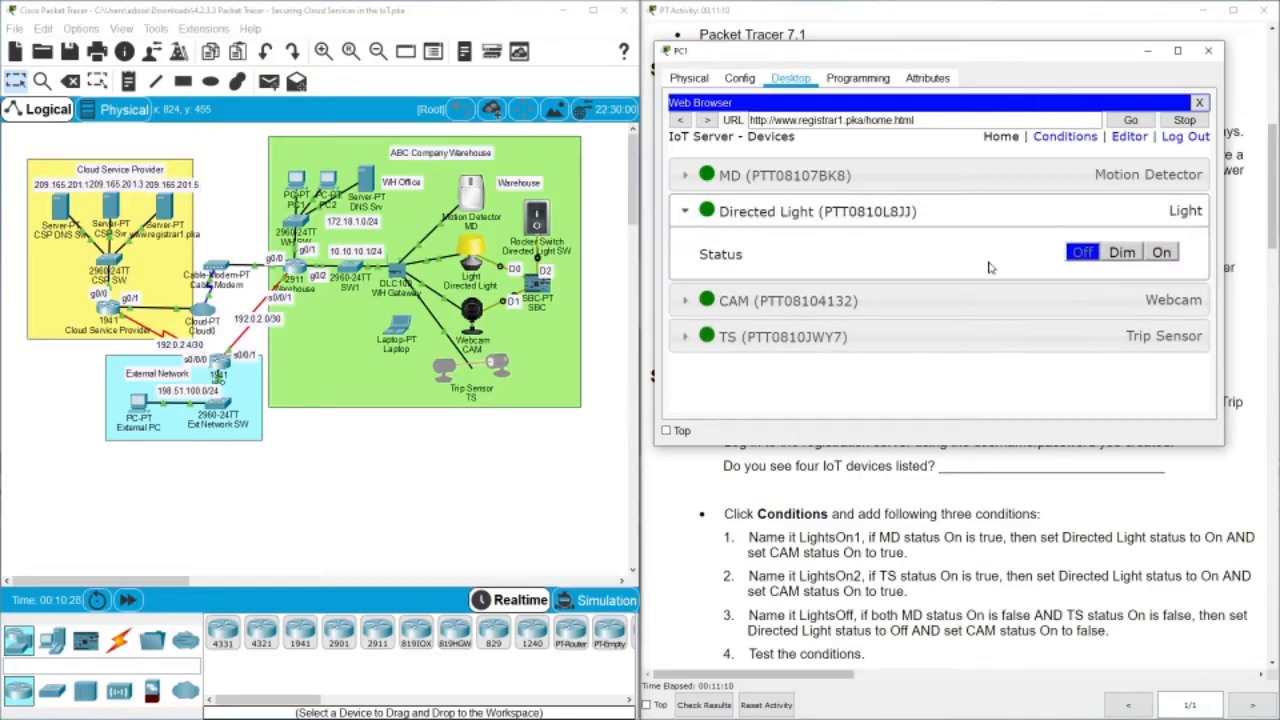
{"action": "left_click", "coordinate": [1120, 256]}
{"action": "left_click", "coordinate": [1160, 256]}
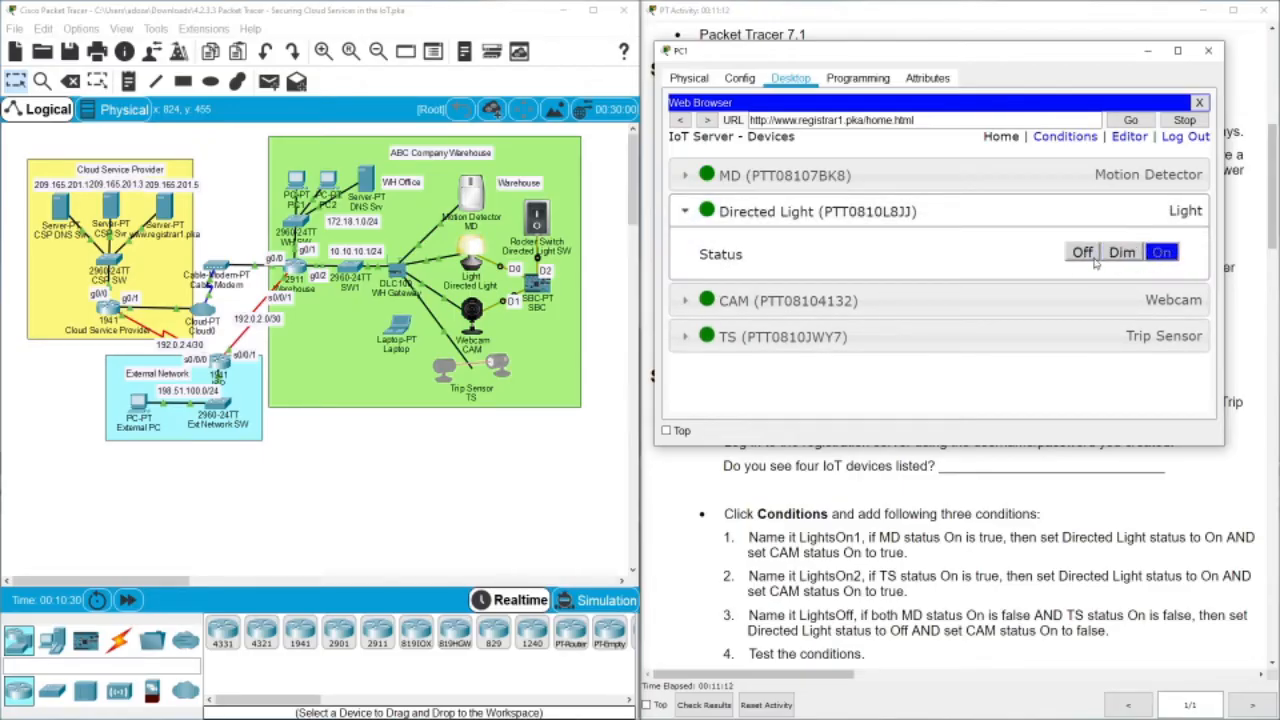
{"action": "left_click", "coordinate": [1080, 253]}
{"action": "left_click", "coordinate": [686, 212]}
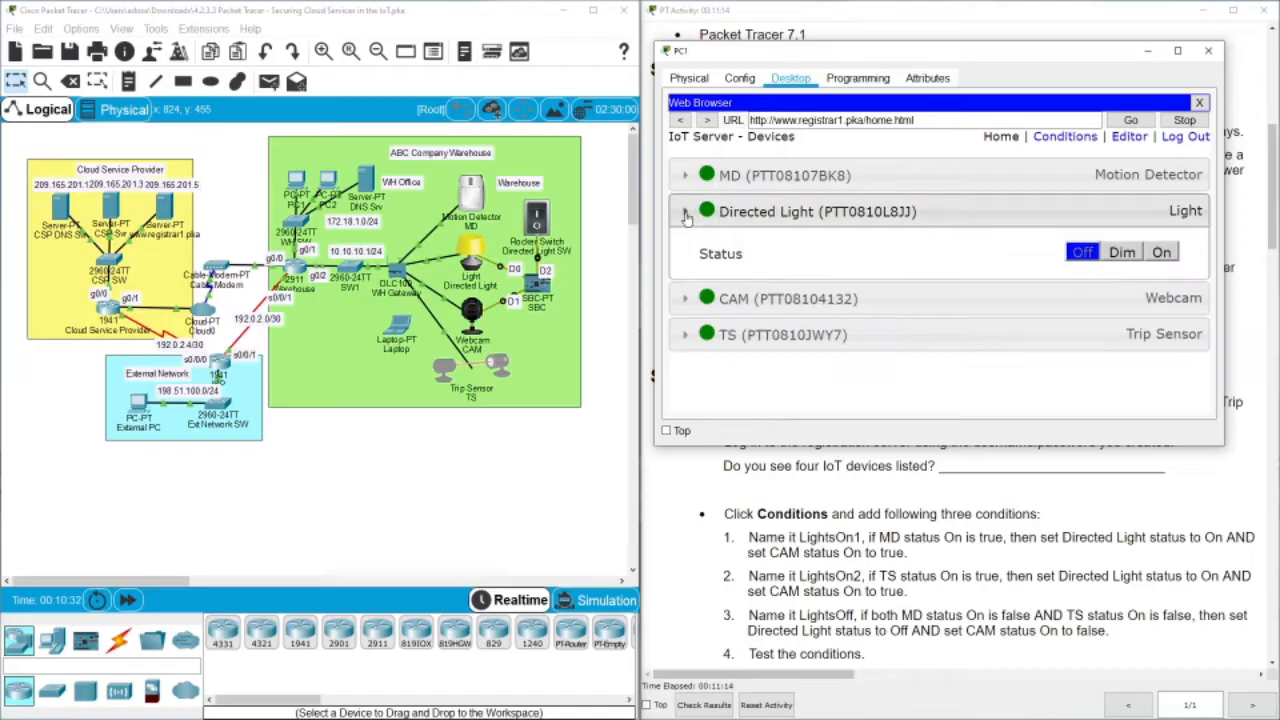
Check the MD, CAM and TS statuses, then move the PC1 window down-left
{"action": "left_click", "coordinate": [686, 176]}
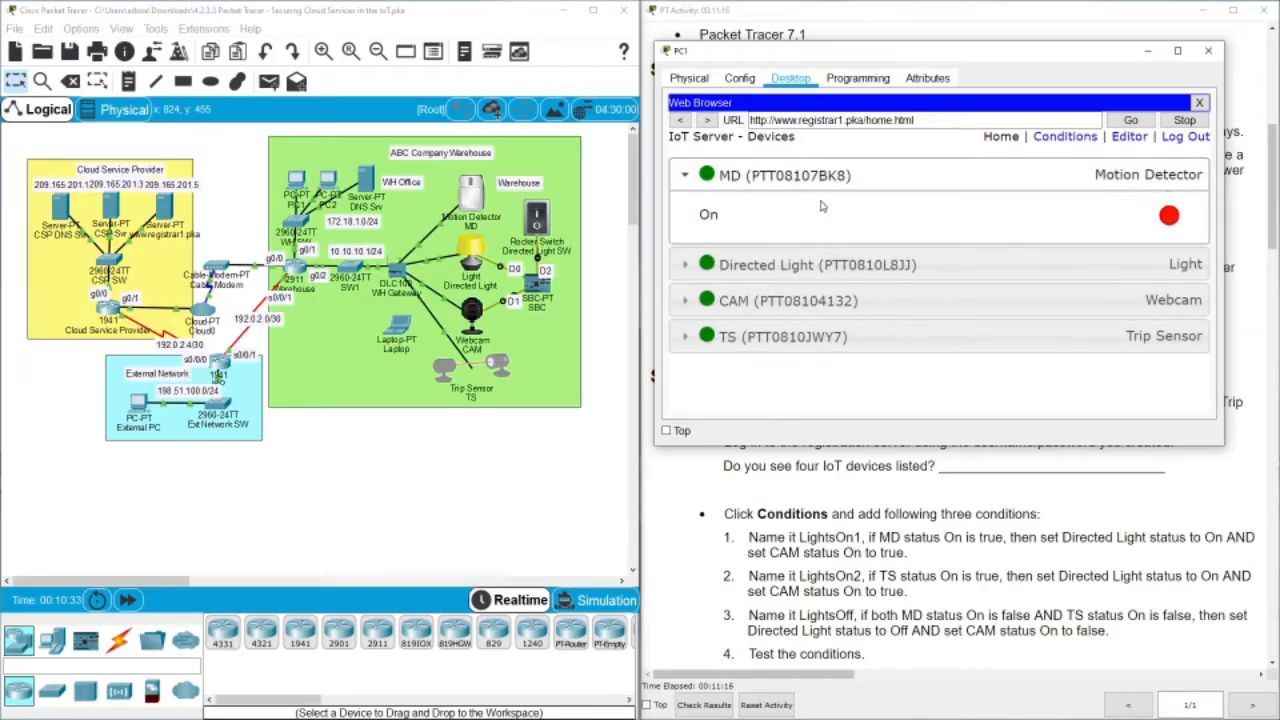
{"action": "left_click", "coordinate": [689, 177]}
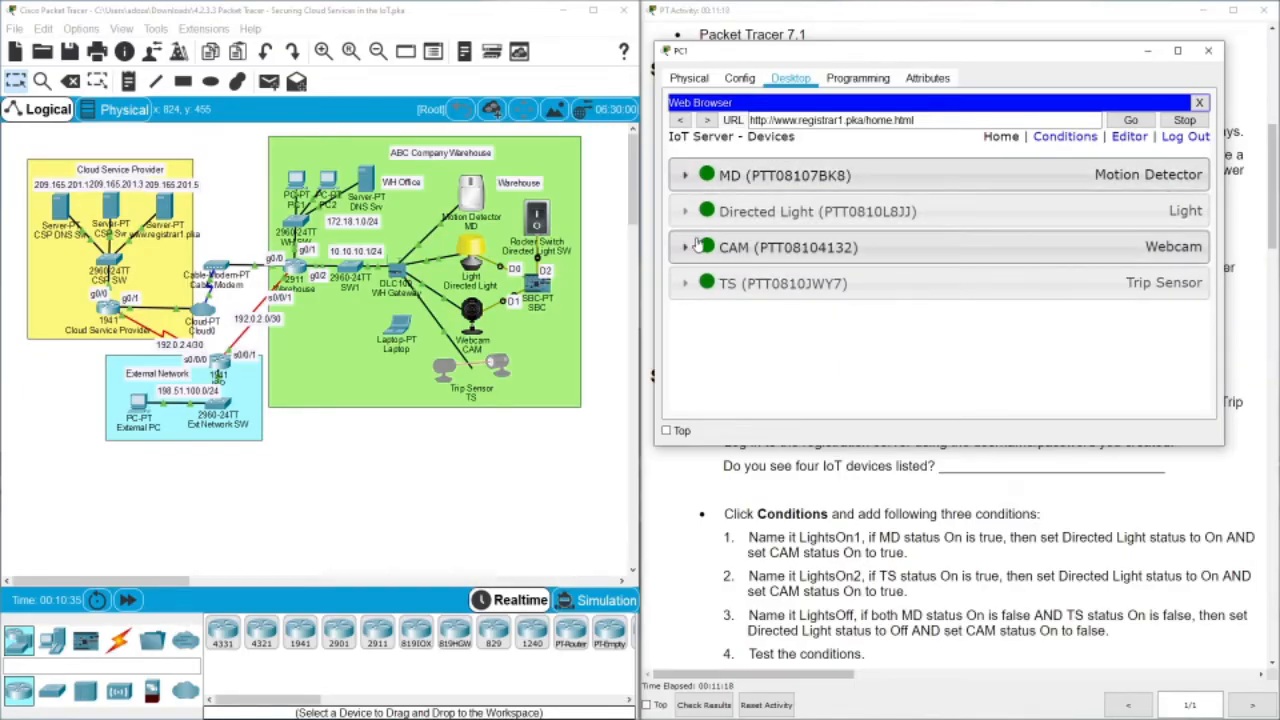
{"action": "left_click", "coordinate": [687, 248]}
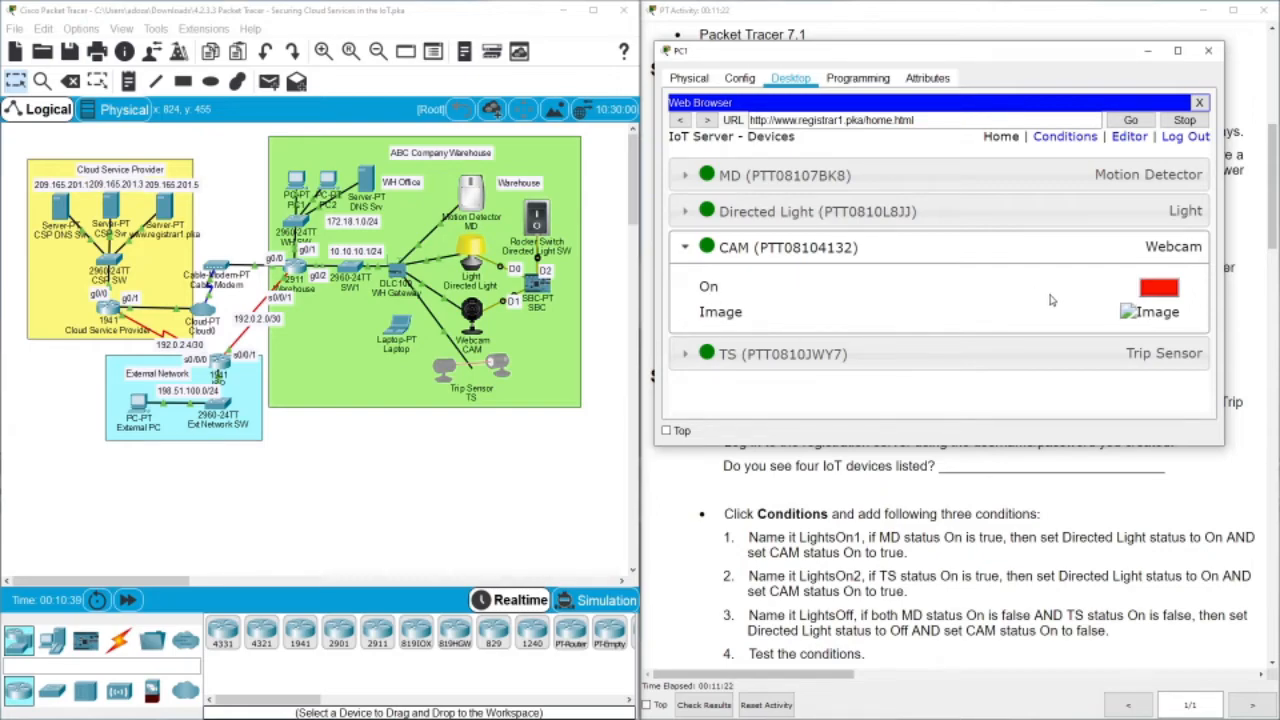
{"action": "left_click", "coordinate": [686, 250]}
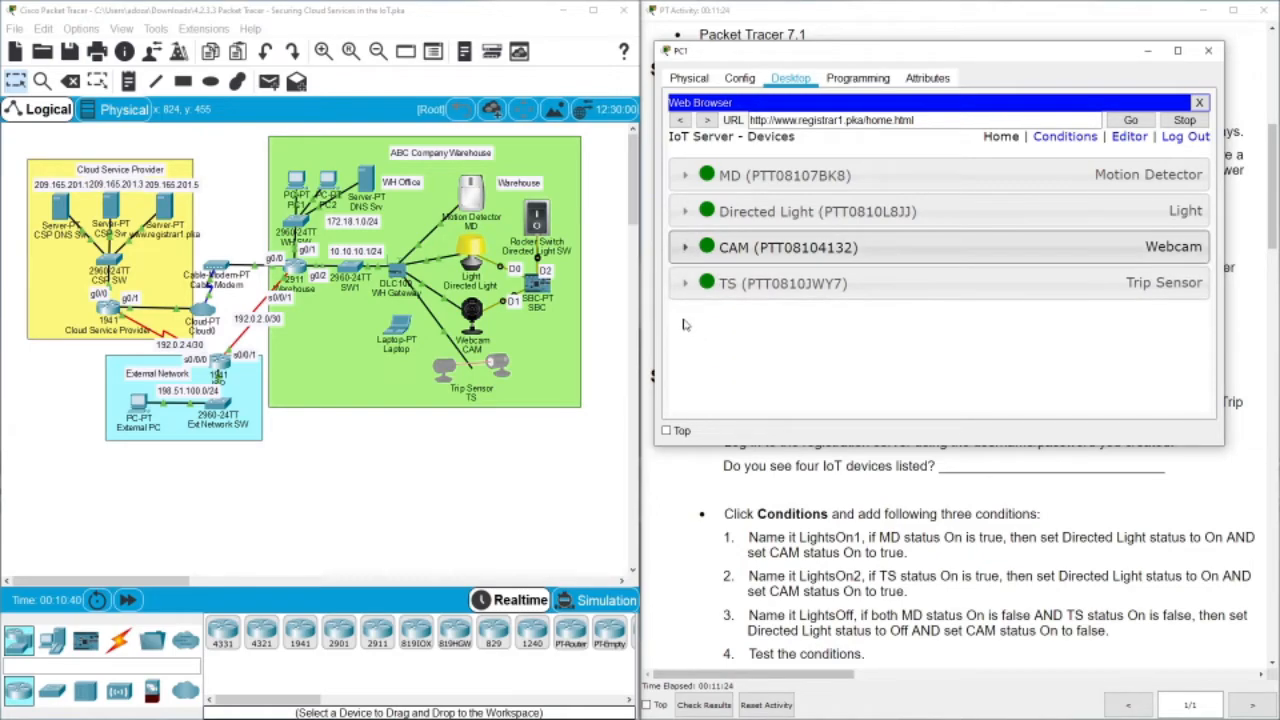
{"action": "left_click", "coordinate": [685, 284]}
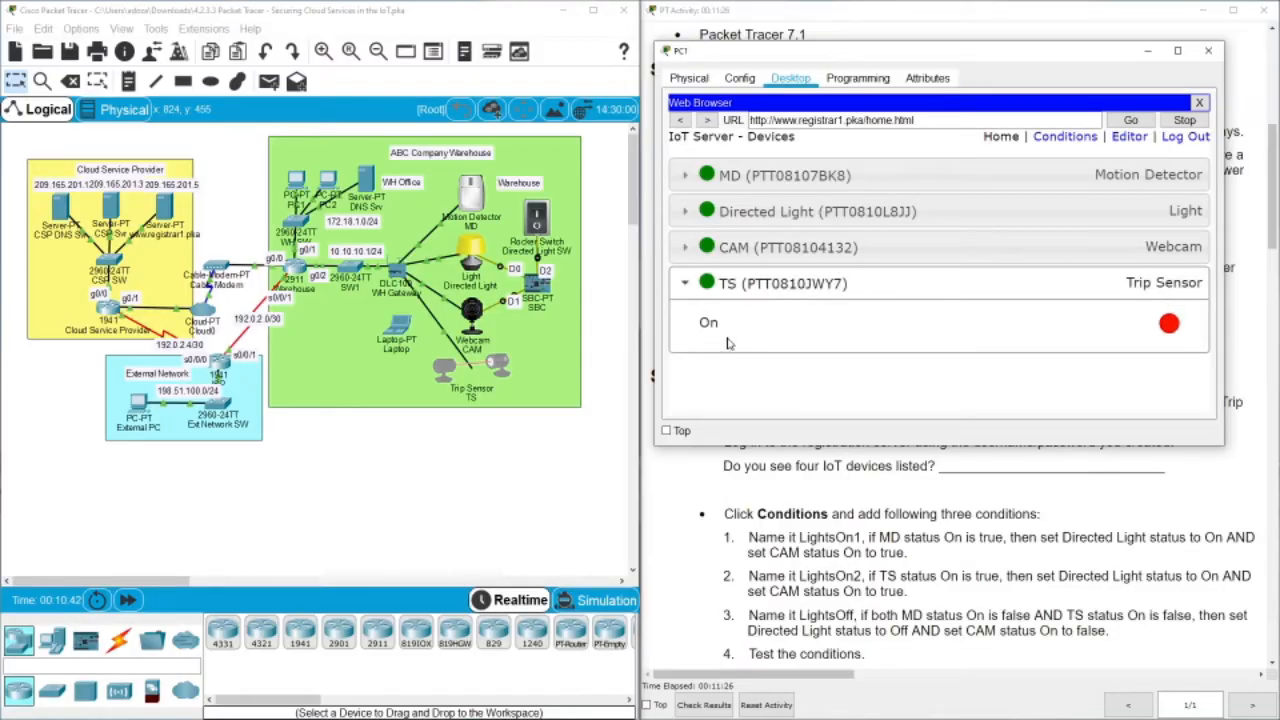
{"action": "left_click", "coordinate": [685, 284]}
{"action": "left_click_drag", "start_coordinate": [987, 53], "coordinate": [435, 213]}
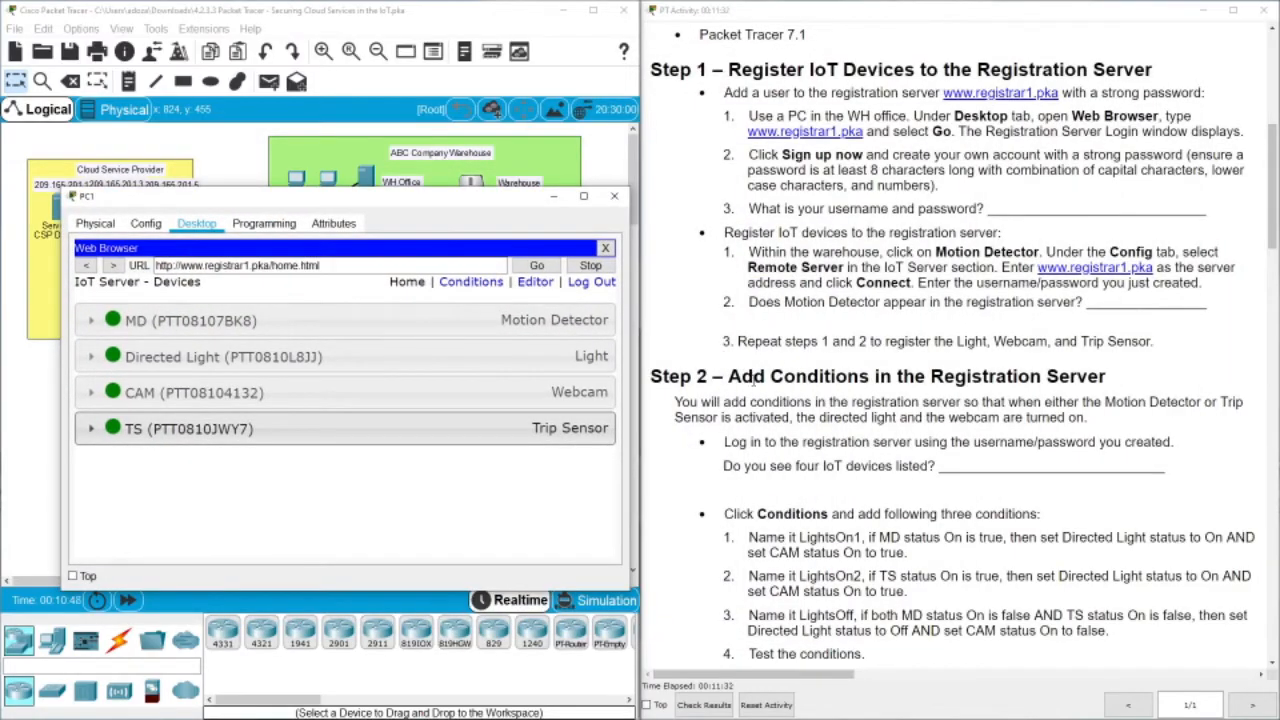
Scroll the activity instructions to Step 2 beside the window and reopen PC1's device list
{"action": "left_click_drag", "start_coordinate": [1265, 198], "coordinate": [1271, 226]}
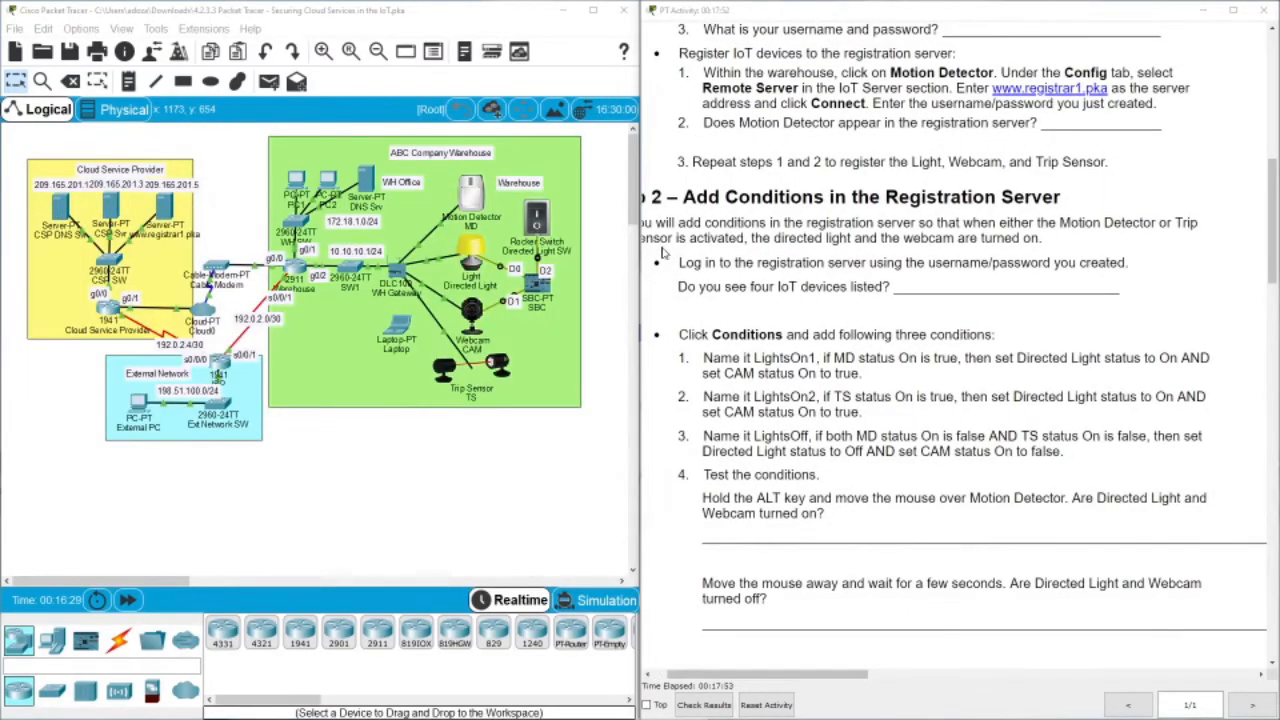
{"action": "left_click", "coordinate": [665, 262]}
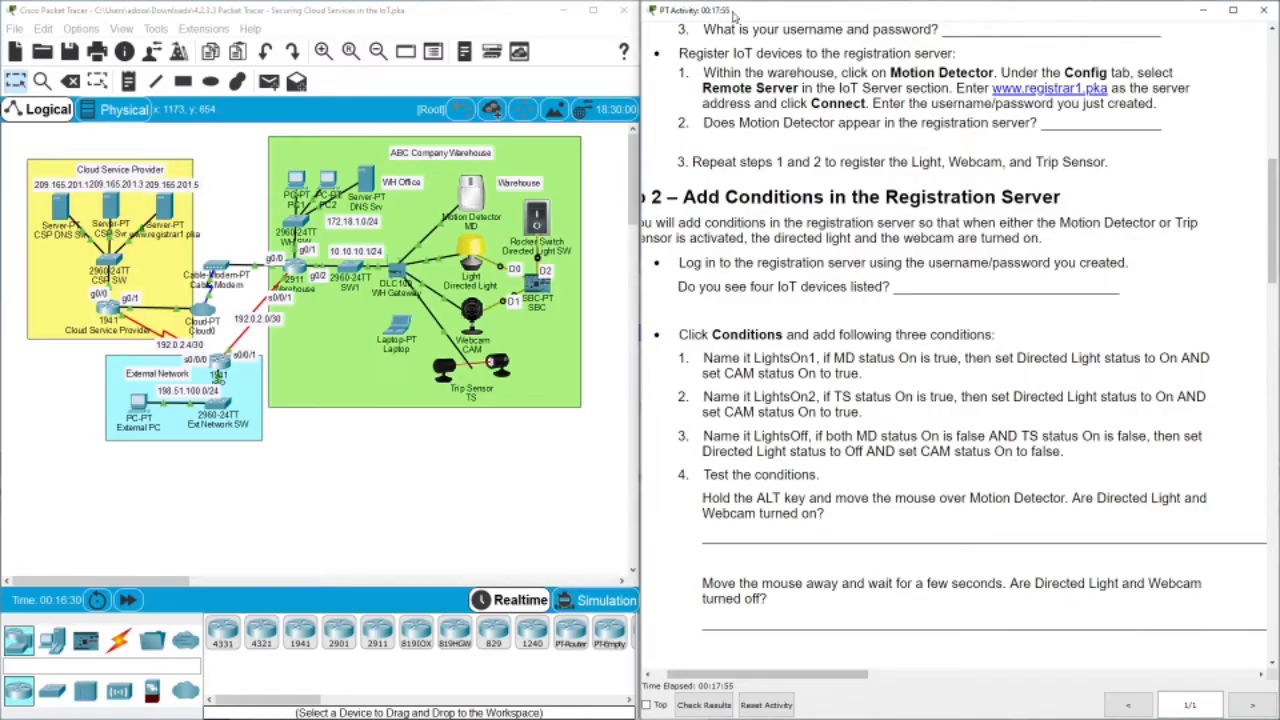
{"action": "left_click_drag", "start_coordinate": [733, 12], "coordinate": [769, 12]}
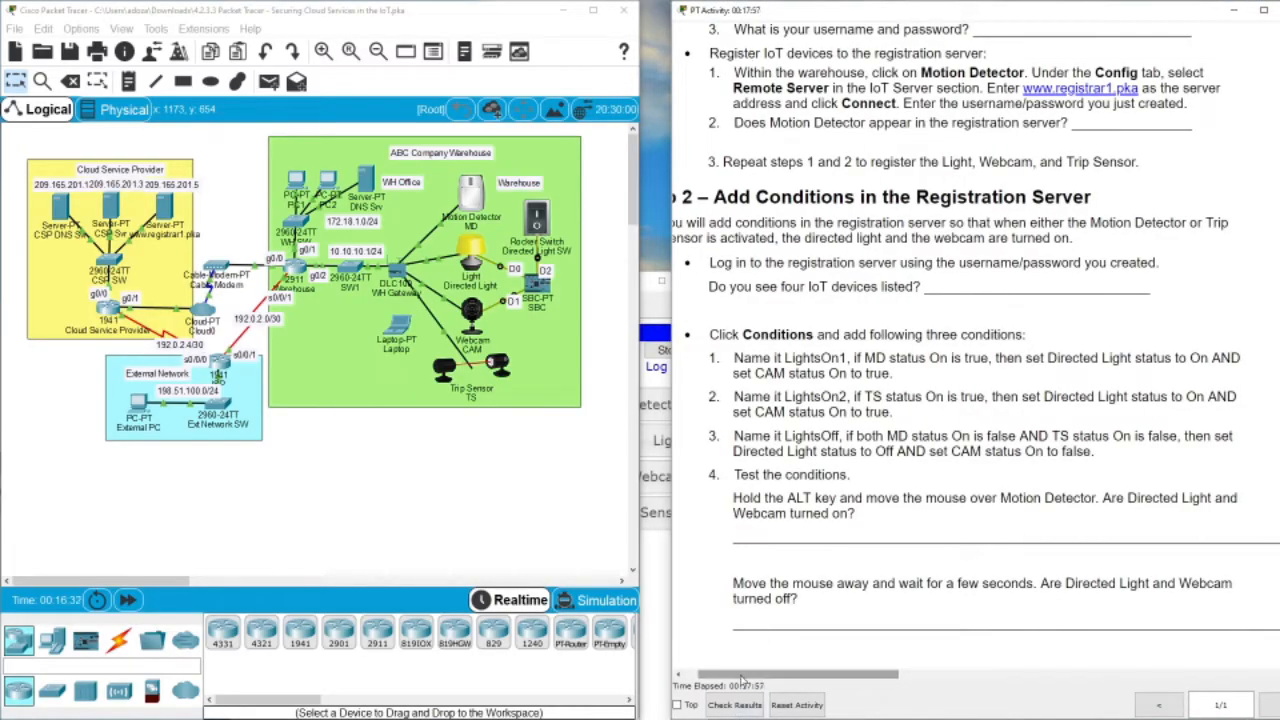
{"action": "left_click_drag", "start_coordinate": [746, 676], "coordinate": [732, 676]}
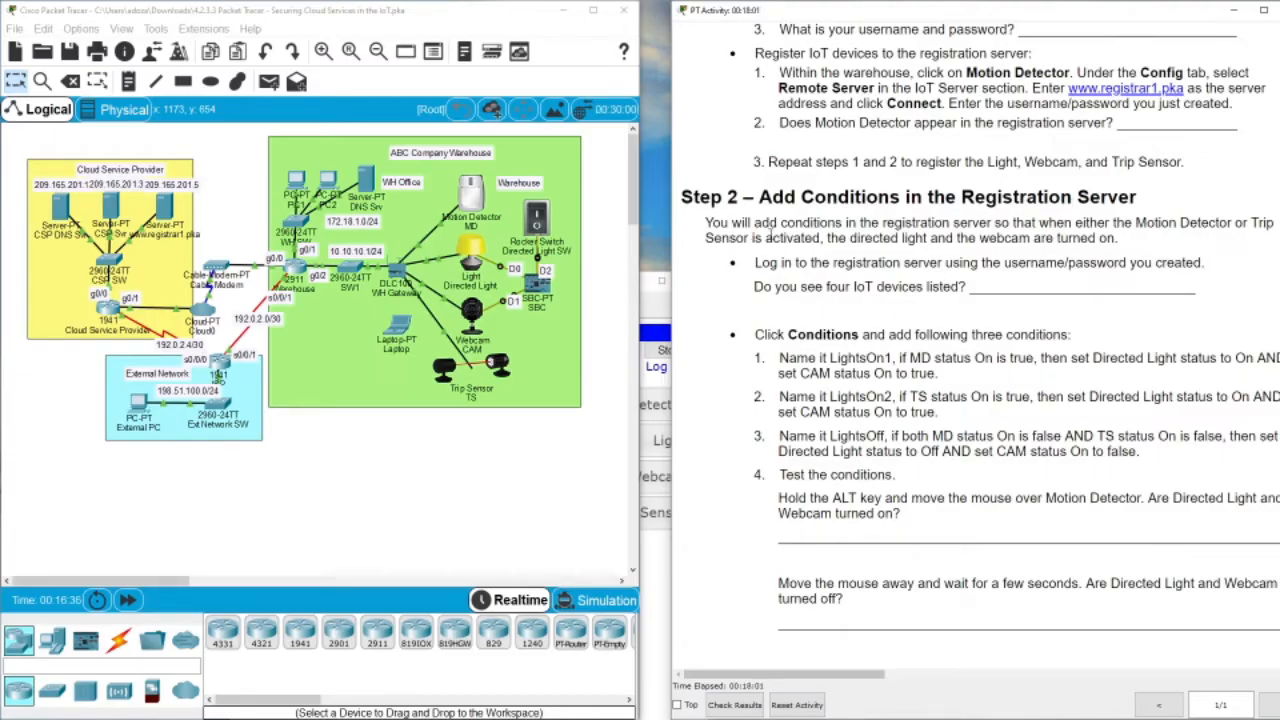
{"action": "left_click_drag", "start_coordinate": [986, 15], "coordinate": [956, 15]}
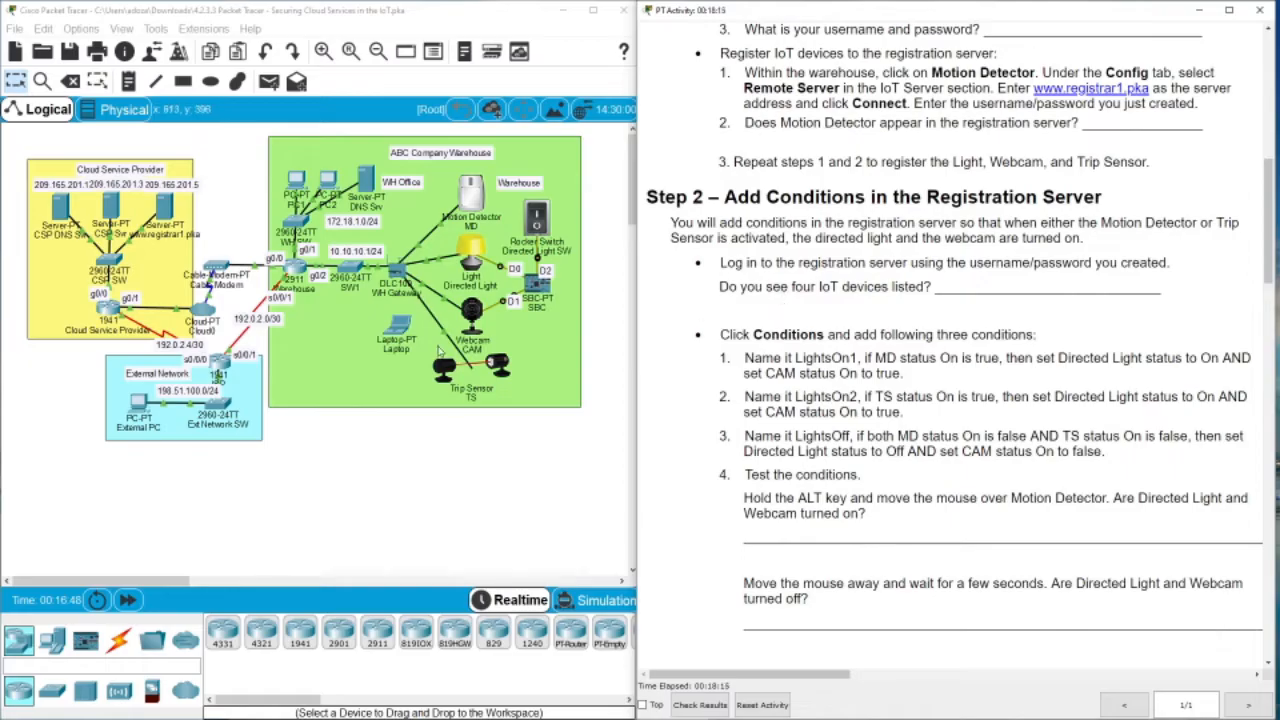
{"action": "left_click", "coordinate": [302, 189]}
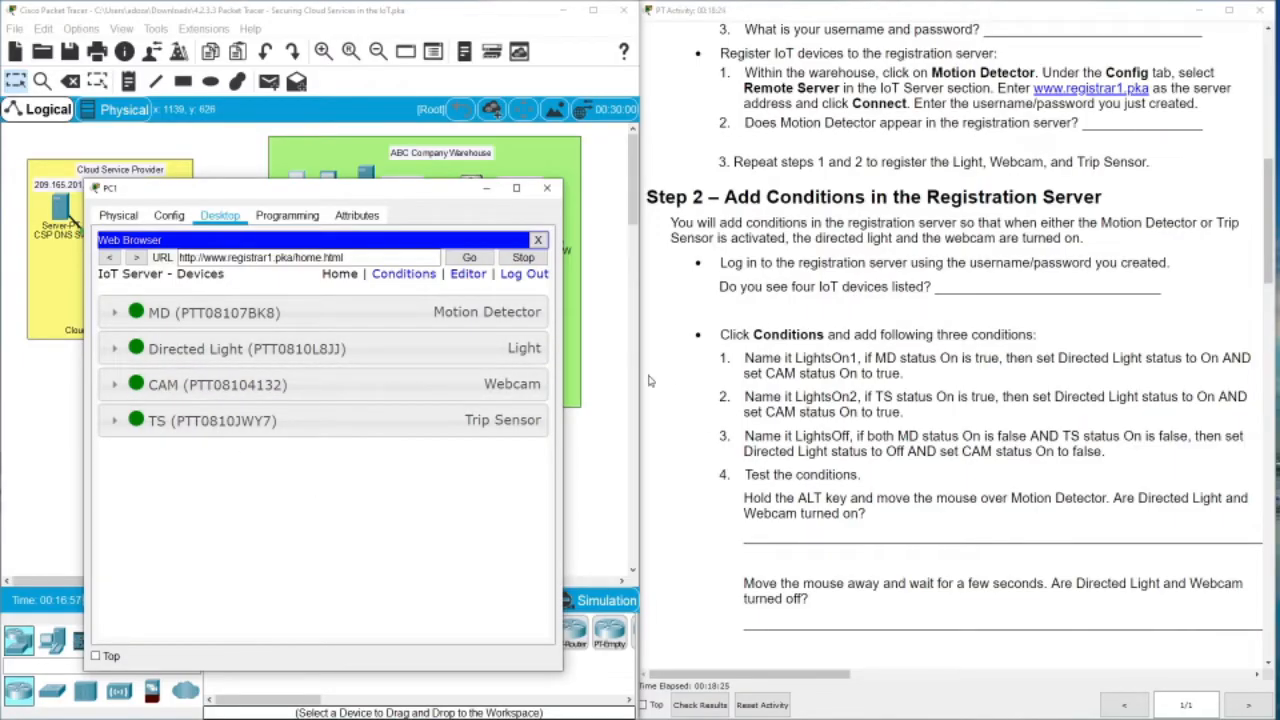
Start a new IoT server rule named LightsOn1
{"action": "left_click", "coordinate": [405, 275]}
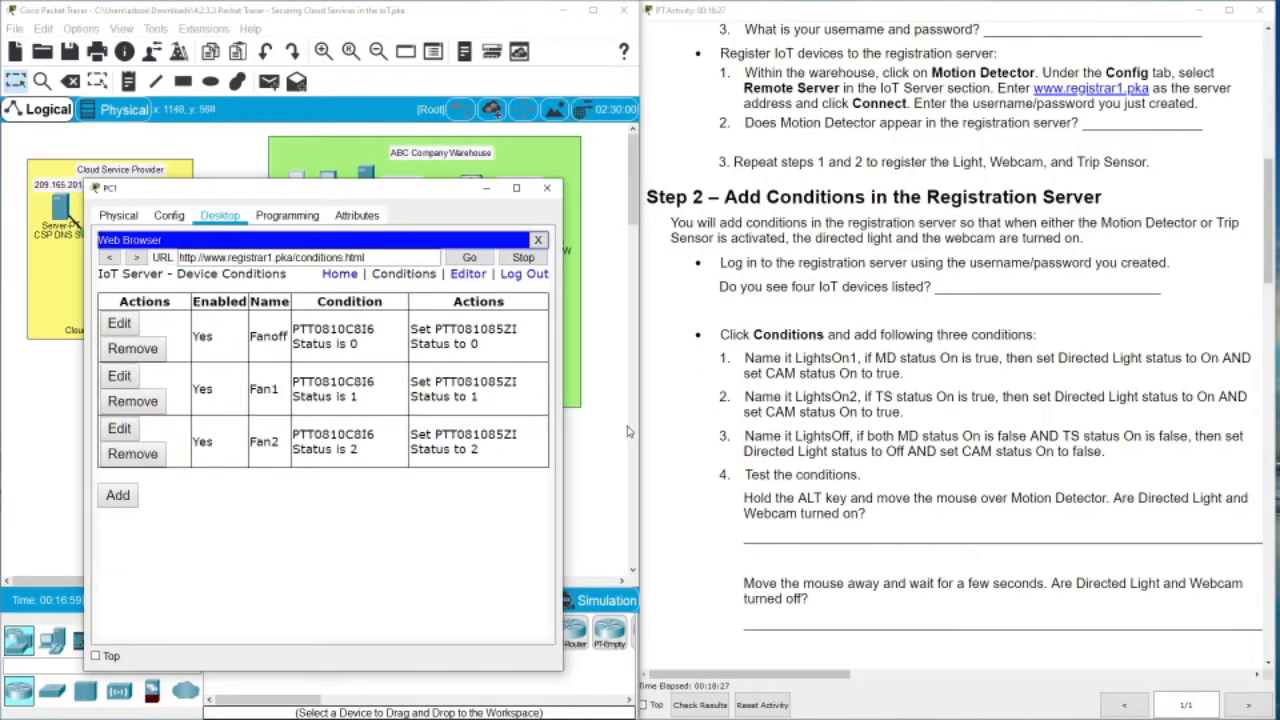
{"action": "left_click", "coordinate": [117, 495]}
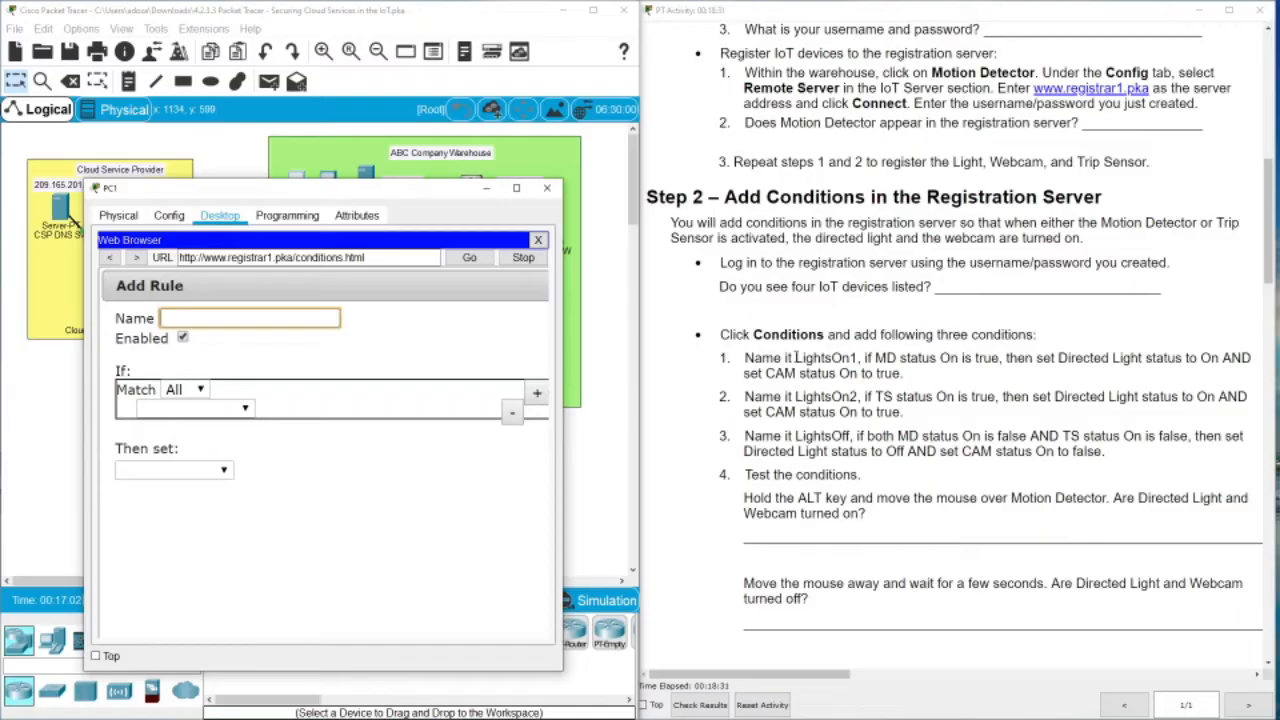
{"action": "left_click_drag", "start_coordinate": [796, 358], "coordinate": [858, 358]}
{"action": "key", "text": "ctrl+c"}
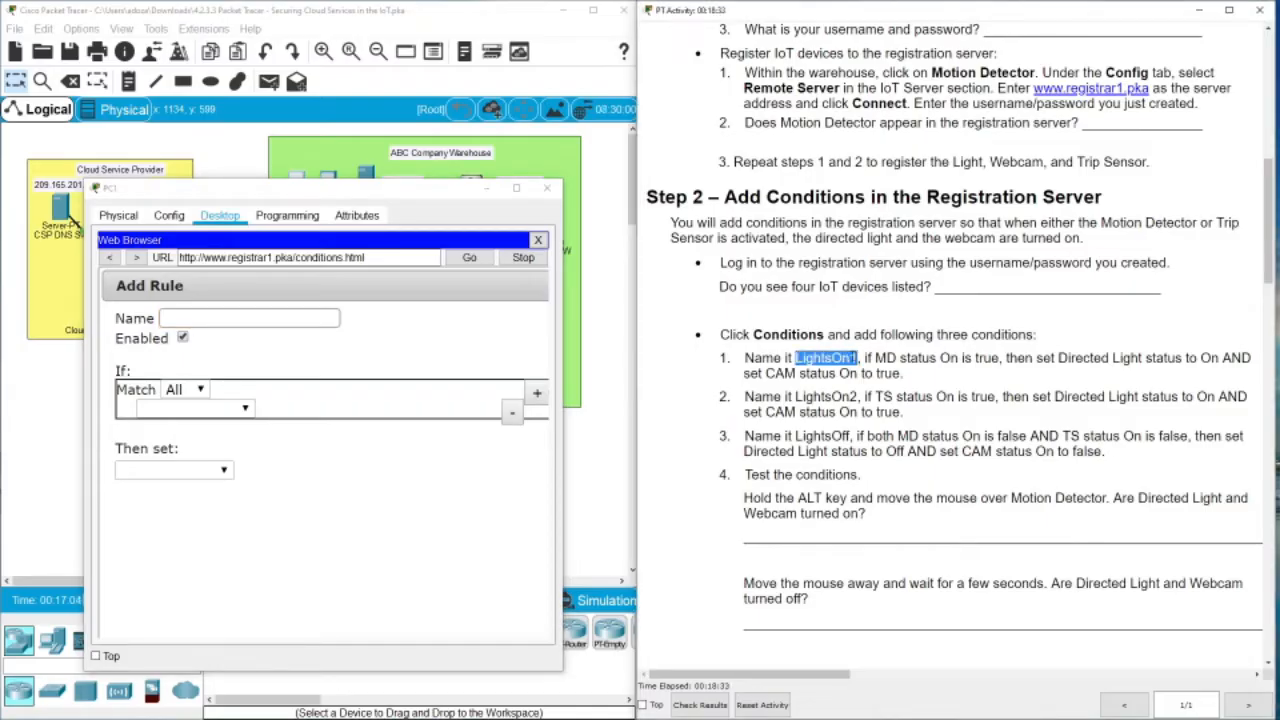
{"action": "left_click", "coordinate": [250, 319]}
{"action": "key", "text": "ctrl+v"}
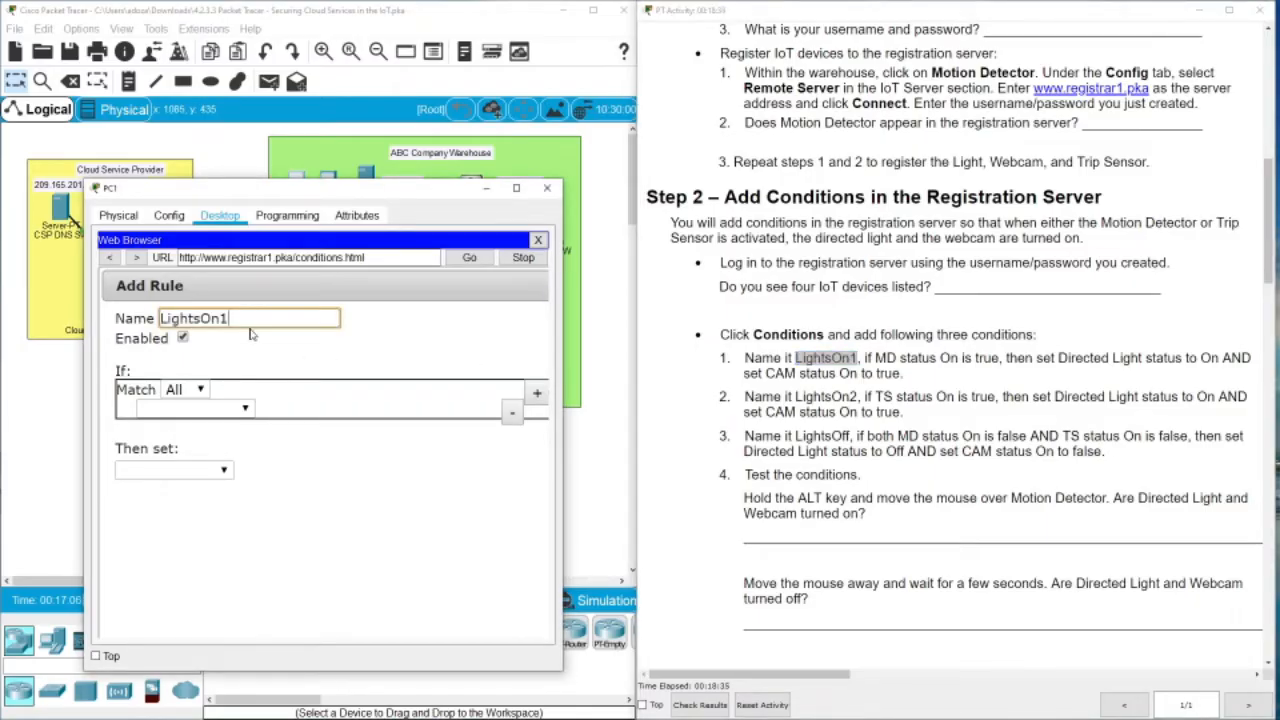
Set the rule's condition to MD On is true
{"action": "left_click", "coordinate": [232, 412]}
{"action": "left_click", "coordinate": [200, 423]}
{"action": "left_click", "coordinate": [292, 408]}
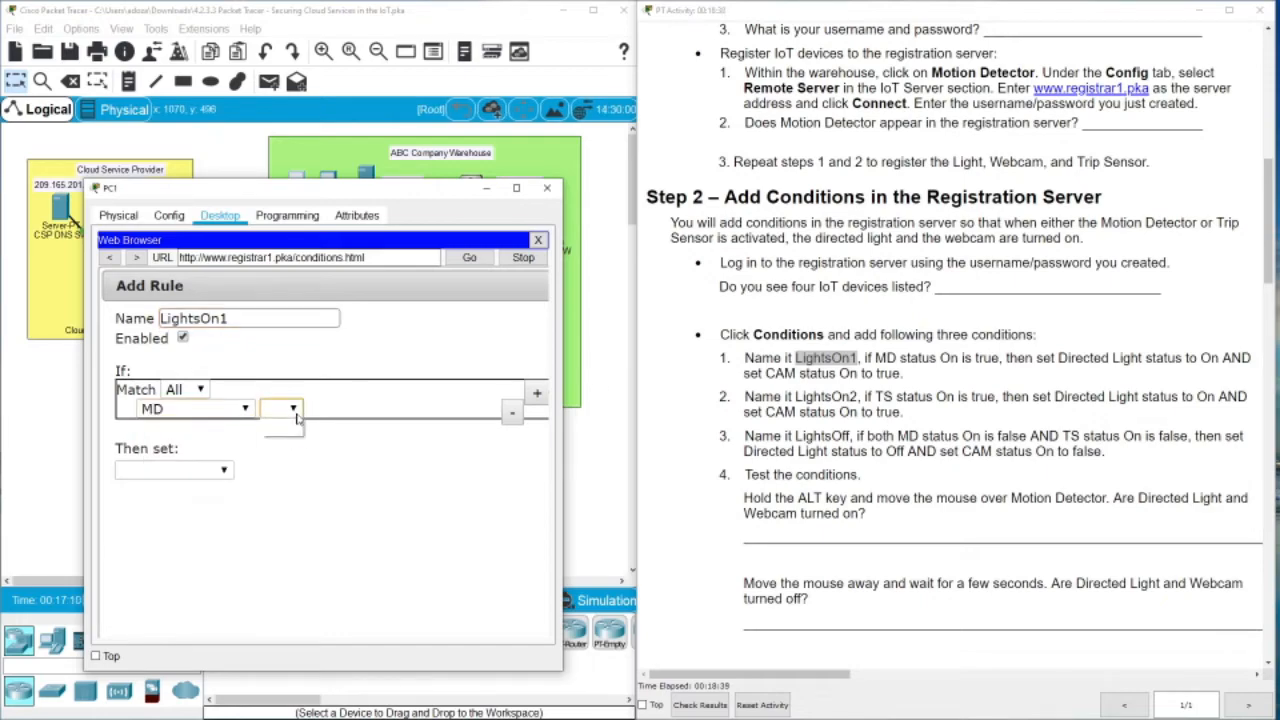
{"action": "left_click", "coordinate": [280, 426]}
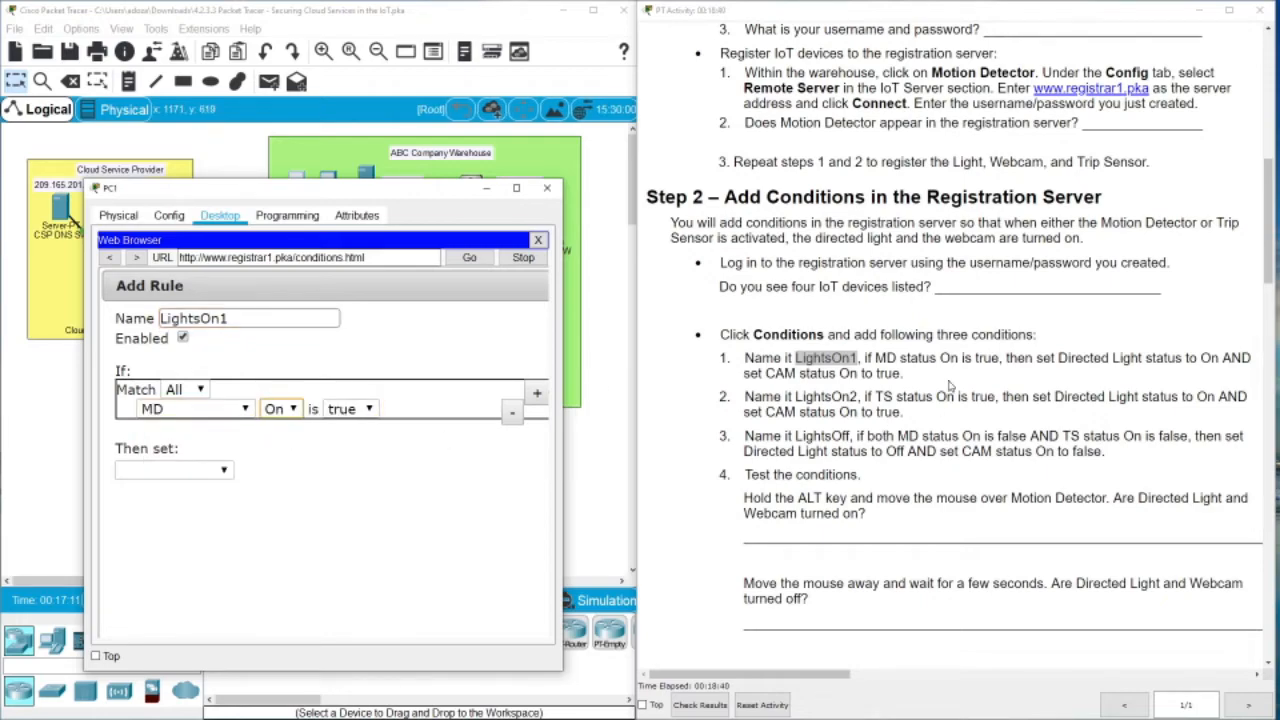
{"action": "left_click", "coordinate": [368, 409]}
{"action": "left_click", "coordinate": [364, 428]}
Add an action setting the Directed Light's Status to On
{"action": "left_click", "coordinate": [175, 470]}
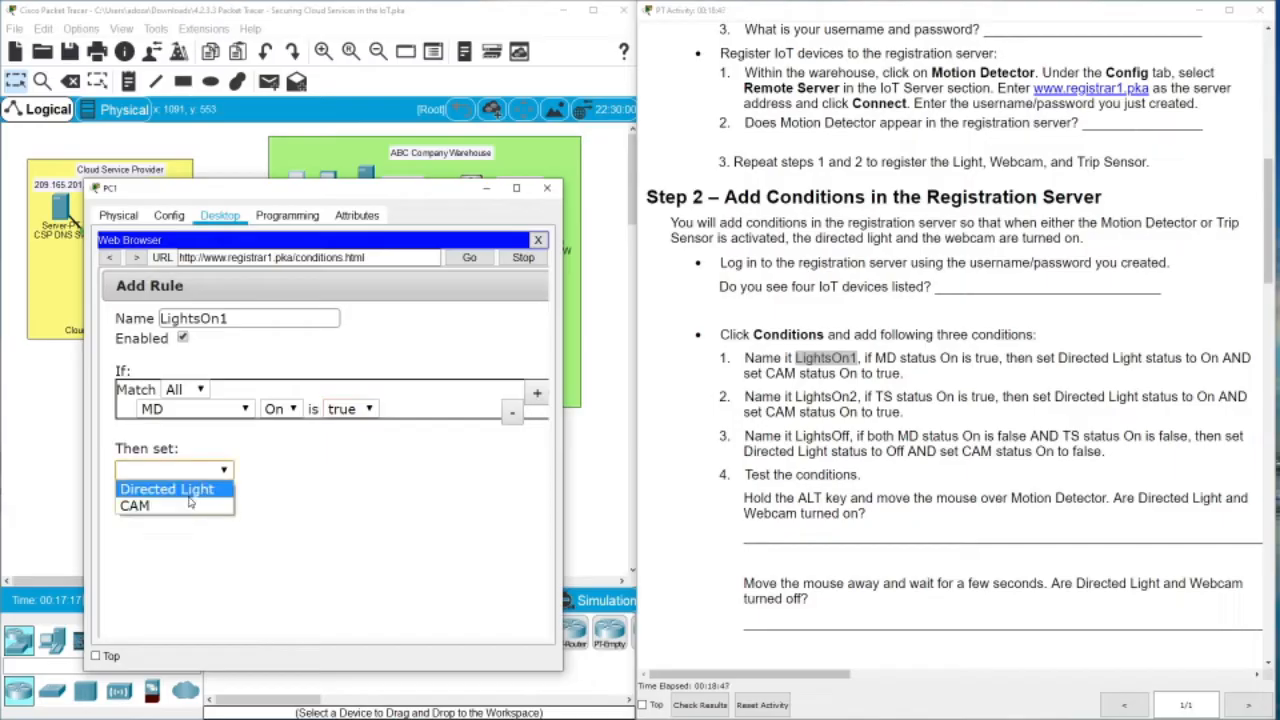
{"action": "left_click", "coordinate": [170, 489]}
{"action": "left_click", "coordinate": [290, 472]}
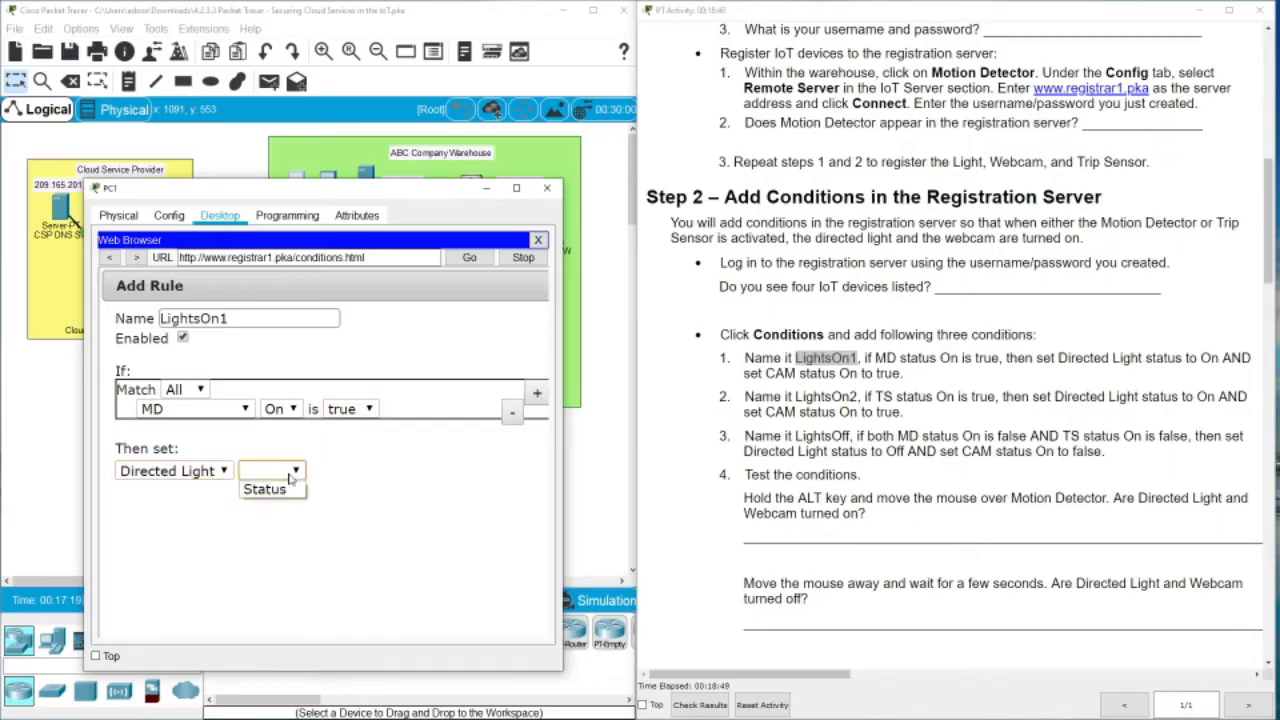
{"action": "left_click", "coordinate": [285, 490]}
{"action": "left_click", "coordinate": [350, 471]}
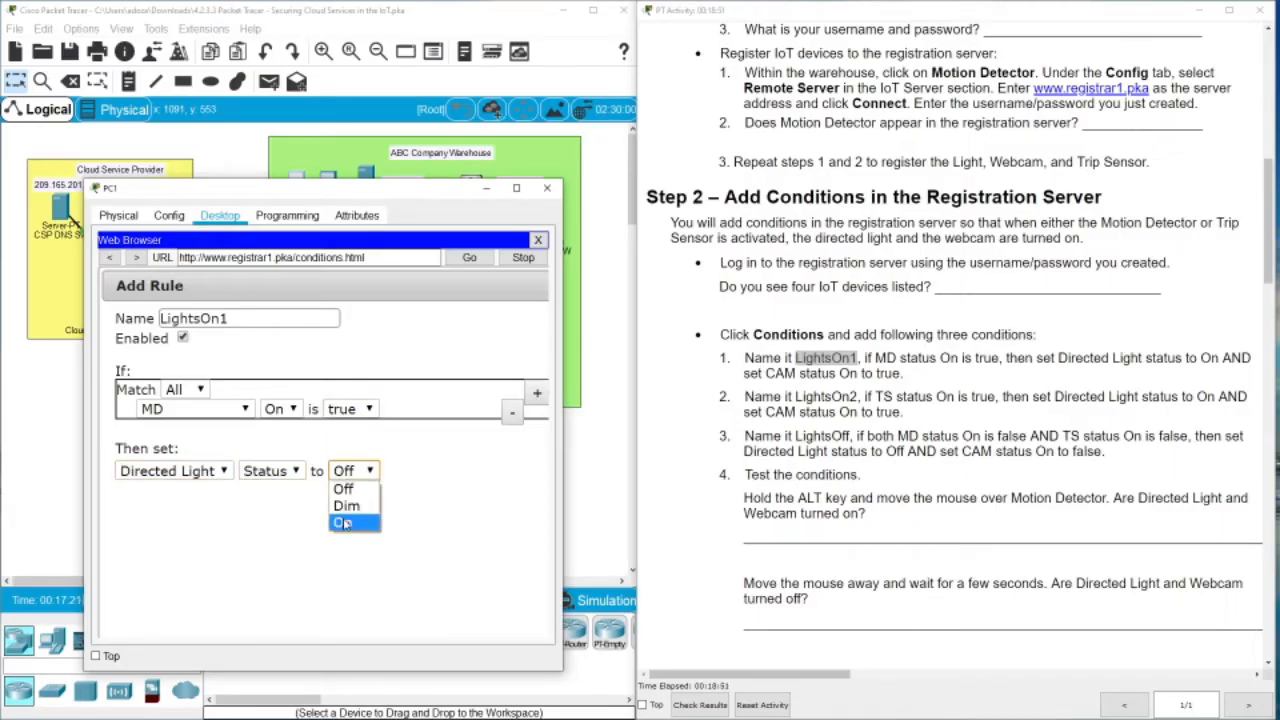
{"action": "left_click", "coordinate": [343, 522]}
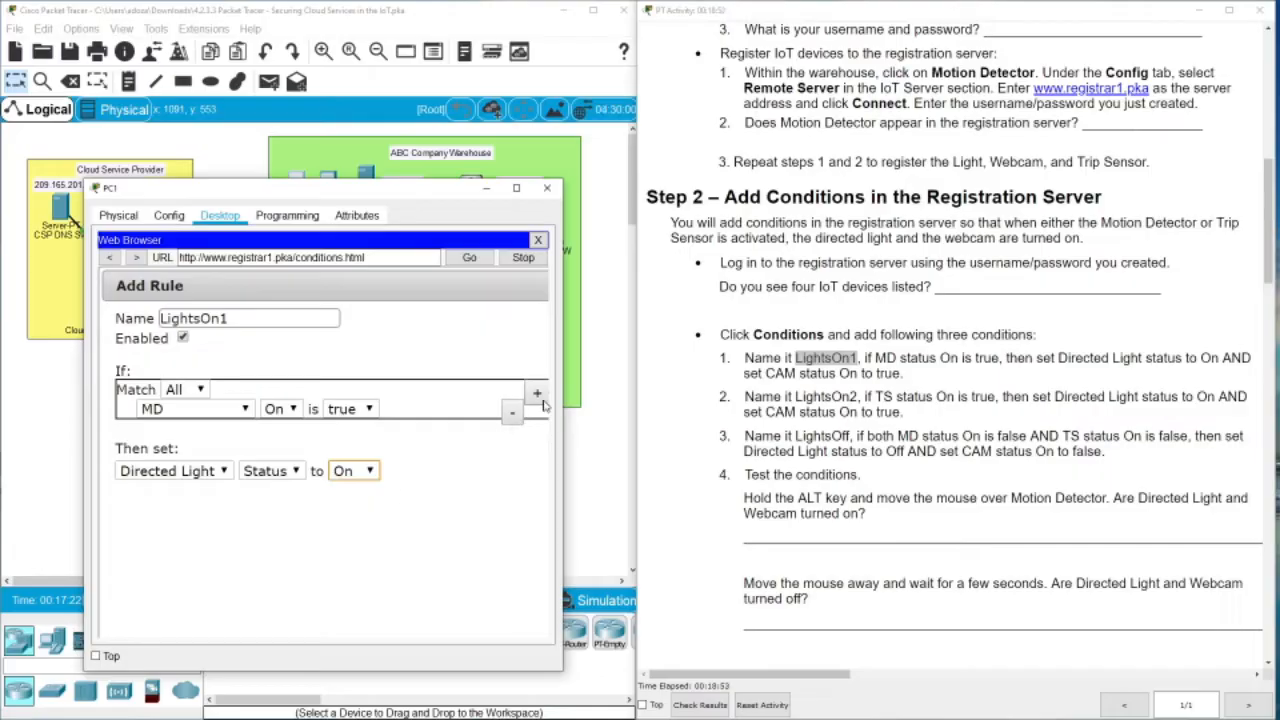
Add a second action setting CAM On to true and save the LightsOn1 rule
{"action": "left_click", "coordinate": [516, 188]}
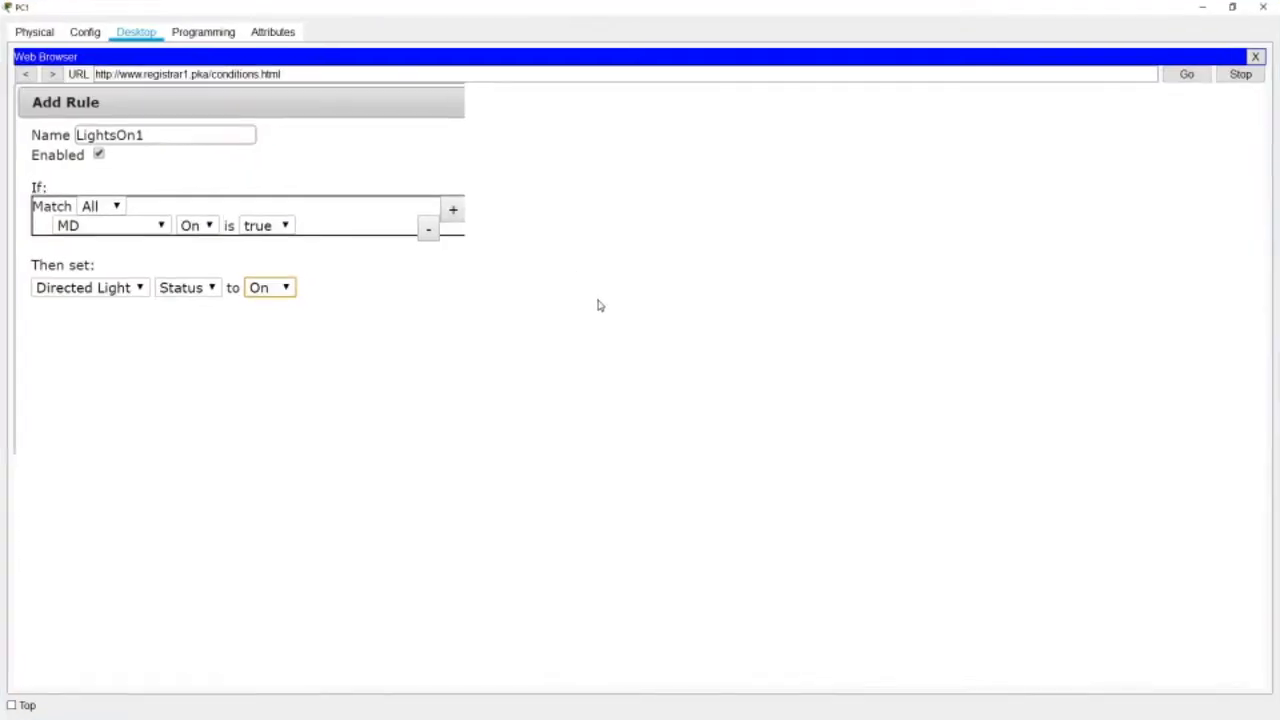
{"action": "left_click", "coordinate": [557, 266]}
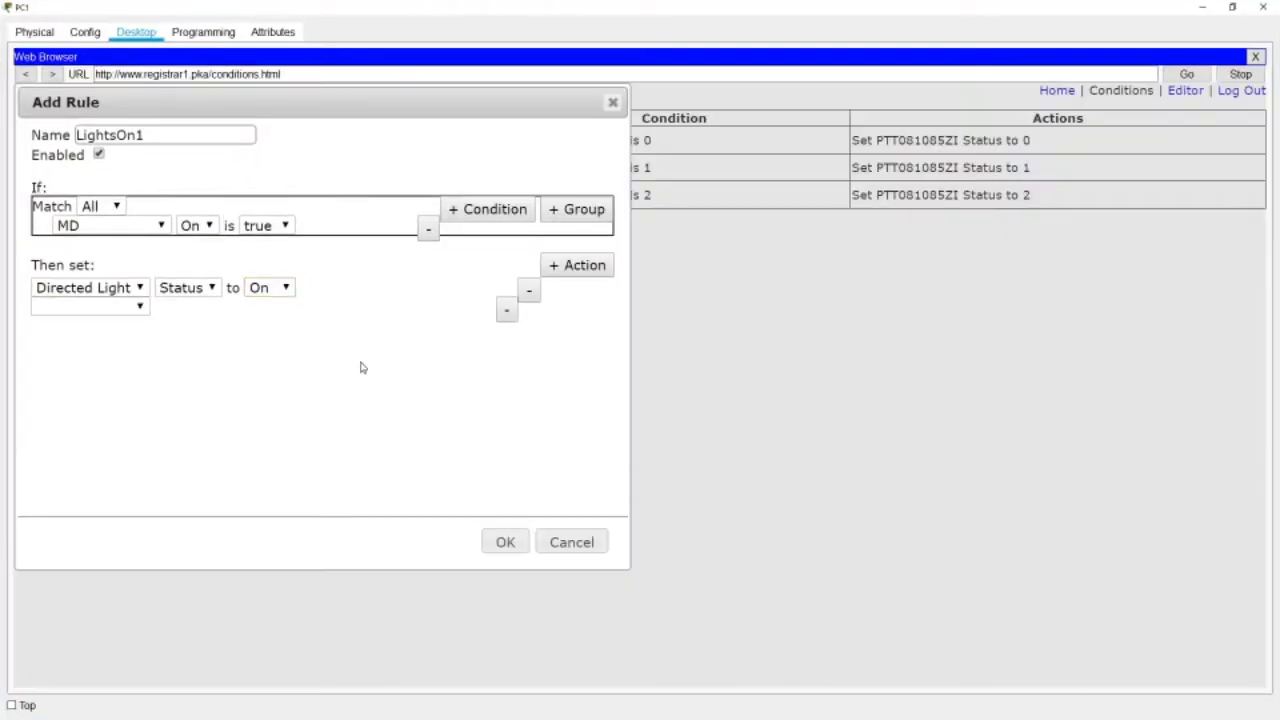
{"action": "left_click", "coordinate": [131, 306]}
{"action": "left_click", "coordinate": [90, 341]}
{"action": "left_click", "coordinate": [180, 307]}
{"action": "left_click", "coordinate": [180, 326]}
{"action": "left_click", "coordinate": [253, 310]}
{"action": "left_click", "coordinate": [351, 315]}
{"action": "left_click", "coordinate": [500, 541]}
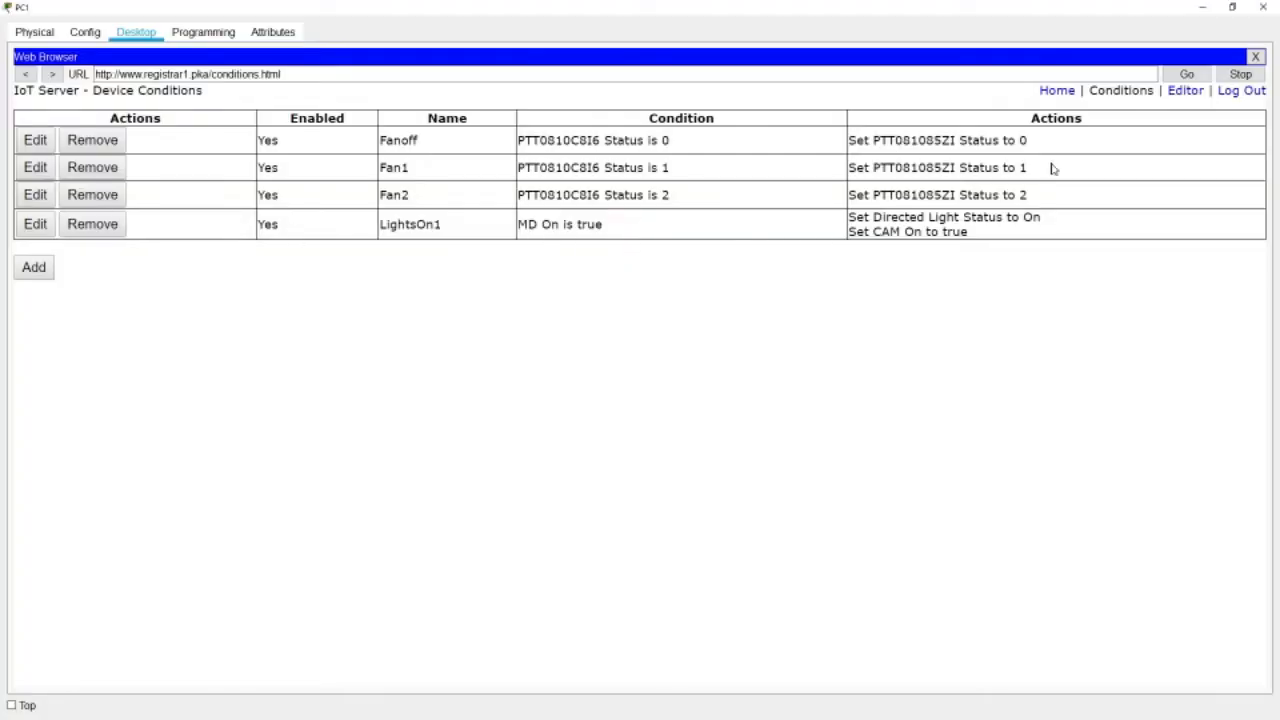
{"action": "left_click", "coordinate": [1224, 8]}
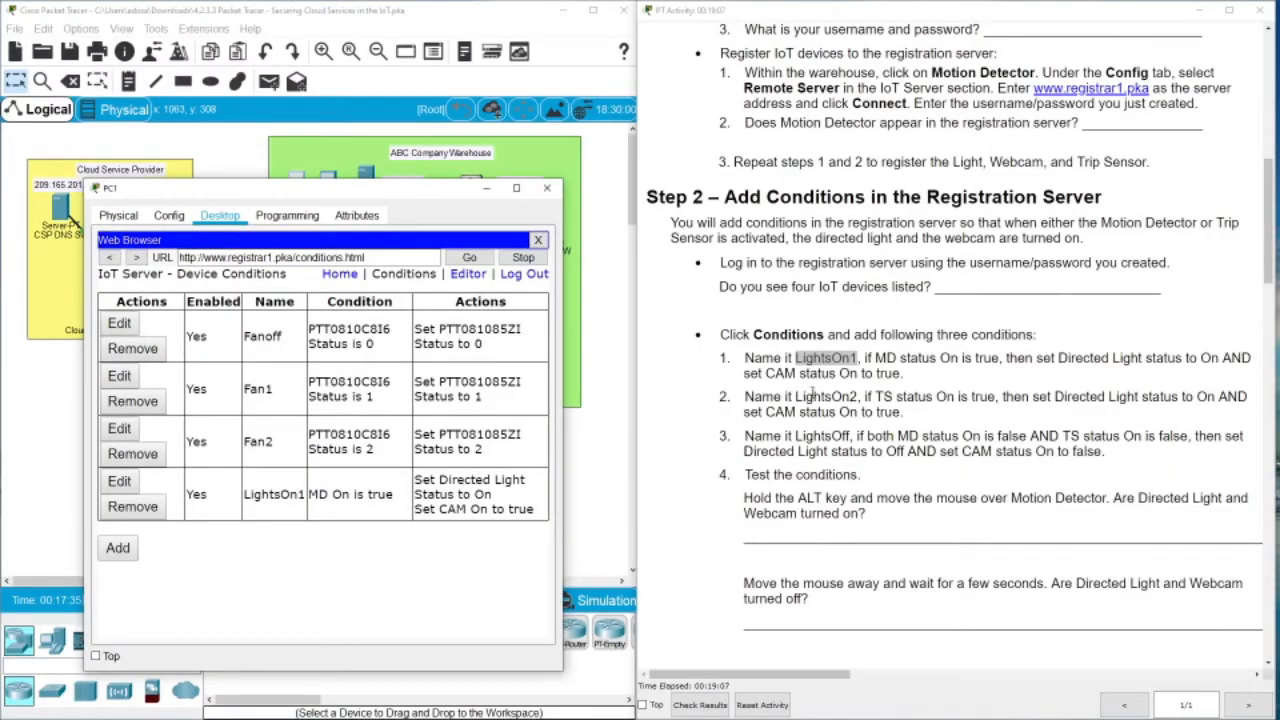
Start a new rule named LightsOn2 with condition TS On is true
{"action": "left_click_drag", "start_coordinate": [797, 396], "coordinate": [859, 397]}
{"action": "key", "text": "ctrl+c"}
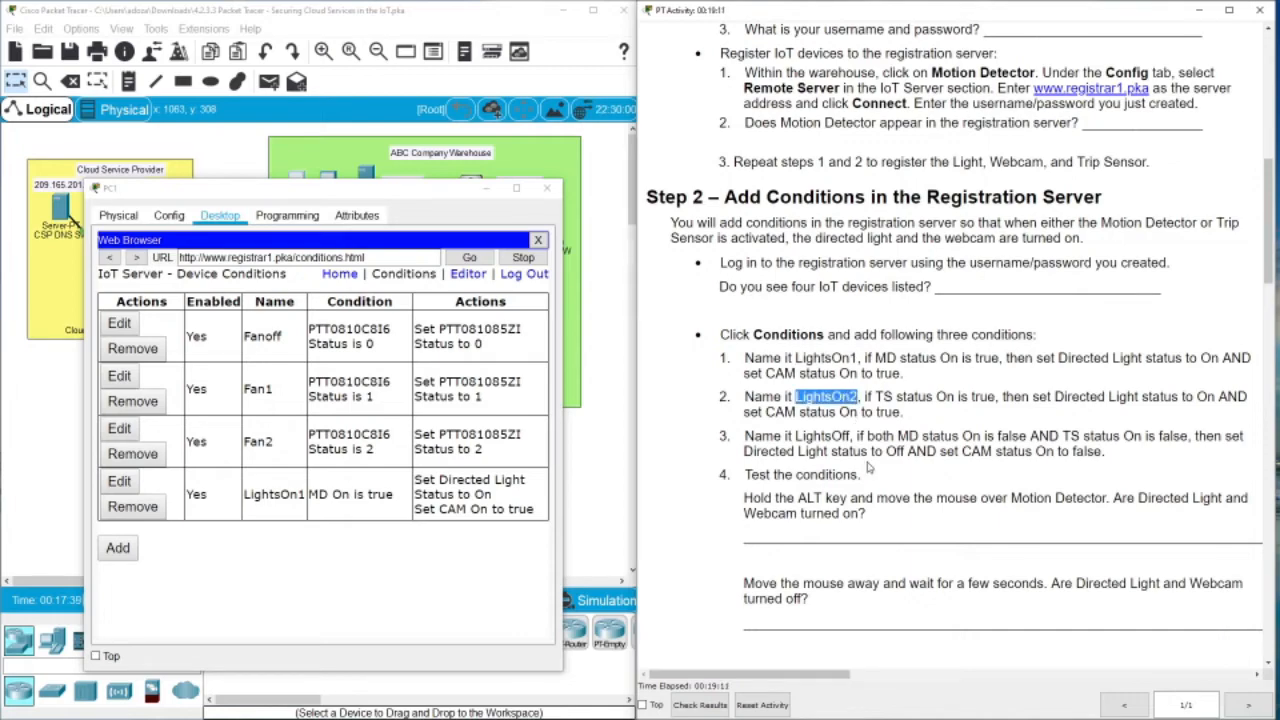
{"action": "left_click", "coordinate": [120, 549]}
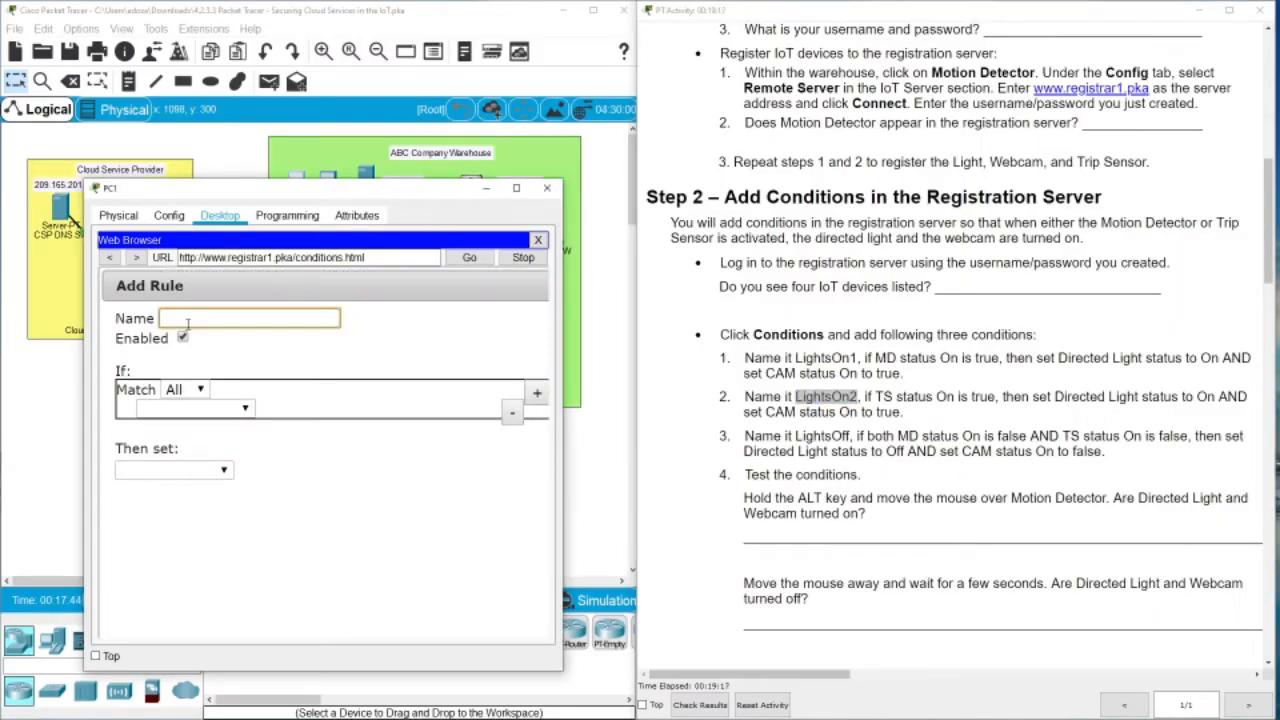
{"action": "key", "text": "ctrl+v"}
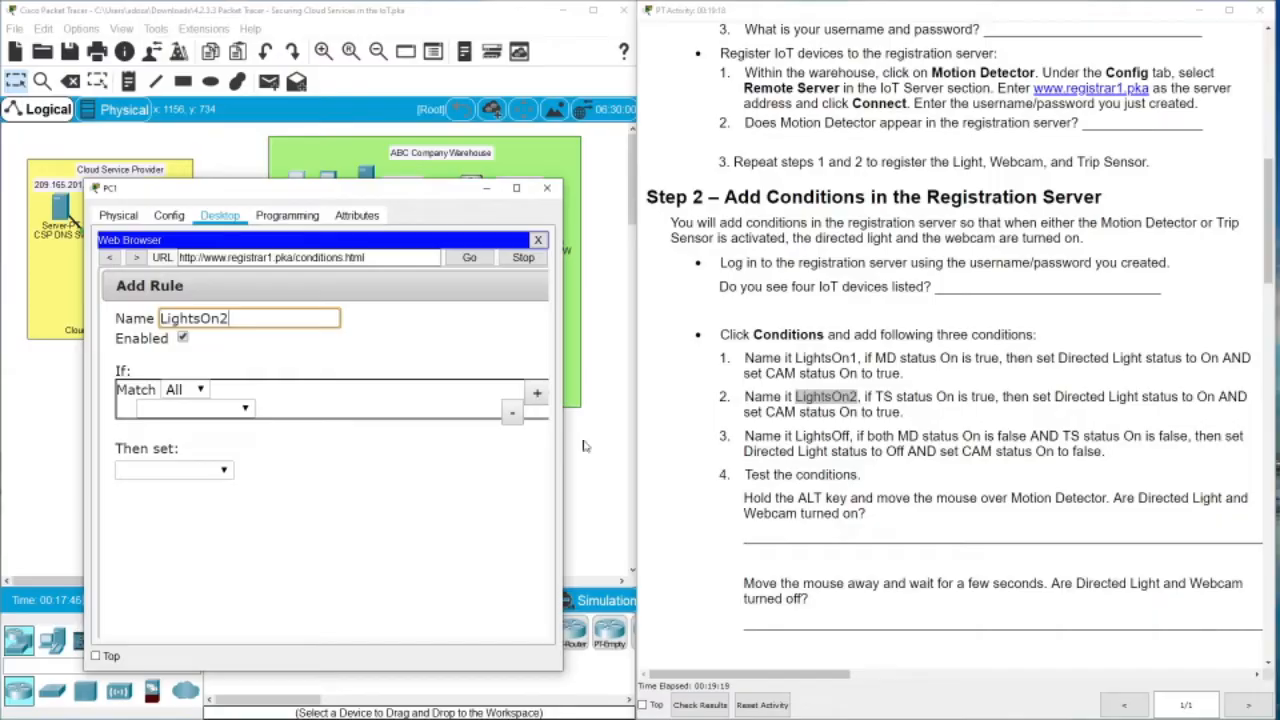
{"action": "left_click", "coordinate": [245, 408]}
{"action": "left_click", "coordinate": [183, 476]}
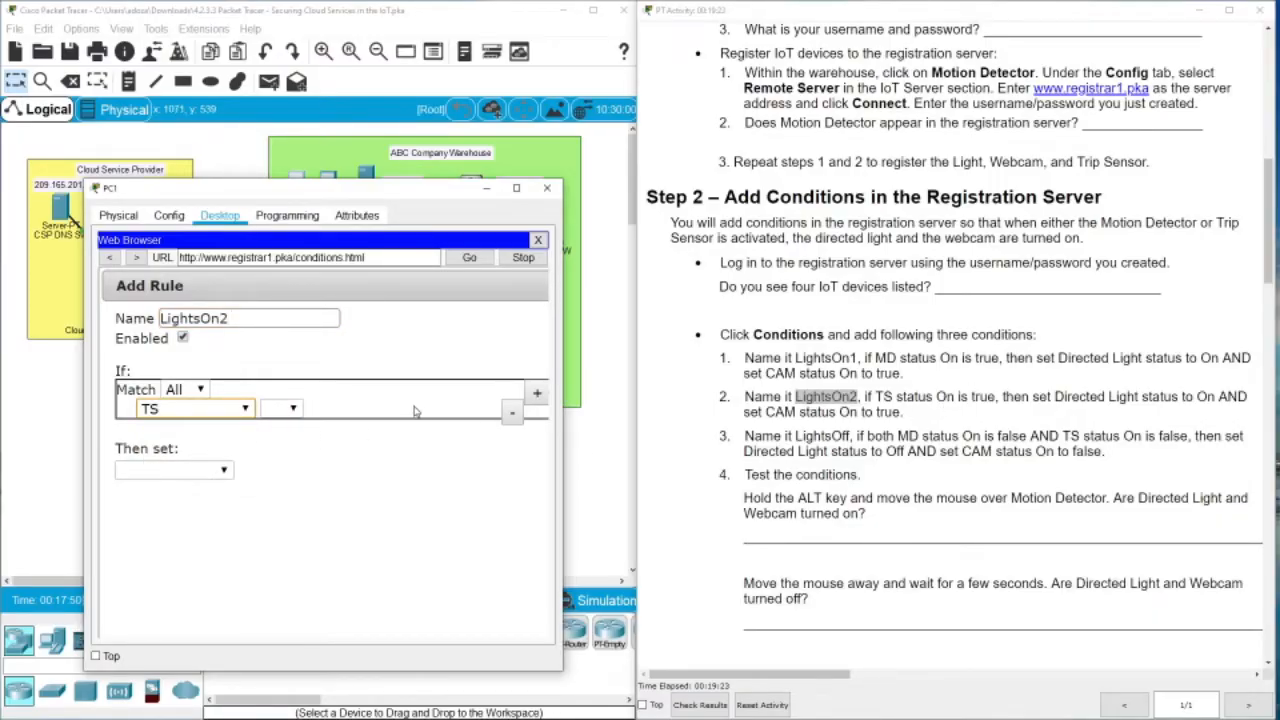
{"action": "left_click", "coordinate": [293, 408]}
{"action": "left_click", "coordinate": [278, 426]}
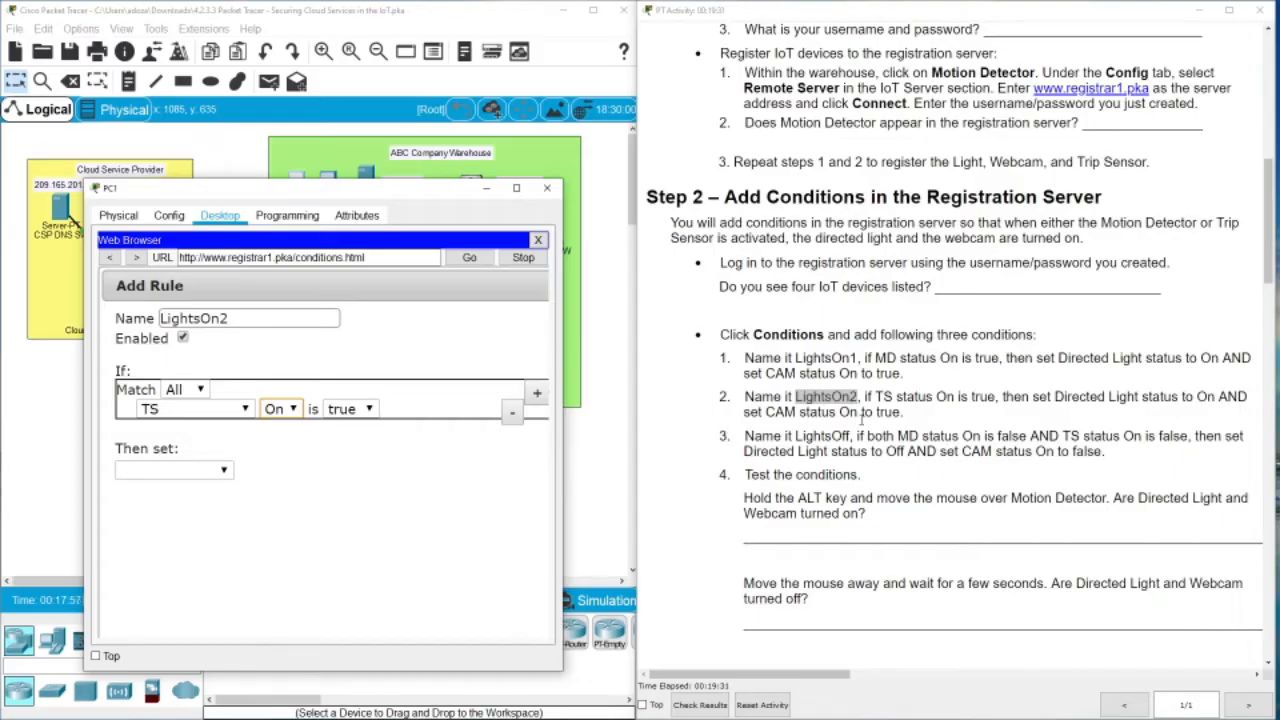
Add an action setting the Directed Light's Status to On
{"action": "left_click", "coordinate": [224, 471]}
{"action": "left_click", "coordinate": [190, 491]}
{"action": "left_click", "coordinate": [290, 470]}
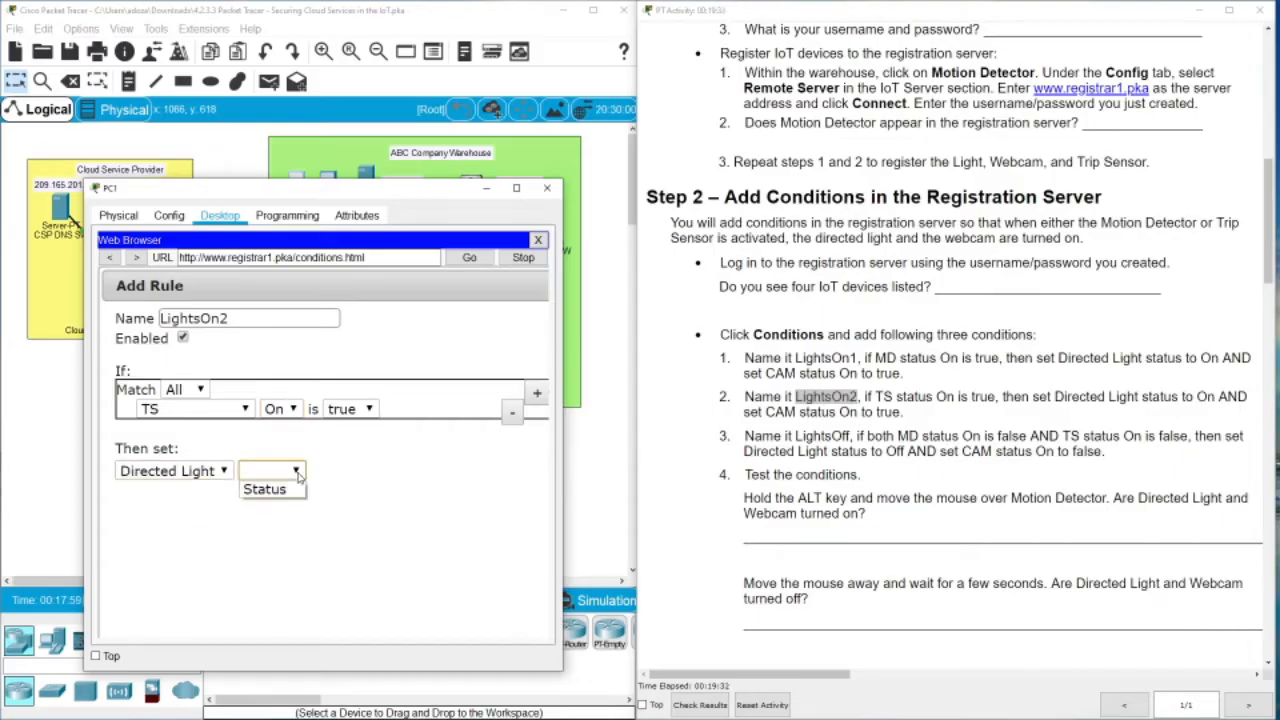
{"action": "left_click", "coordinate": [285, 490]}
{"action": "left_click", "coordinate": [352, 471]}
{"action": "left_click", "coordinate": [345, 523]}
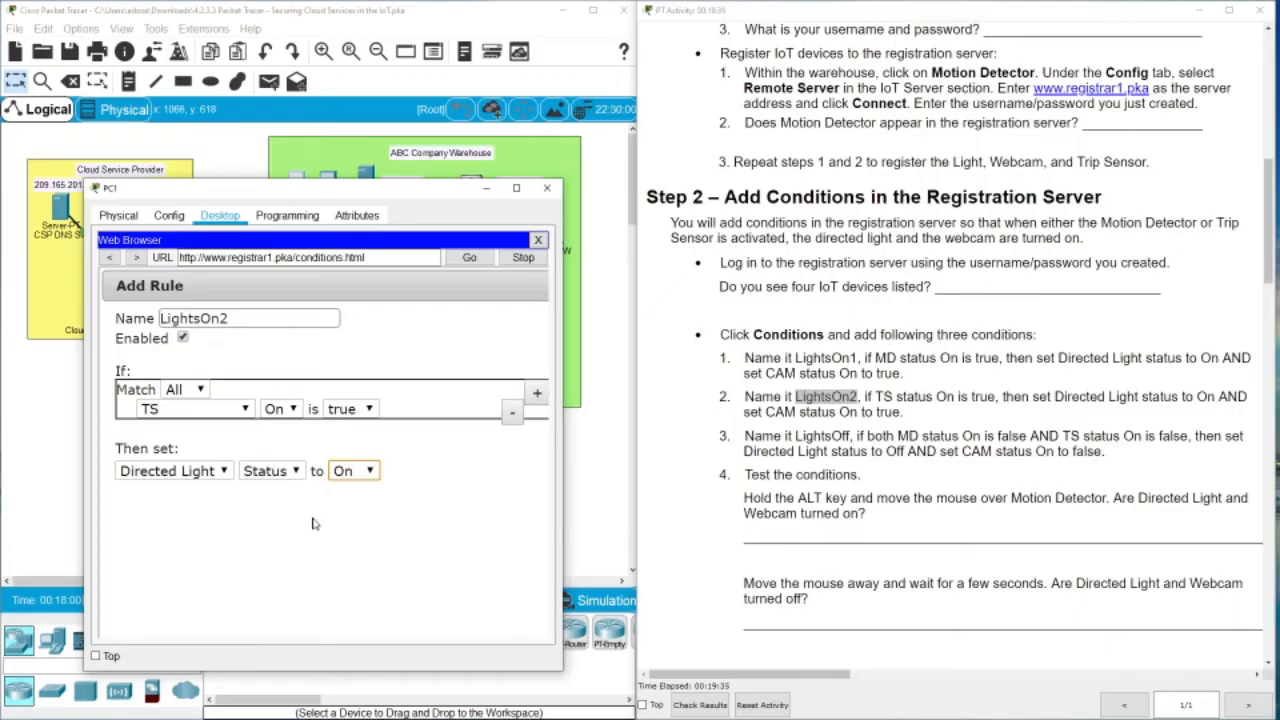
{"action": "left_click", "coordinate": [537, 397]}
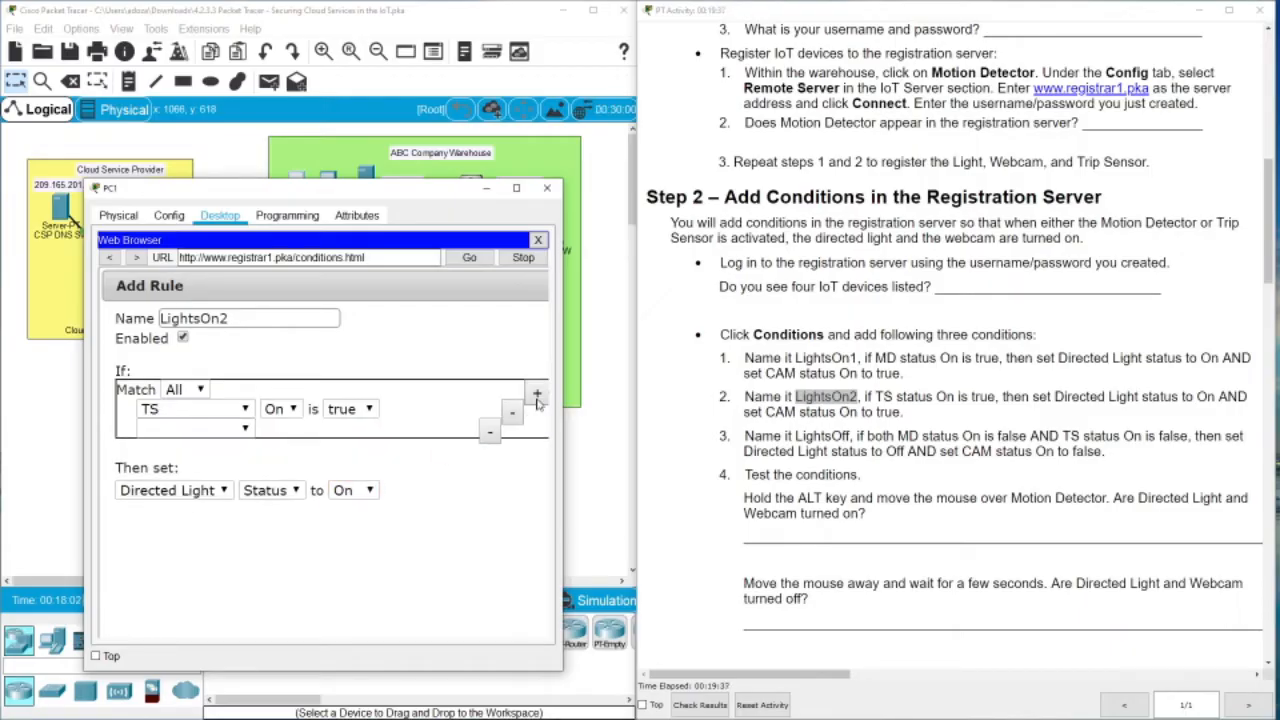
{"action": "left_click", "coordinate": [490, 432]}
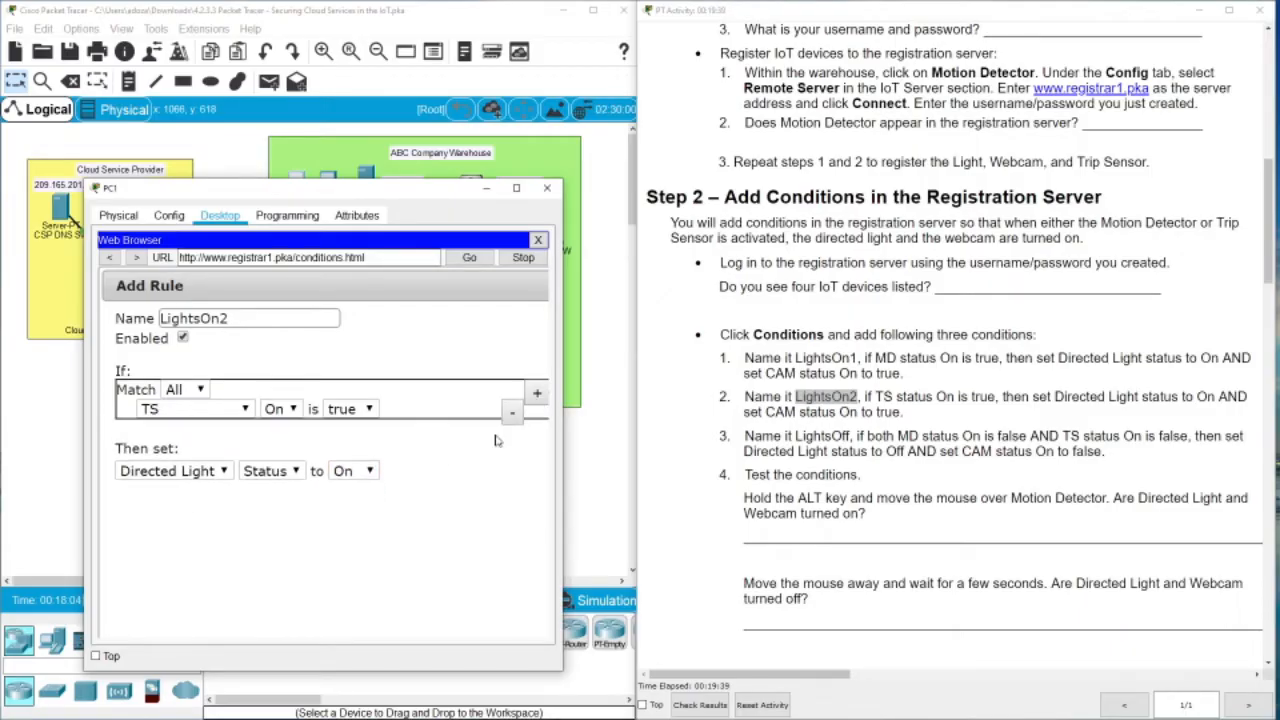
Add a second action setting CAM On to true and save the LightsOn2 rule
{"action": "left_click_drag", "start_coordinate": [570, 540], "coordinate": [722, 540]}
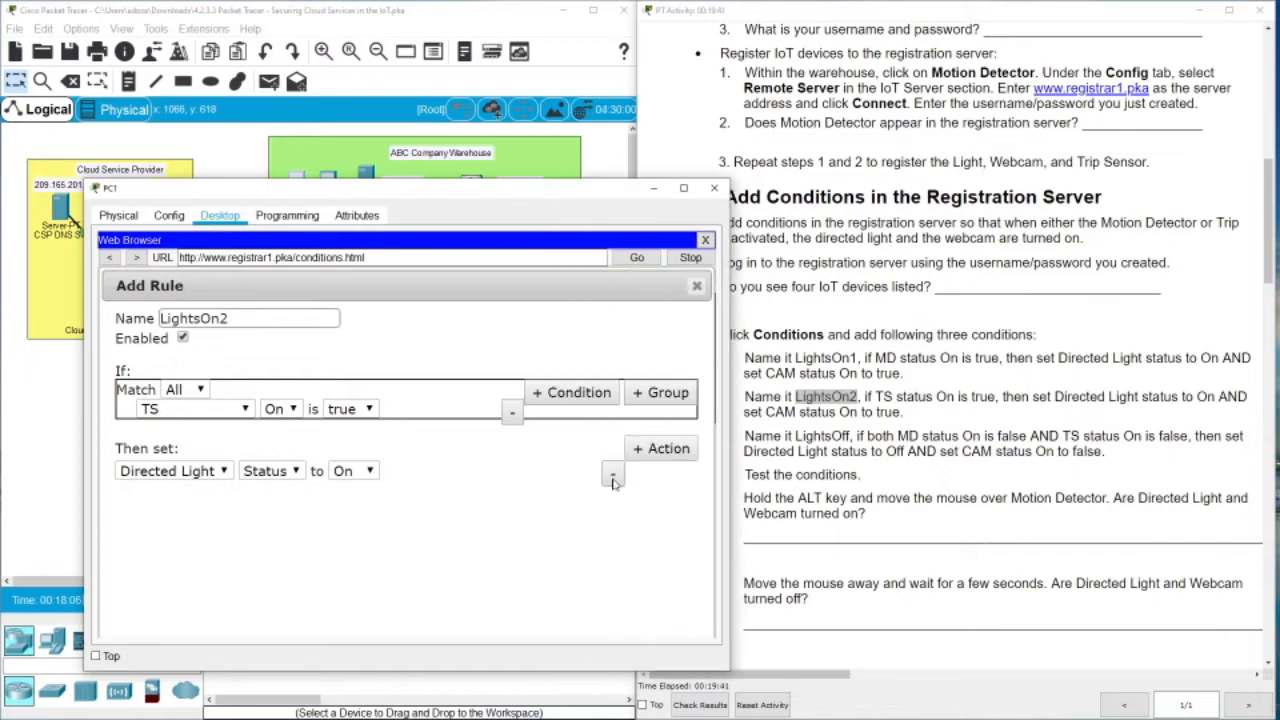
{"action": "left_click", "coordinate": [660, 448]}
{"action": "left_click", "coordinate": [222, 490]}
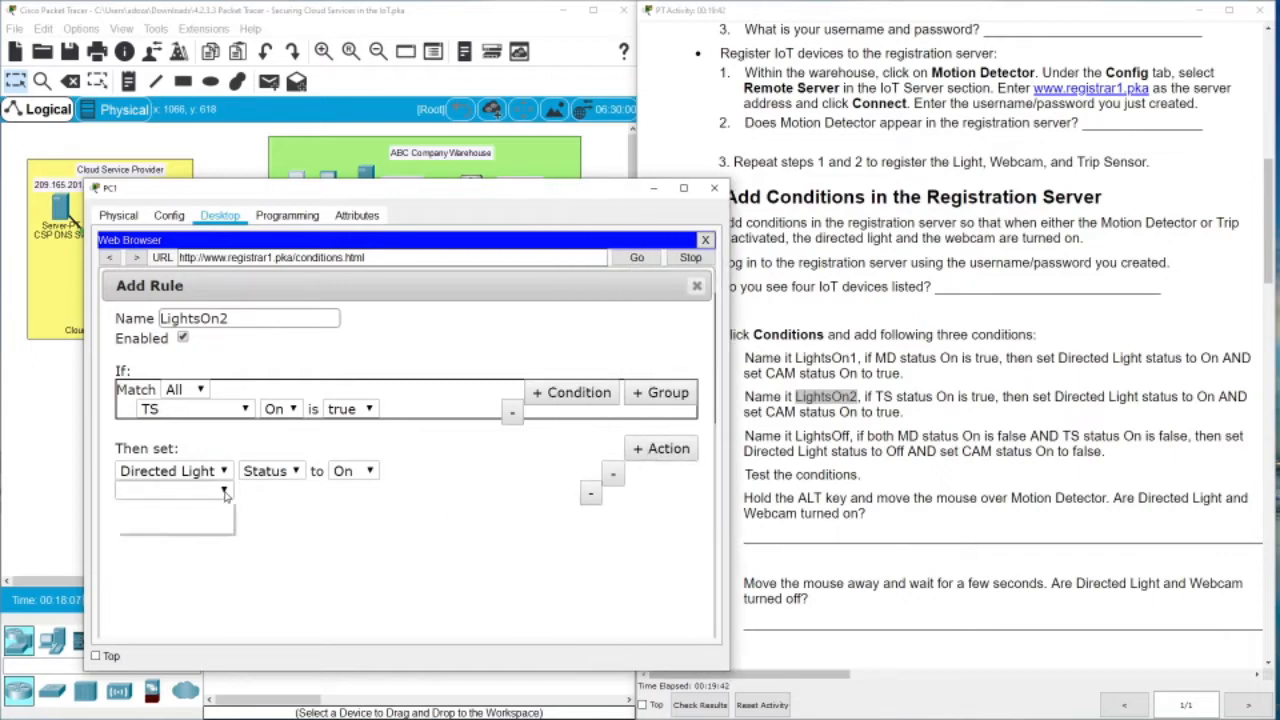
{"action": "left_click", "coordinate": [140, 525]}
{"action": "left_click", "coordinate": [270, 490]}
{"action": "left_click", "coordinate": [256, 507]}
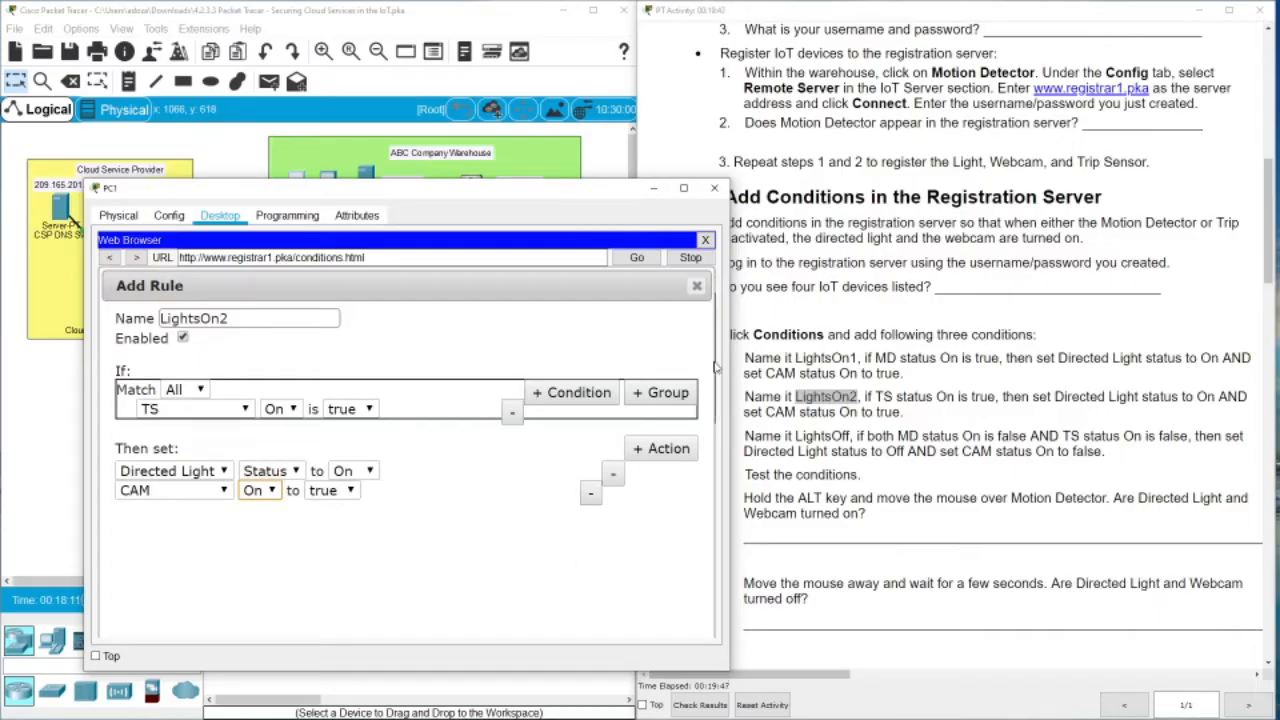
{"action": "left_click", "coordinate": [683, 192]}
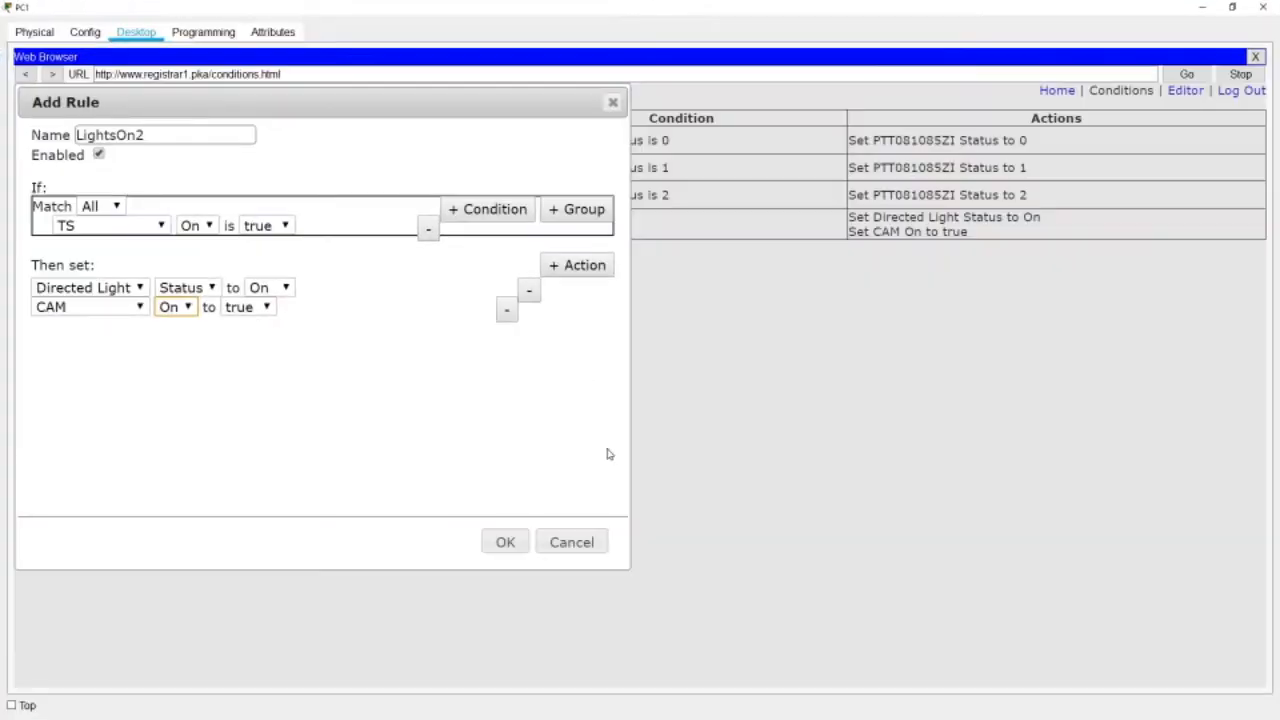
{"action": "left_click", "coordinate": [497, 540]}
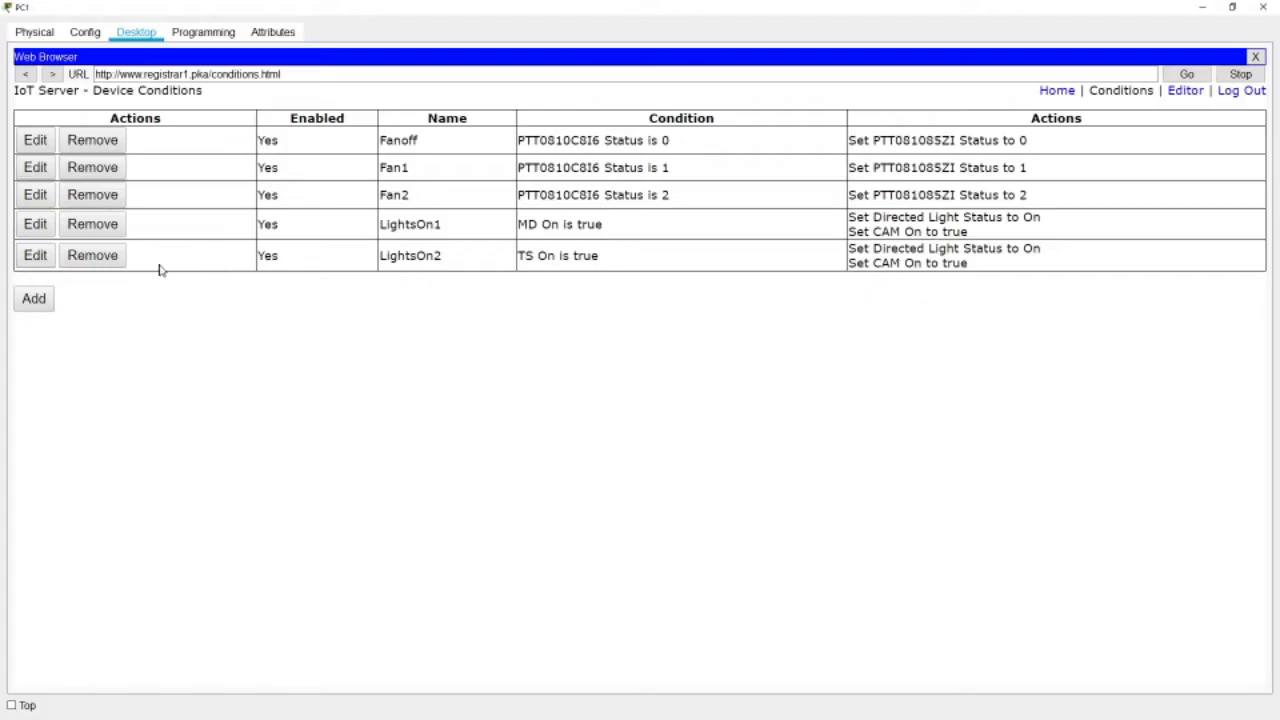
{"action": "left_click", "coordinate": [1232, 7]}
{"action": "left_click", "coordinate": [959, 359]}
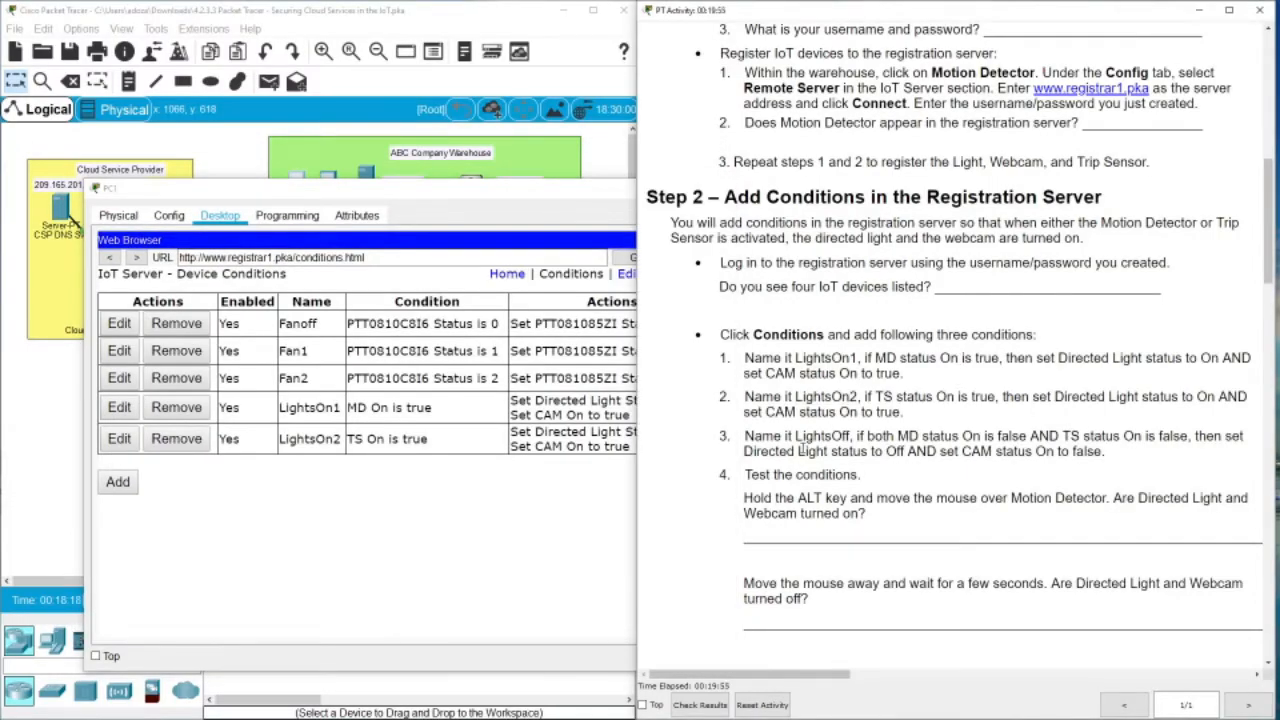
Start a new rule named LightsOff
{"action": "left_click_drag", "start_coordinate": [796, 437], "coordinate": [852, 432]}
{"action": "key", "text": "ctrl+c"}
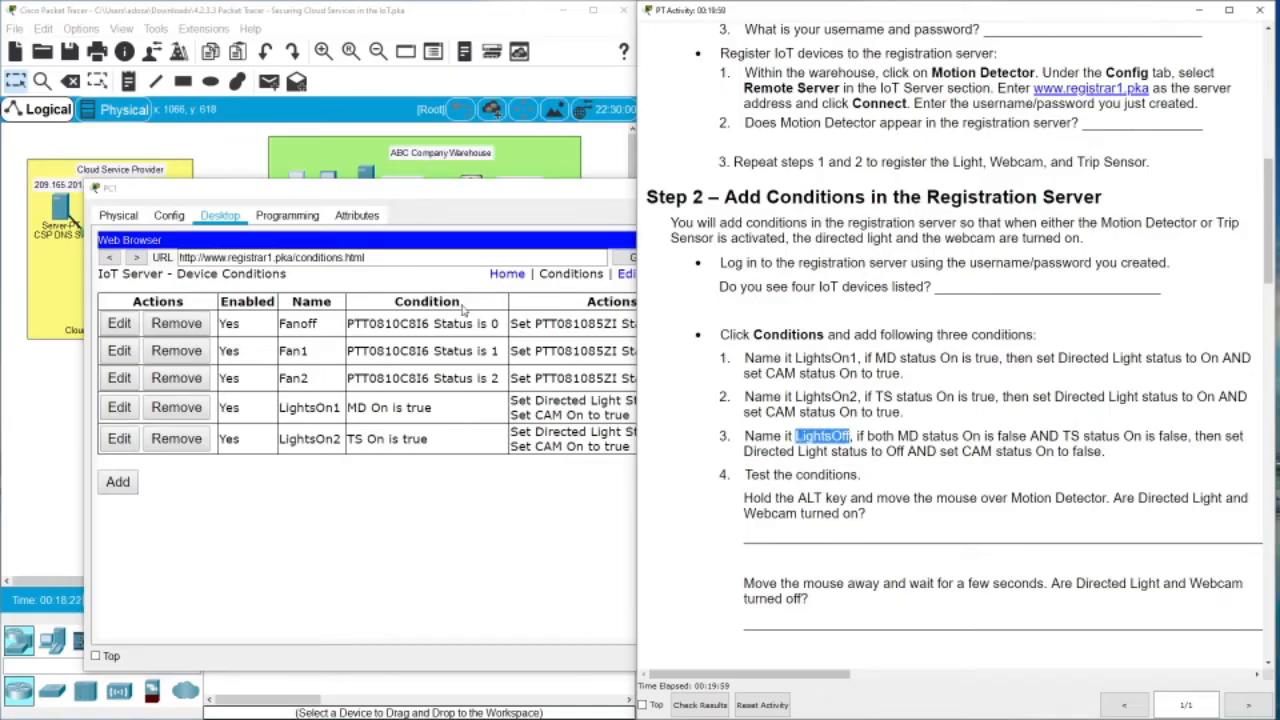
{"action": "left_click", "coordinate": [102, 498]}
{"action": "left_click", "coordinate": [117, 481]}
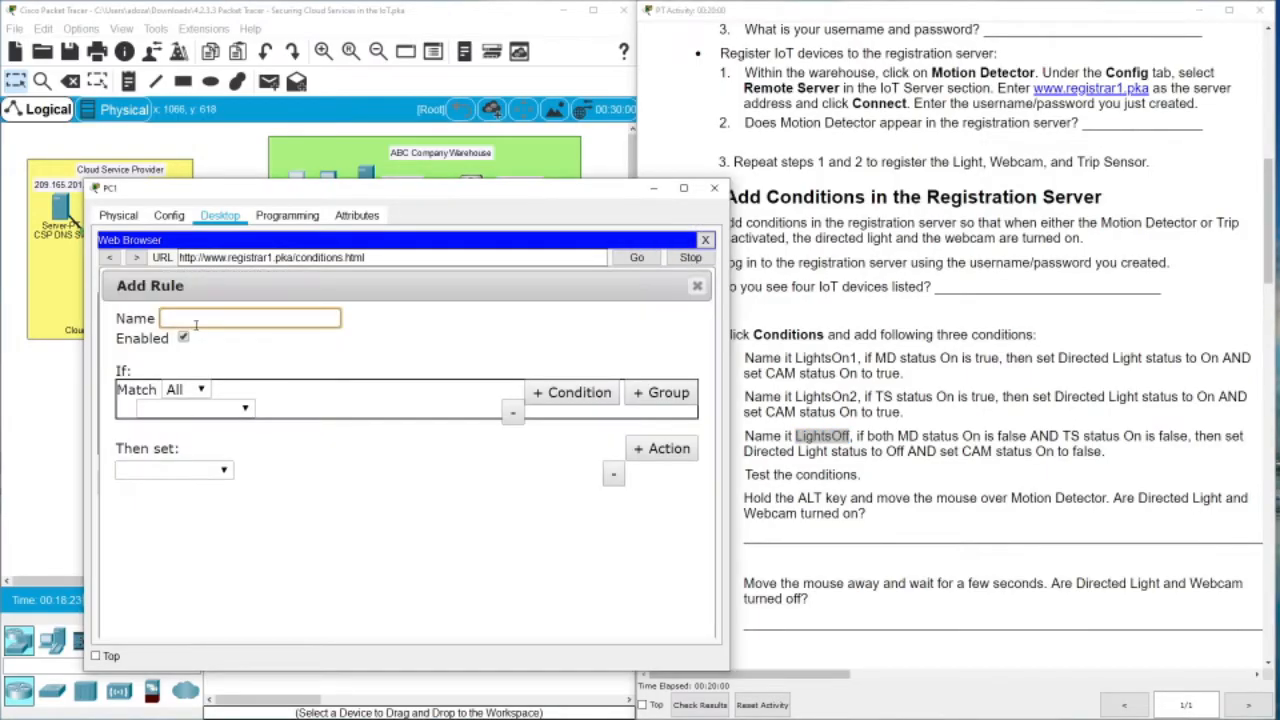
{"action": "key", "text": "ctrl+v"}
{"action": "left_click_drag", "start_coordinate": [519, 187], "coordinate": [447, 117]}
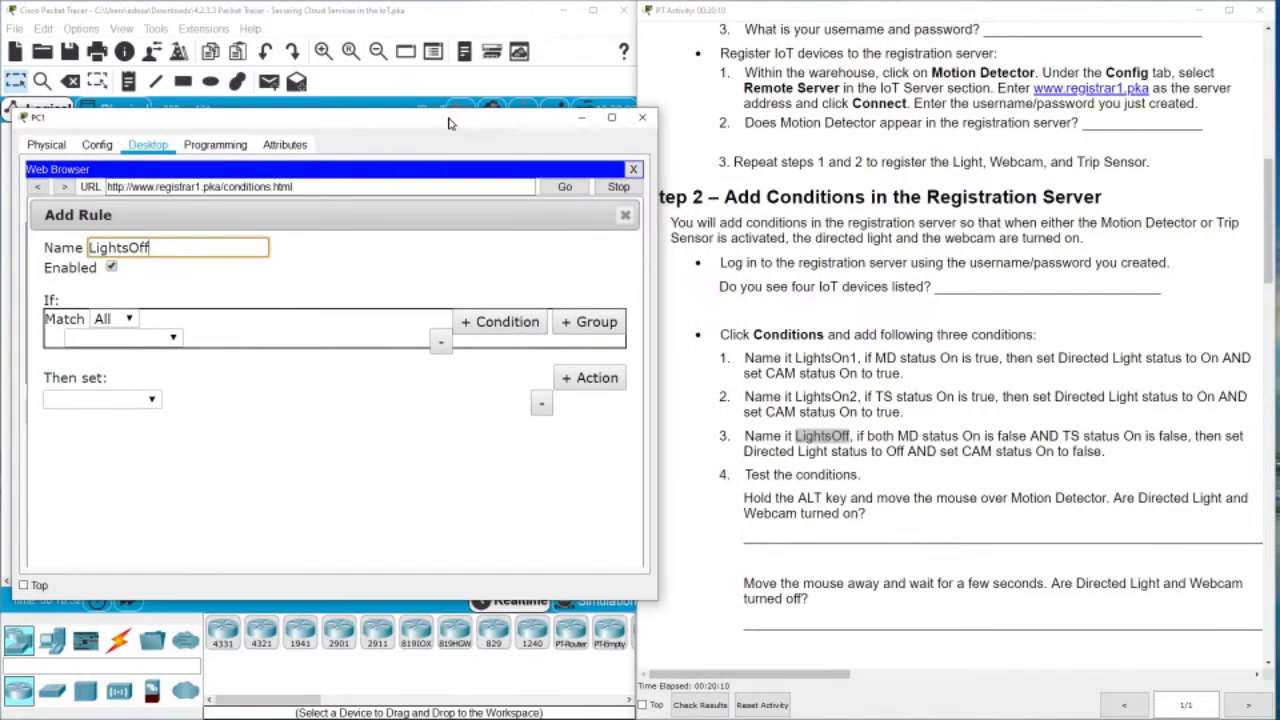
Set the first condition to MD On is false
{"action": "left_click", "coordinate": [170, 337]}
{"action": "left_click", "coordinate": [85, 354]}
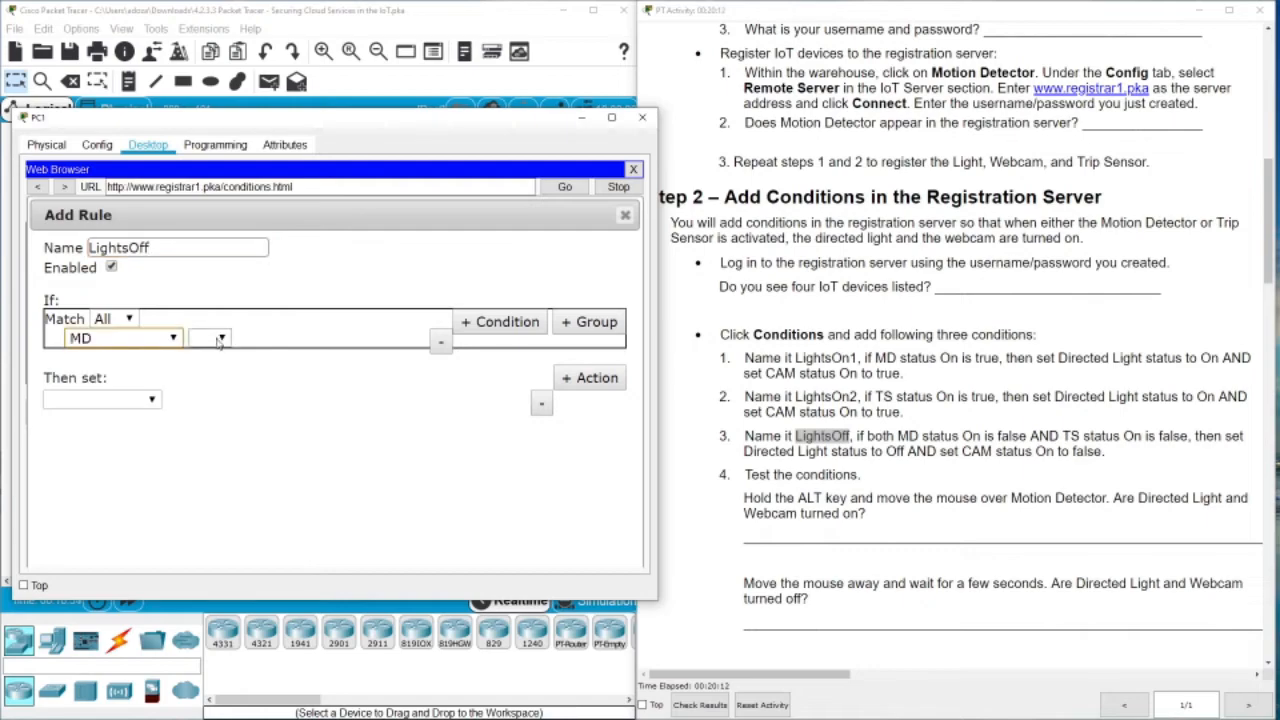
{"action": "left_click", "coordinate": [220, 338]}
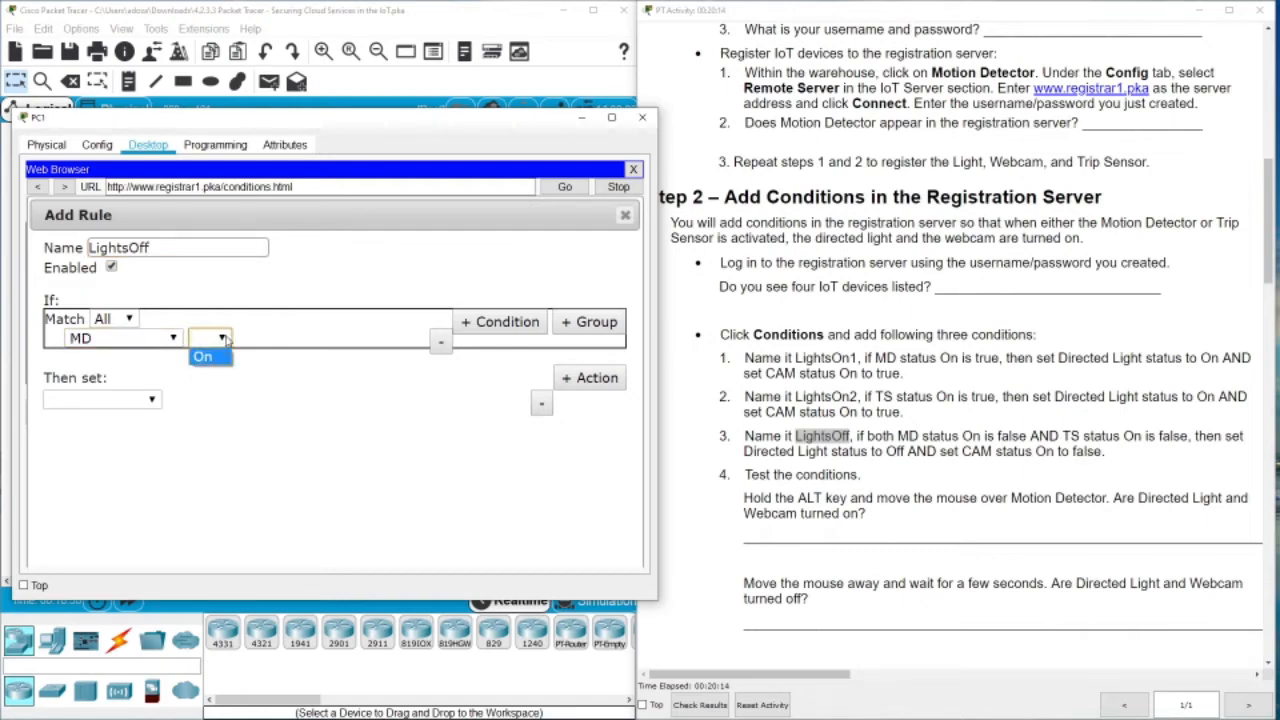
{"action": "left_click", "coordinate": [242, 330]}
{"action": "left_click", "coordinate": [221, 340]}
{"action": "left_click", "coordinate": [208, 358]}
{"action": "left_click", "coordinate": [268, 339]}
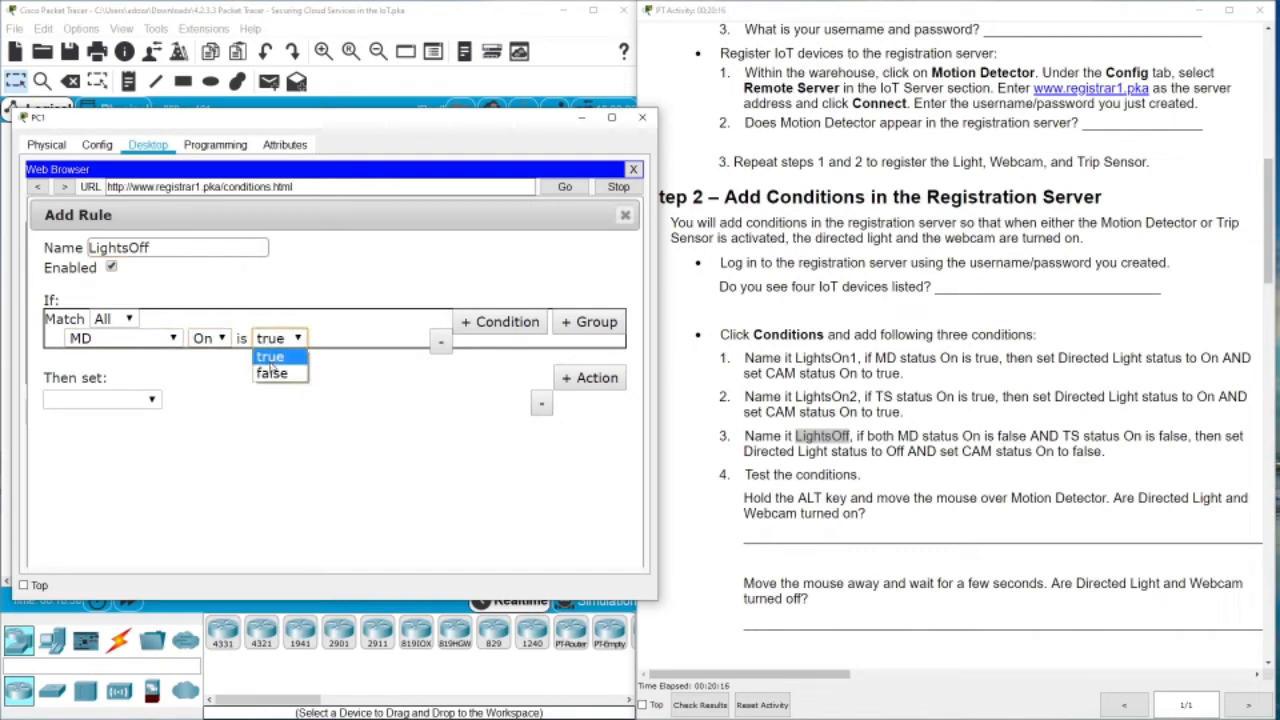
{"action": "left_click", "coordinate": [271, 372]}
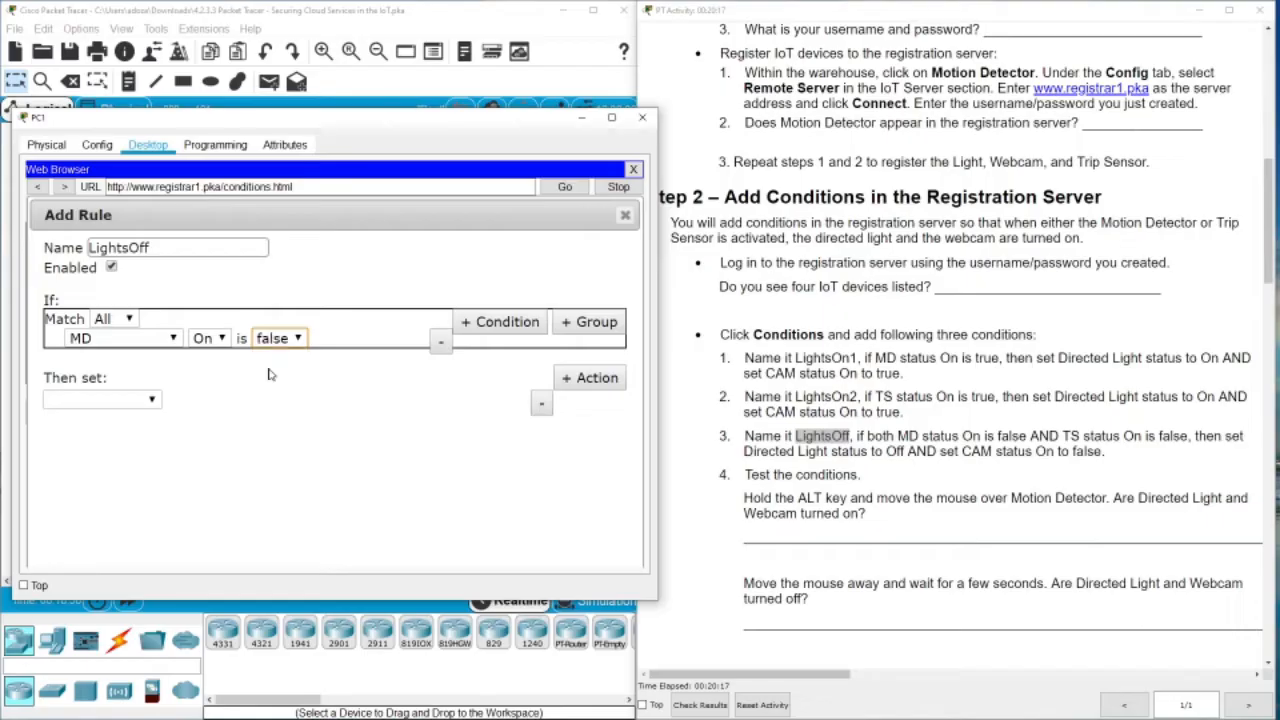
Add a second condition requiring TS On to be false
{"action": "left_click", "coordinate": [470, 325]}
{"action": "left_click", "coordinate": [150, 357]}
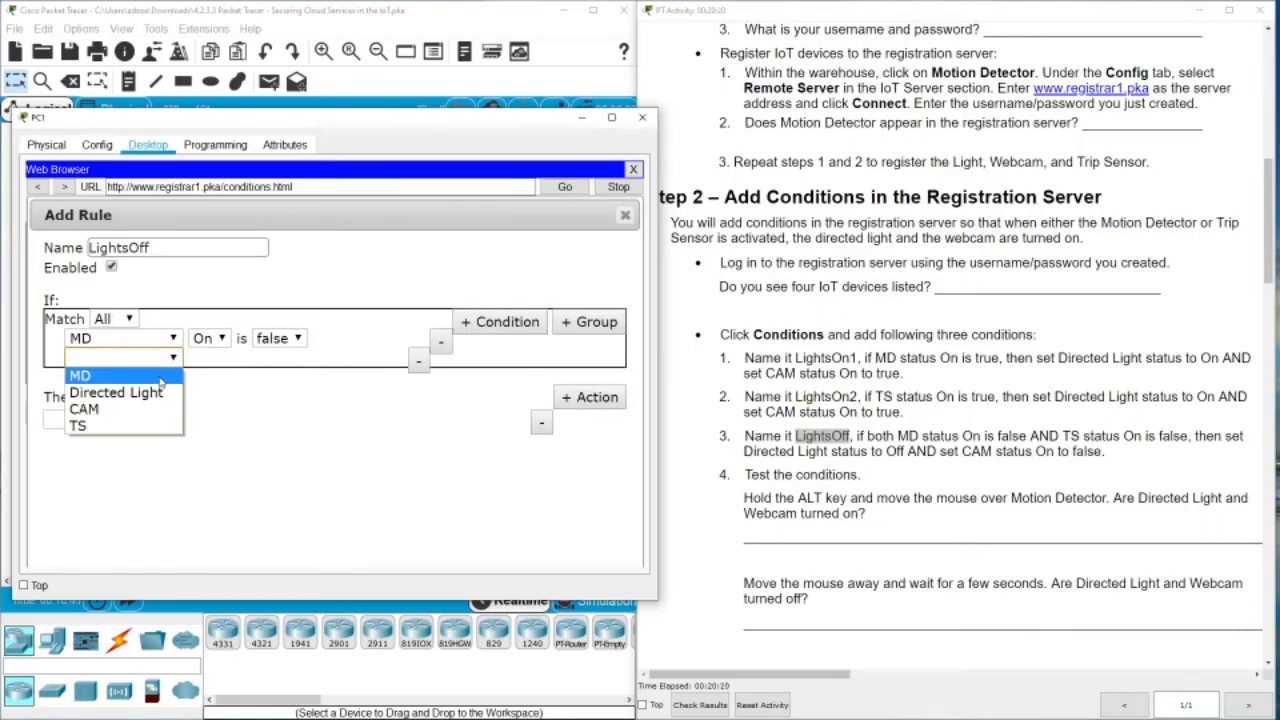
{"action": "left_click", "coordinate": [114, 426]}
{"action": "left_click", "coordinate": [224, 358]}
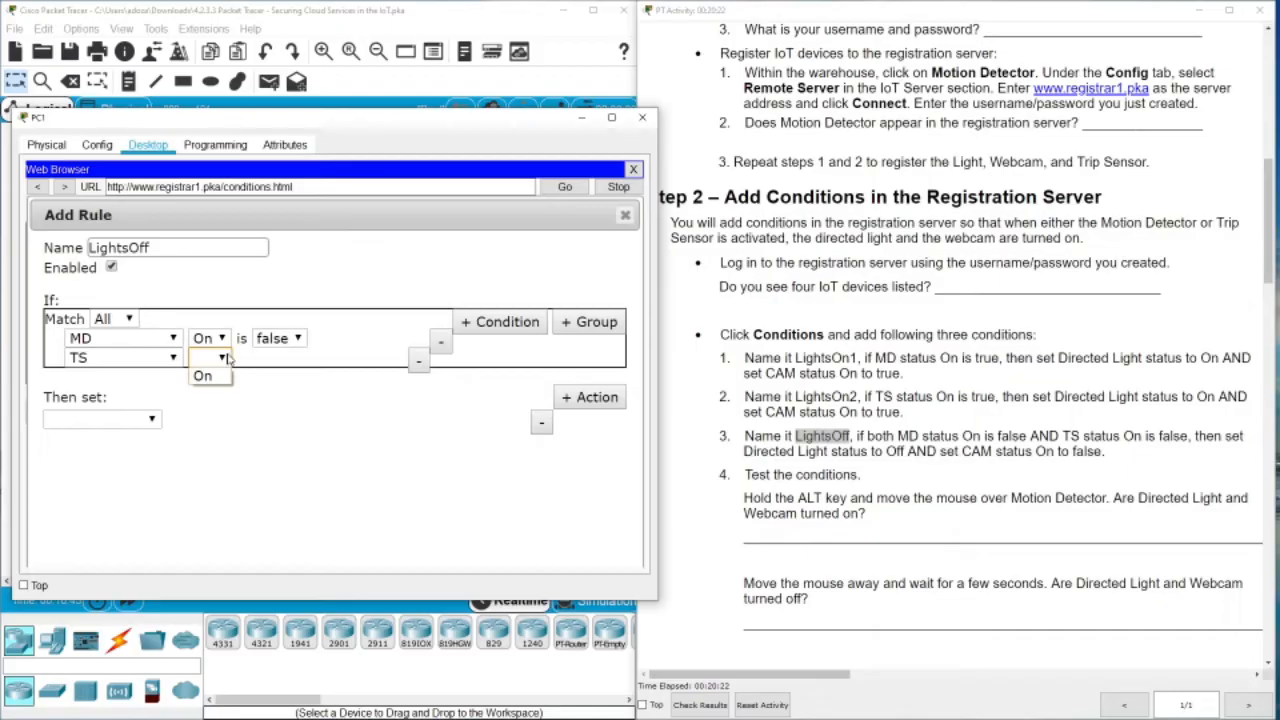
{"action": "left_click", "coordinate": [202, 375]}
{"action": "left_click", "coordinate": [280, 358]}
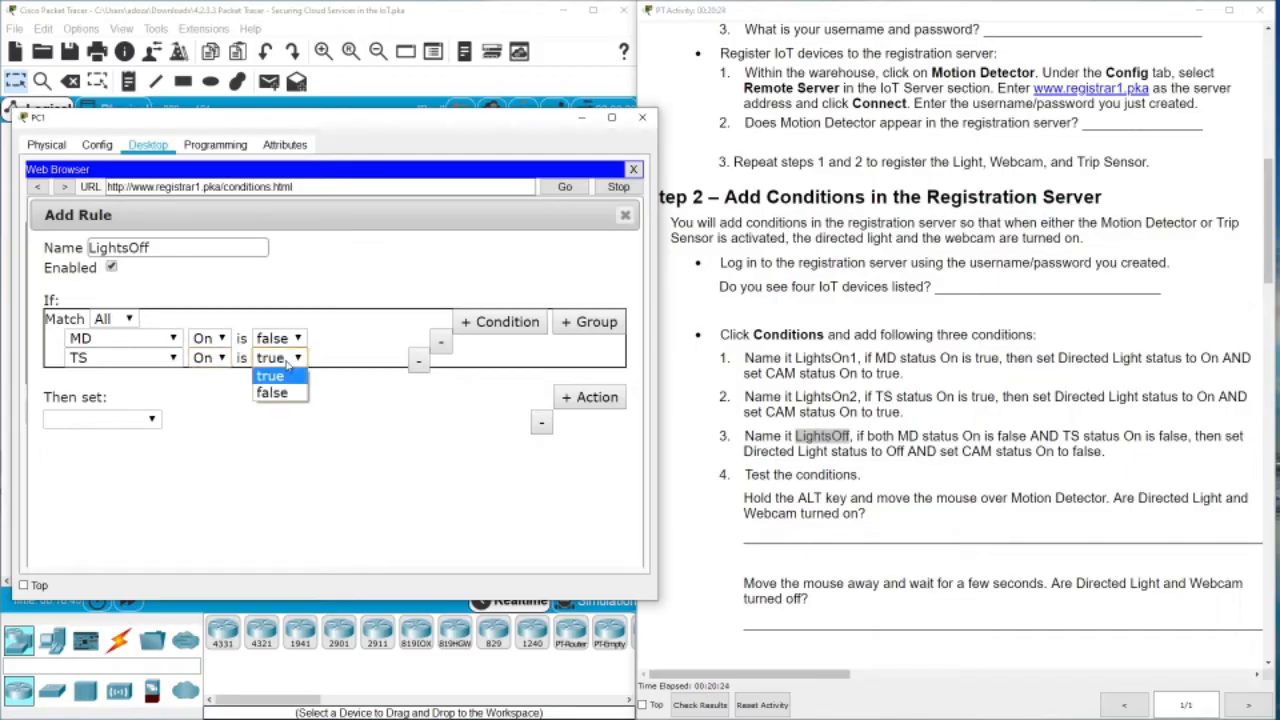
{"action": "left_click", "coordinate": [273, 393]}
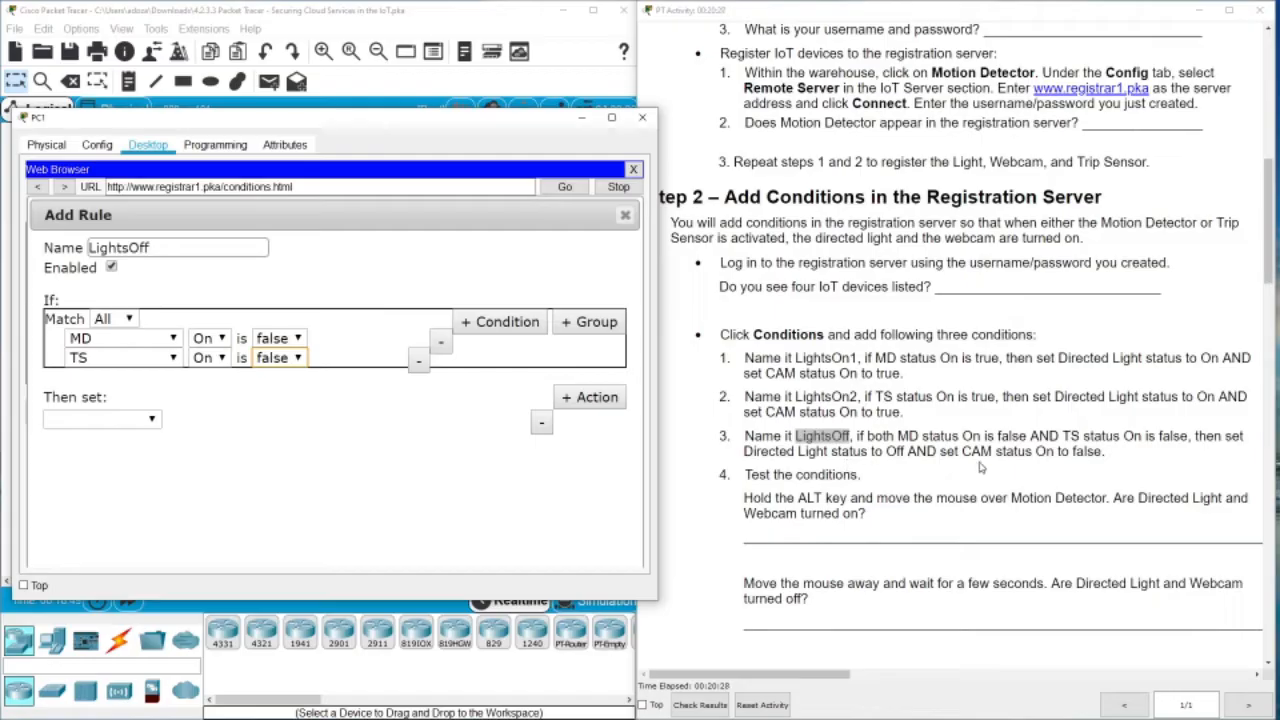
Add an action setting the Directed Light's Status to Off
{"action": "left_click", "coordinate": [152, 419]}
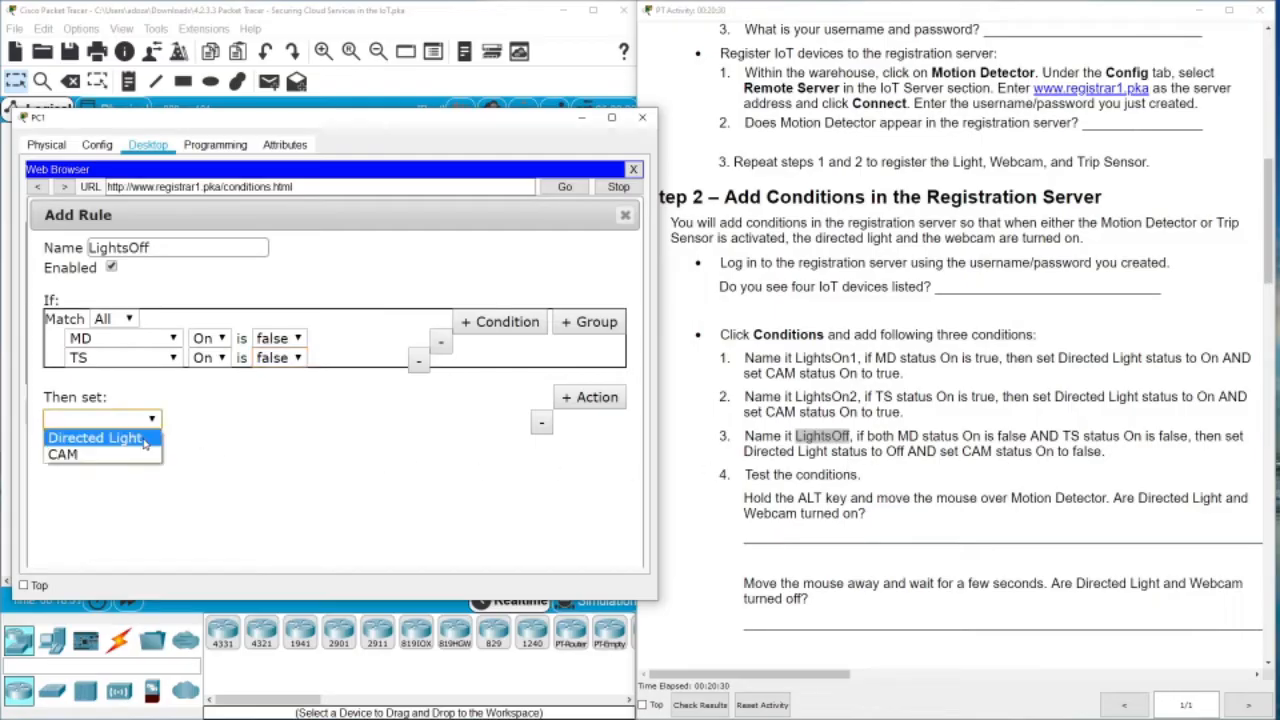
{"action": "left_click", "coordinate": [96, 438]}
{"action": "left_click", "coordinate": [200, 419]}
{"action": "left_click", "coordinate": [192, 437]}
{"action": "left_click", "coordinate": [280, 420]}
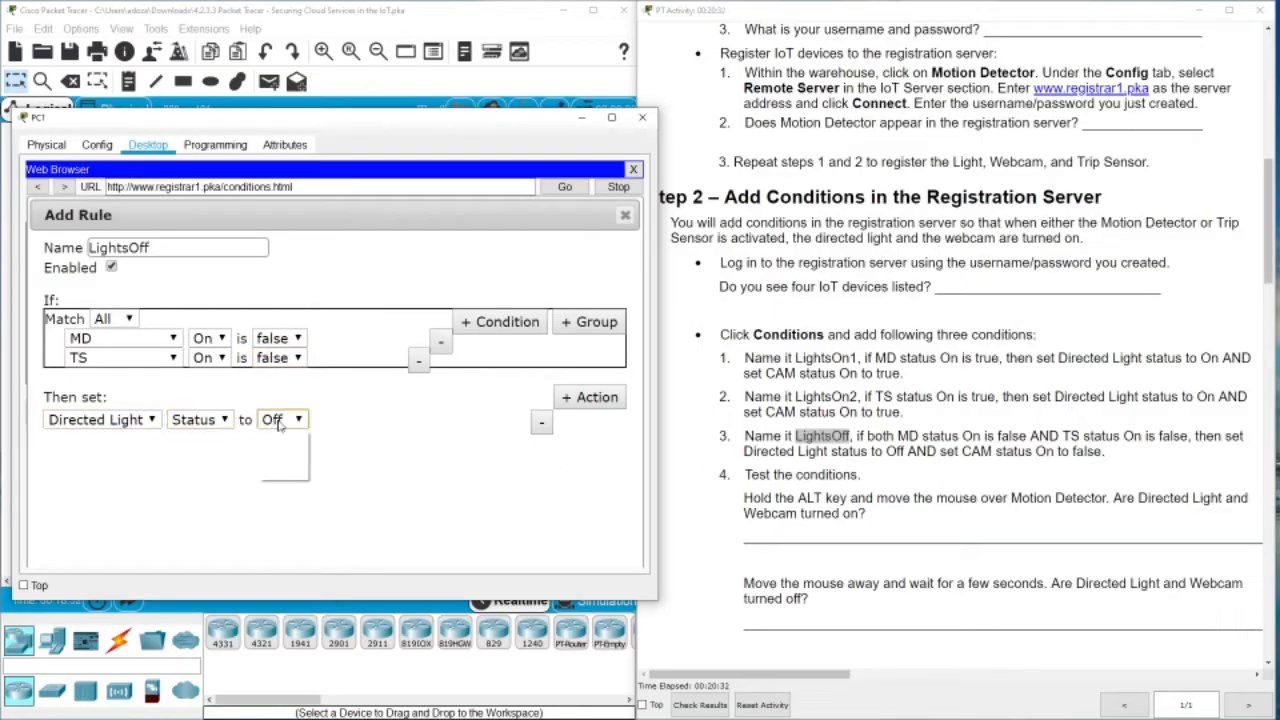
{"action": "left_click", "coordinate": [280, 423]}
Add a second action setting CAM On to false and save the LightsOff rule
{"action": "left_click", "coordinate": [588, 400]}
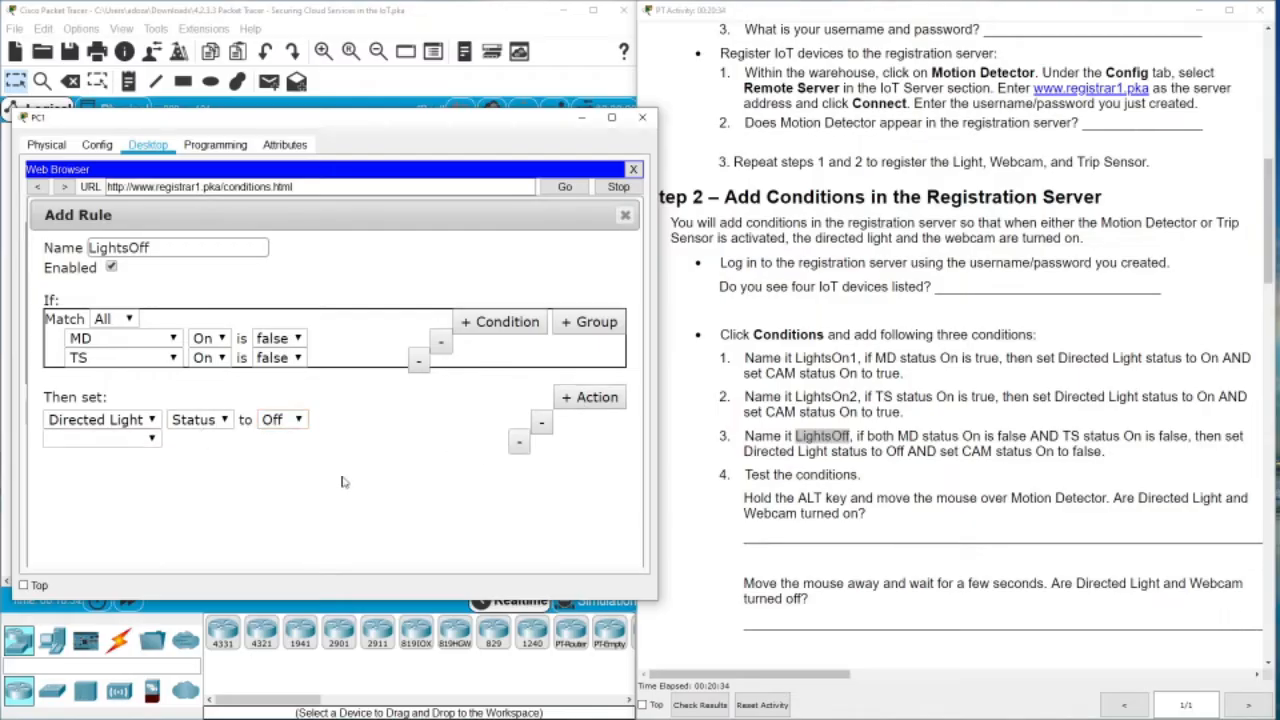
{"action": "left_click", "coordinate": [150, 439]}
{"action": "left_click", "coordinate": [90, 472]}
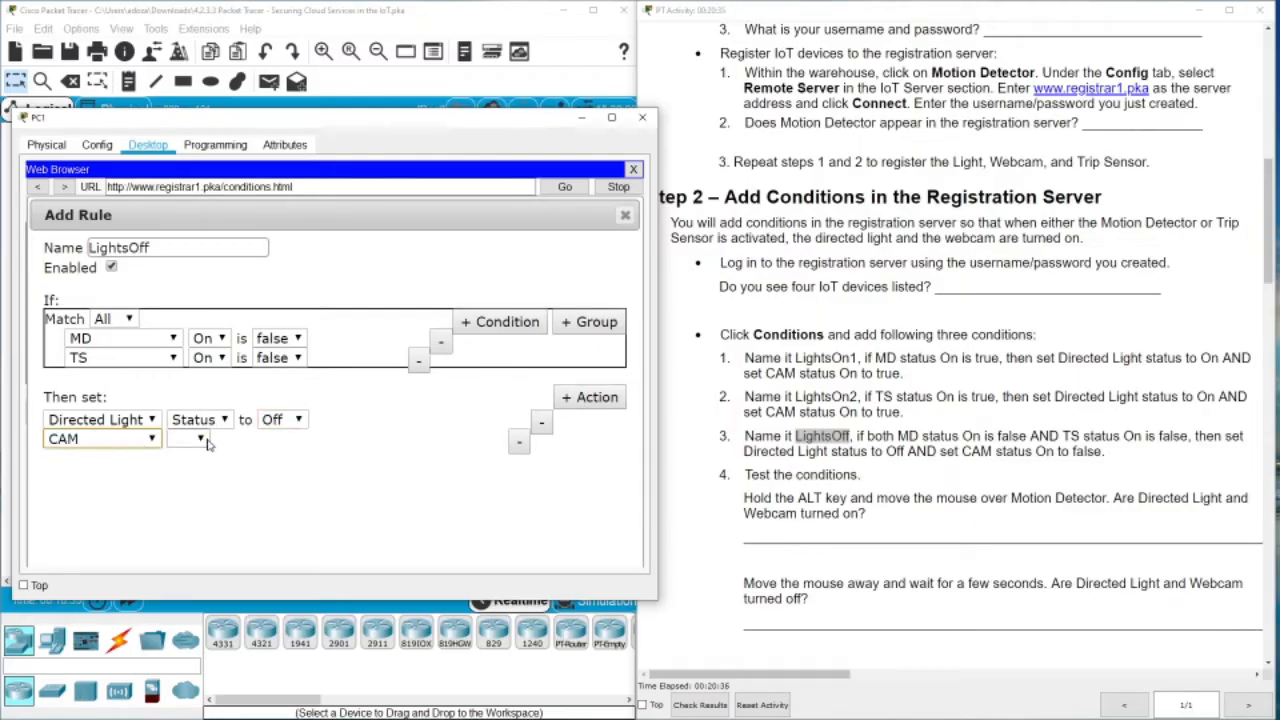
{"action": "left_click", "coordinate": [200, 439]}
{"action": "left_click", "coordinate": [182, 457]}
{"action": "left_click", "coordinate": [258, 439]}
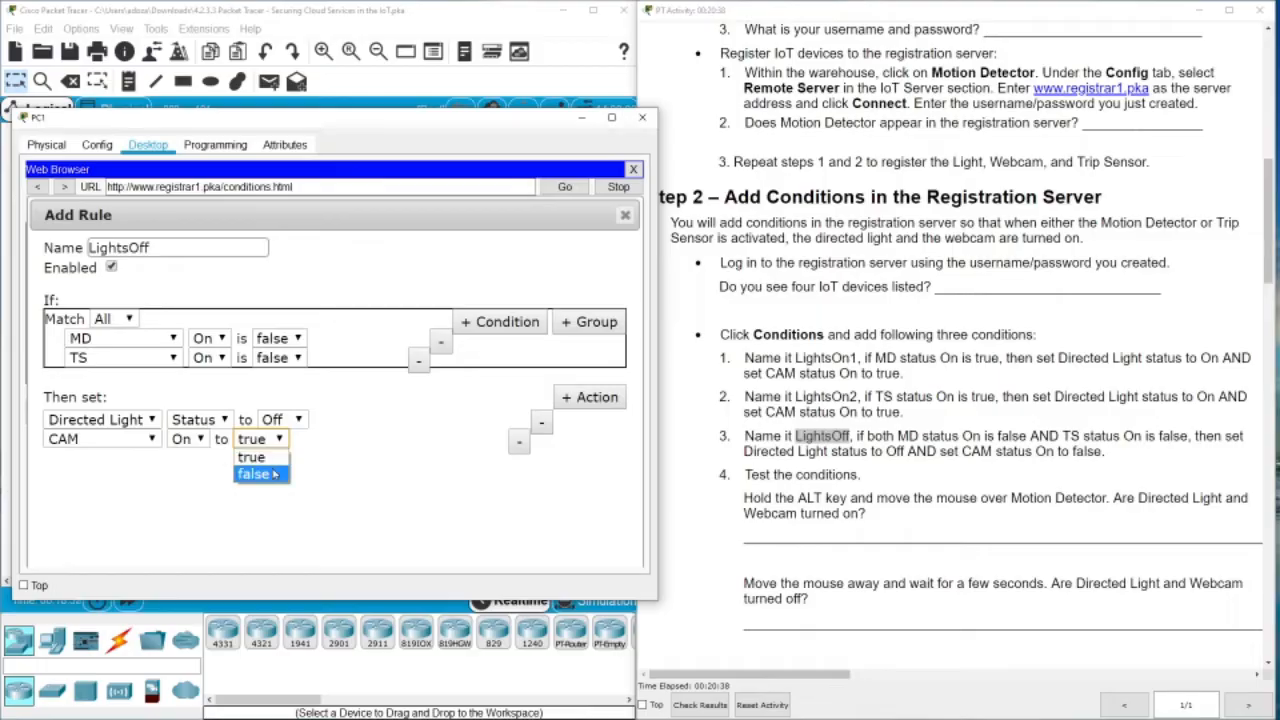
{"action": "left_click", "coordinate": [258, 474]}
{"action": "left_click", "coordinate": [611, 117]}
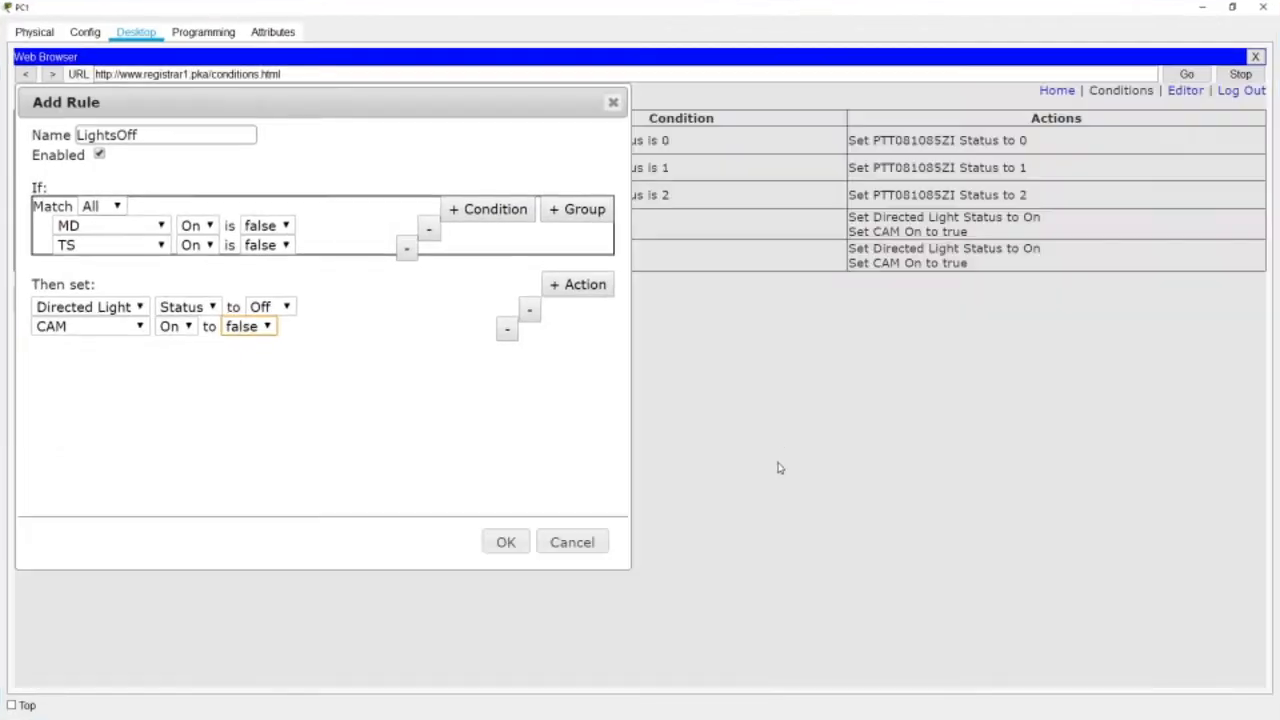
{"action": "left_click", "coordinate": [500, 542]}
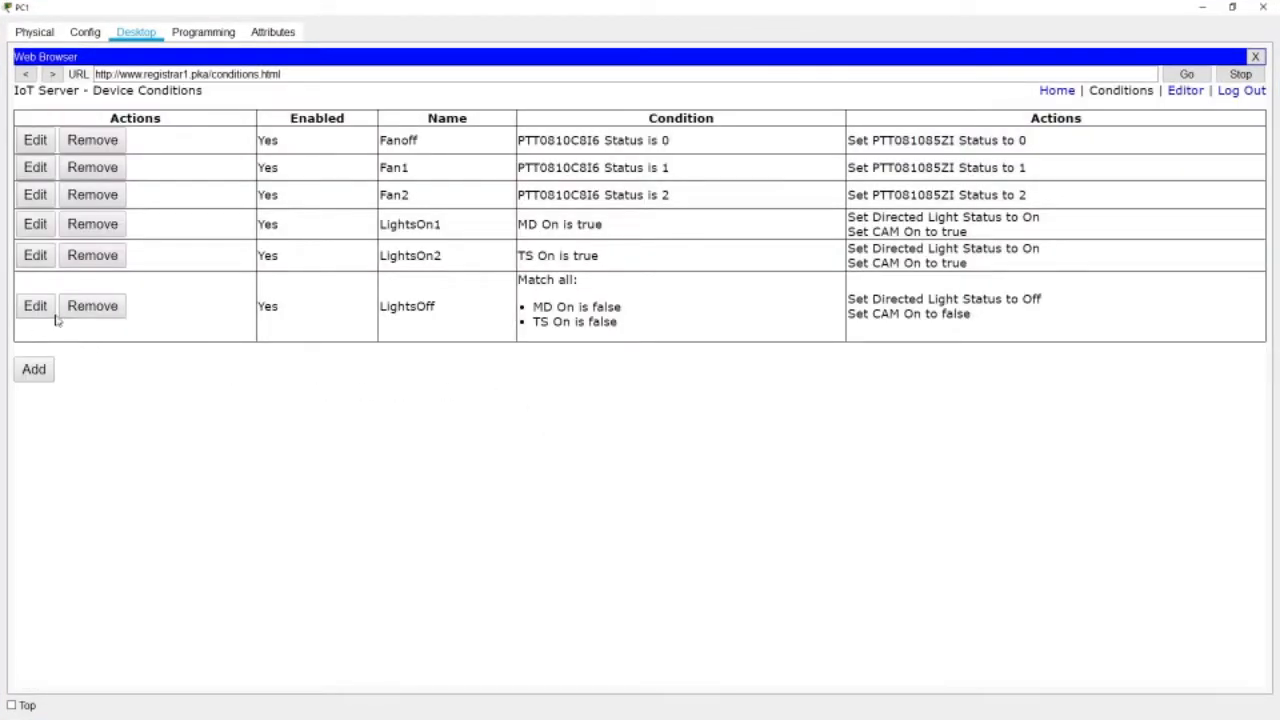
{"action": "left_click", "coordinate": [1202, 7]}
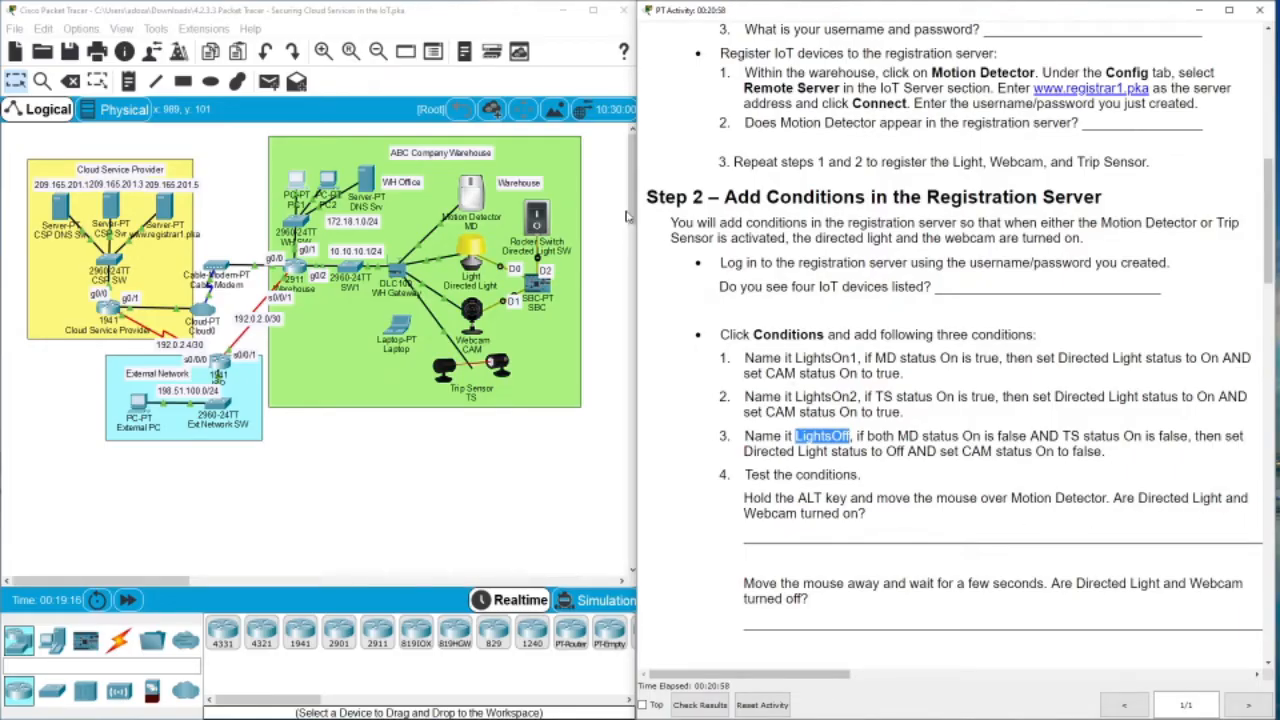
Alt-trigger the motion detector to confirm the light and webcam switch on, then scroll instructions to Step 3
{"action": "key", "text": "alt"}
{"action": "mouse_move", "coordinate": [470, 197]}
{"action": "left_click_drag", "start_coordinate": [1266, 240], "coordinate": [1243, 342]}
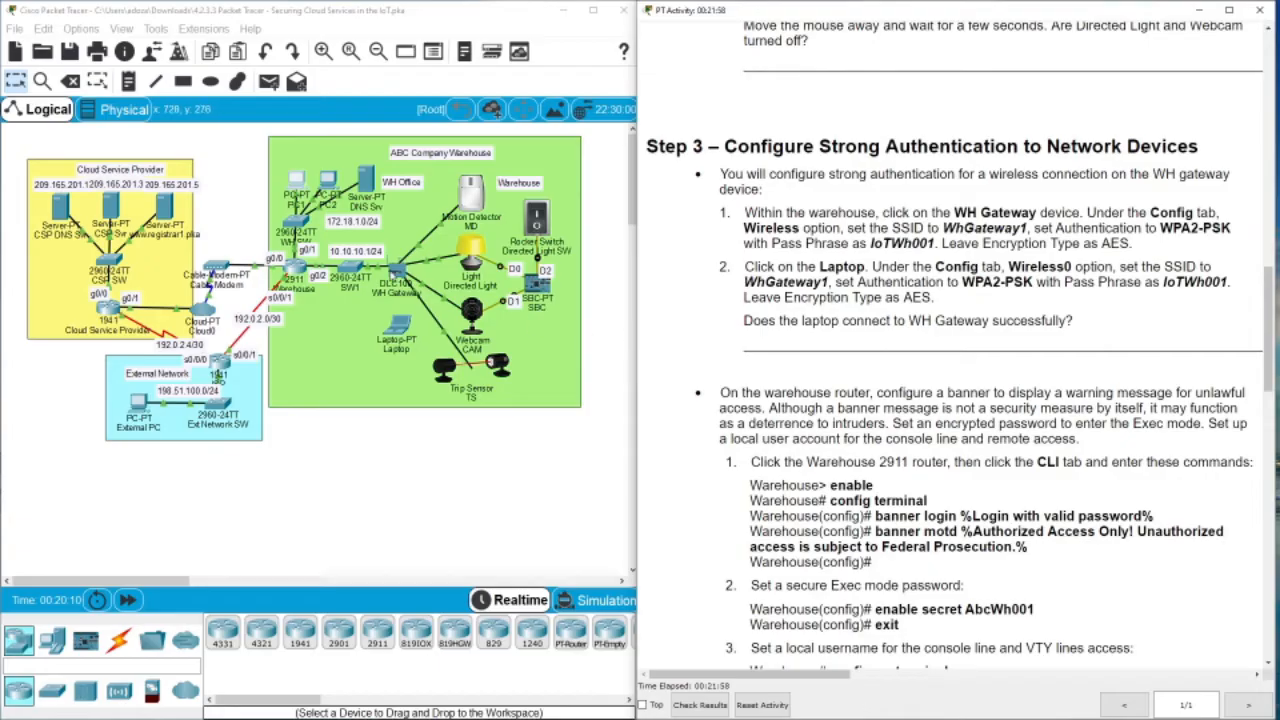
Rename the WH Gateway's display name to WhGateway1
{"action": "left_click", "coordinate": [394, 276]}
{"action": "left_click", "coordinate": [520, 186]}
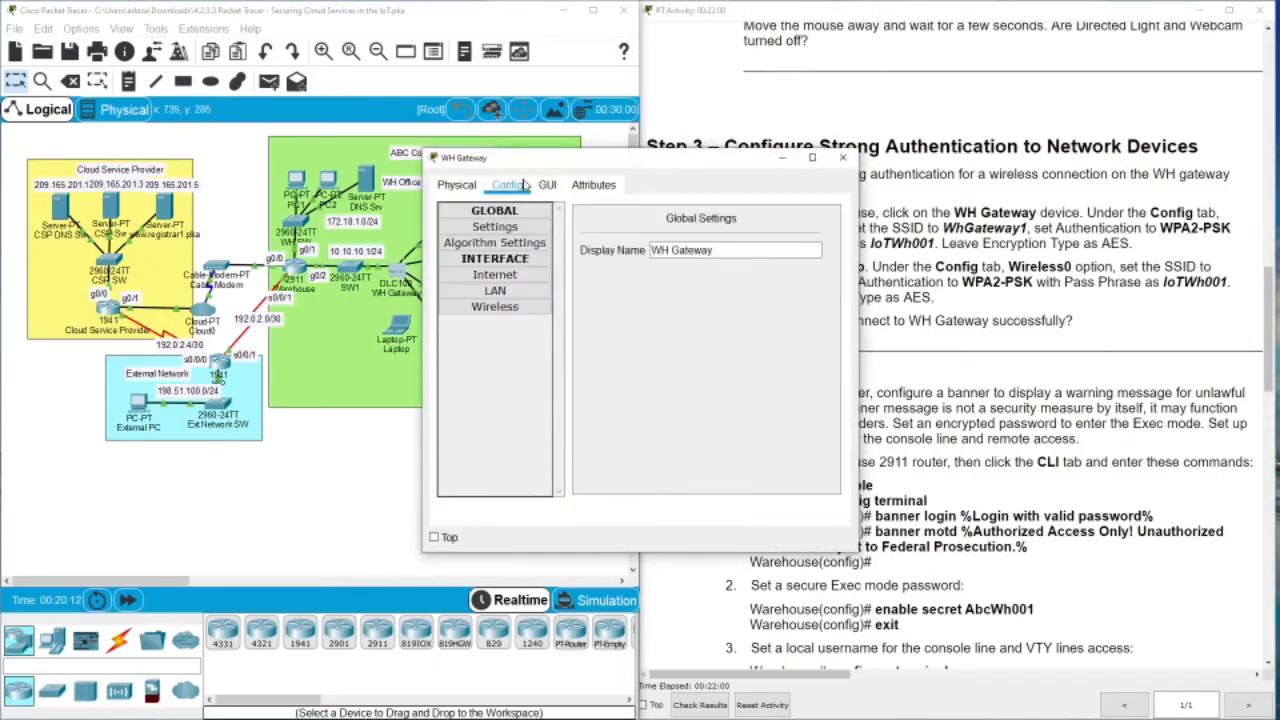
{"action": "left_click_drag", "start_coordinate": [534, 165], "coordinate": [205, 171]}
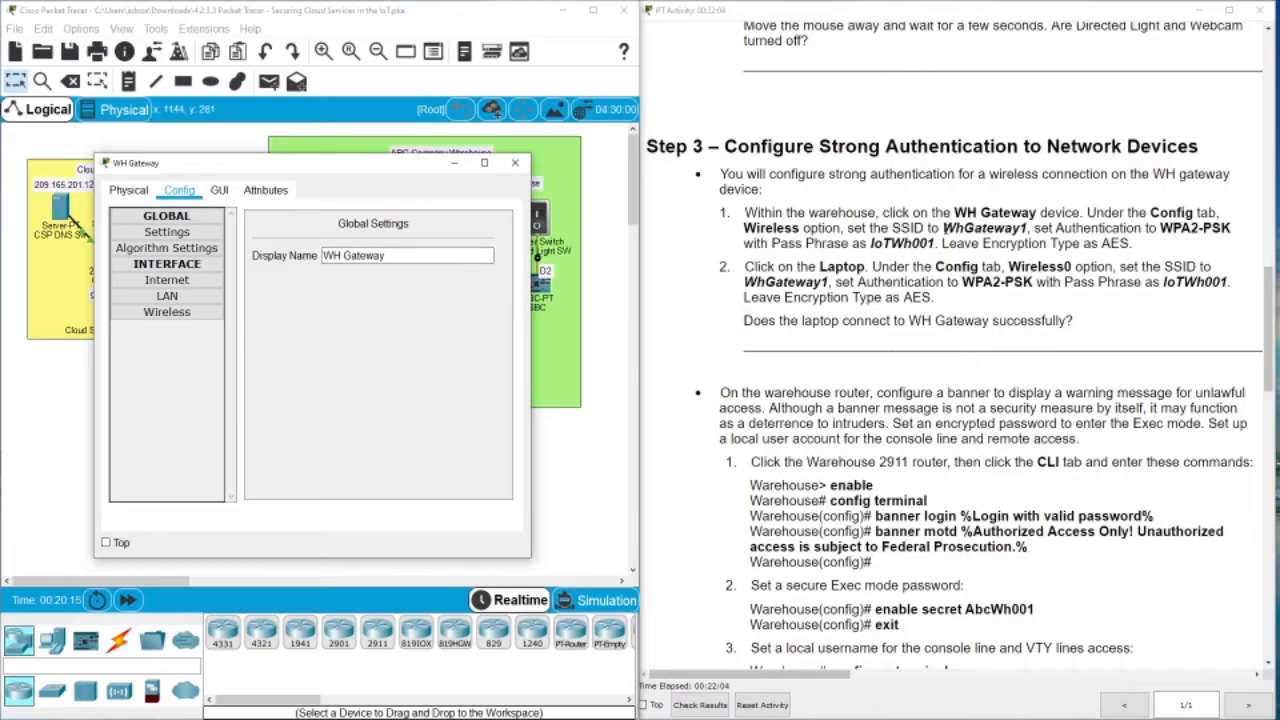
{"action": "left_click_drag", "start_coordinate": [942, 228], "coordinate": [1027, 228]}
{"action": "key", "text": "ctrl+c"}
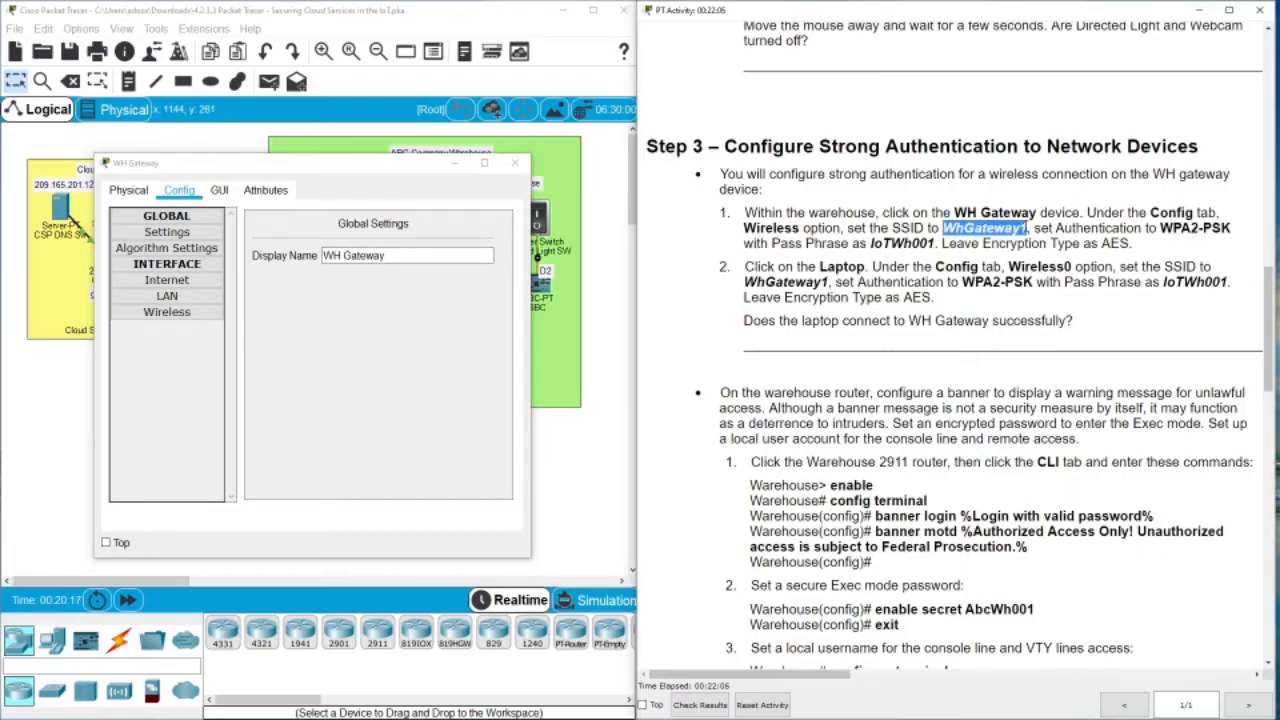
{"action": "triple_click", "coordinate": [409, 254]}
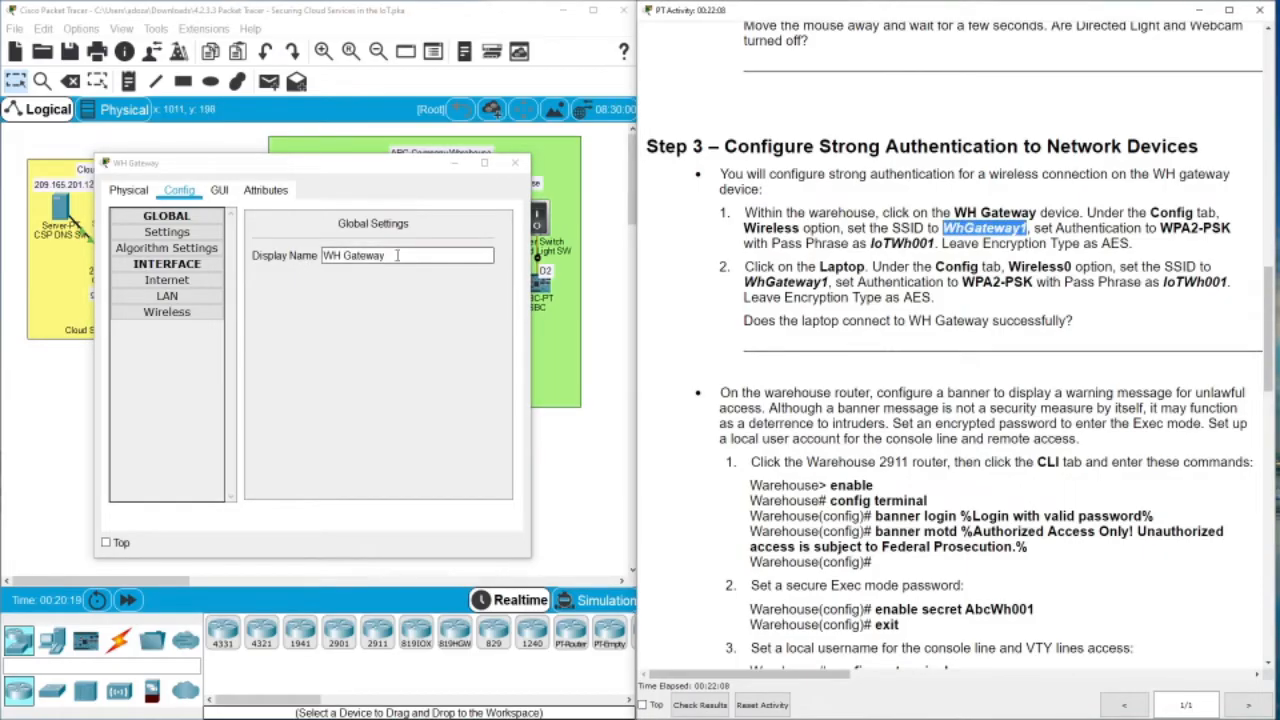
{"action": "key", "text": "ctrl+v"}
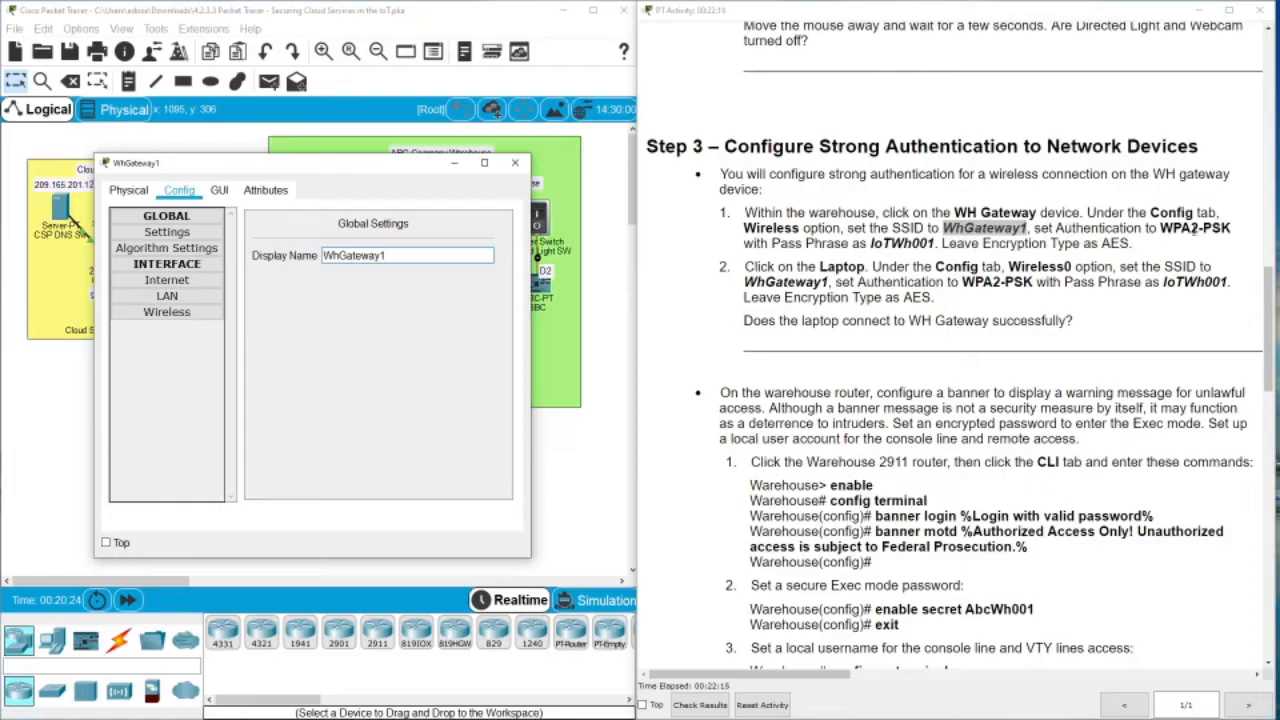
Change the gateway's wireless SSID from Home Gateway to WhGateway1
{"action": "left_click", "coordinate": [205, 316]}
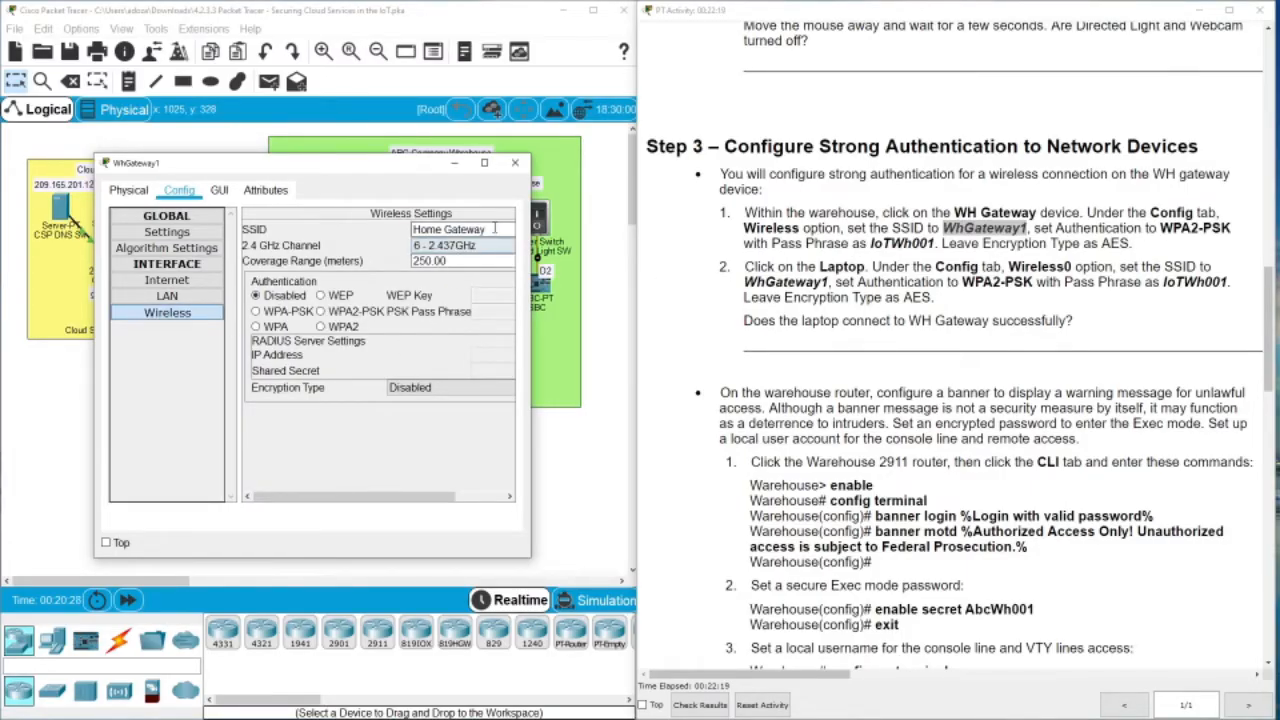
{"action": "left_click_drag", "start_coordinate": [494, 228], "coordinate": [350, 215]}
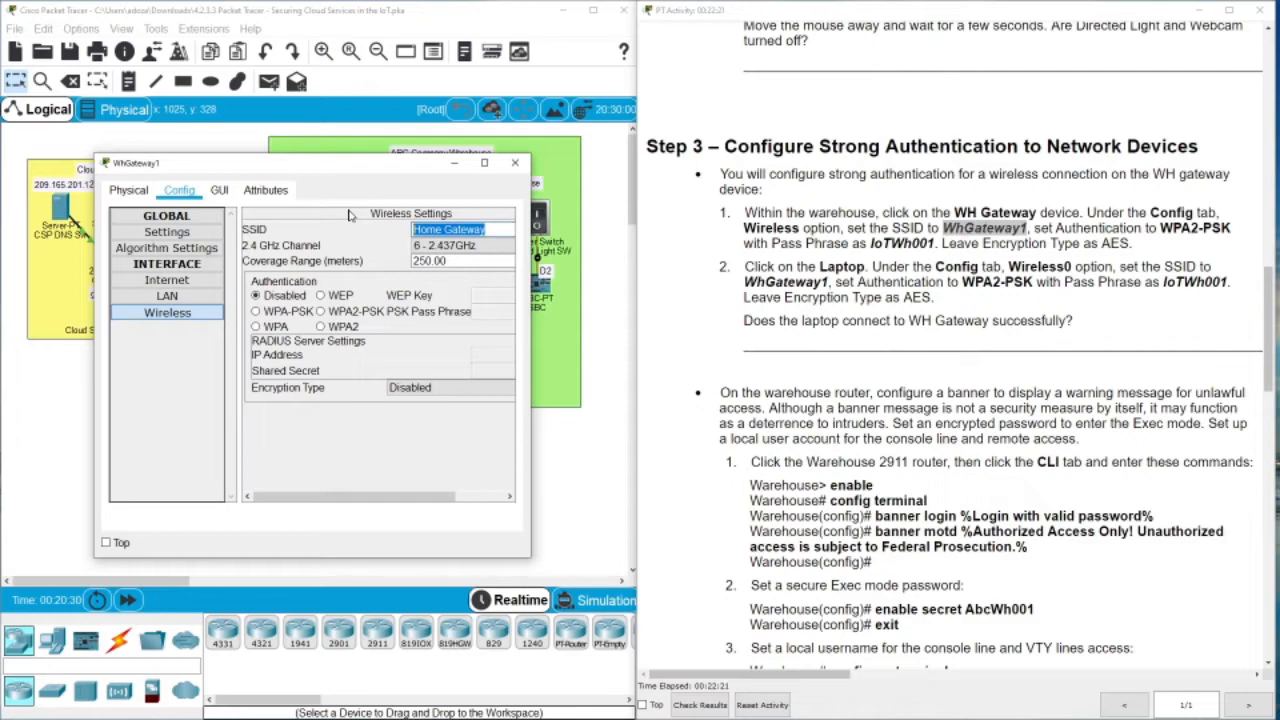
{"action": "key", "text": "ctrl+v"}
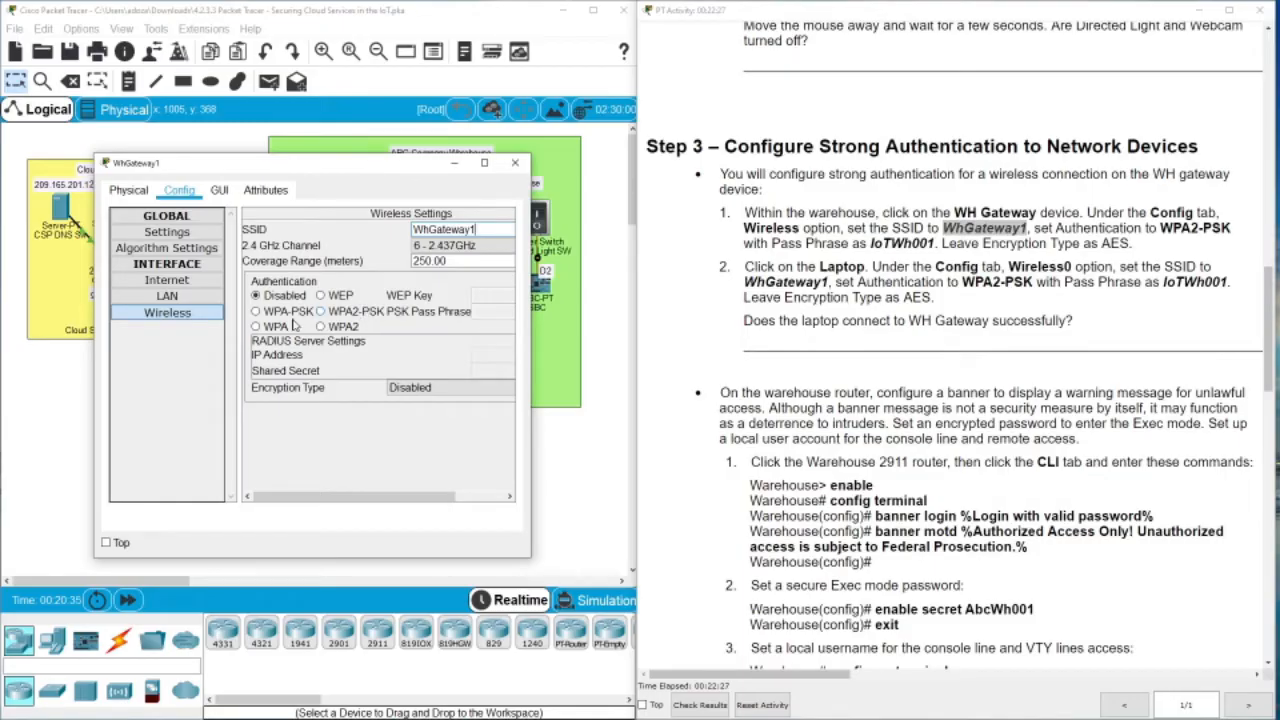
Secure the gateway's wireless with WPA-PSK using the given pass phrase, then close its window
{"action": "left_click", "coordinate": [257, 311]}
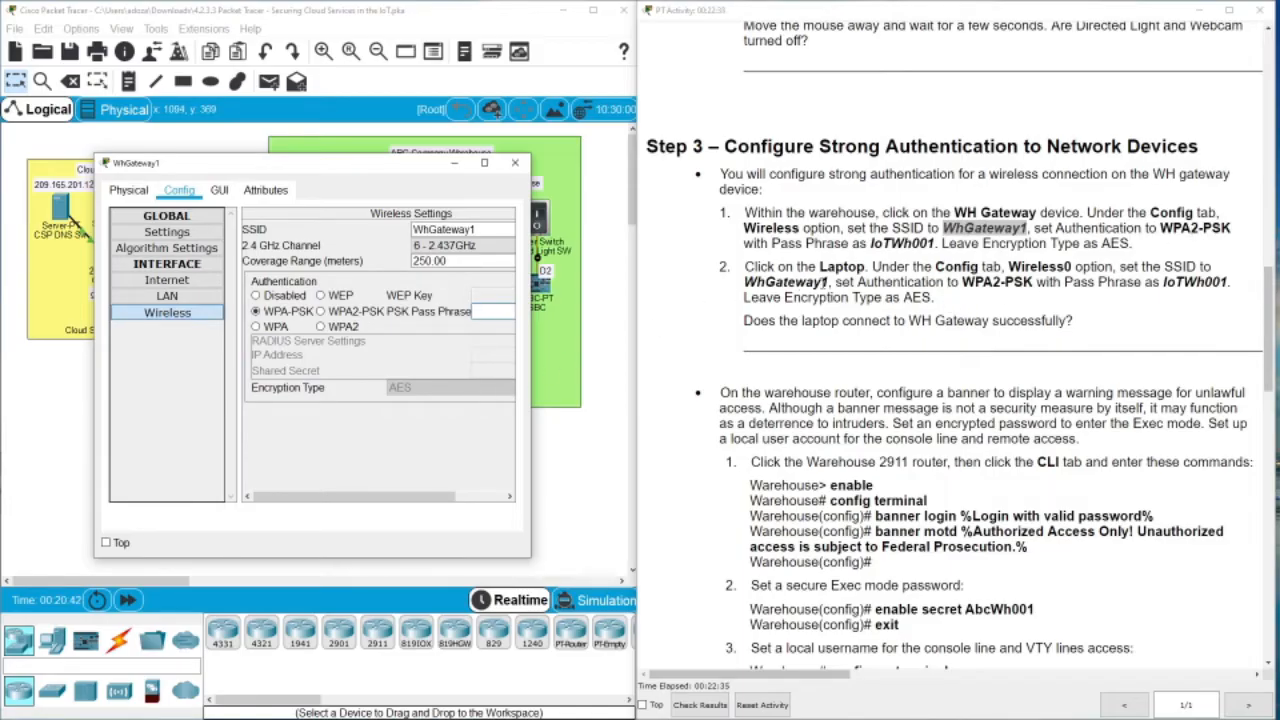
{"action": "left_click", "coordinate": [874, 246]}
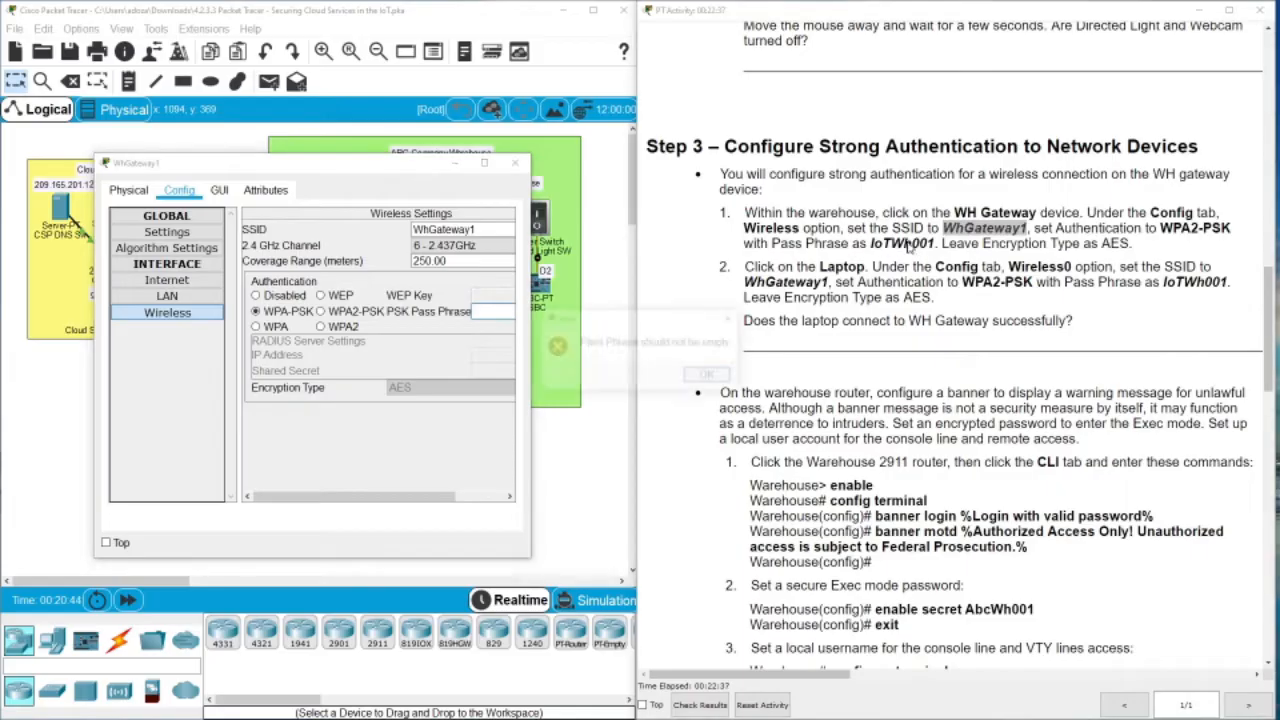
{"action": "left_click", "coordinate": [709, 376]}
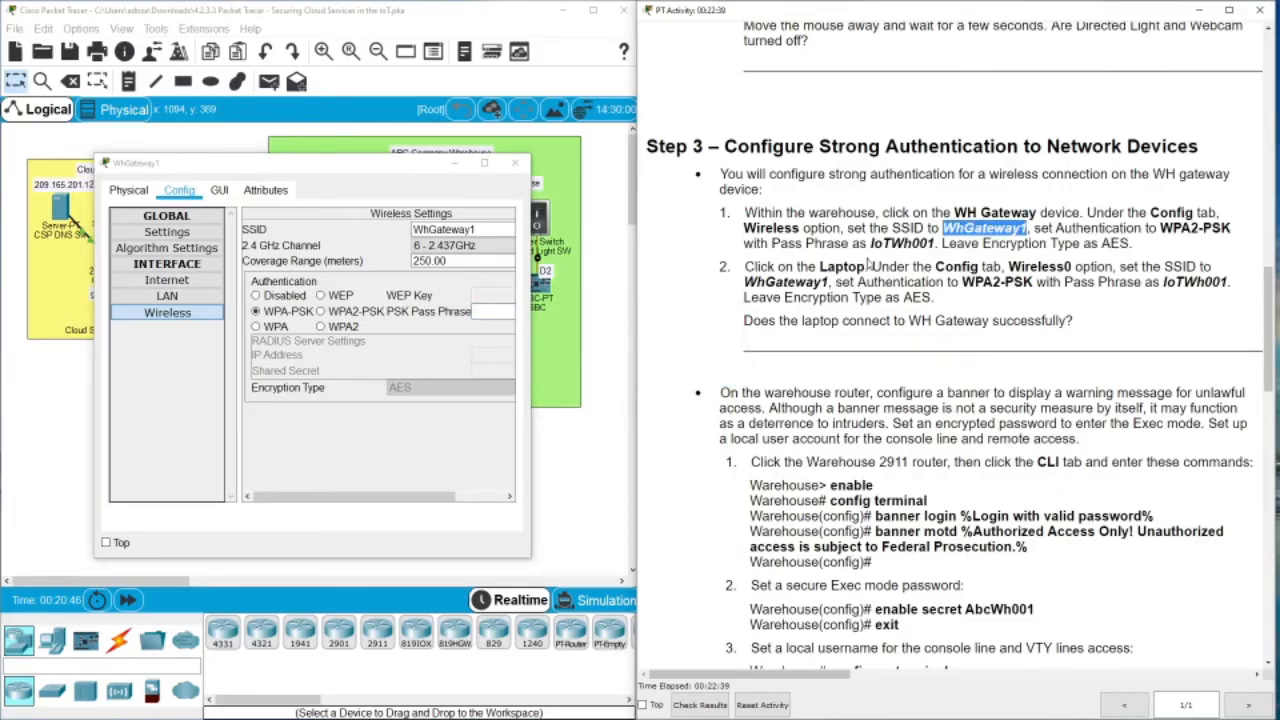
{"action": "left_click_drag", "start_coordinate": [870, 243], "coordinate": [940, 243]}
{"action": "key", "text": "ctrl+c"}
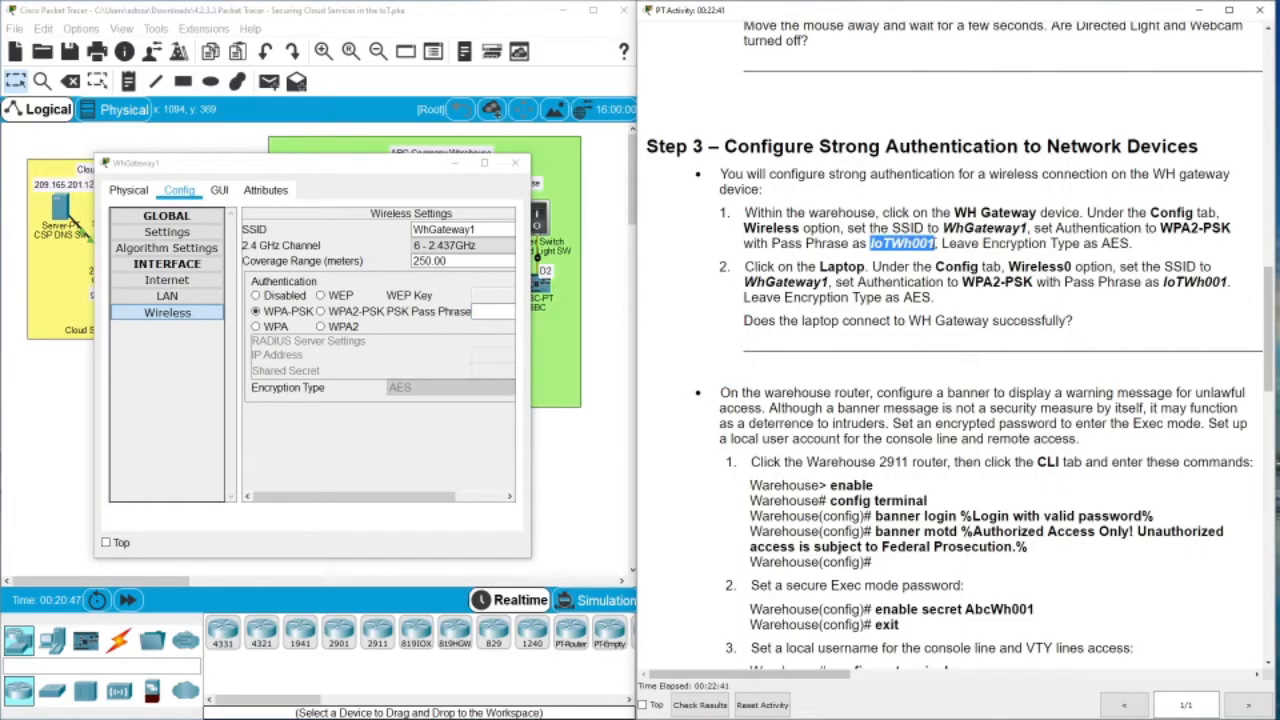
{"action": "left_click", "coordinate": [497, 312]}
{"action": "key", "text": "ctrl+v"}
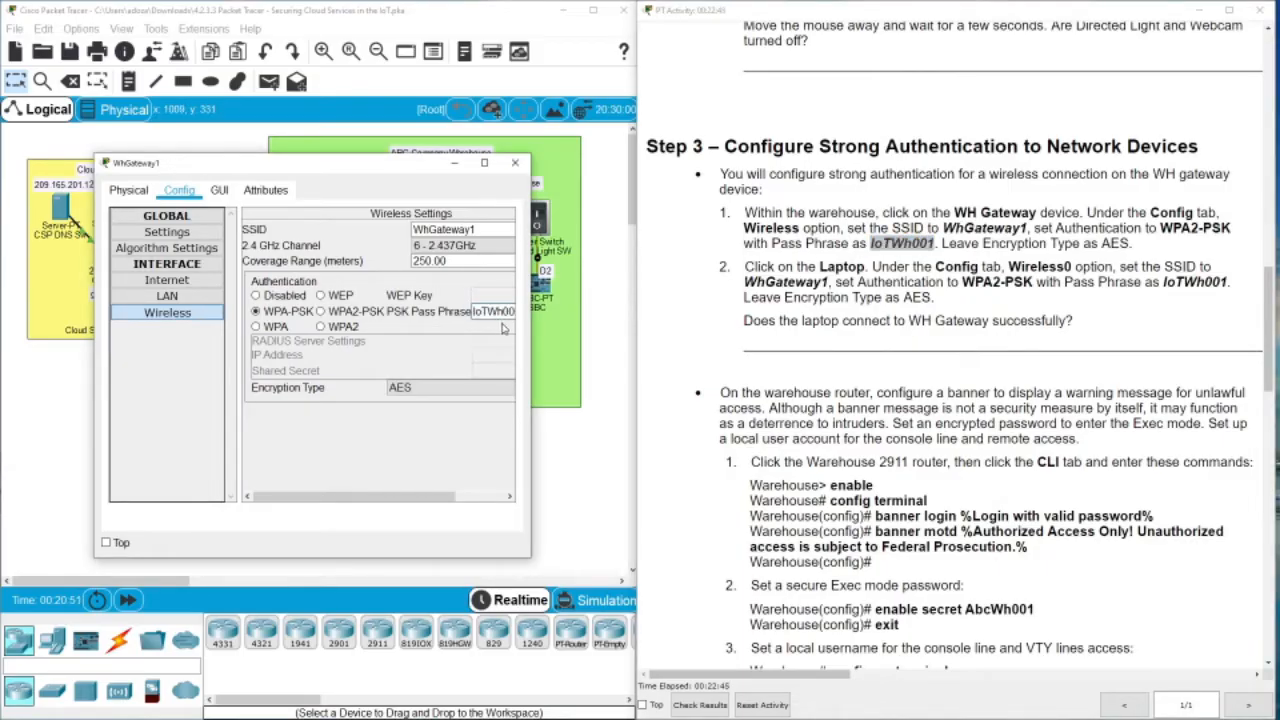
{"action": "left_click_drag", "start_coordinate": [533, 335], "coordinate": [625, 335]}
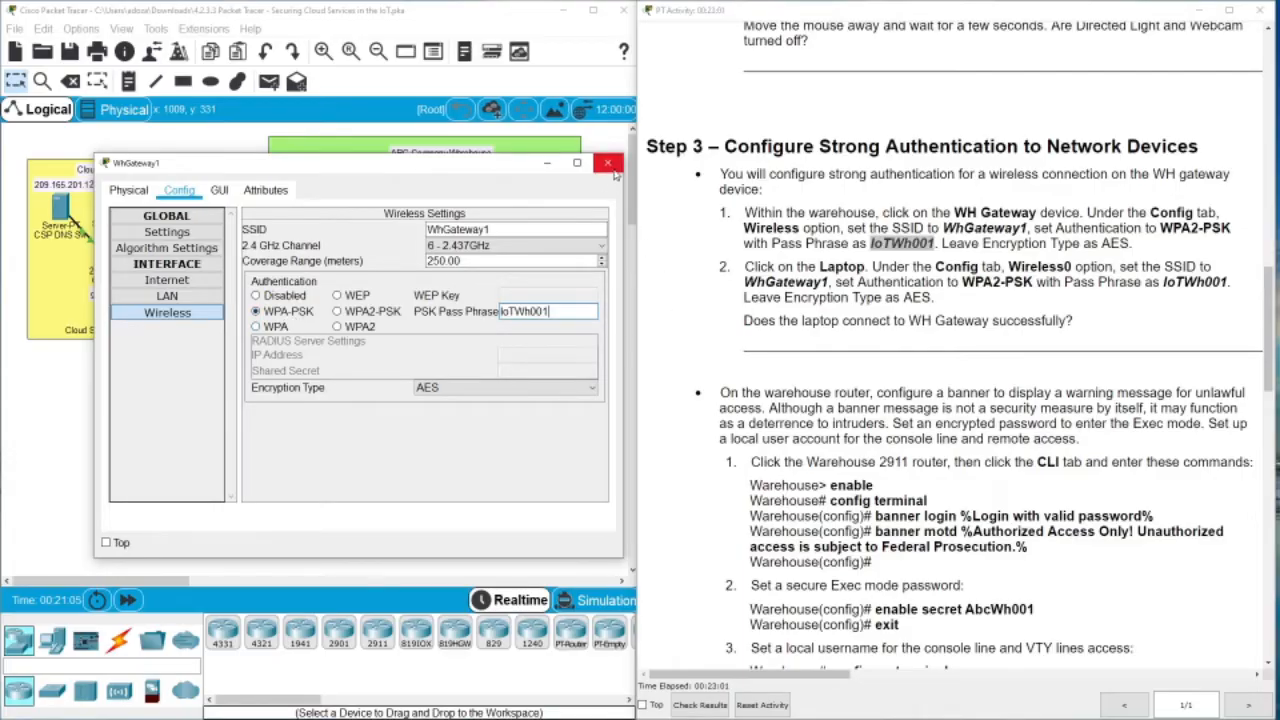
{"action": "left_click", "coordinate": [577, 162]}
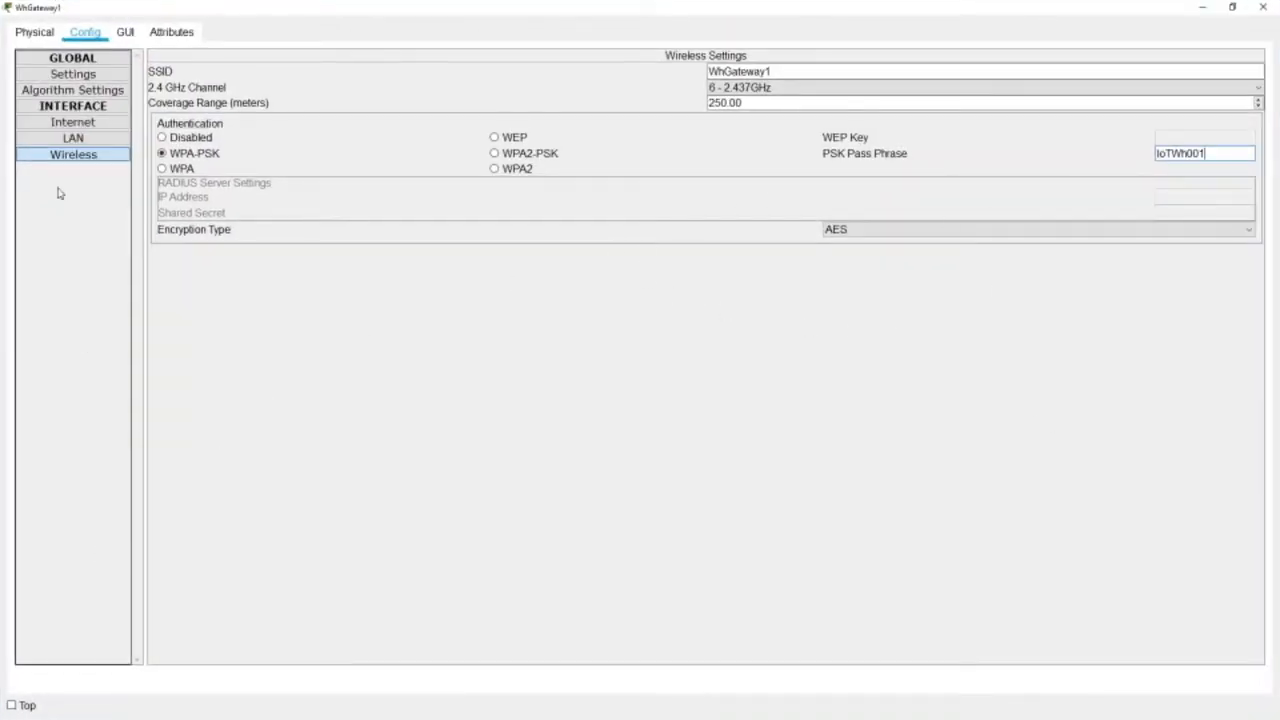
{"action": "left_click", "coordinate": [1263, 7]}
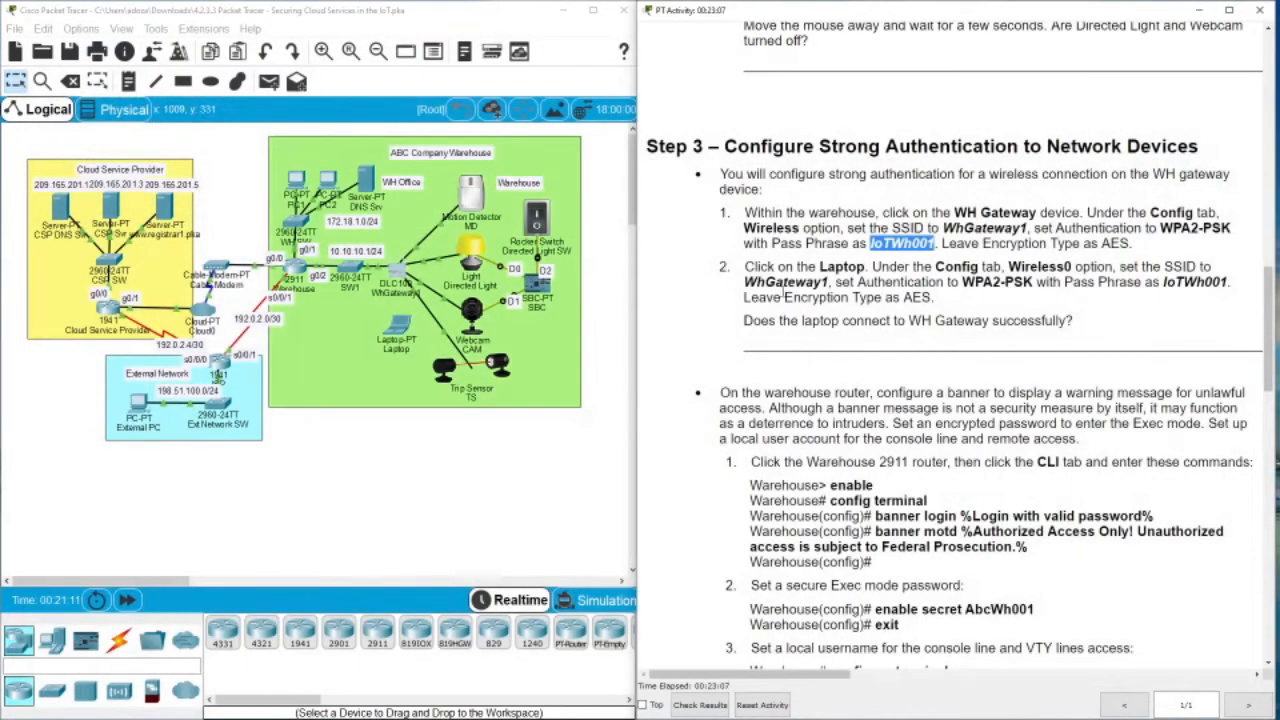
Recheck the gateway's saved wireless settings, then open the Laptop's window
{"action": "left_click", "coordinate": [395, 277]}
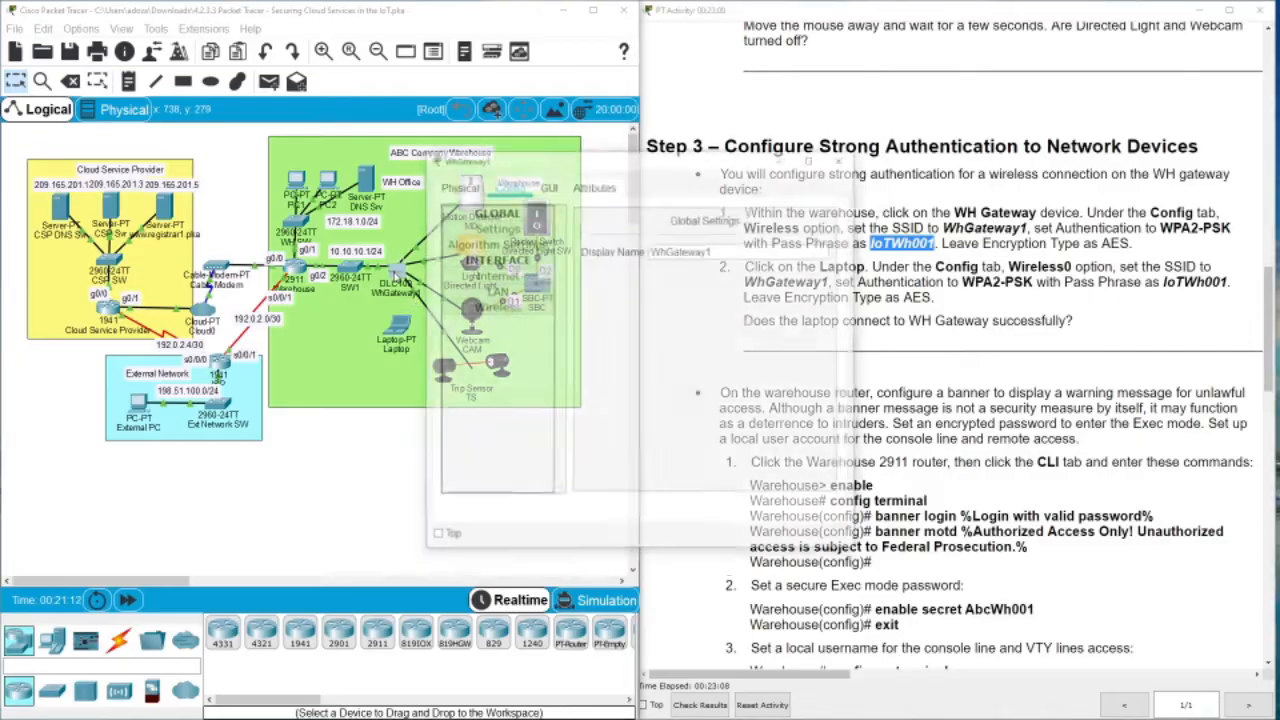
{"action": "left_click", "coordinate": [478, 307]}
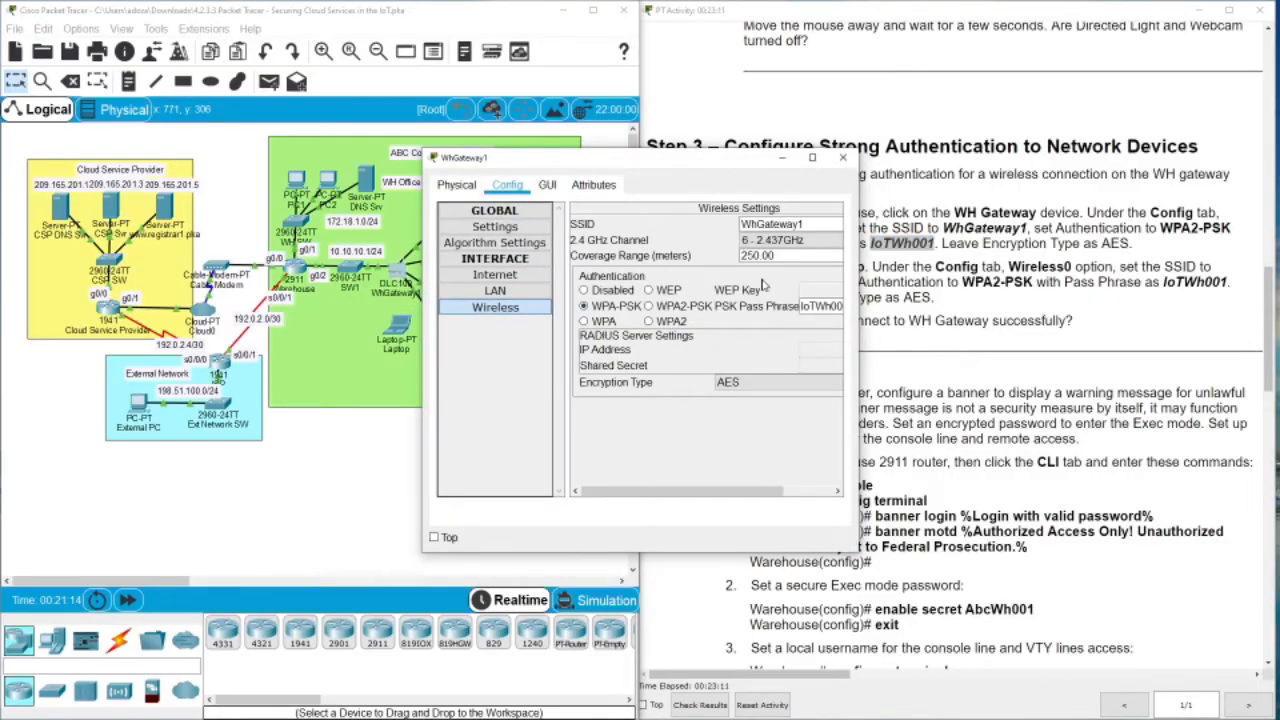
{"action": "left_click", "coordinate": [843, 157]}
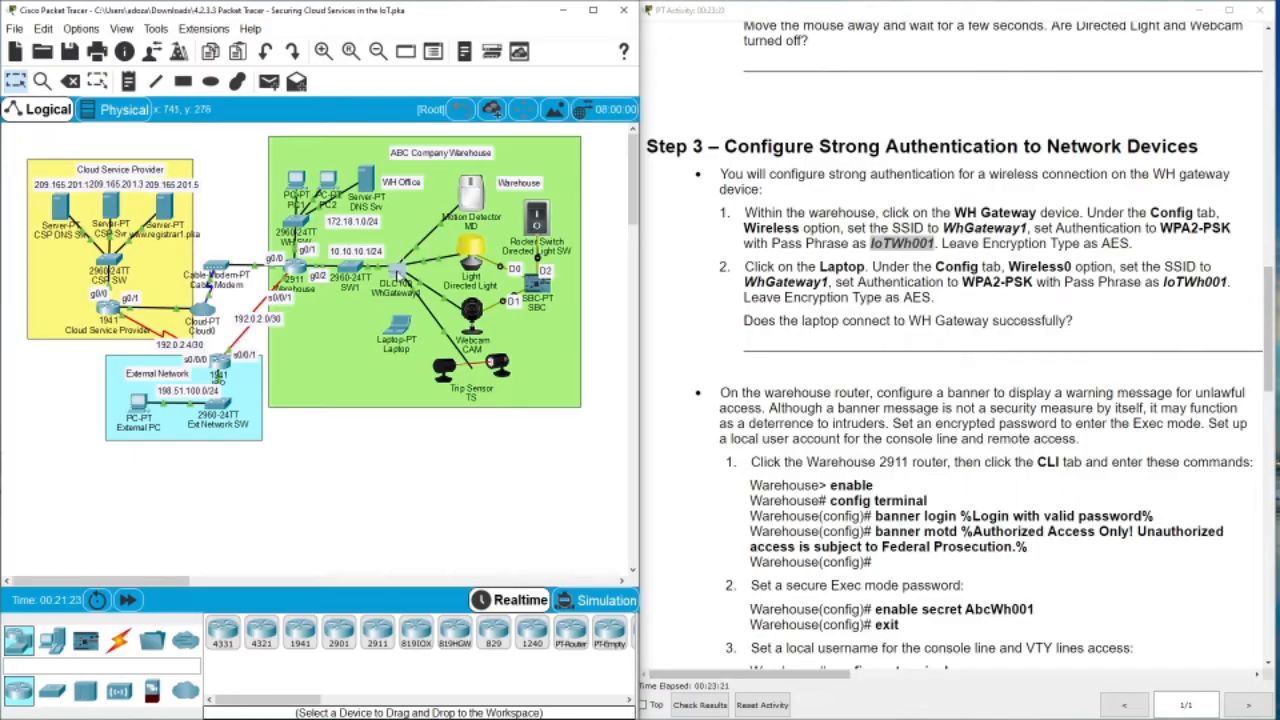
{"action": "left_click", "coordinate": [404, 328]}
{"action": "left_click_drag", "start_coordinate": [573, 162], "coordinate": [304, 126]}
Set the Laptop's Wireless0 SSID to WhGateway1
{"action": "left_click", "coordinate": [241, 148]}
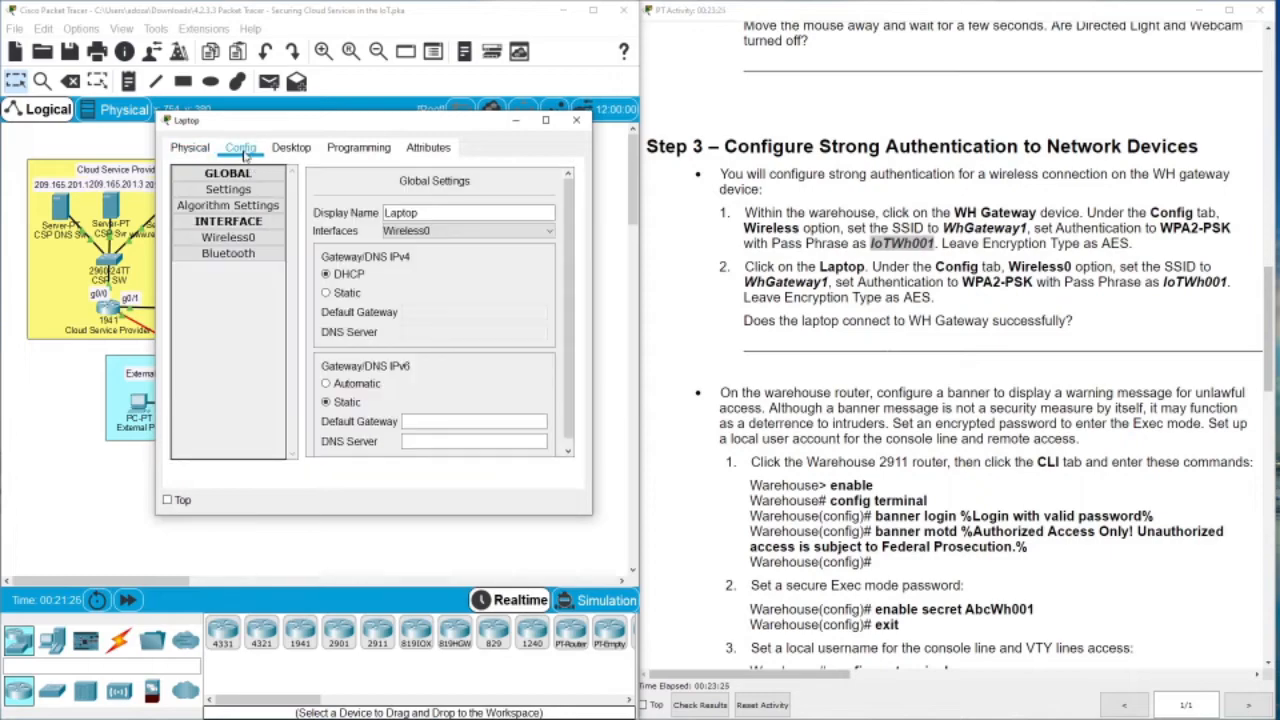
{"action": "left_click", "coordinate": [246, 238]}
{"action": "left_click", "coordinate": [505, 232]}
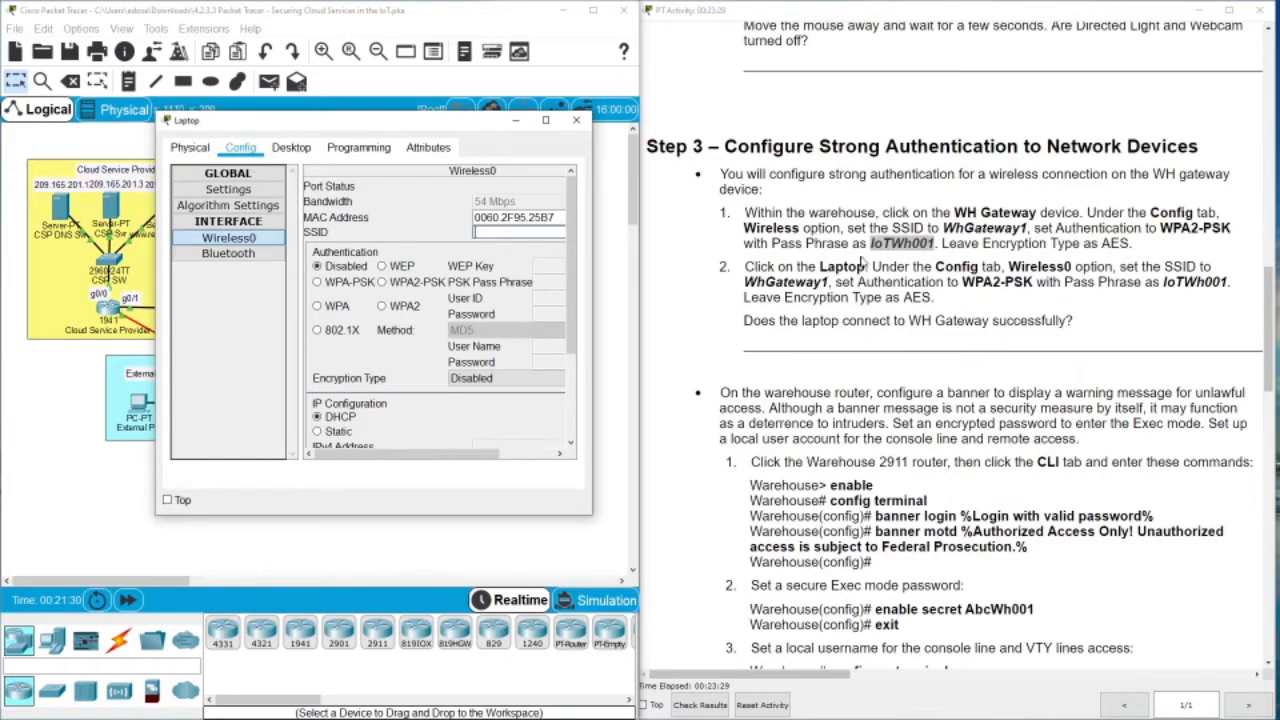
{"action": "left_click_drag", "start_coordinate": [944, 228], "coordinate": [1028, 228]}
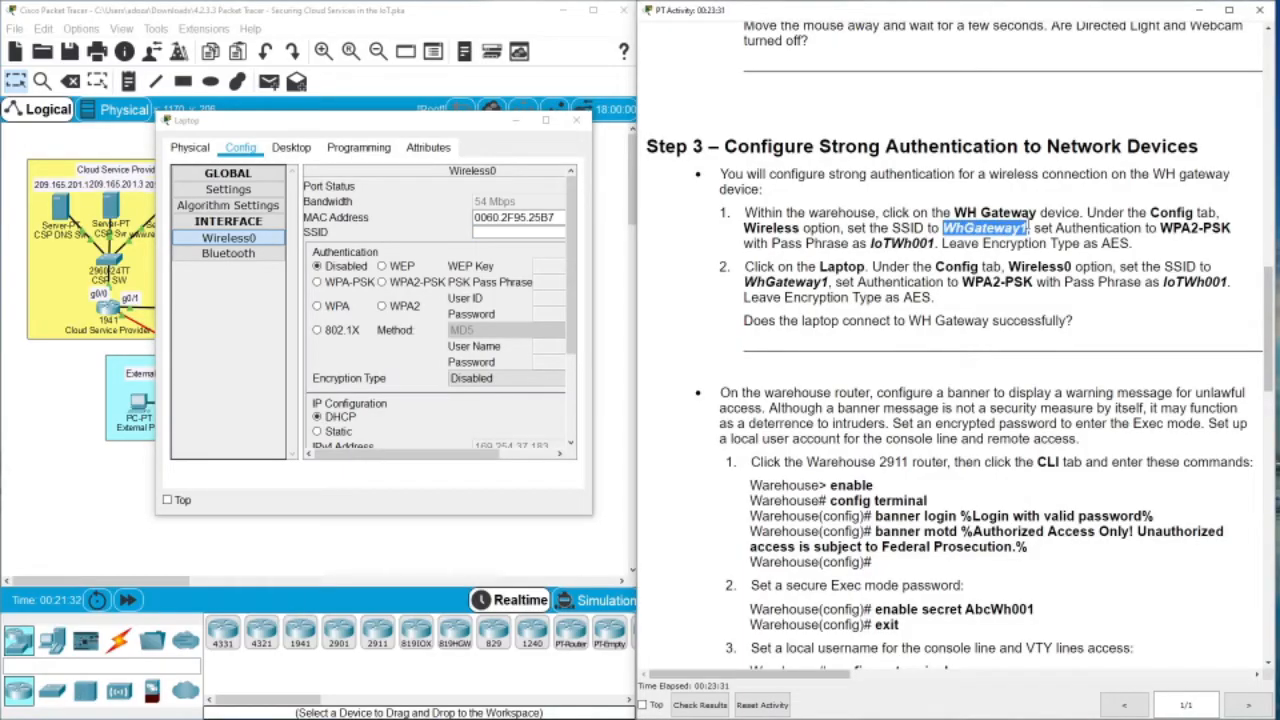
{"action": "key", "text": "ctrl+c"}
{"action": "left_click", "coordinate": [510, 232]}
{"action": "key", "text": "ctrl+v"}
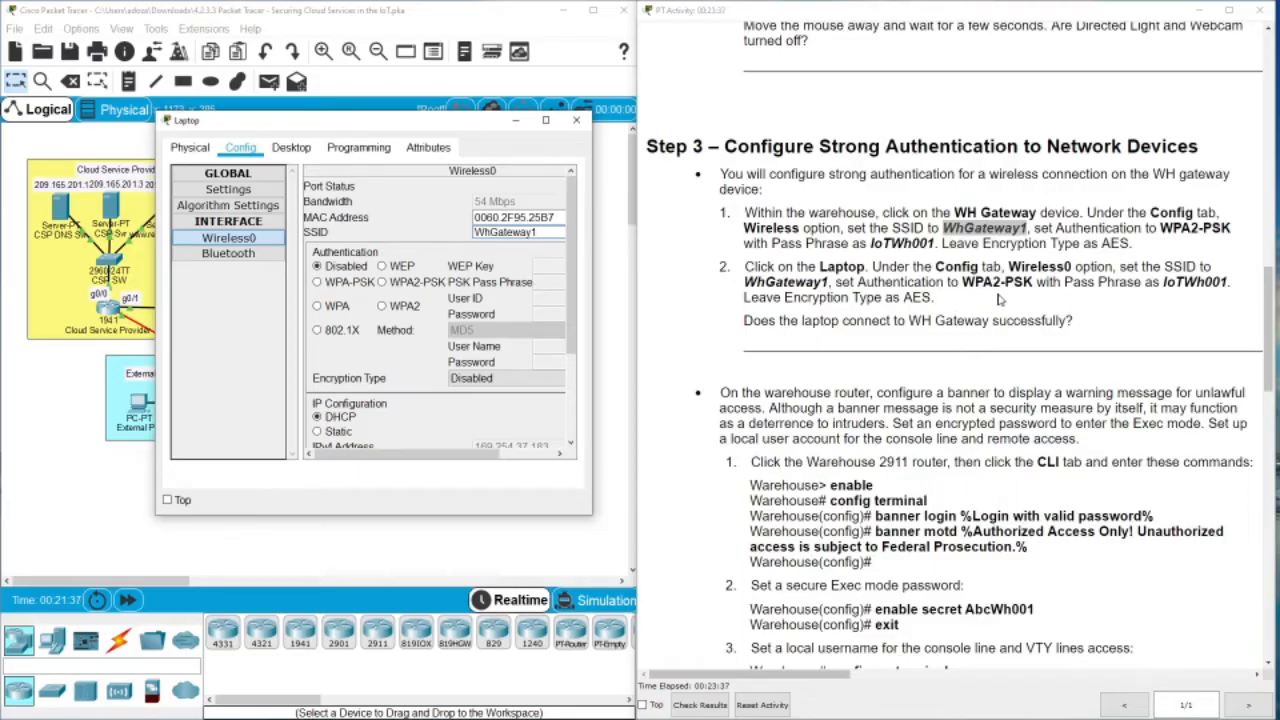
Switch the Laptop's Wireless0 to WPA-PSK with the same pass phrase and close the window
{"action": "left_click_drag", "start_coordinate": [1164, 283], "coordinate": [1228, 283]}
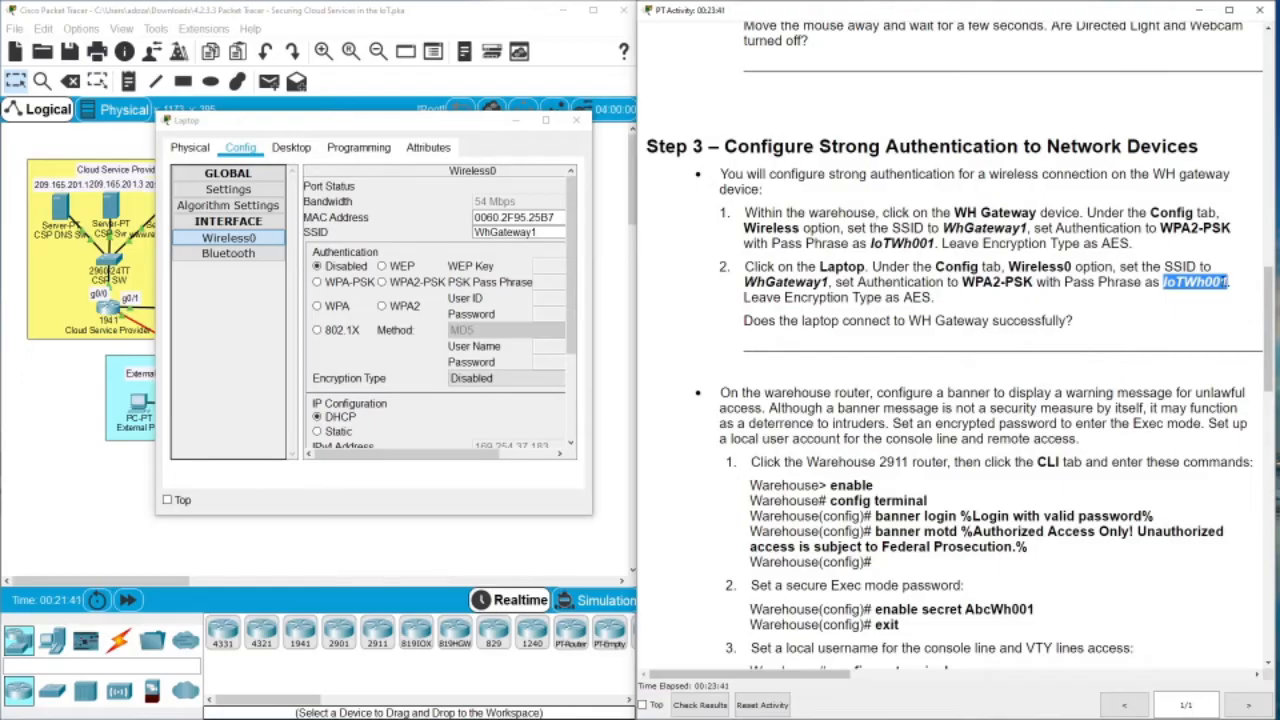
{"action": "left_click", "coordinate": [350, 287]}
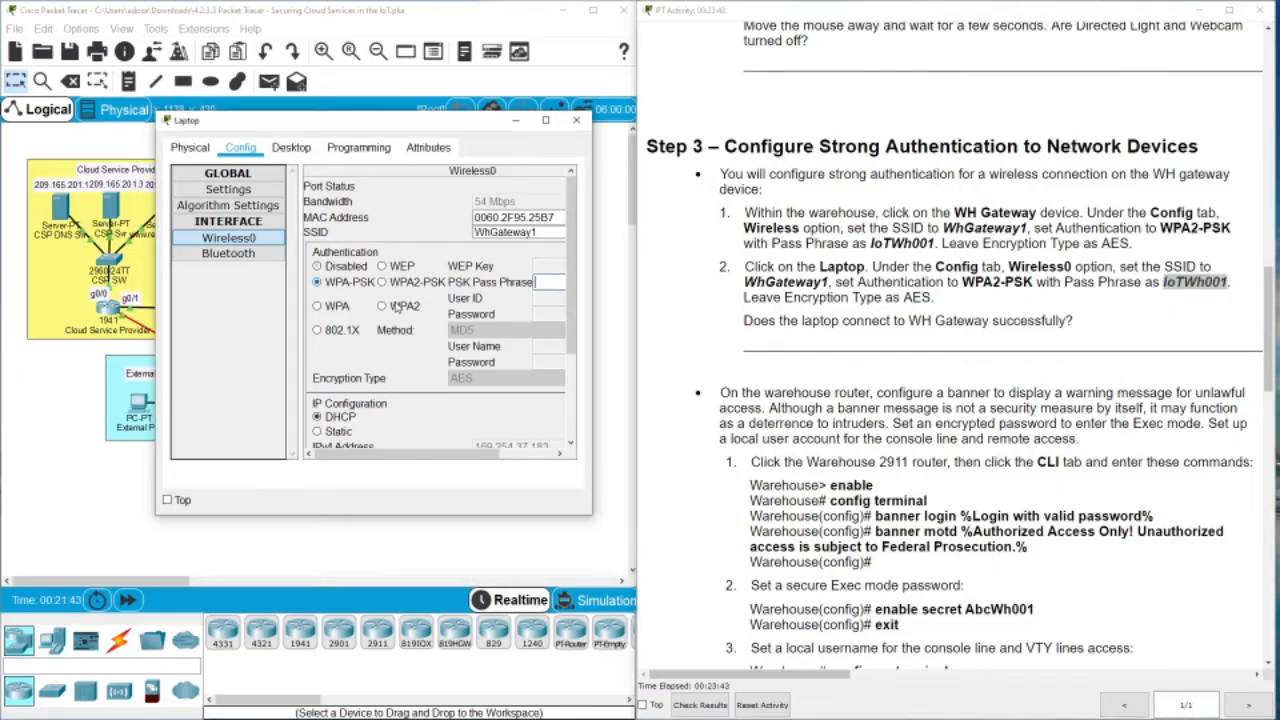
{"action": "left_click", "coordinate": [545, 281]}
{"action": "key", "text": "ctrl+v"}
{"action": "left_click", "coordinate": [545, 120]}
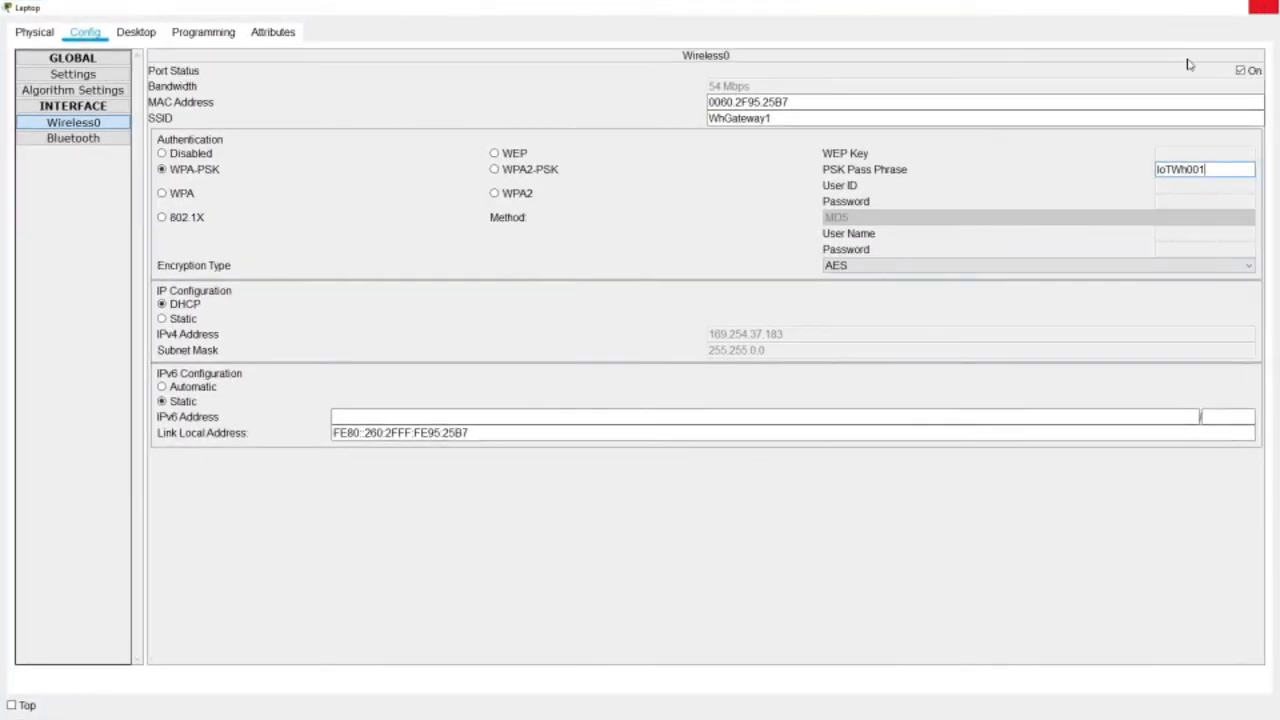
{"action": "left_click", "coordinate": [1263, 7]}
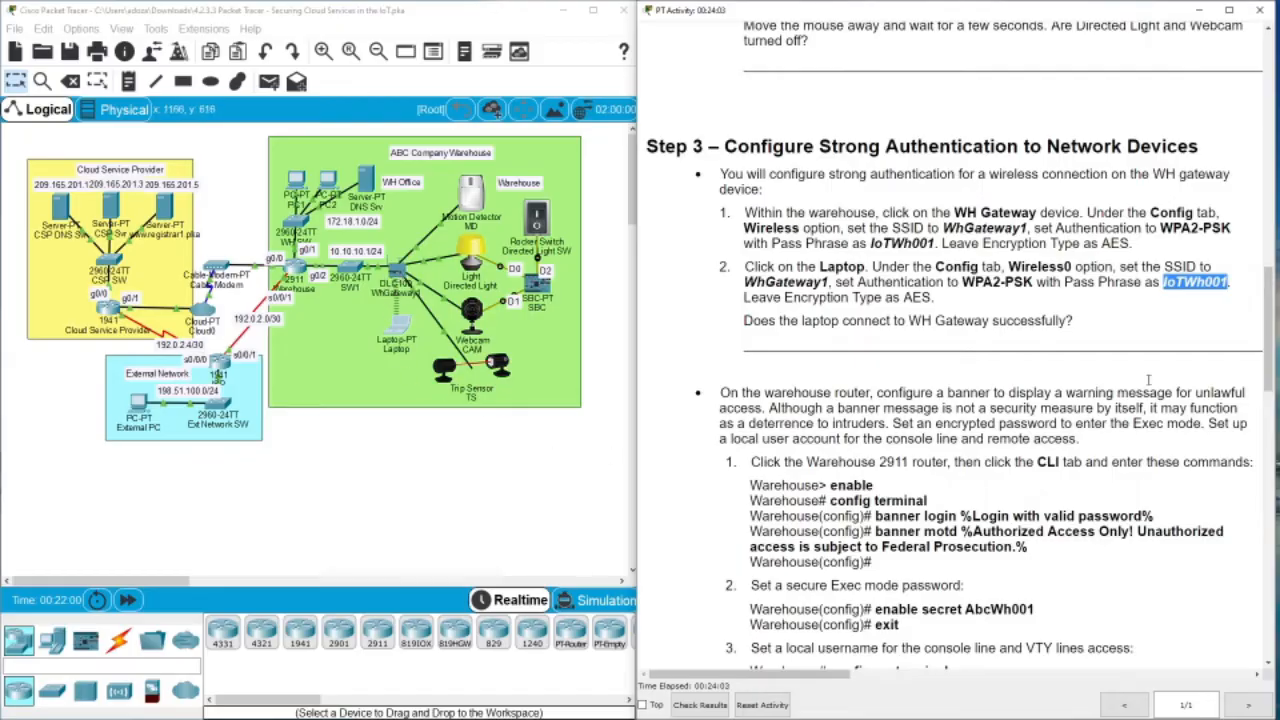
Scroll the instructions to the Warehouse router commands and open the Warehouse 2911 router
{"action": "left_click_drag", "start_coordinate": [1265, 306], "coordinate": [1262, 347]}
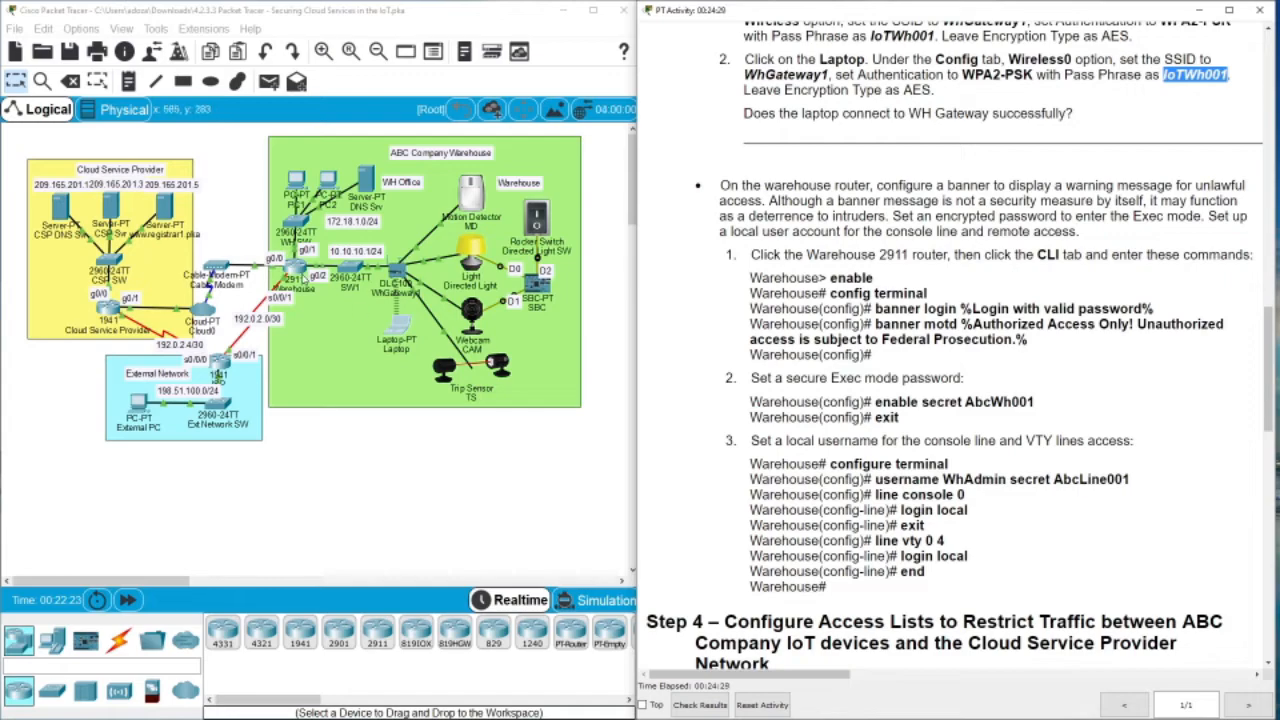
{"action": "left_click", "coordinate": [296, 278]}
{"action": "left_click_drag", "start_coordinate": [632, 148], "coordinate": [431, 144]}
In the Warehouse router CLI, enter privileged mode and global configuration mode
{"action": "left_click", "coordinate": [347, 167]}
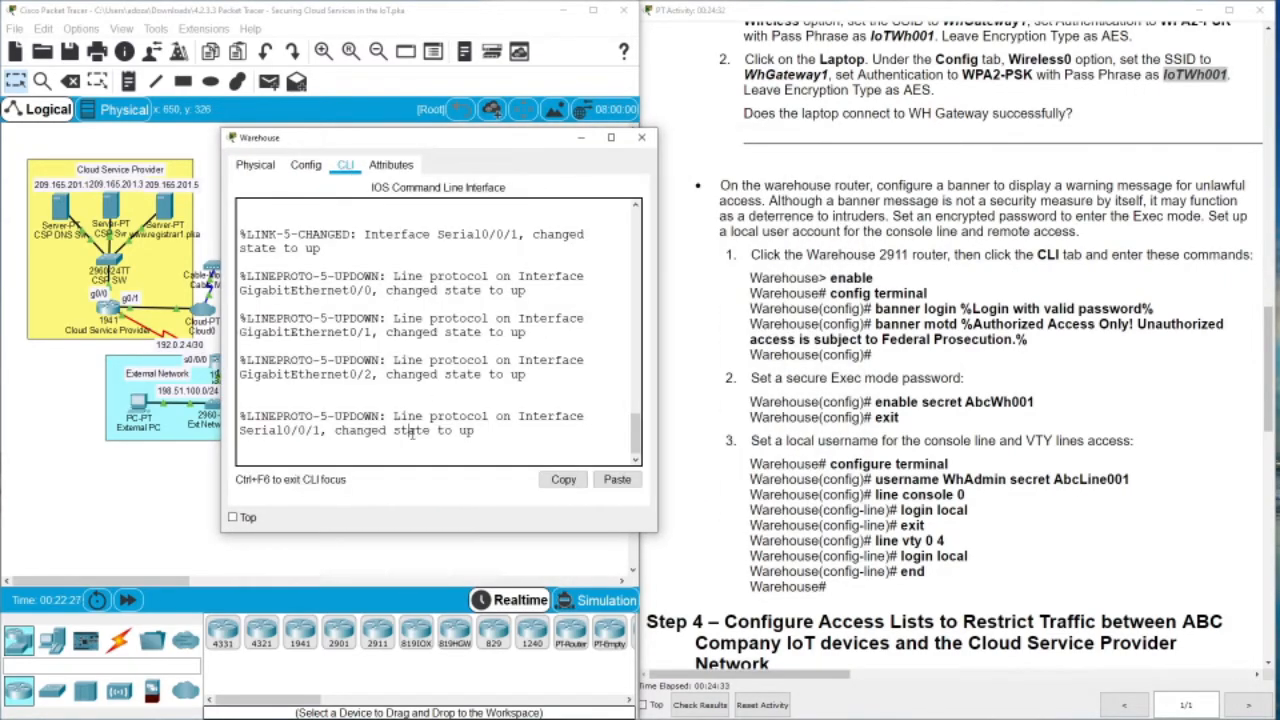
{"action": "key", "text": "Return"}
{"action": "key", "text": "Return"}
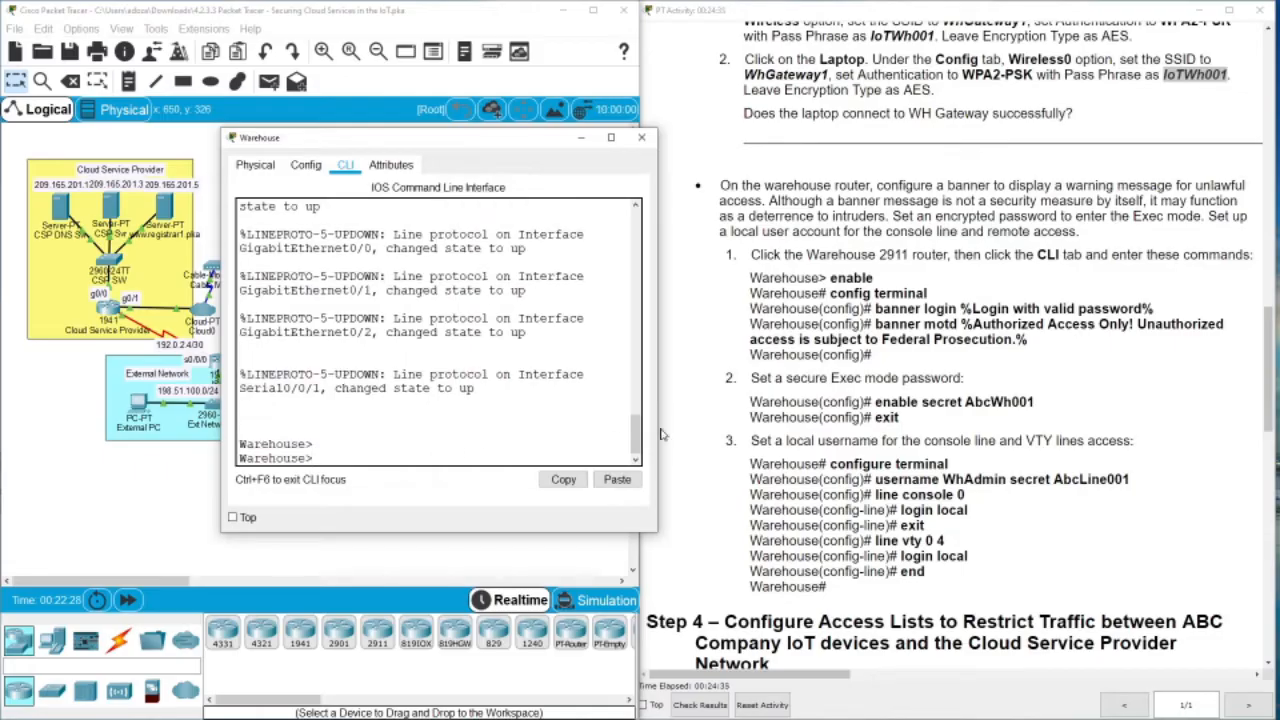
{"action": "type", "text": "enable"}
{"action": "key", "text": "Return"}
{"action": "type", "text": "c"}
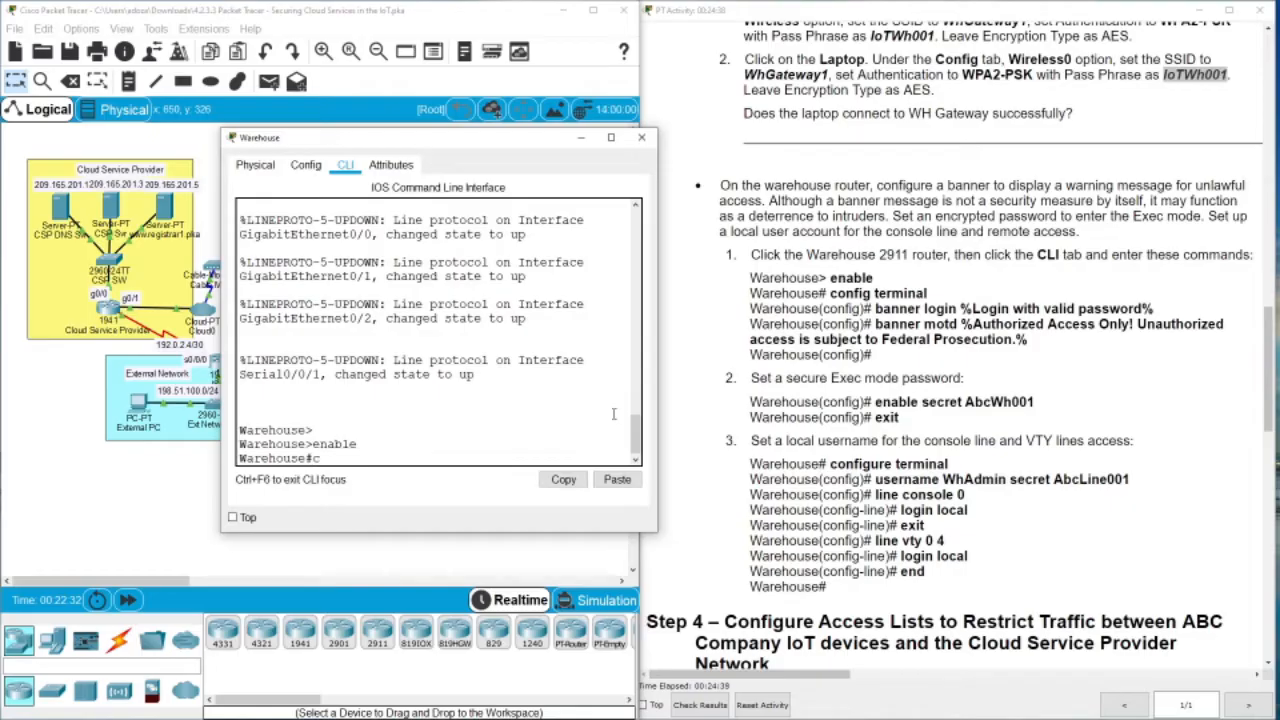
{"action": "type", "text": "onf term"}
{"action": "key", "text": "Return"}
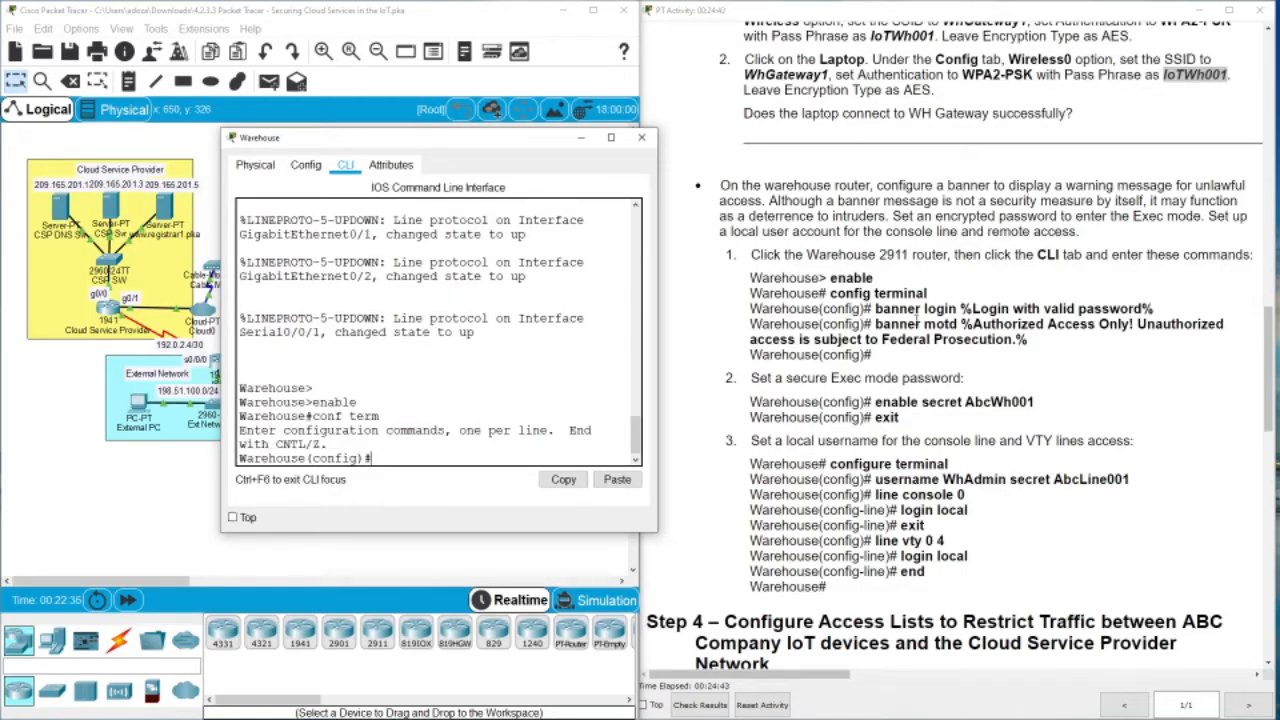
Paste and run the banner login and the Authorized Access Only banner motd commands
{"action": "left_click_drag", "start_coordinate": [876, 309], "coordinate": [1158, 313]}
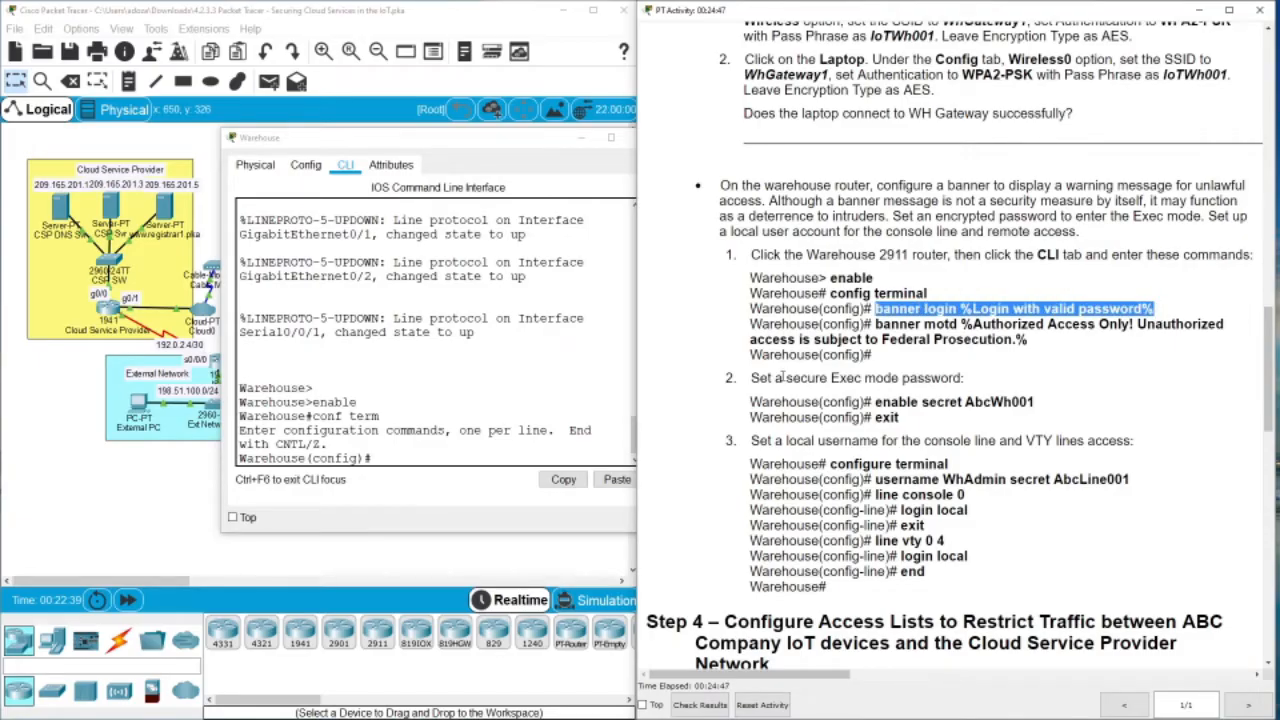
{"action": "left_click", "coordinate": [453, 457]}
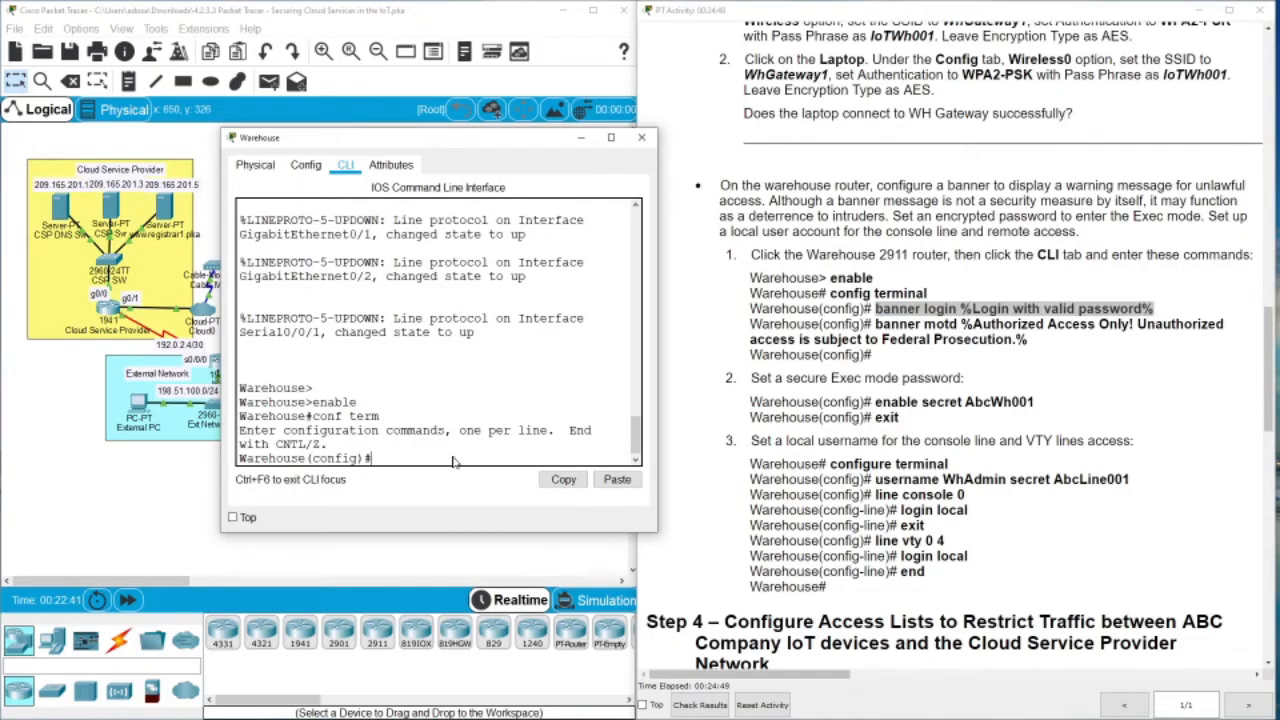
{"action": "right_click", "coordinate": [453, 457]}
{"action": "left_click", "coordinate": [470, 478]}
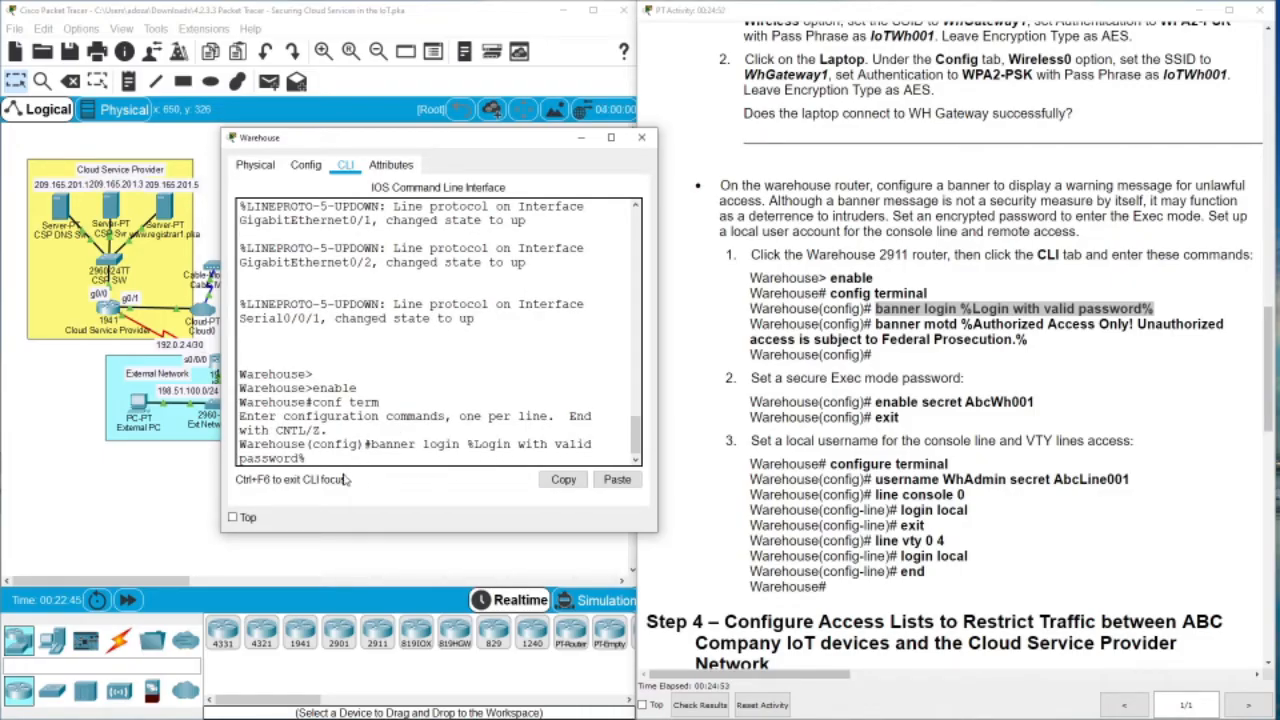
{"action": "key", "text": "Return"}
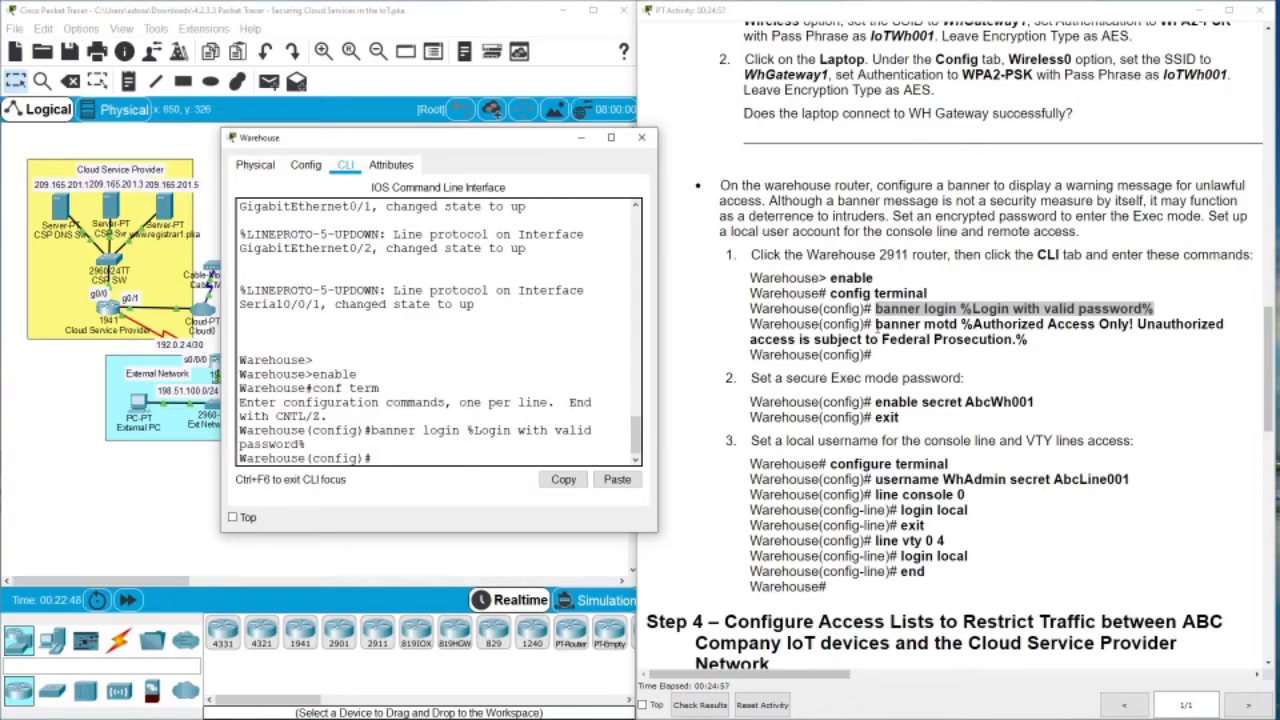
{"action": "left_click_drag", "start_coordinate": [875, 324], "coordinate": [1037, 347]}
{"action": "key", "text": "ctrl+c"}
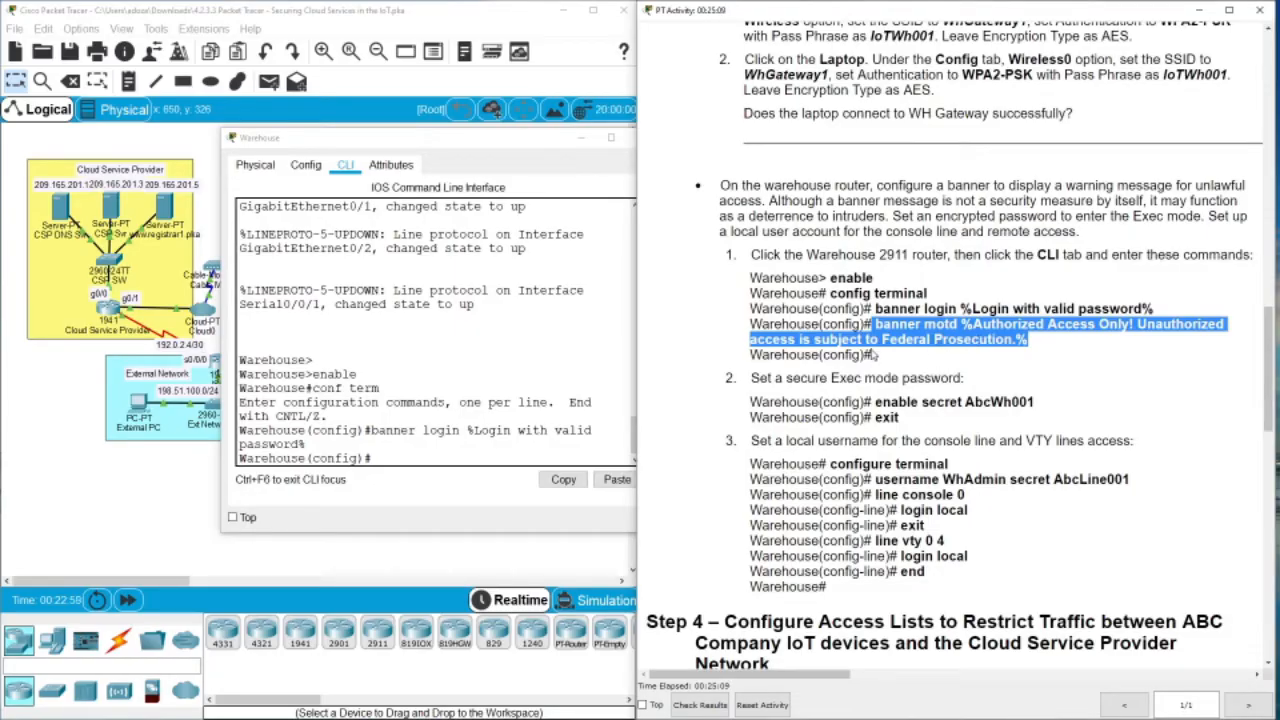
{"action": "left_click", "coordinate": [403, 455]}
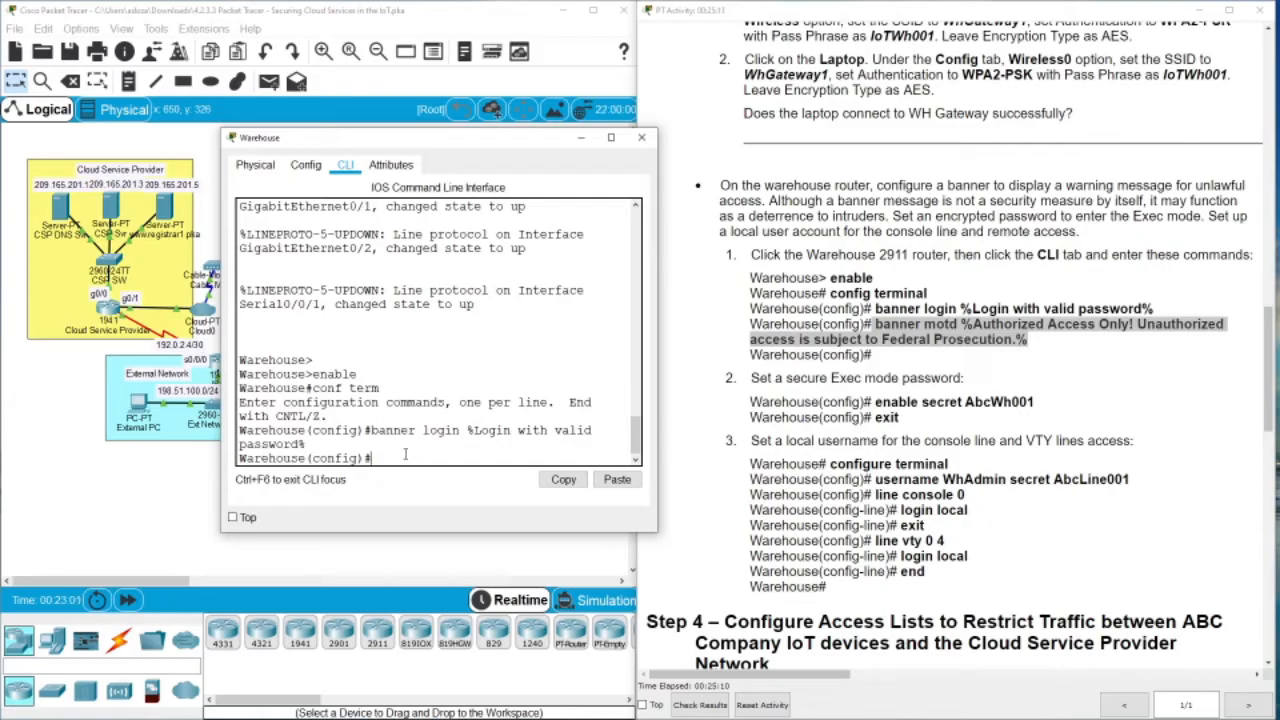
{"action": "right_click", "coordinate": [403, 455]}
{"action": "left_click", "coordinate": [424, 479]}
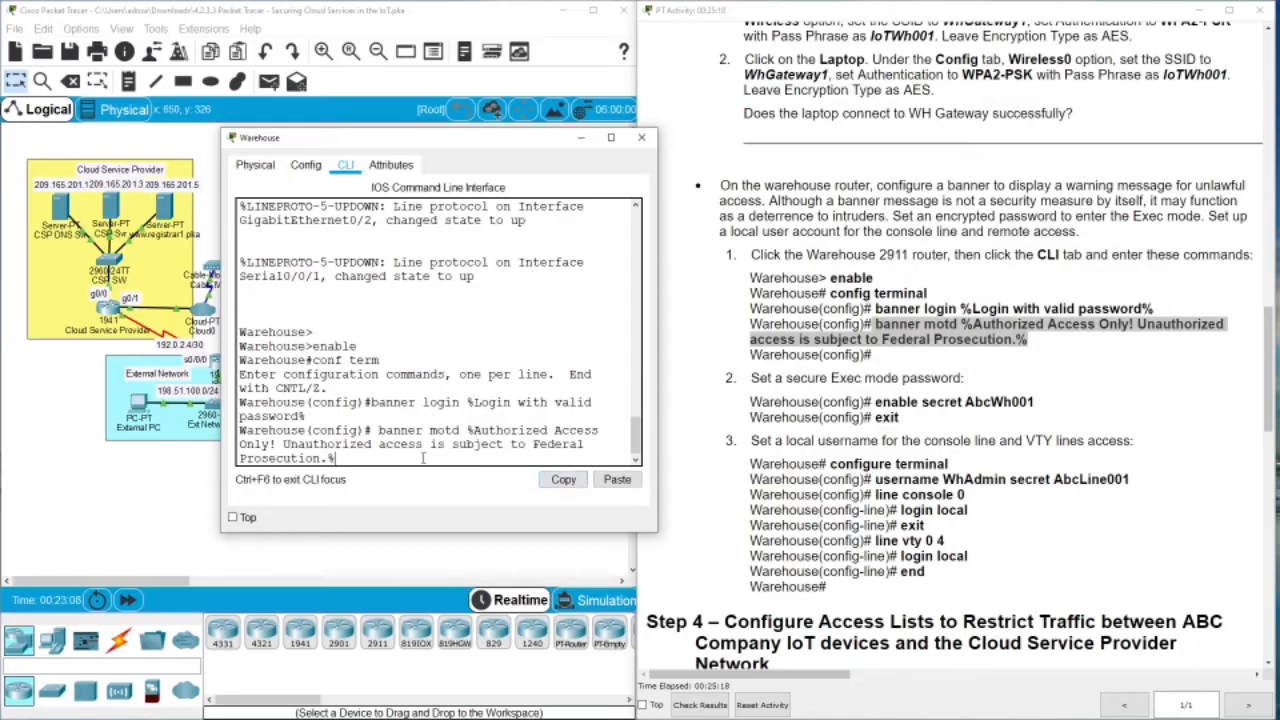
{"action": "key", "text": "Return"}
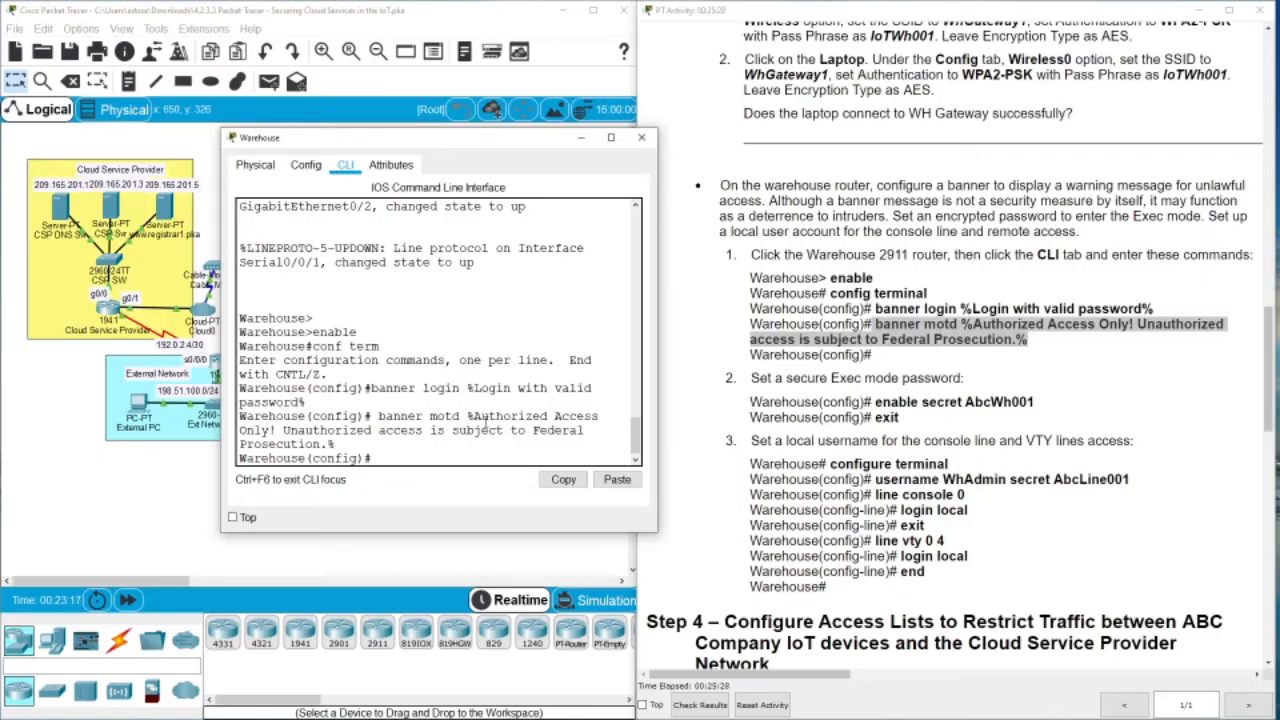
{"action": "type", "text": "nable sece"}
Set the router's enable secret to the given password and re-enter configuration mode
{"action": "key", "text": "BackSpace"}
{"action": "type", "text": "ret"}
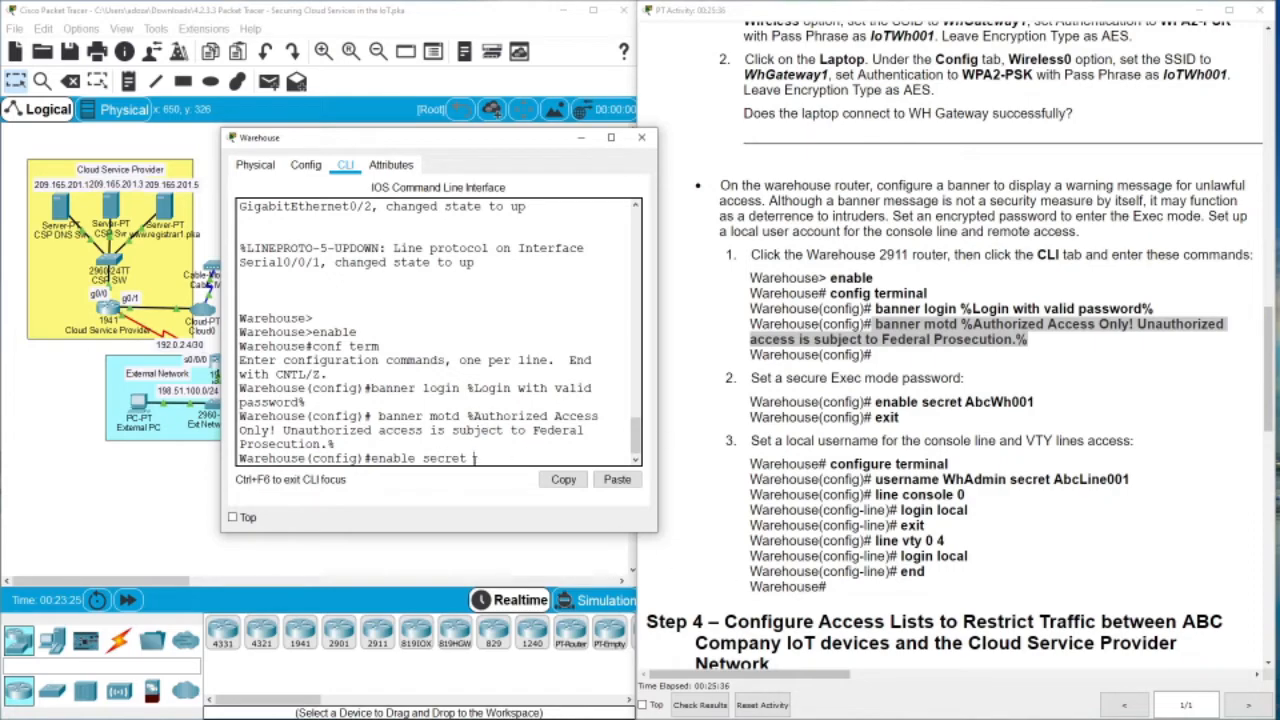
{"action": "type", "text": " AbcWh001"}
{"action": "key", "text": "Return"}
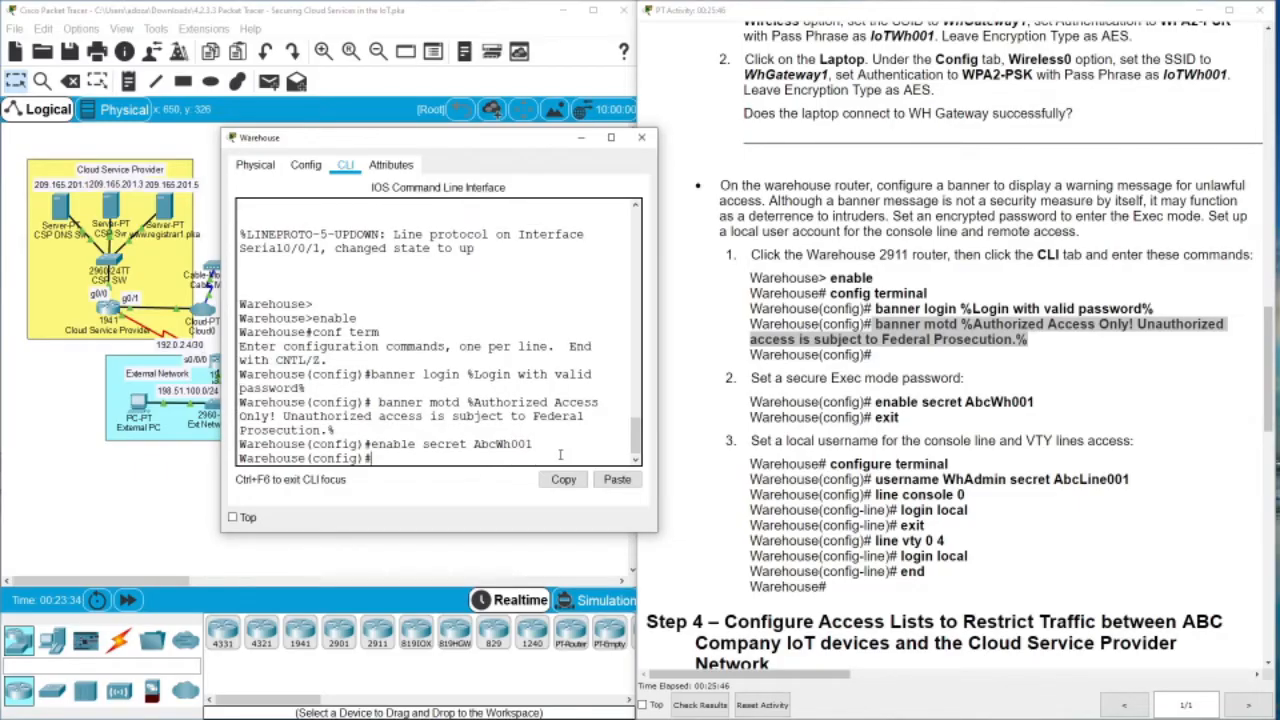
{"action": "type", "text": "exit"}
{"action": "key", "text": "Return"}
{"action": "key", "text": "Return"}
{"action": "key", "text": "Return"}
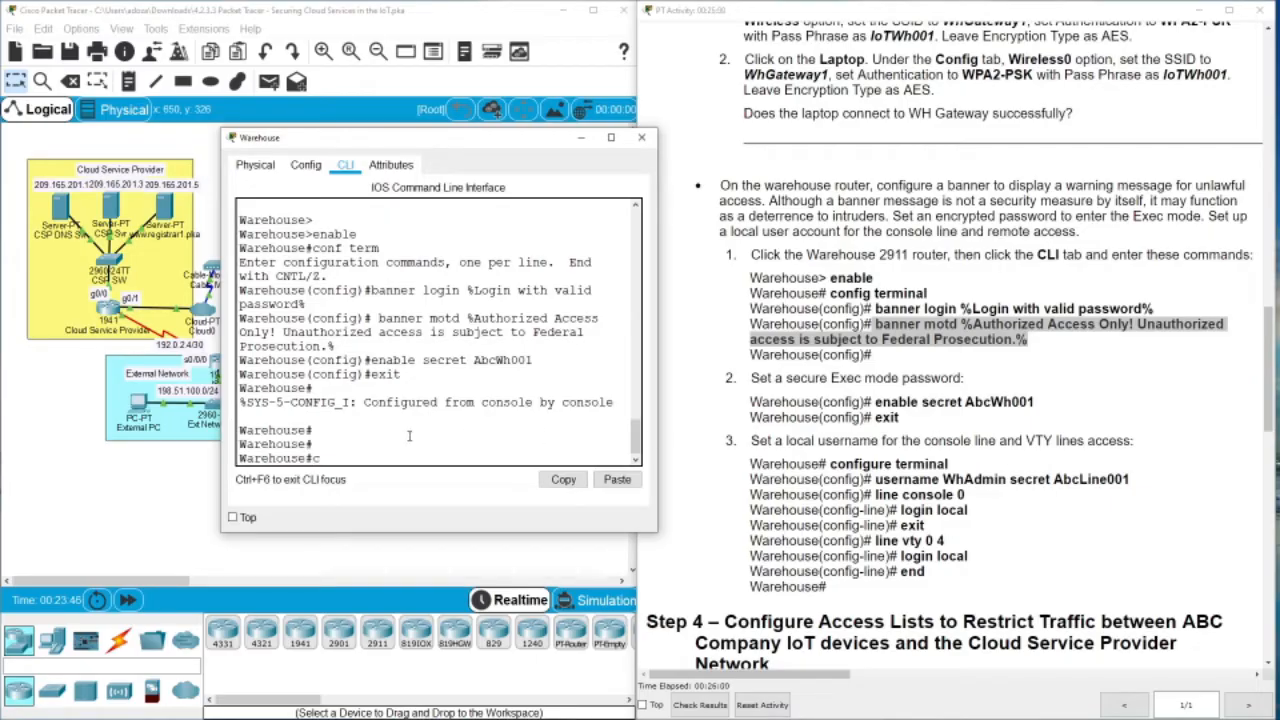
{"action": "type", "text": "onf te"}
{"action": "key", "text": "Return"}
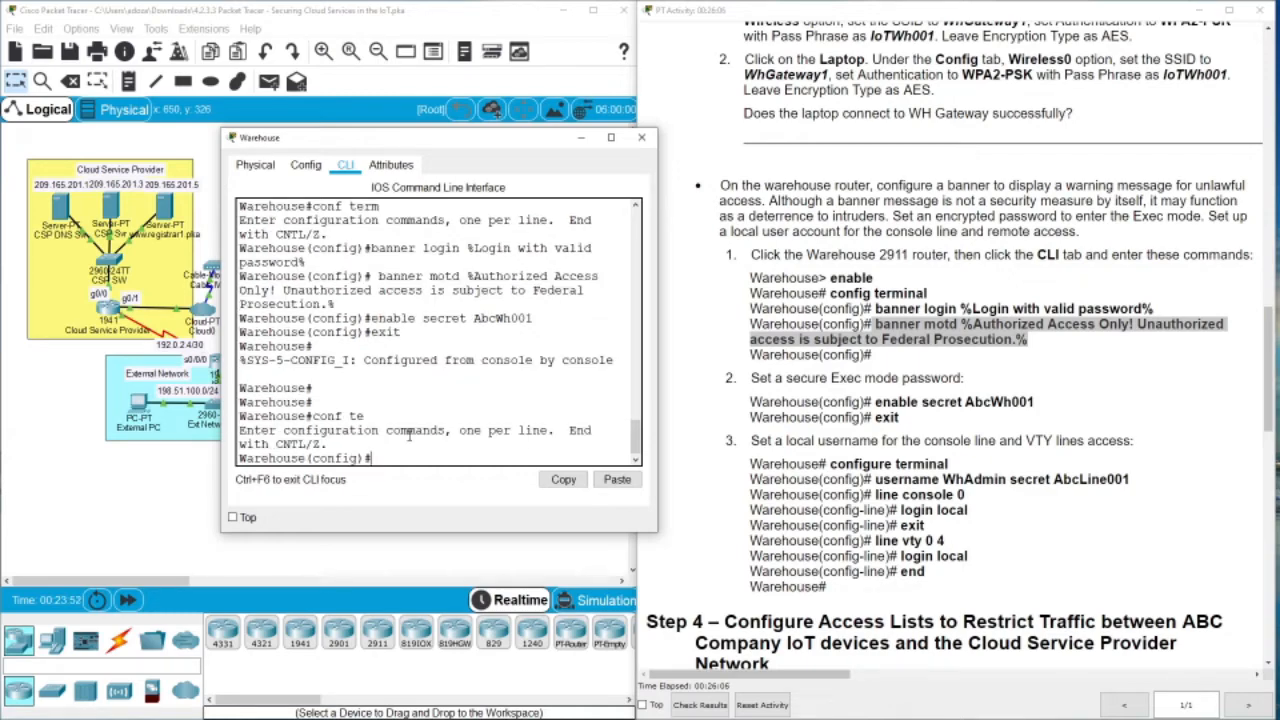
Create the local admin user with the username secret command from the instructions
{"action": "left_click_drag", "start_coordinate": [1131, 480], "coordinate": [874, 480]}
{"action": "key", "text": "ctrl+c"}
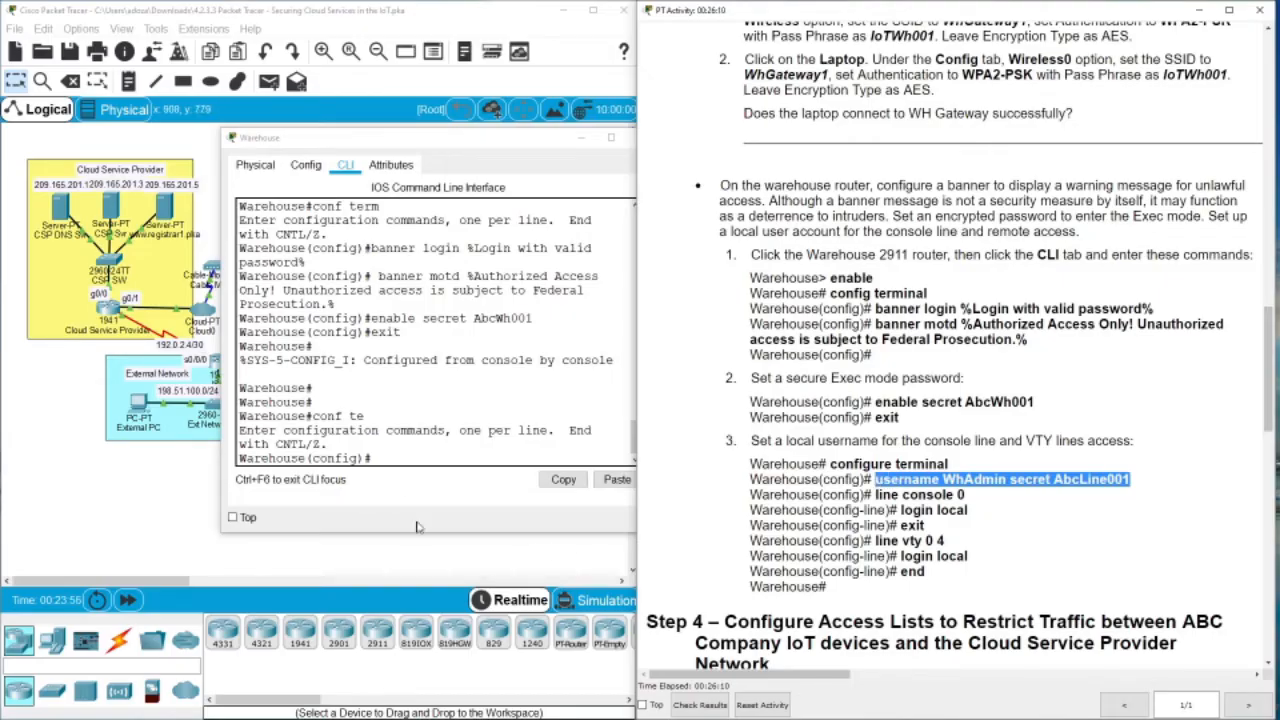
{"action": "left_click", "coordinate": [388, 458]}
{"action": "right_click", "coordinate": [388, 458]}
{"action": "left_click", "coordinate": [420, 484]}
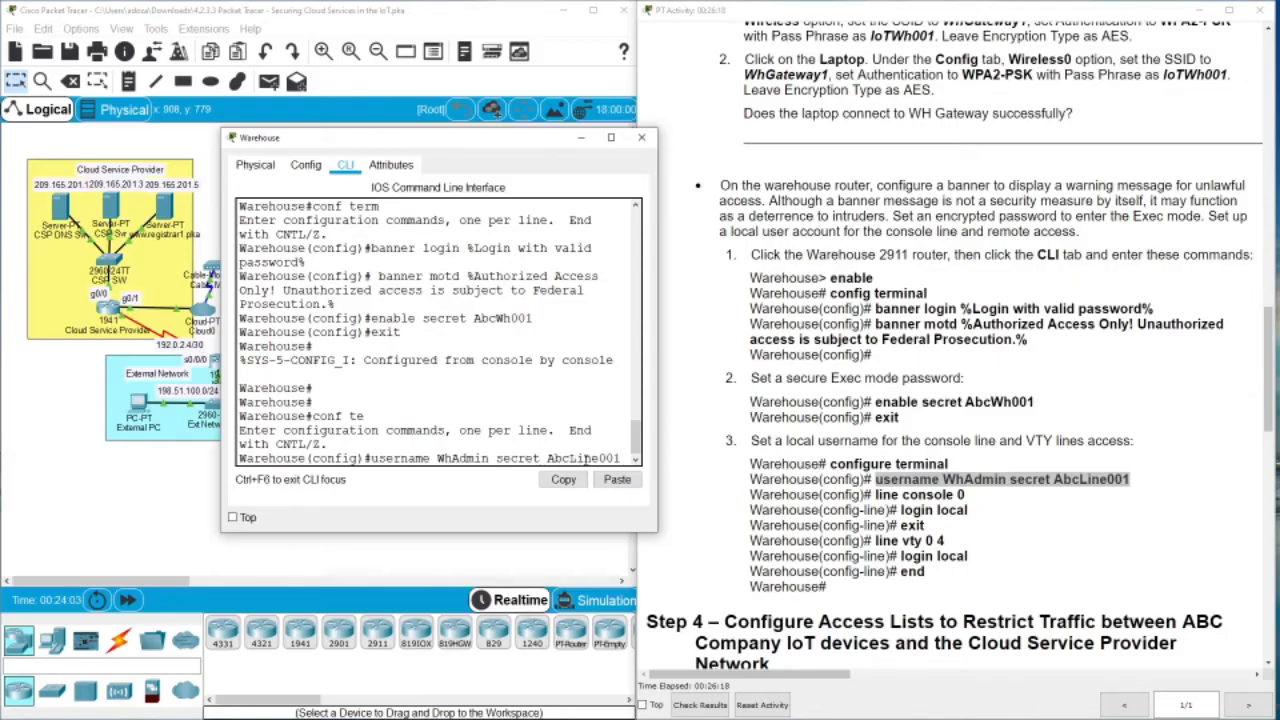
{"action": "key", "text": "Return"}
Require local login on the console line (line con 0)
{"action": "type", "text": "line con 0"}
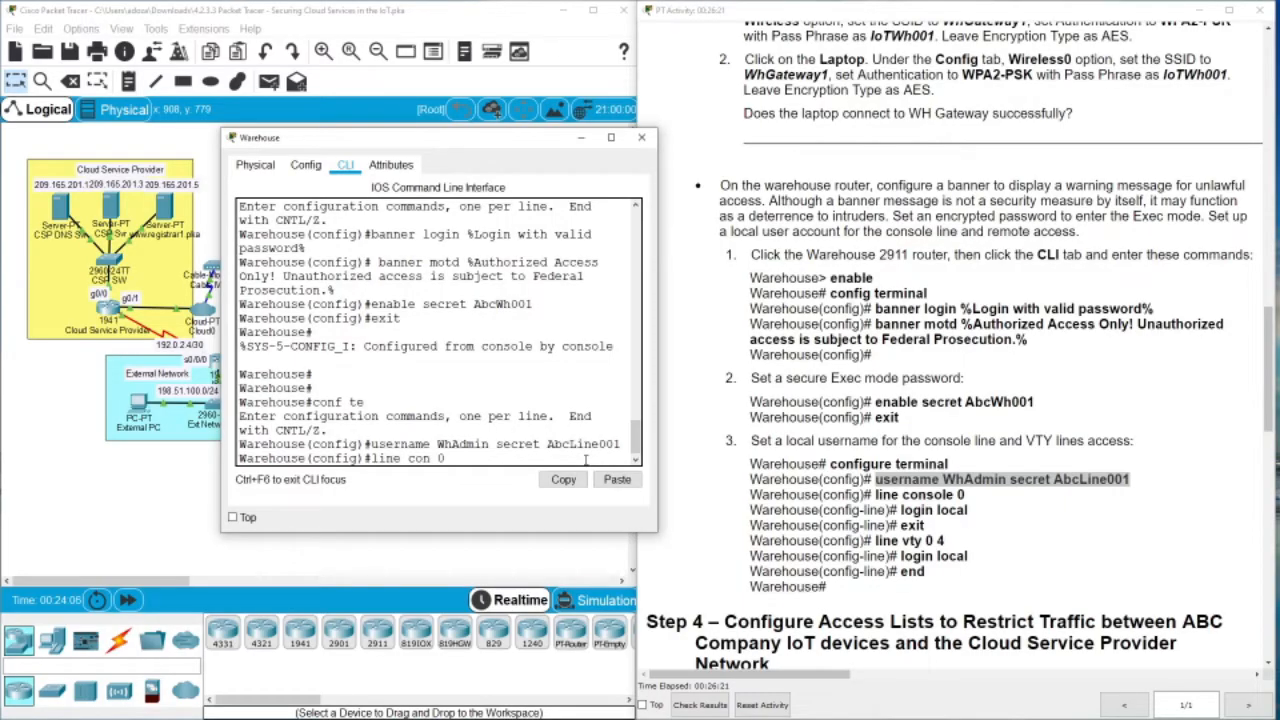
{"action": "key", "text": "Return"}
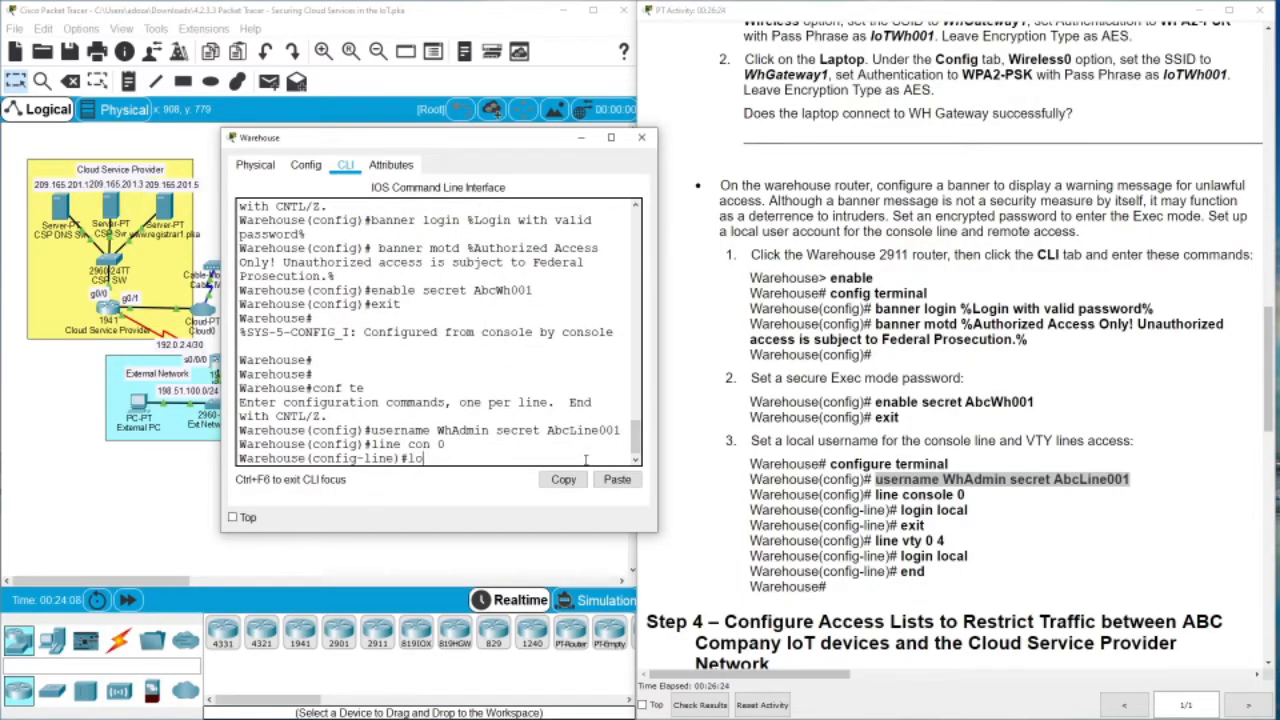
{"action": "type", "text": "logon local"}
{"action": "key", "text": "Return"}
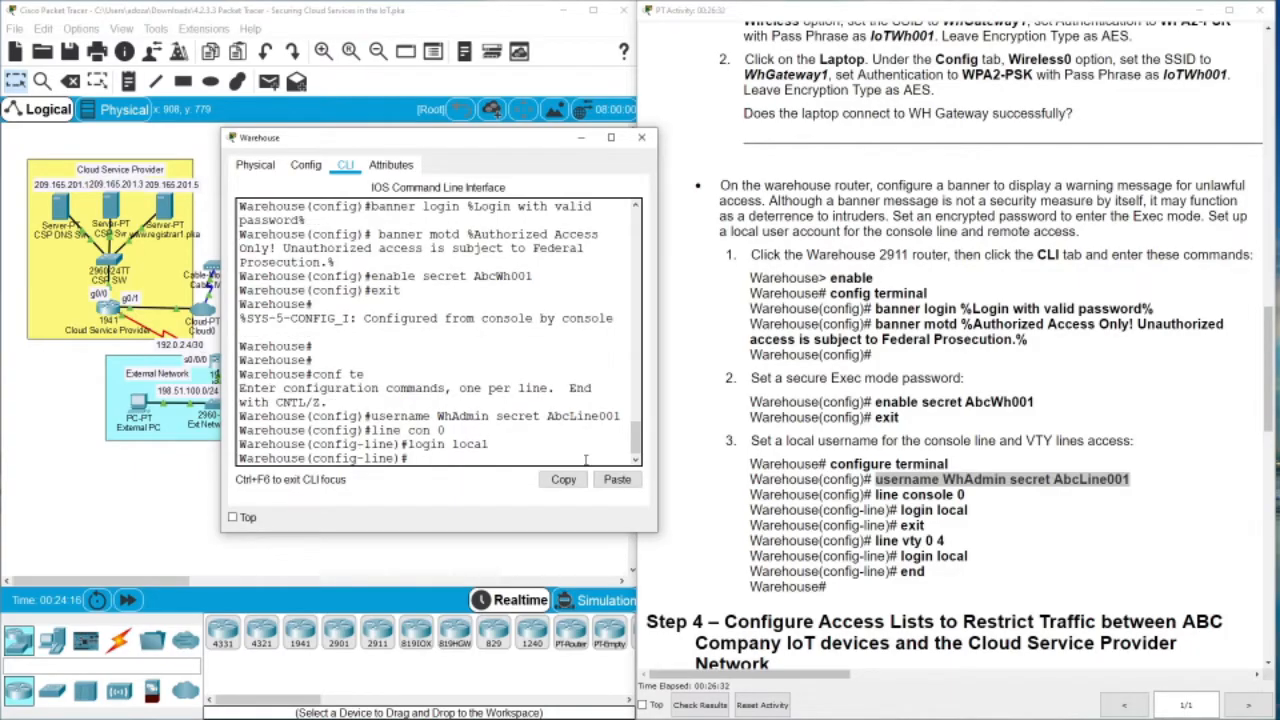
{"action": "type", "text": "exit"}
{"action": "key", "text": "Return"}
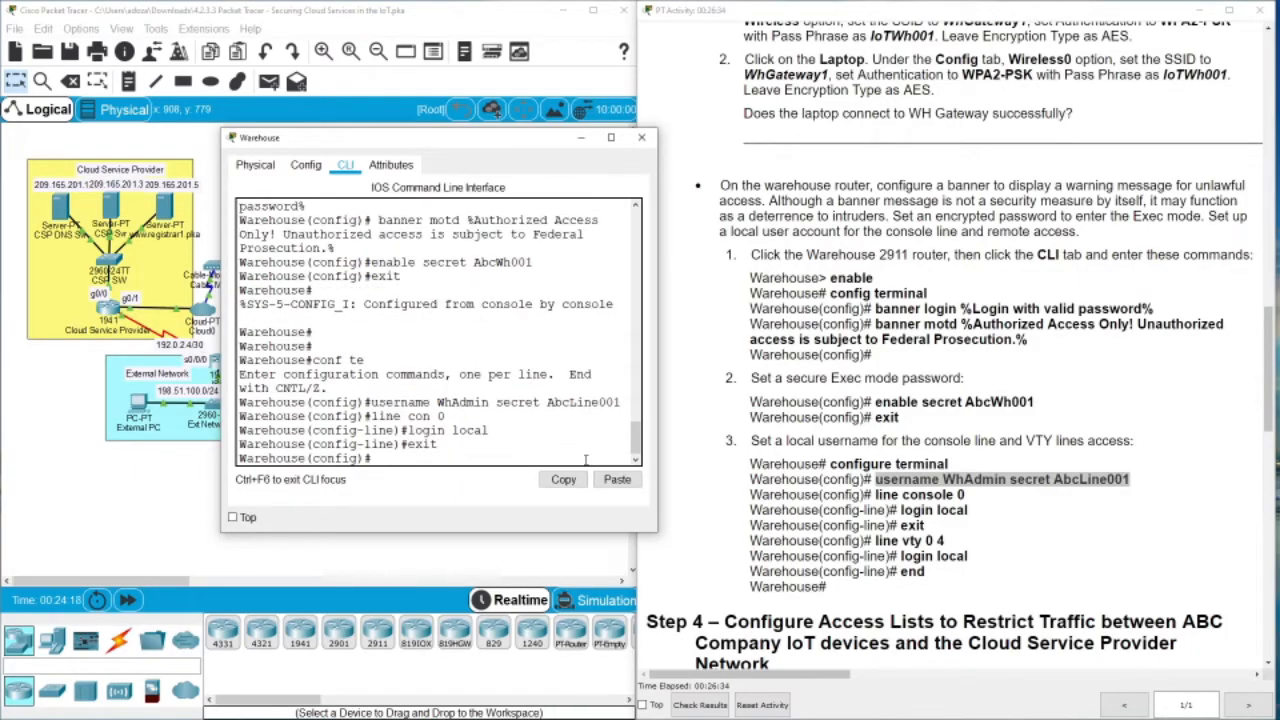
{"action": "key", "text": "Return"}
{"action": "key", "text": "Return"}
{"action": "key", "text": "Return"}
Require local login on VTY lines 0 4 and end configuration
{"action": "type", "text": "lin"}
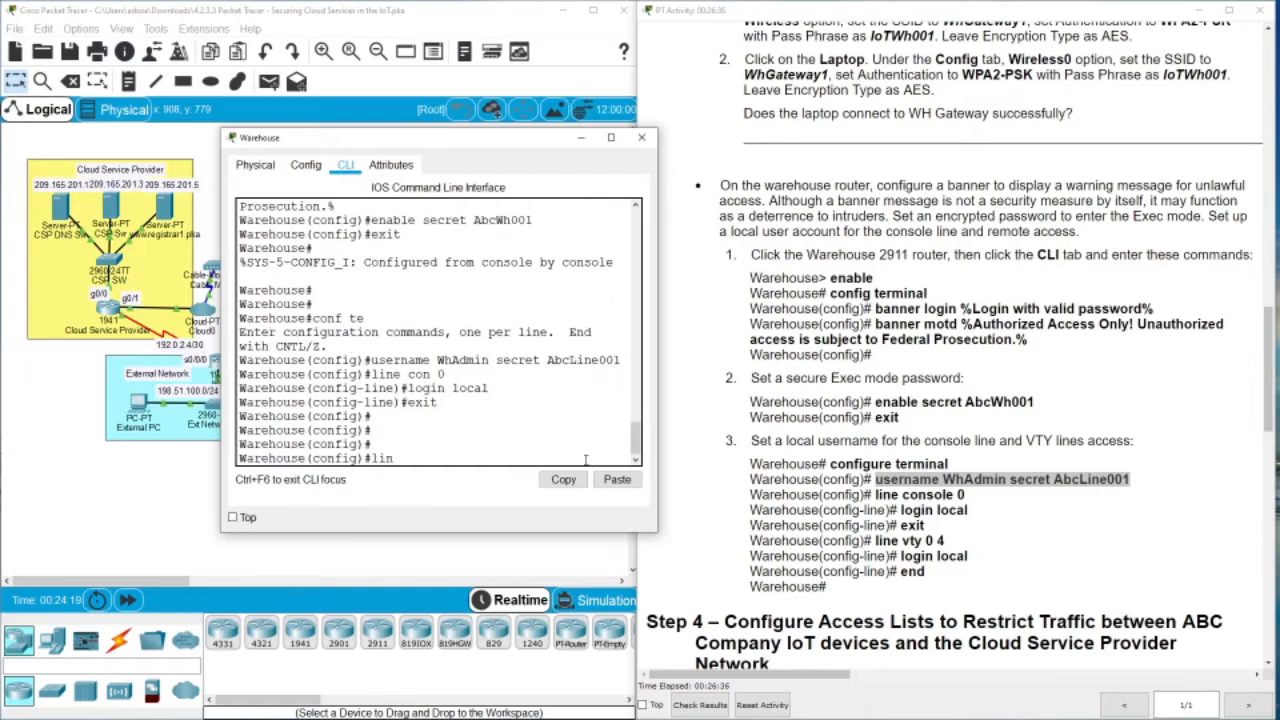
{"action": "type", "text": "e vty 0 4"}
{"action": "key", "text": "Return"}
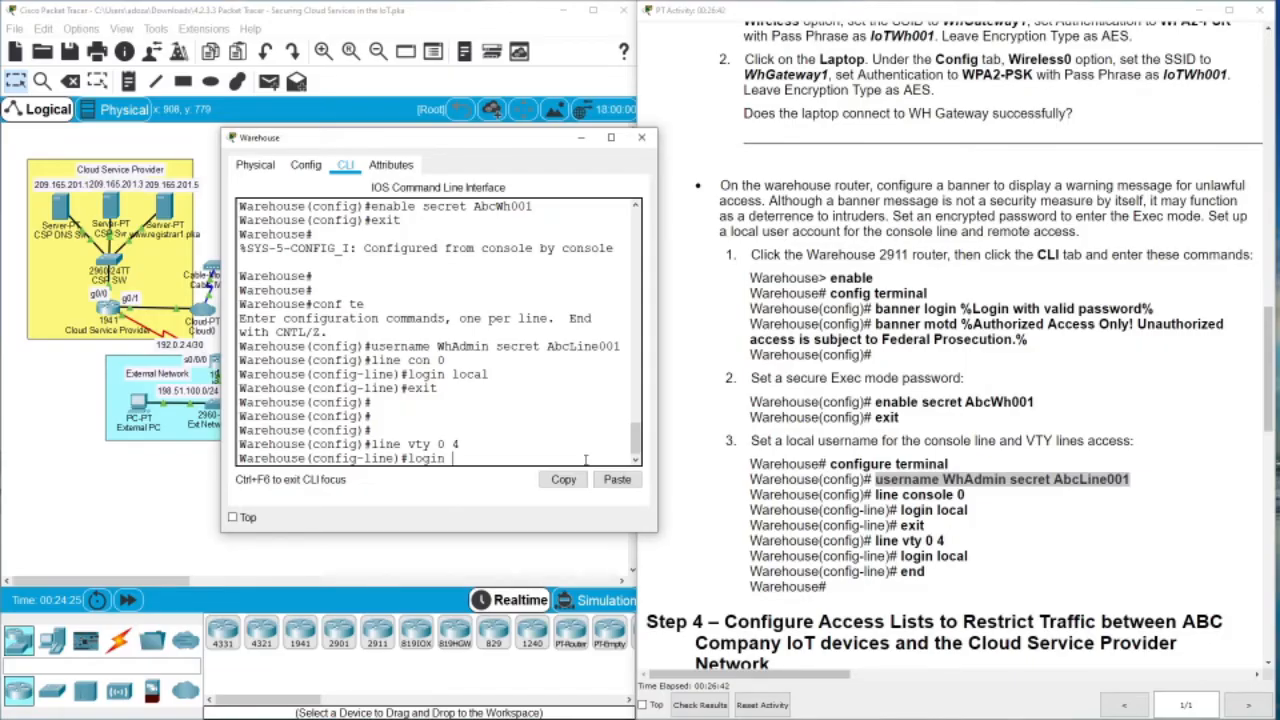
{"action": "type", "text": "login local"}
{"action": "key", "text": "Return"}
{"action": "type", "text": "end"}
{"action": "key", "text": "Return"}
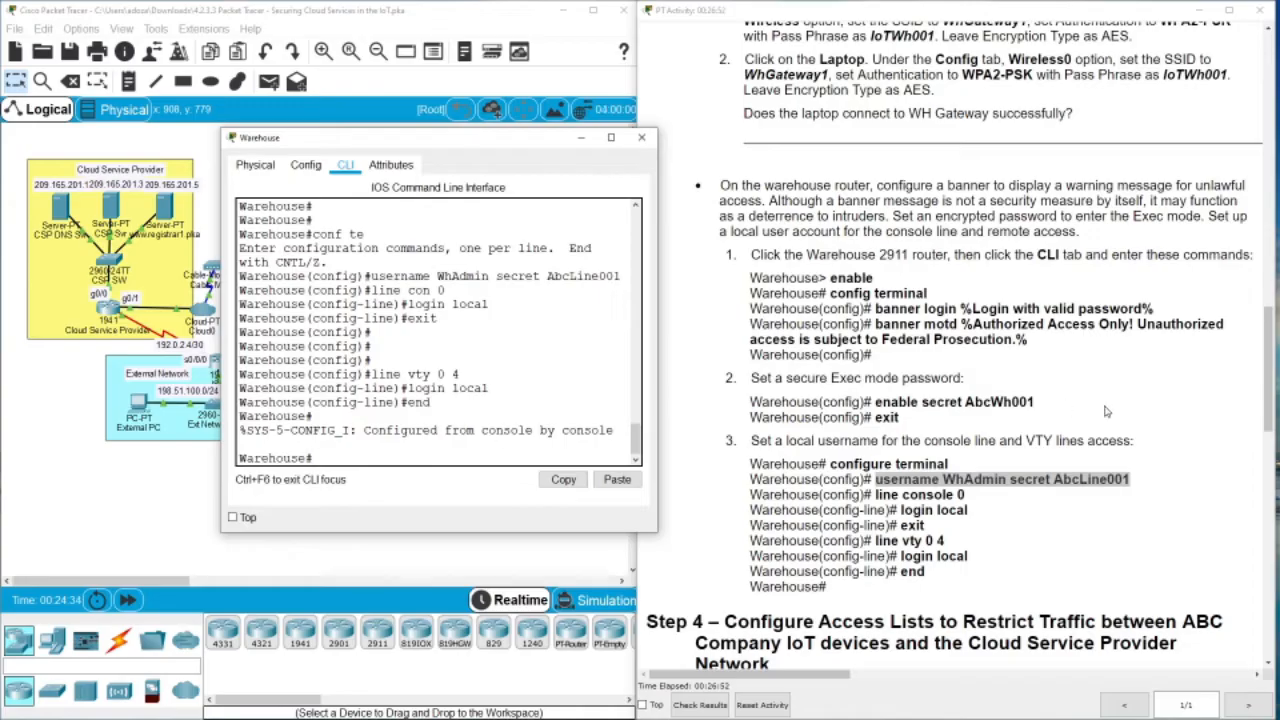
Scroll the instructions to Step 4 and move the router console down to reveal the Warehouse topology
{"action": "left_click_drag", "start_coordinate": [1268, 326], "coordinate": [1254, 412]}
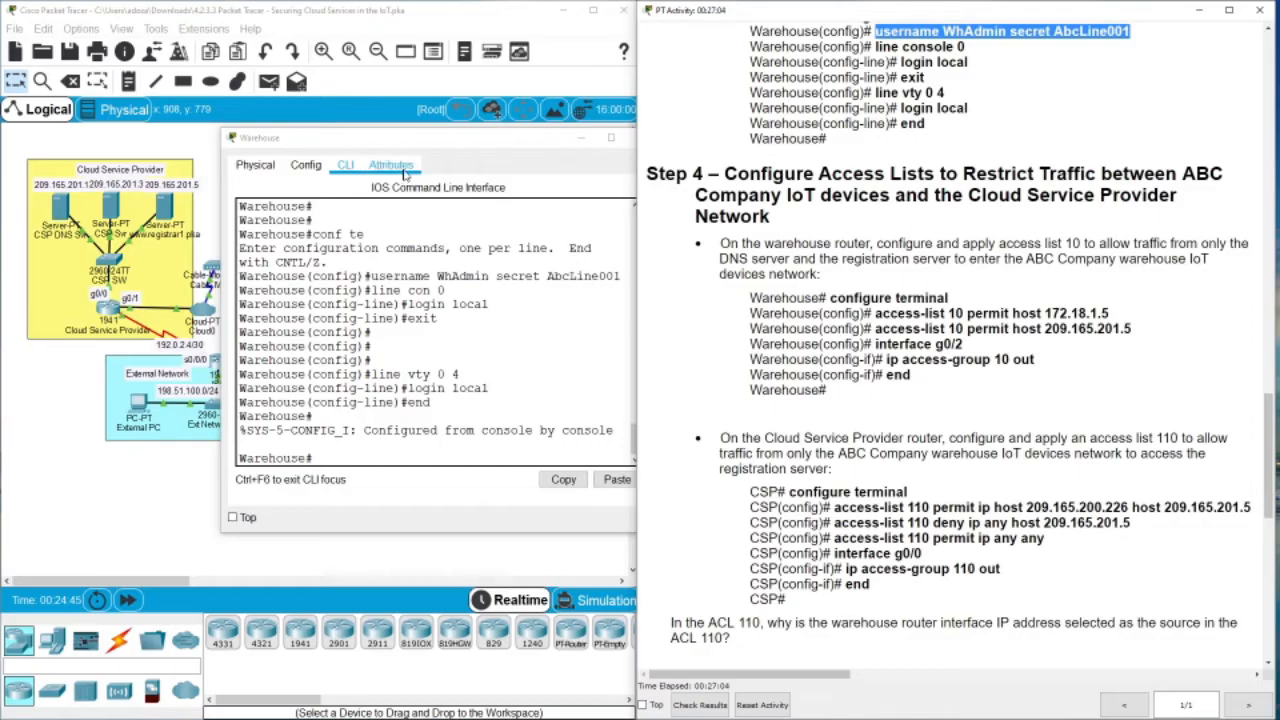
{"action": "left_click_drag", "start_coordinate": [404, 145], "coordinate": [405, 480]}
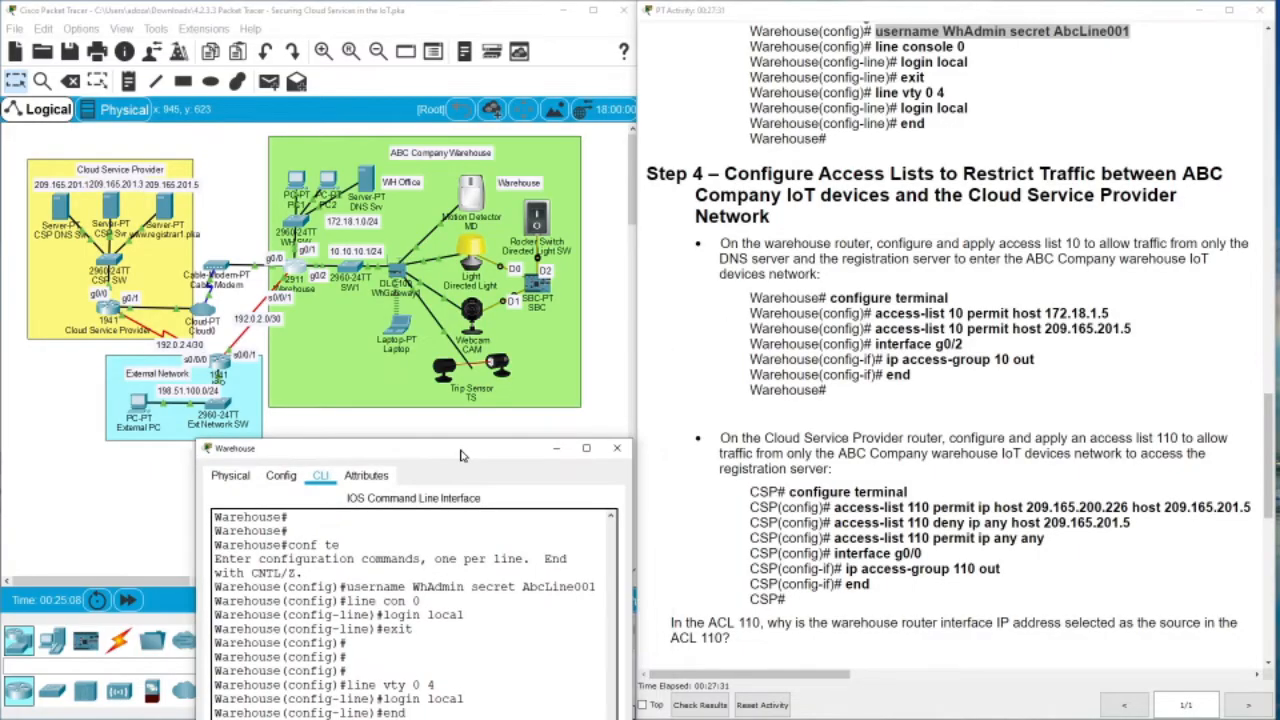
{"action": "left_click_drag", "start_coordinate": [496, 472], "coordinate": [468, 454]}
Check DNS Srv's IP configuration shows IPv4 address 172.18.1.5, then close it
{"action": "left_click", "coordinate": [368, 180]}
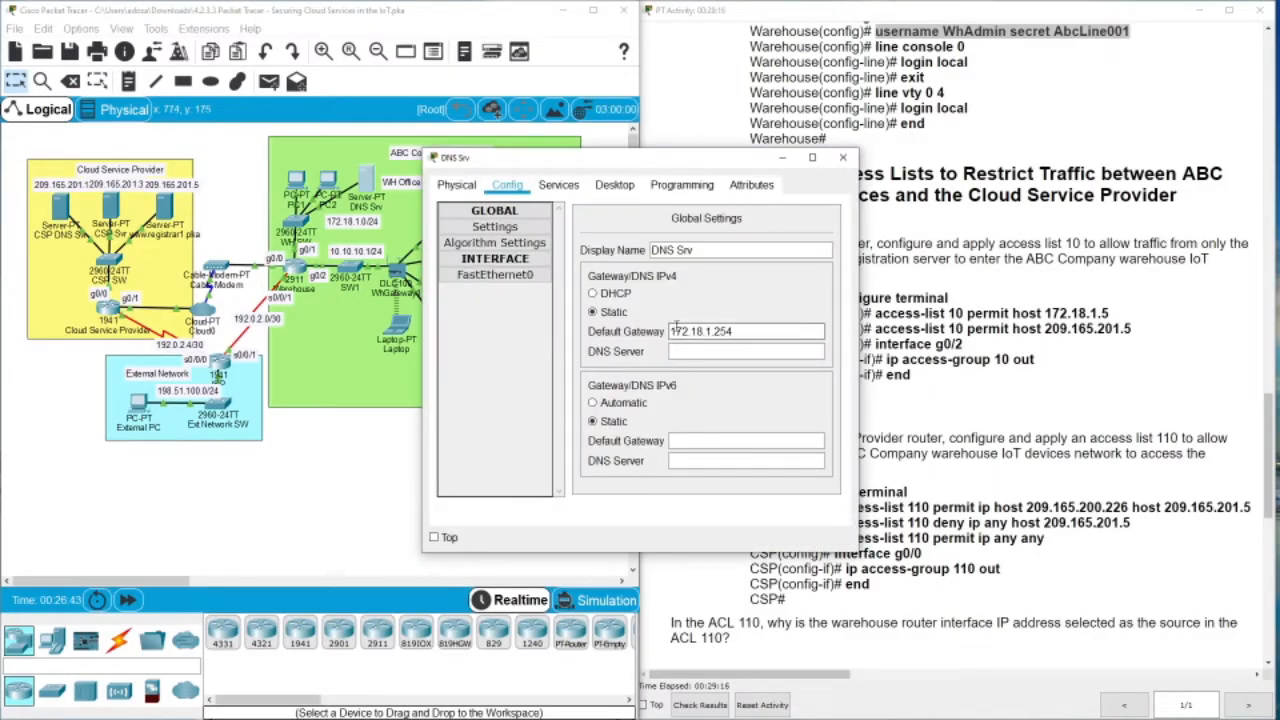
{"action": "left_click_drag", "start_coordinate": [737, 331], "coordinate": [661, 320]}
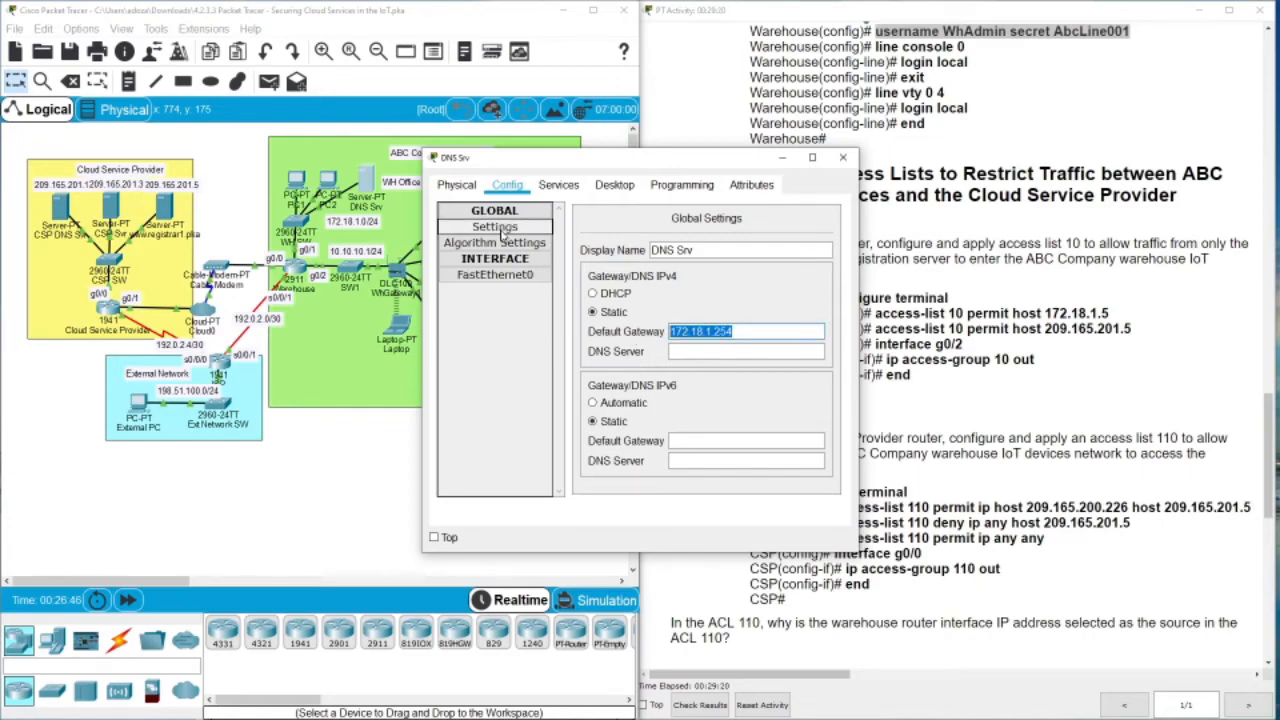
{"action": "left_click", "coordinate": [614, 185]}
{"action": "left_click", "coordinate": [505, 240]}
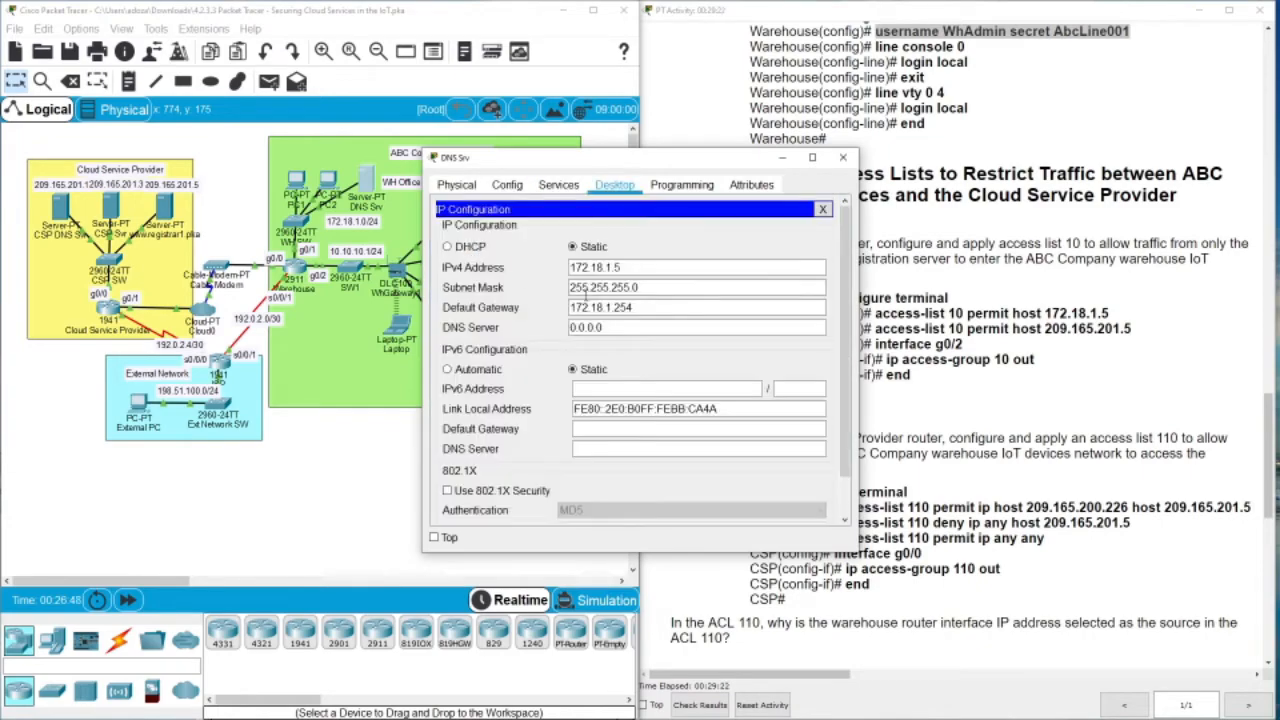
{"action": "left_click_drag", "start_coordinate": [626, 268], "coordinate": [573, 268]}
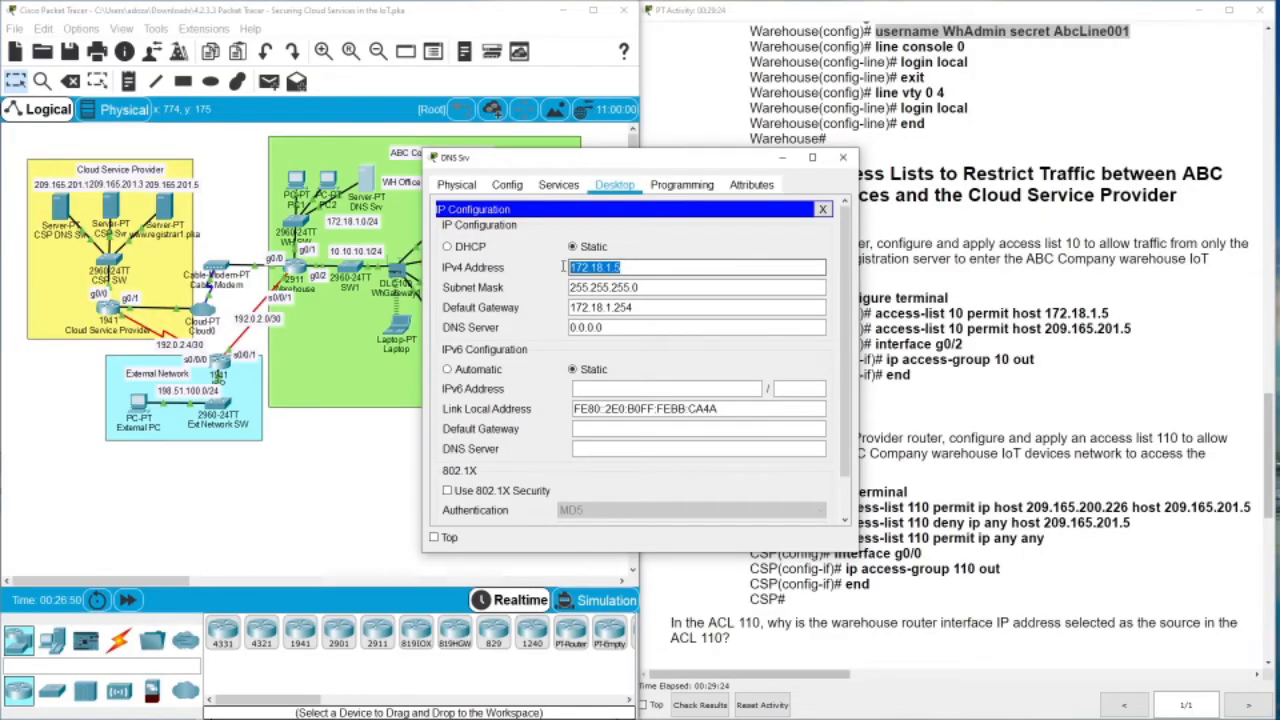
{"action": "left_click", "coordinate": [507, 185]}
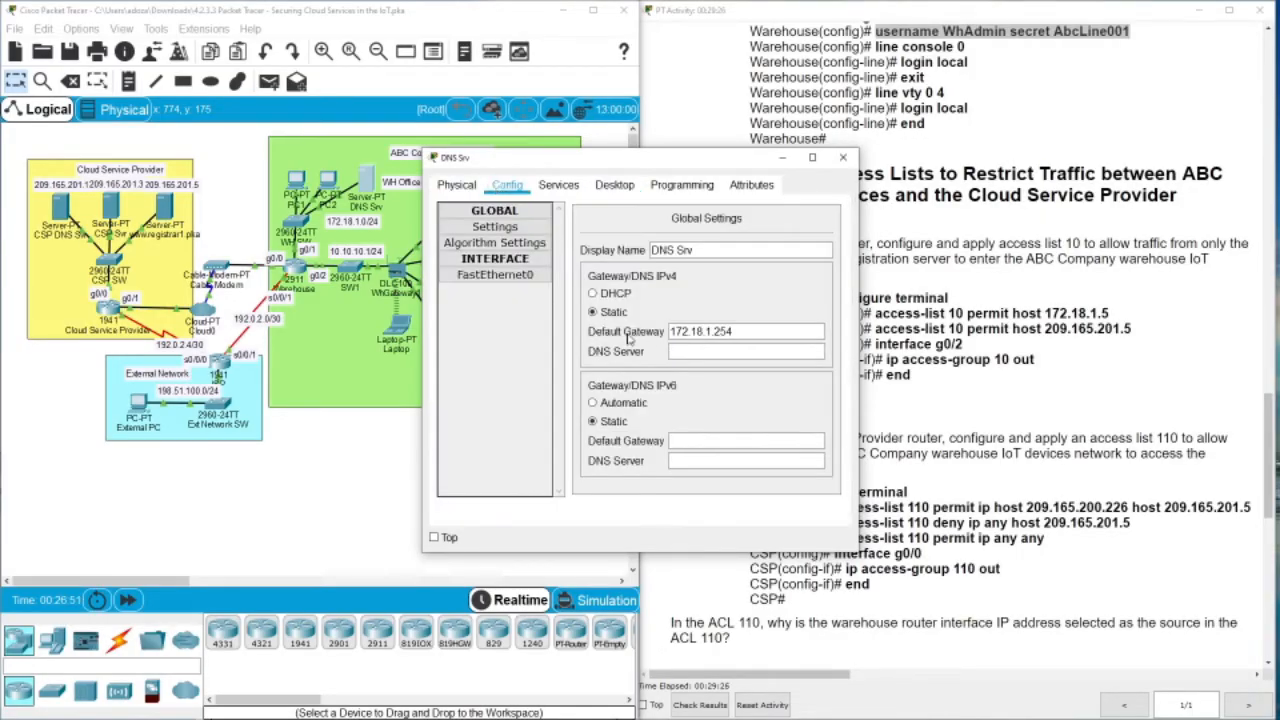
{"action": "left_click", "coordinate": [706, 333]}
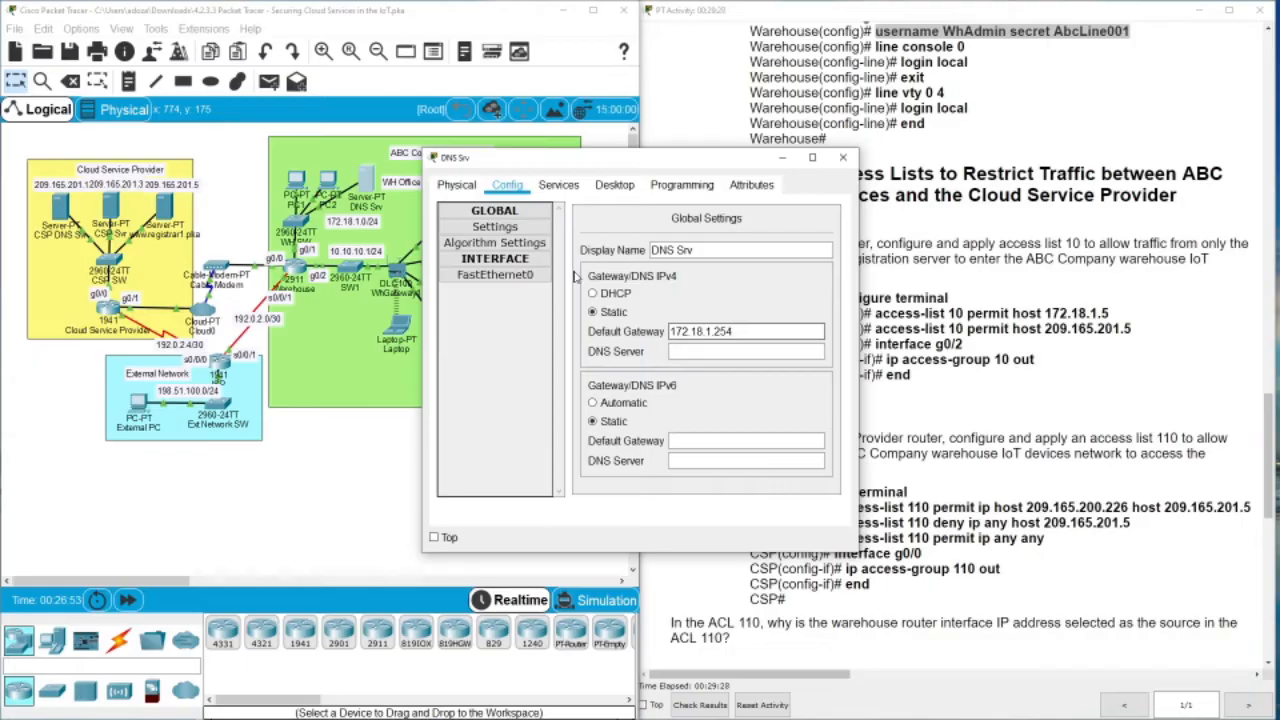
{"action": "left_click", "coordinate": [614, 185]}
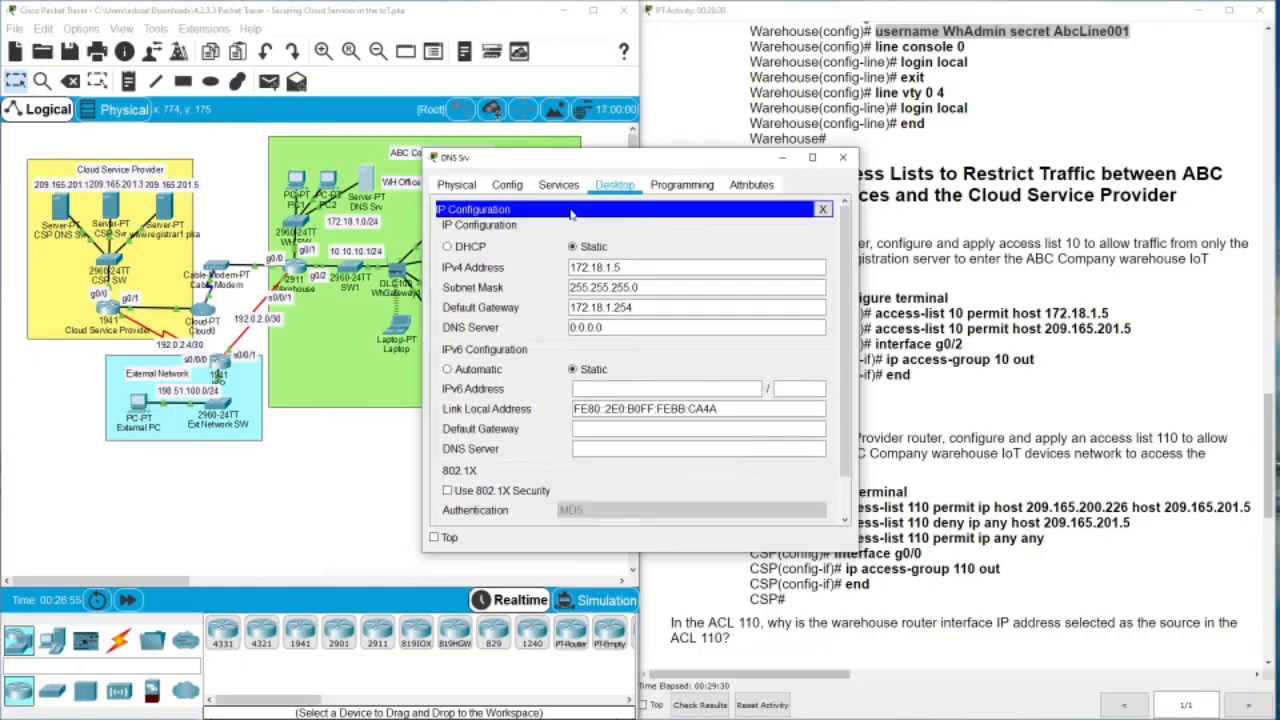
{"action": "left_click", "coordinate": [456, 185]}
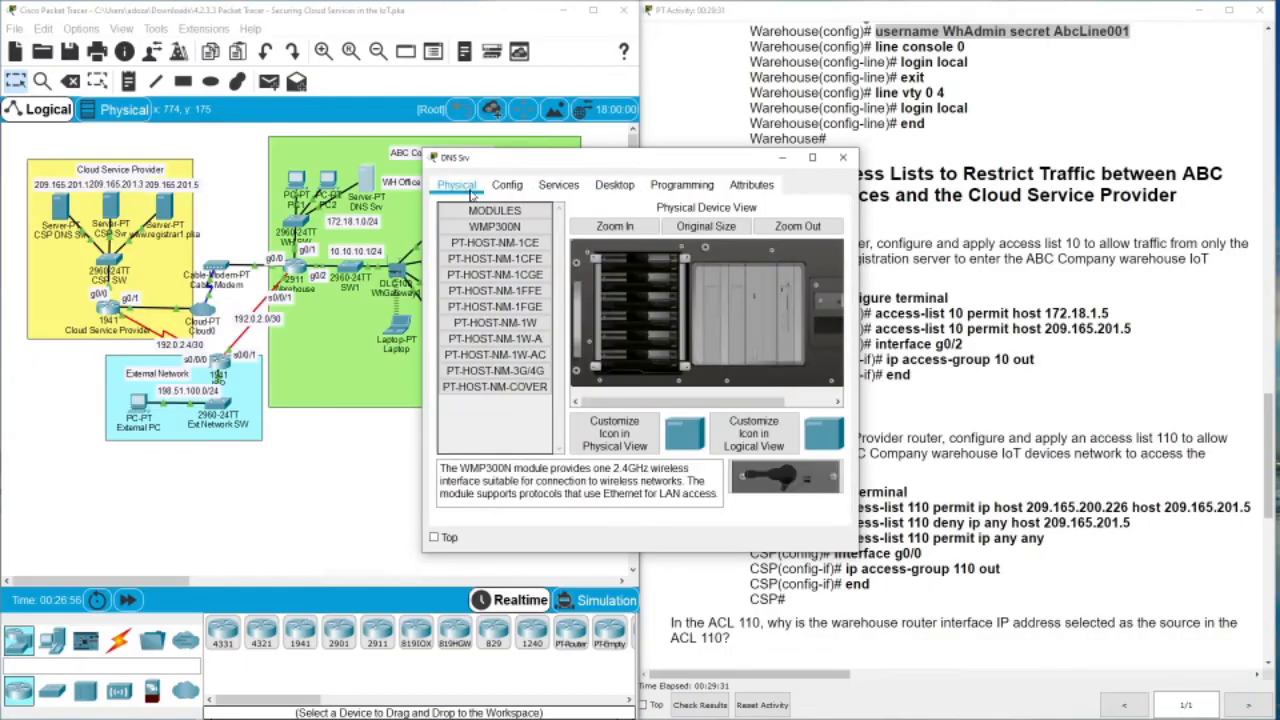
{"action": "left_click", "coordinate": [614, 185]}
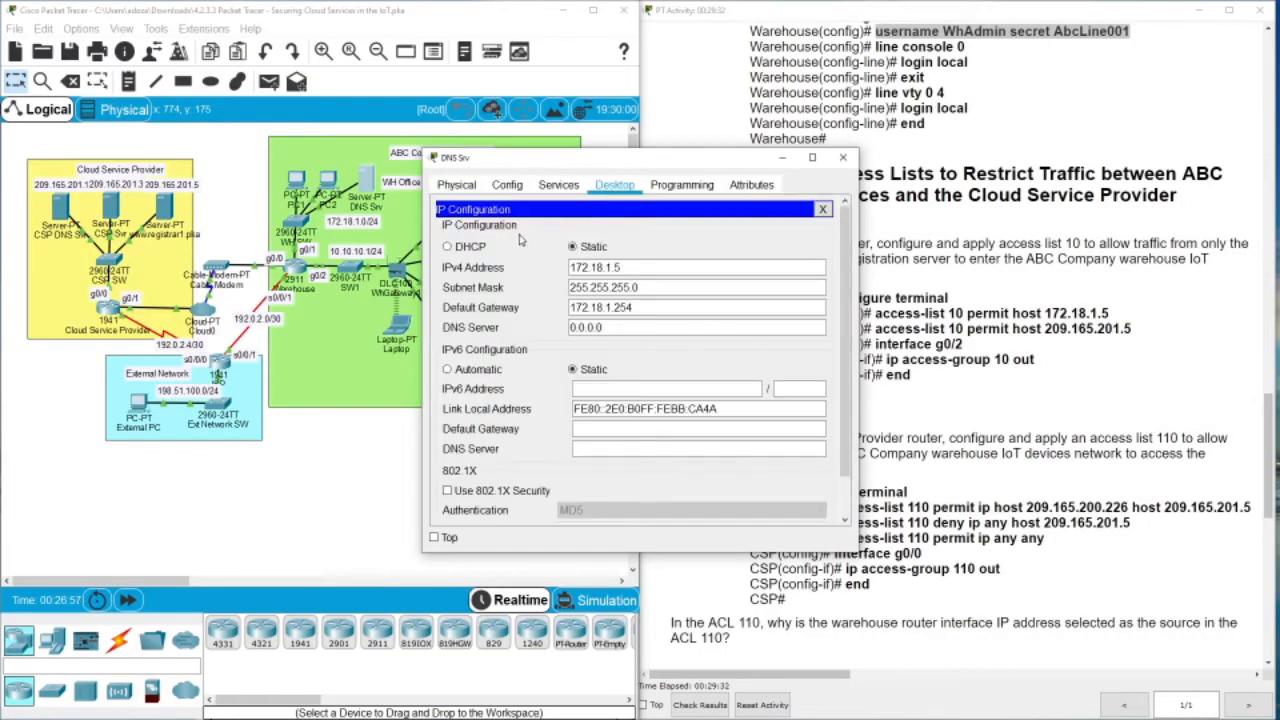
{"action": "left_click", "coordinate": [575, 267]}
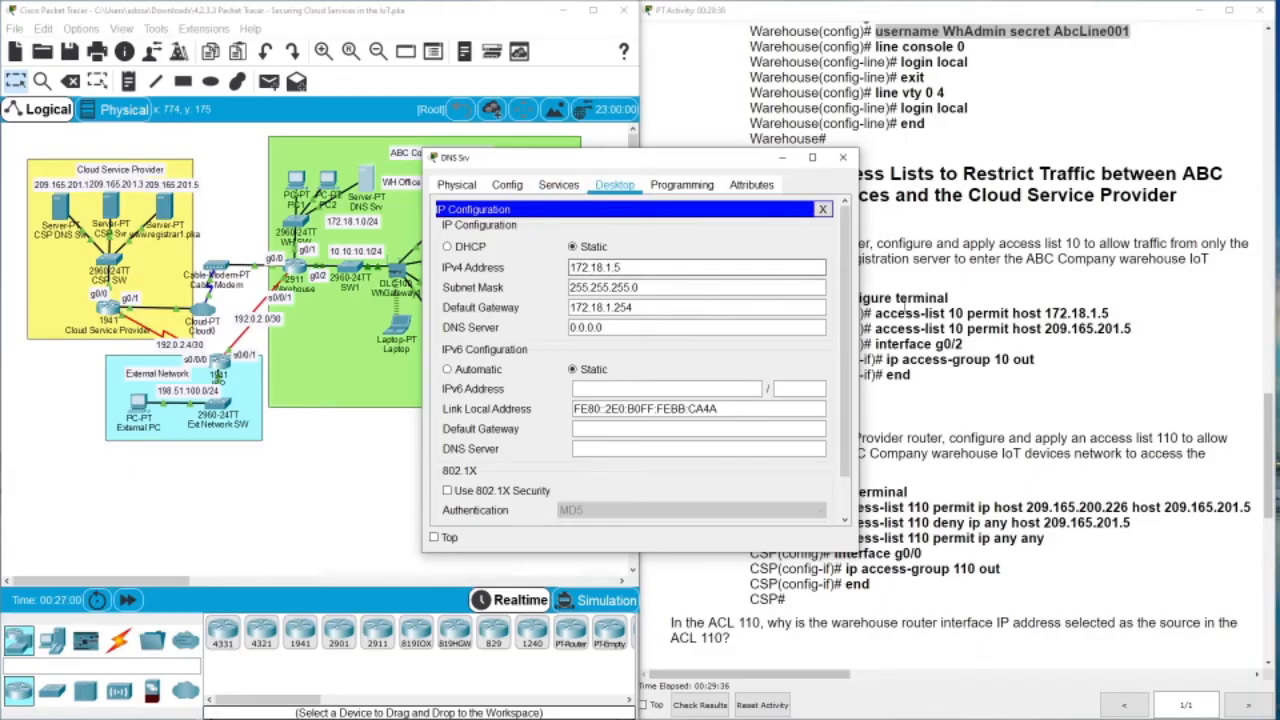
{"action": "left_click", "coordinate": [843, 157]}
Check the registrar server's IPv4 address 209.165.201.5 and close its window
{"action": "left_click", "coordinate": [165, 207]}
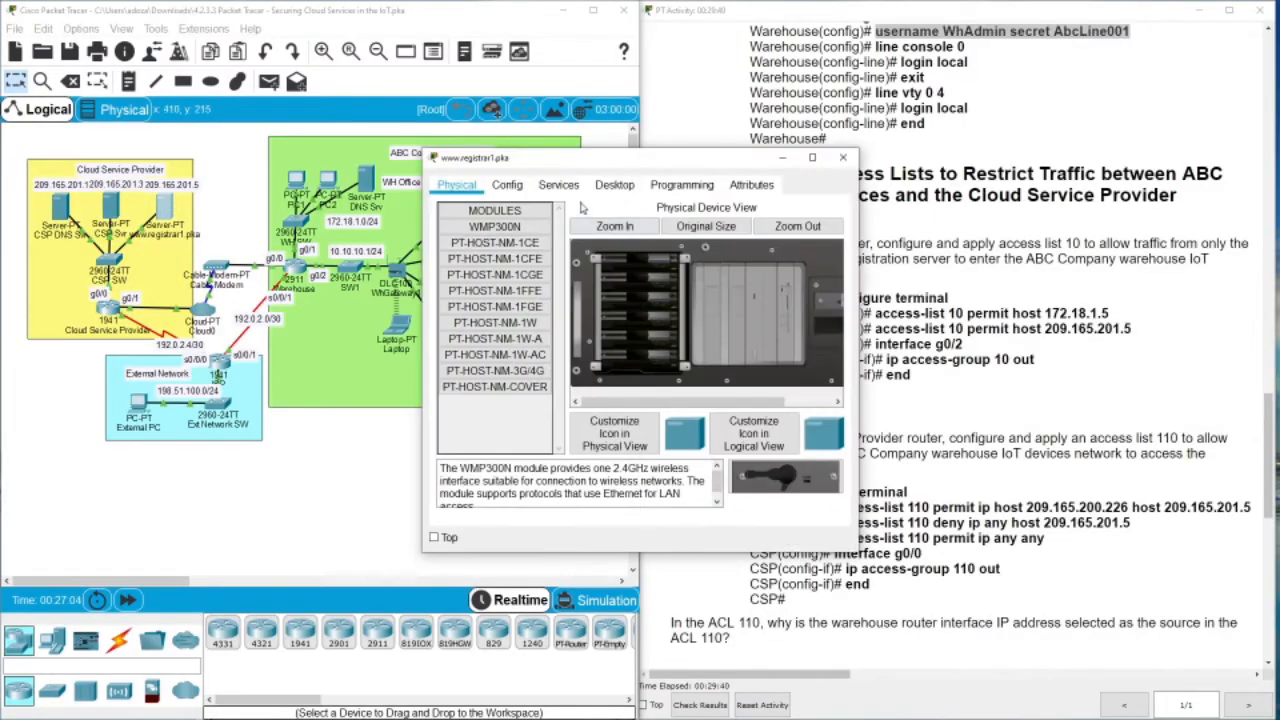
{"action": "left_click", "coordinate": [614, 185]}
{"action": "left_click", "coordinate": [490, 275]}
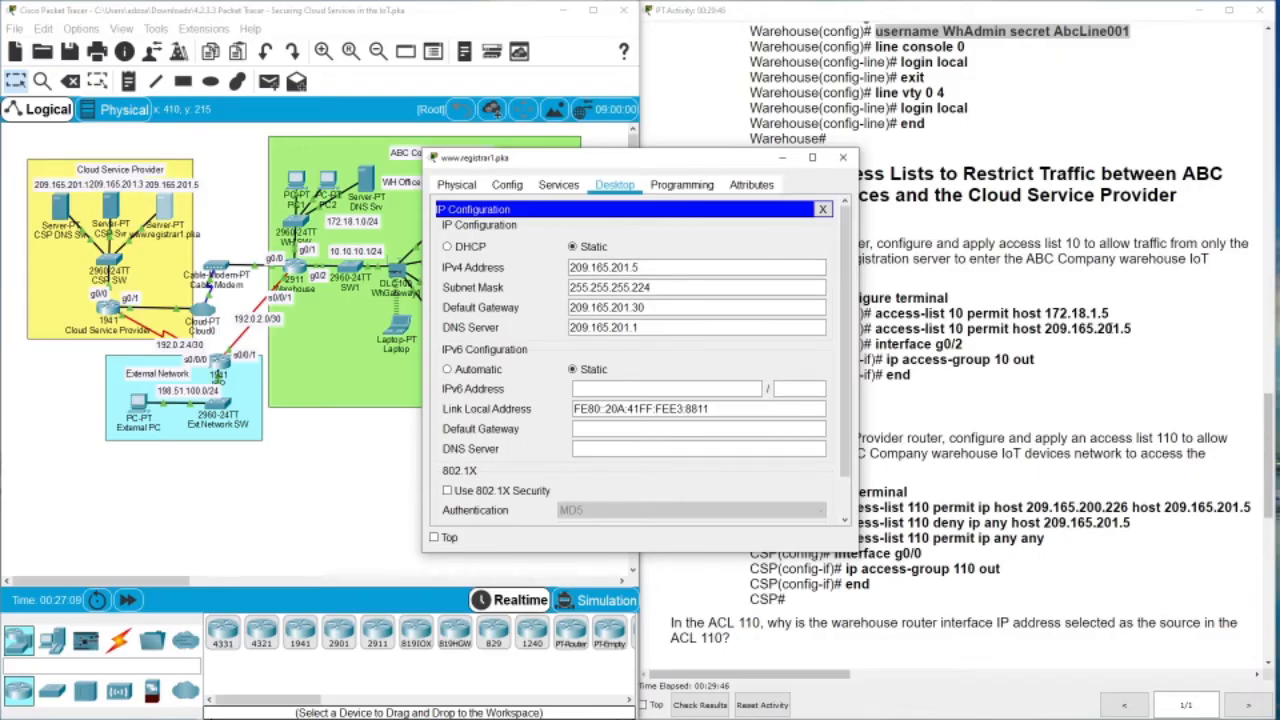
{"action": "left_click", "coordinate": [843, 157]}
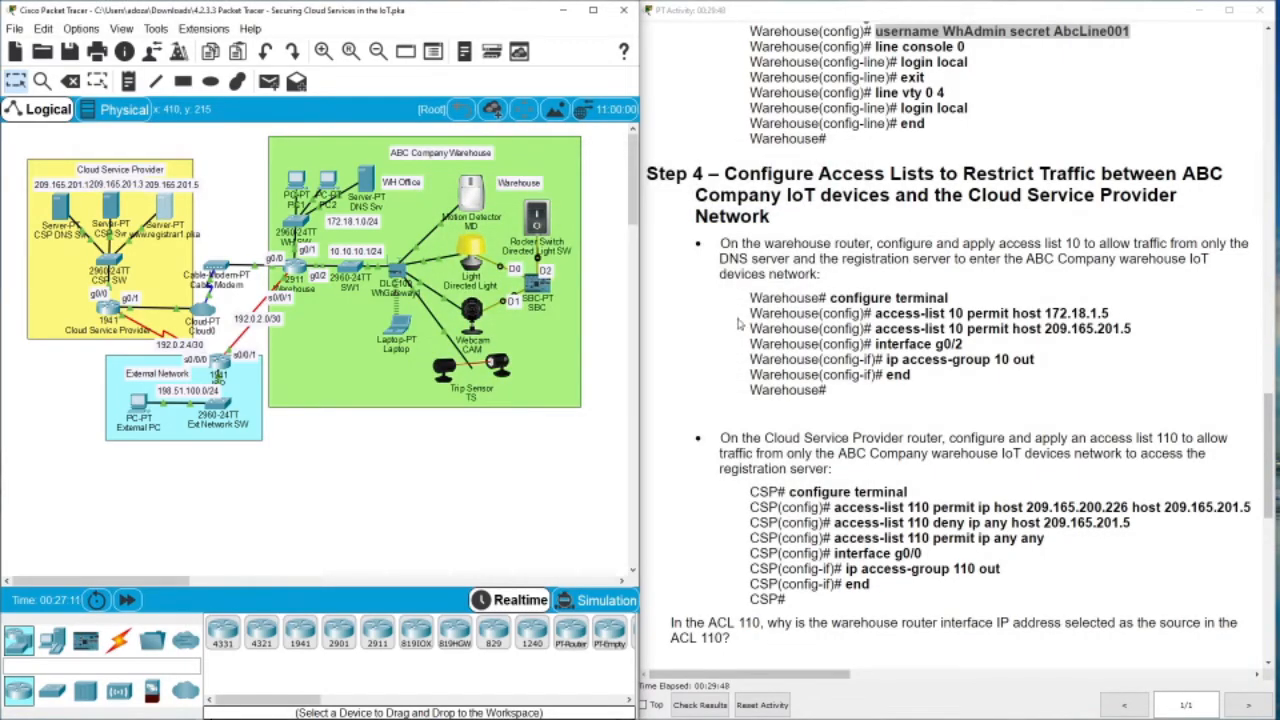
Open the Warehouse router's CLI and enter global configuration mode
{"action": "left_click", "coordinate": [298, 272]}
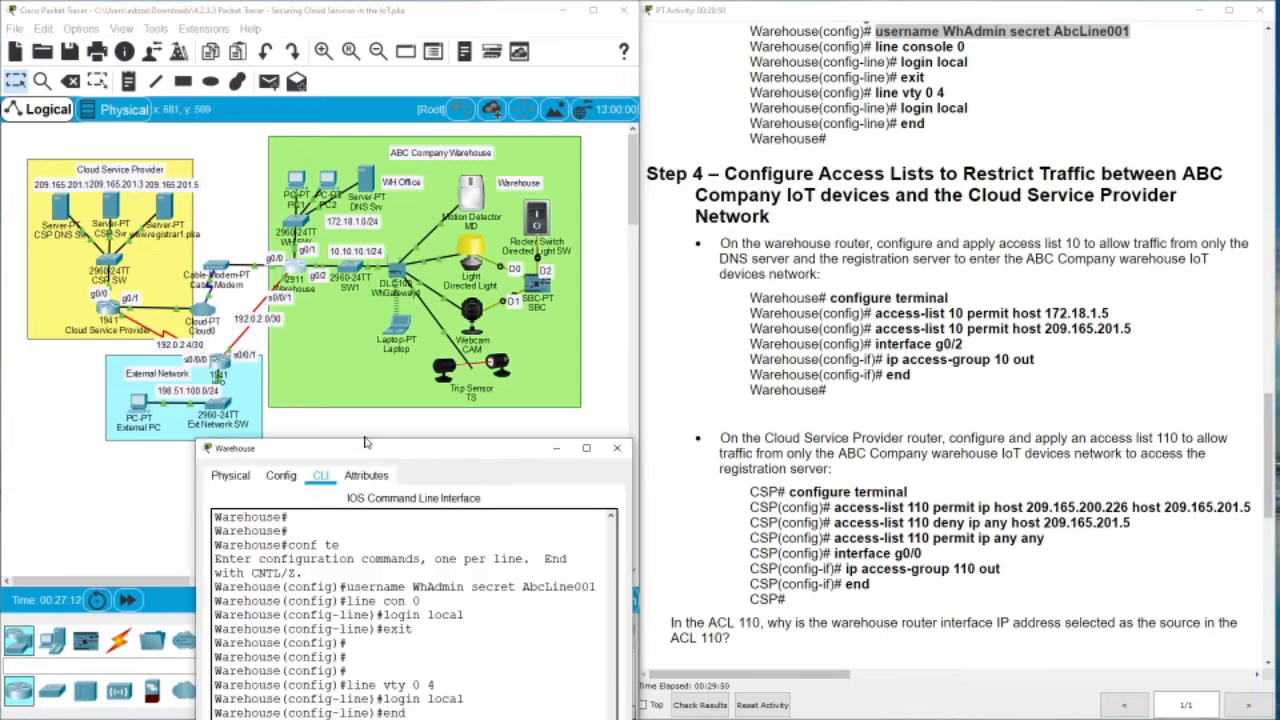
{"action": "left_click_drag", "start_coordinate": [363, 452], "coordinate": [326, 180]}
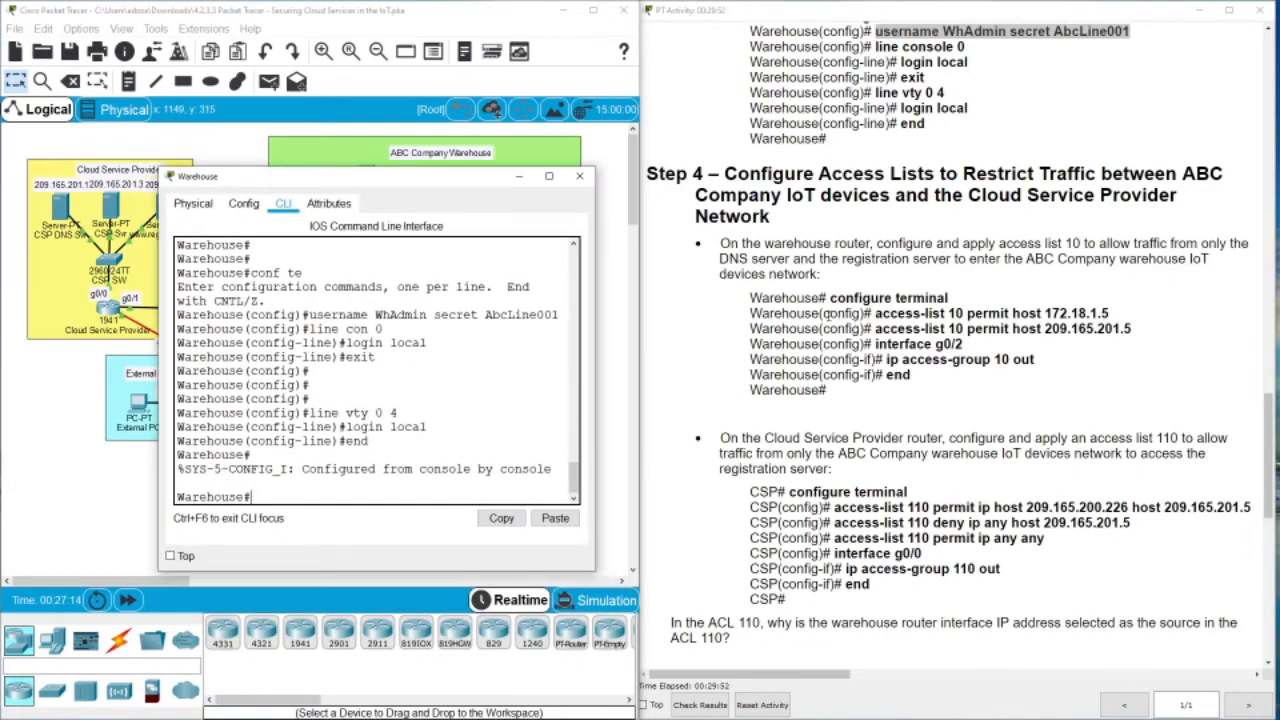
{"action": "left_click_drag", "start_coordinate": [442, 180], "coordinate": [347, 485]}
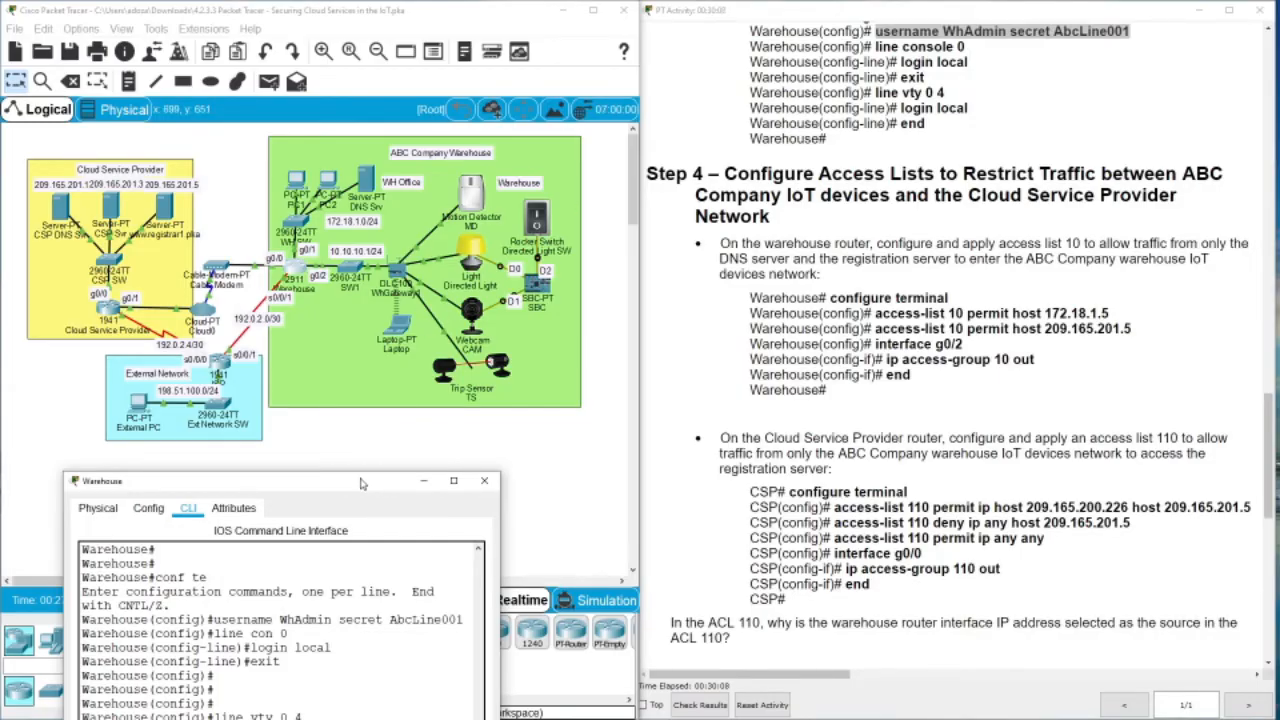
{"action": "left_click_drag", "start_coordinate": [363, 484], "coordinate": [561, 190]}
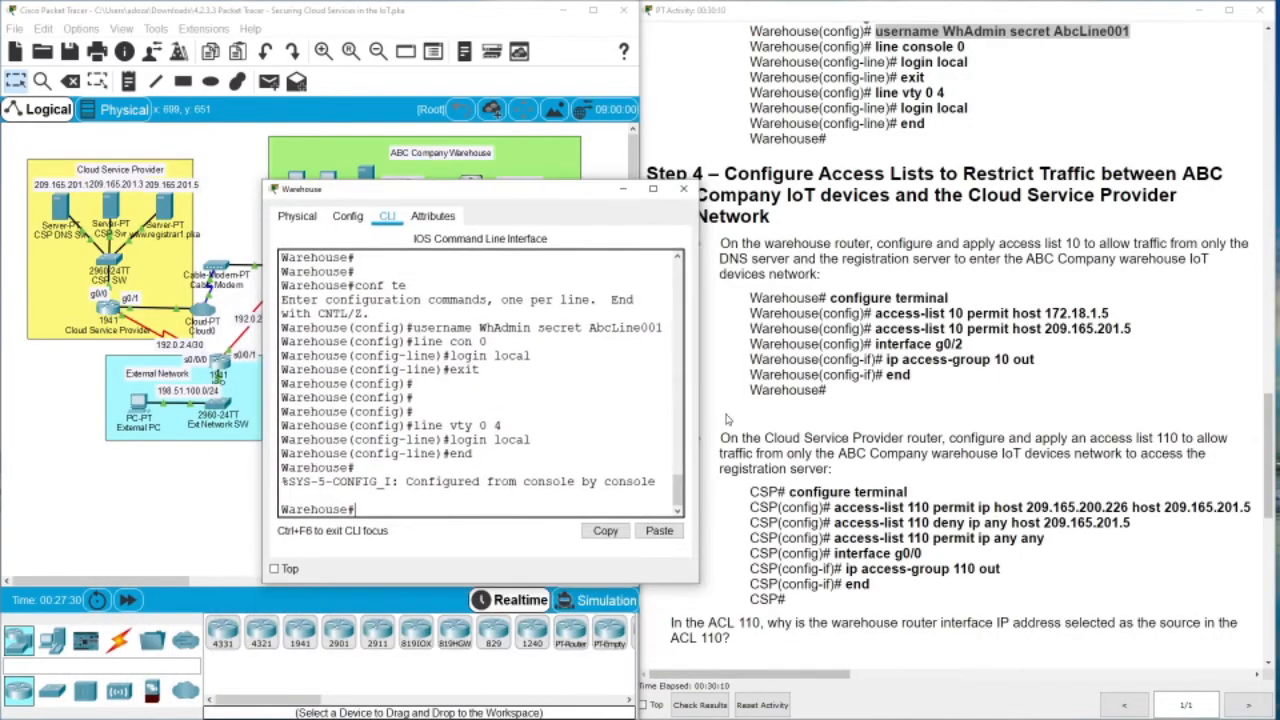
{"action": "type", "text": "conf ter"}
{"action": "key", "text": "Return"}
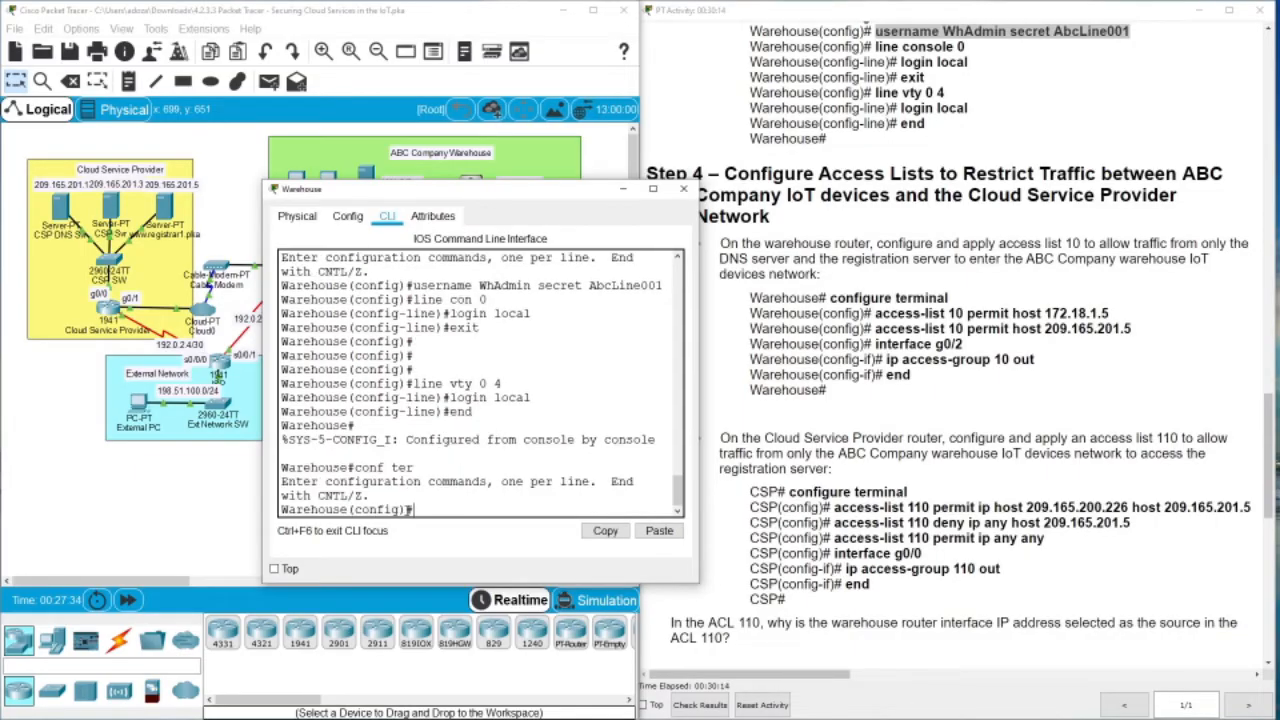
Create access-list 10 permitting hosts 172.18.1.5 and 209.165.201.5
{"action": "left_click_drag", "start_coordinate": [875, 313], "coordinate": [1113, 320]}
{"action": "key", "text": "ctrl+c"}
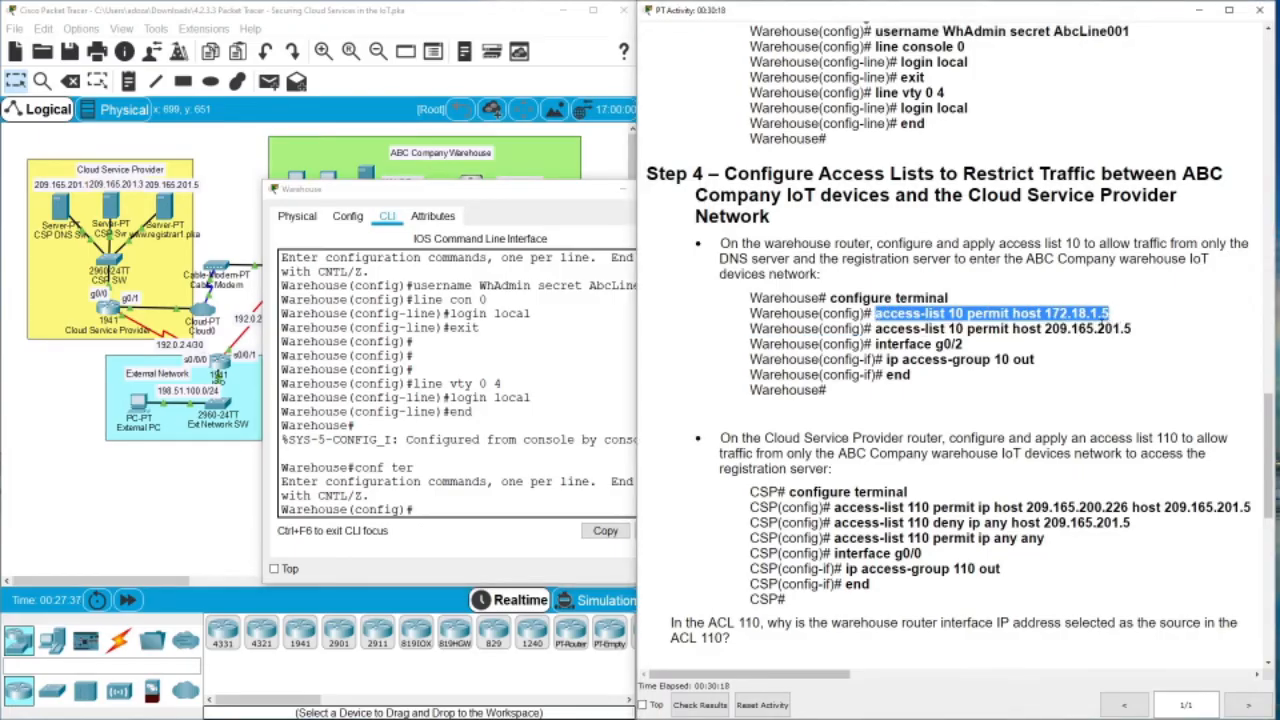
{"action": "left_click", "coordinate": [453, 503]}
{"action": "right_click", "coordinate": [442, 505]}
{"action": "left_click", "coordinate": [475, 533]}
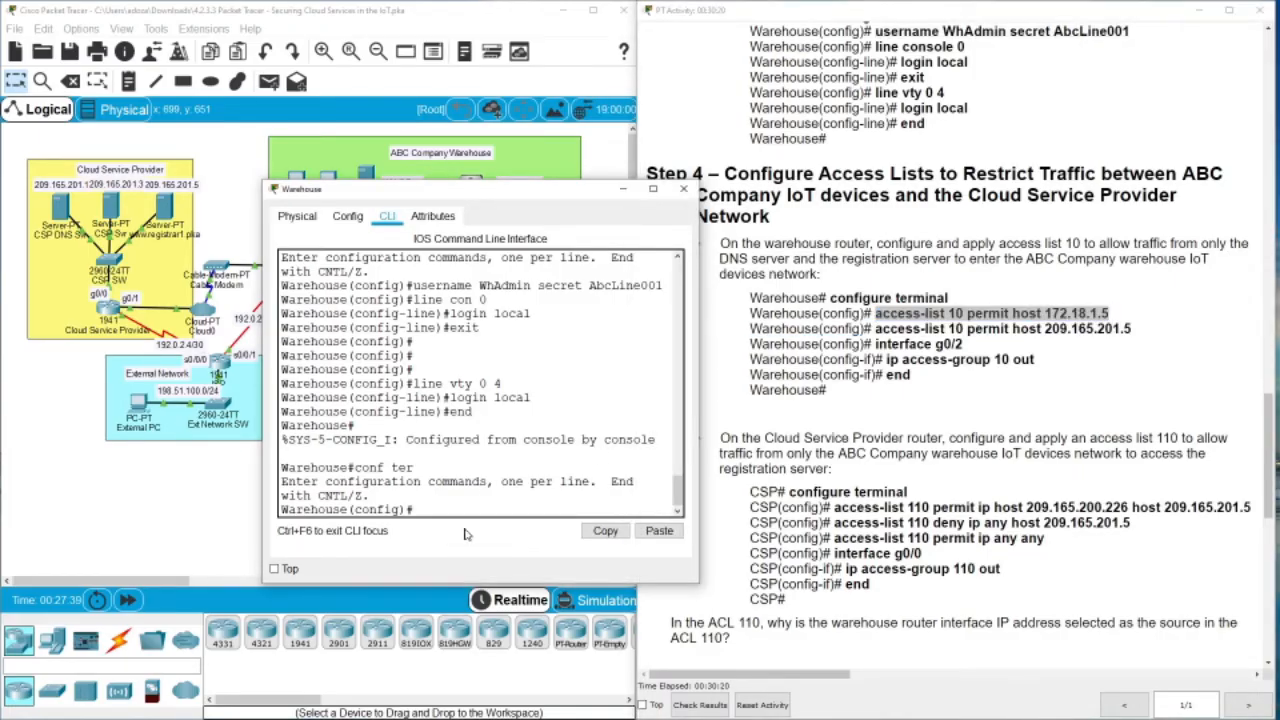
{"action": "key", "text": "Return"}
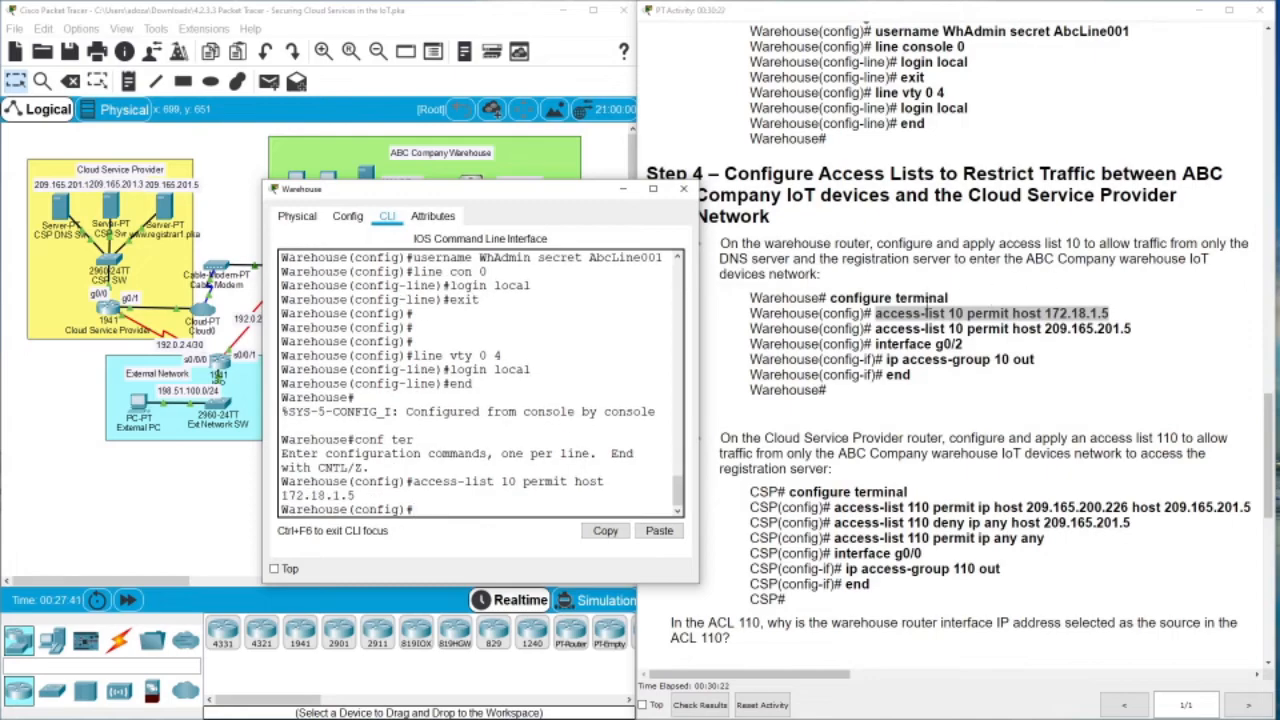
{"action": "left_click_drag", "start_coordinate": [876, 329], "coordinate": [1135, 337]}
{"action": "key", "text": "ctrl+c"}
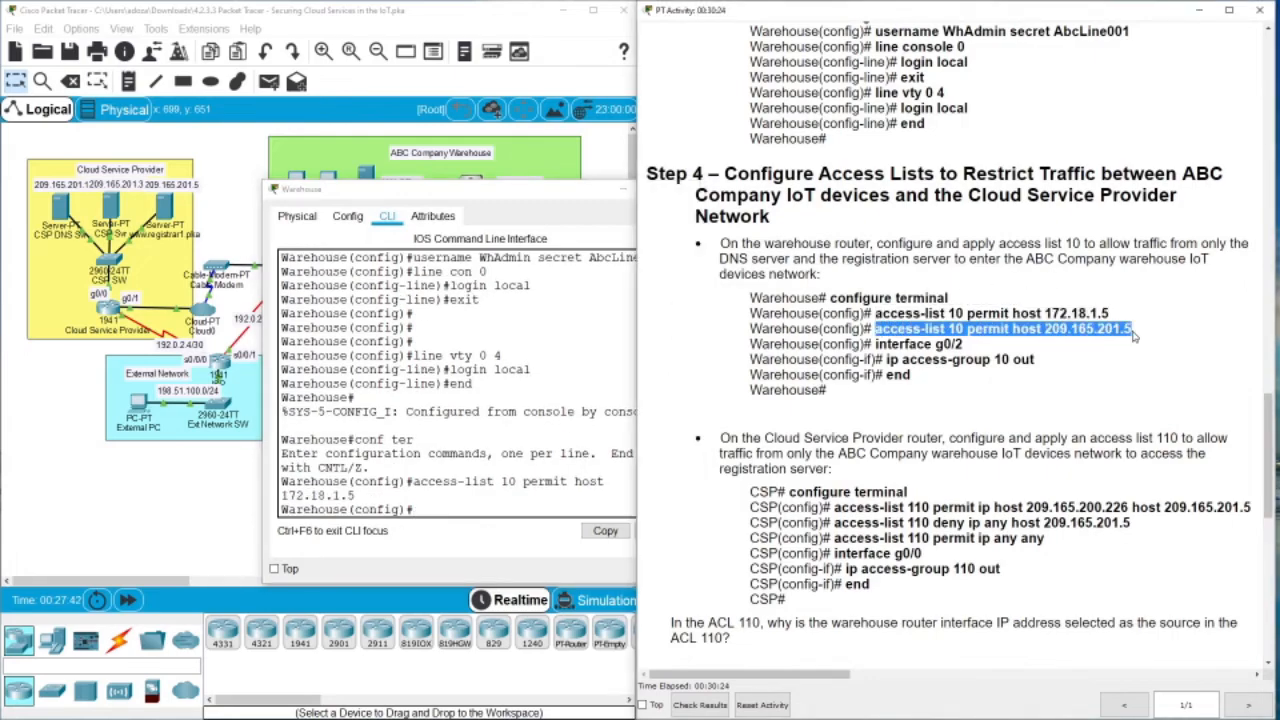
{"action": "left_click", "coordinate": [463, 507]}
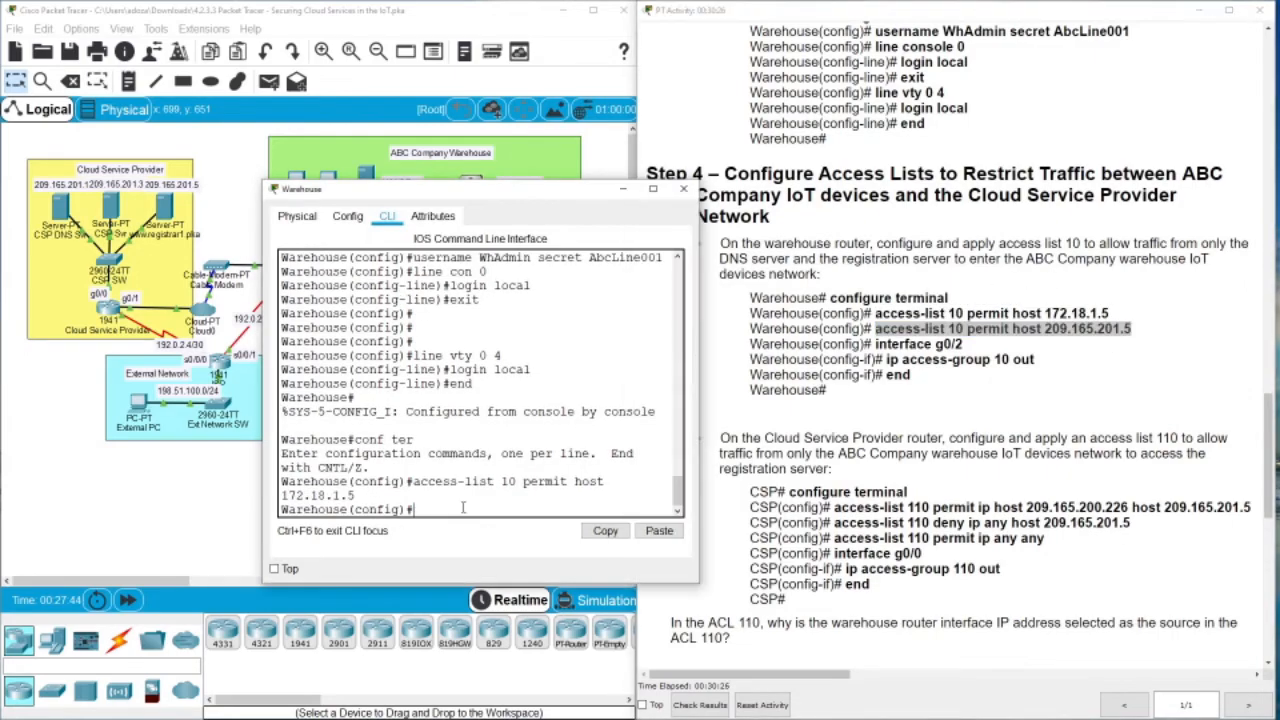
{"action": "right_click", "coordinate": [462, 509]}
{"action": "left_click", "coordinate": [480, 533]}
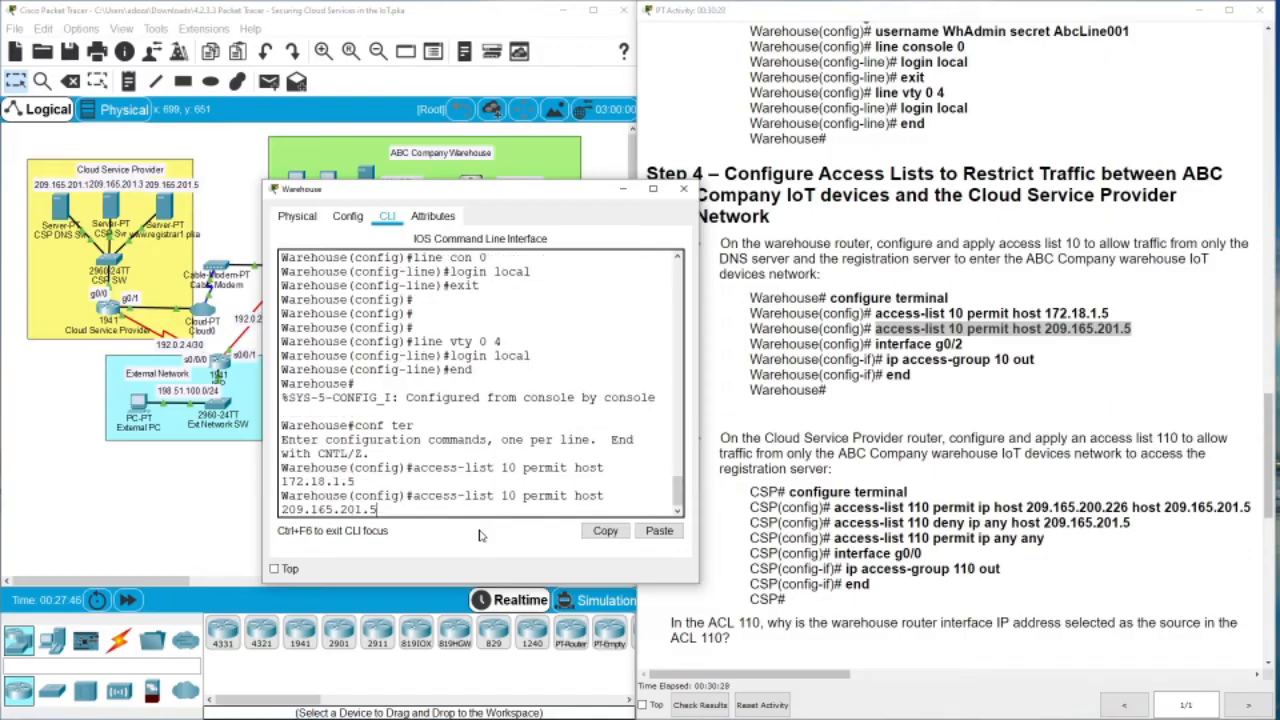
{"action": "key", "text": "Return"}
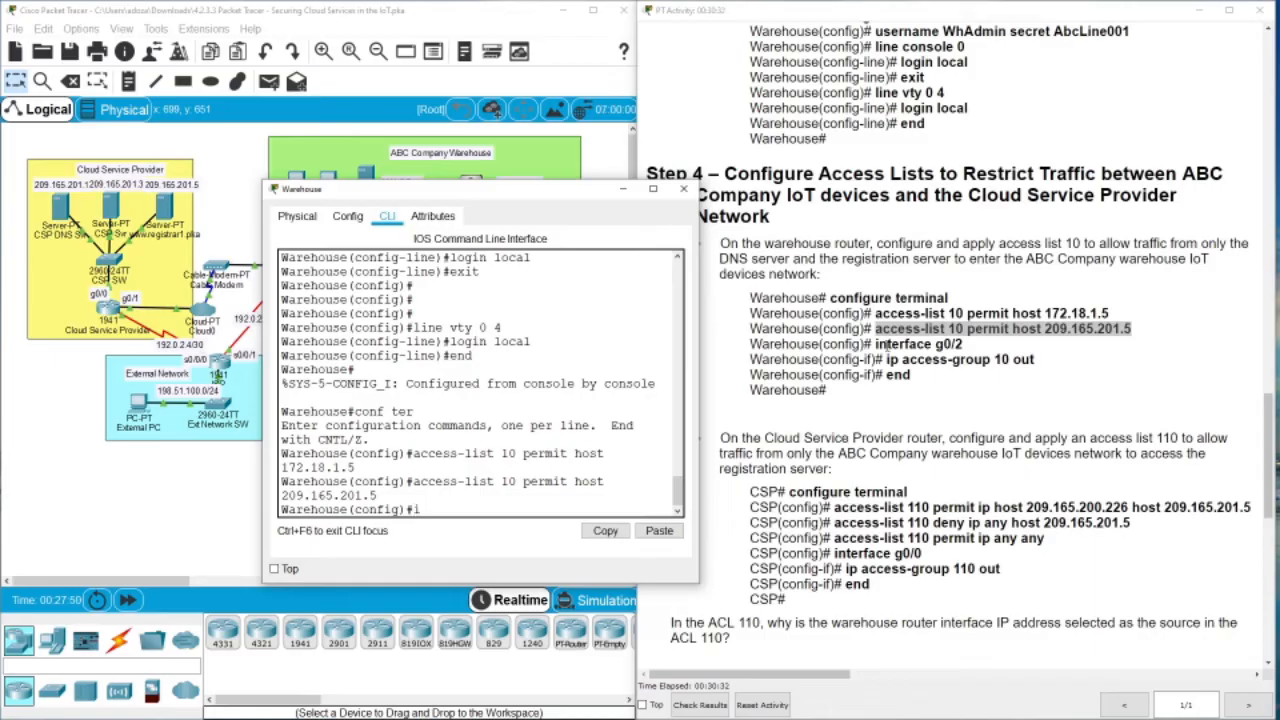
Apply access list 10 outbound on interface g0/2 and leave configuration mode
{"action": "type", "text": "int g0/2"}
{"action": "key", "text": "Return"}
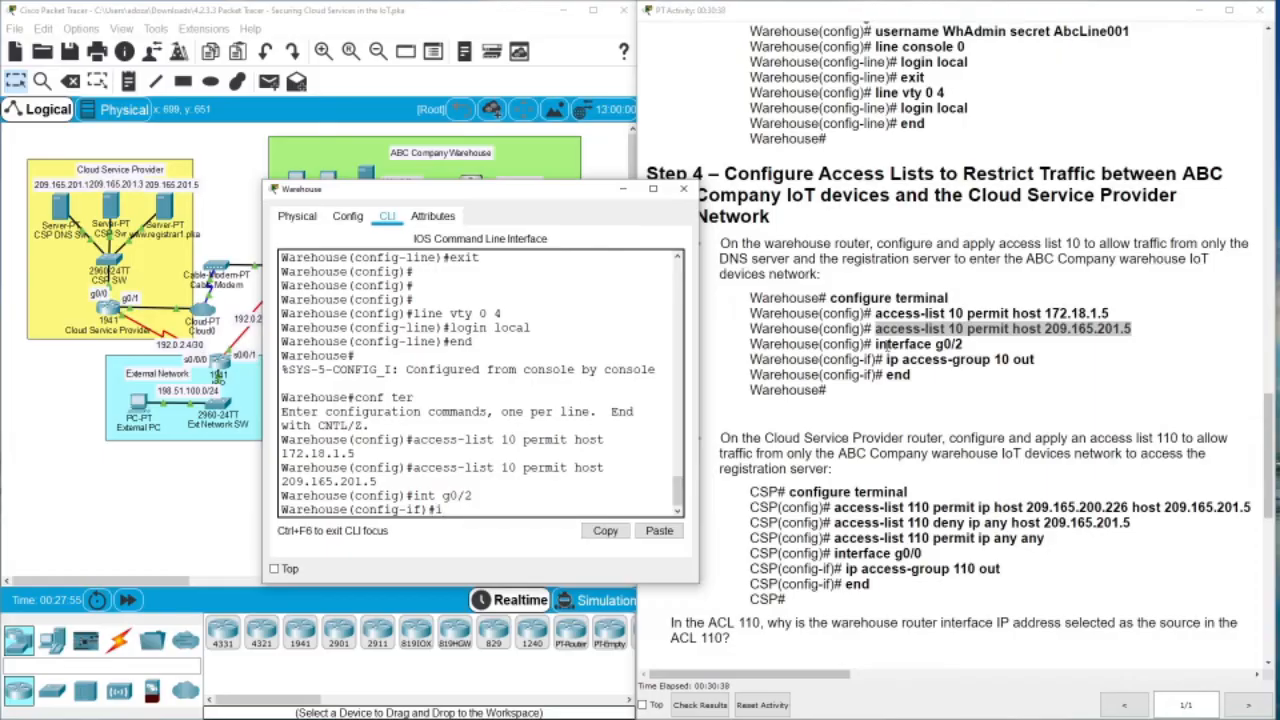
{"action": "type", "text": "ip acce"}
{"action": "key", "text": "Tab"}
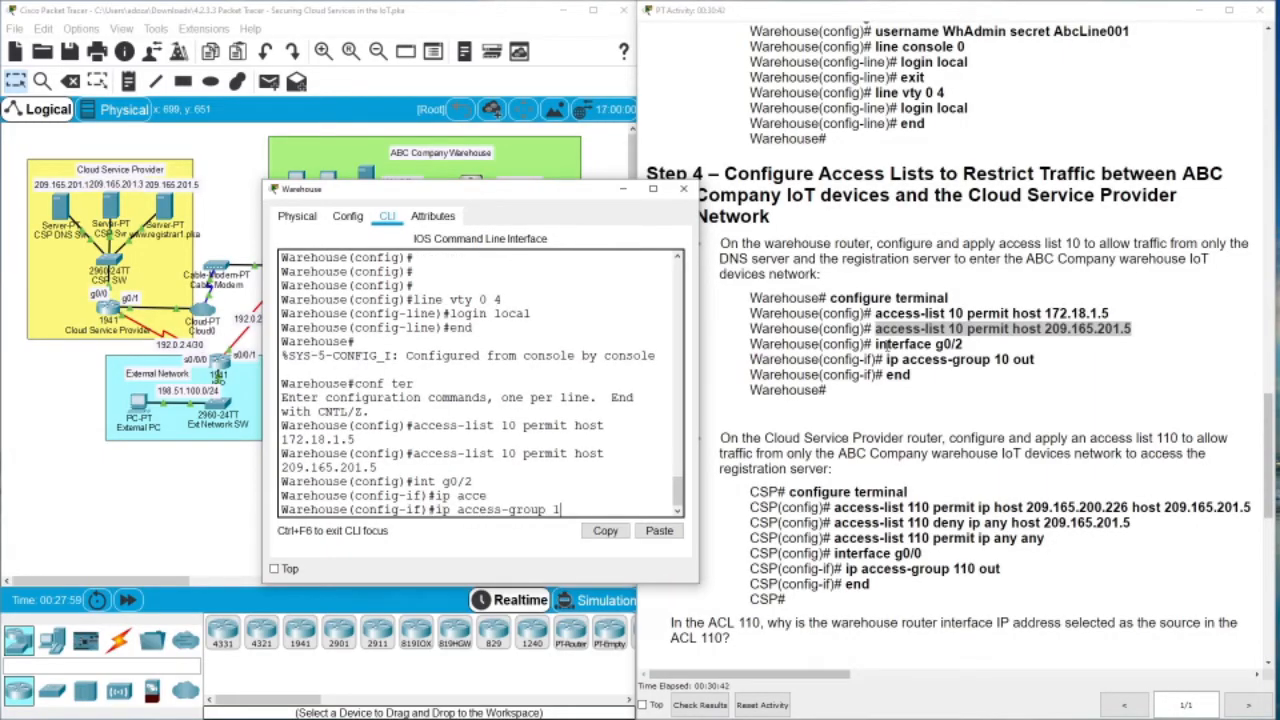
{"action": "type", "text": "10 out"}
{"action": "key", "text": "Return"}
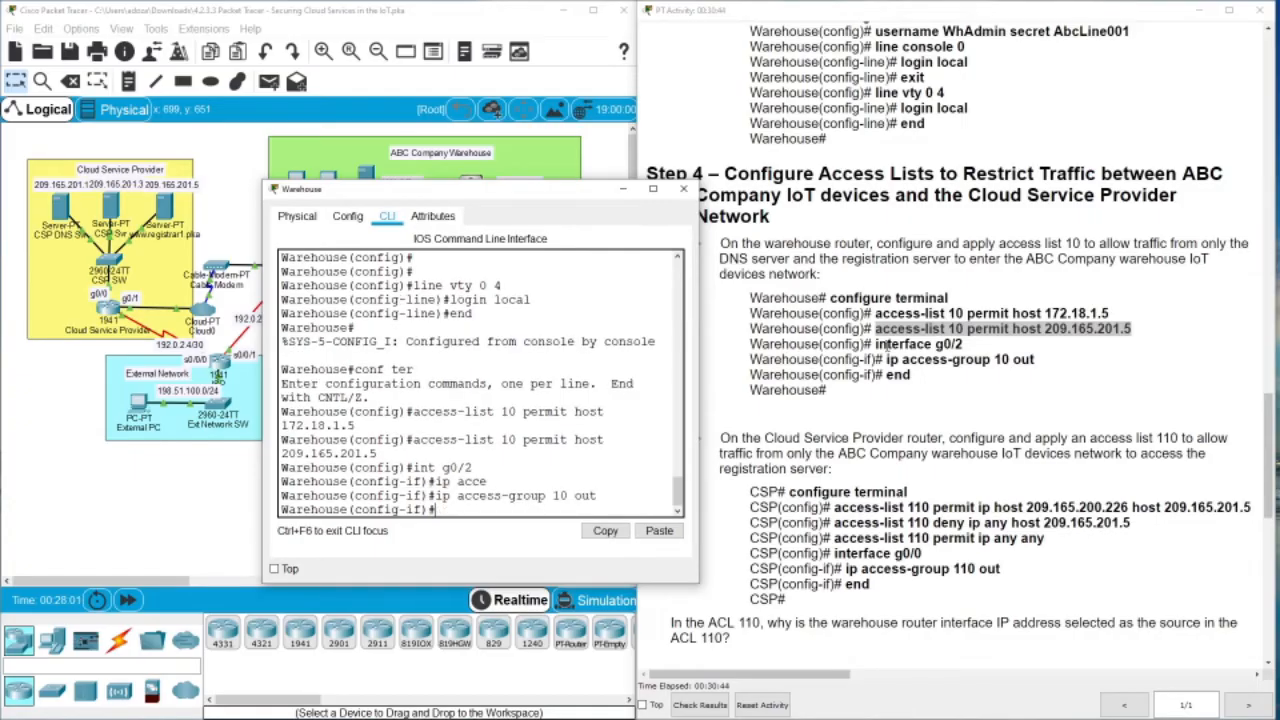
{"action": "key", "text": "Return"}
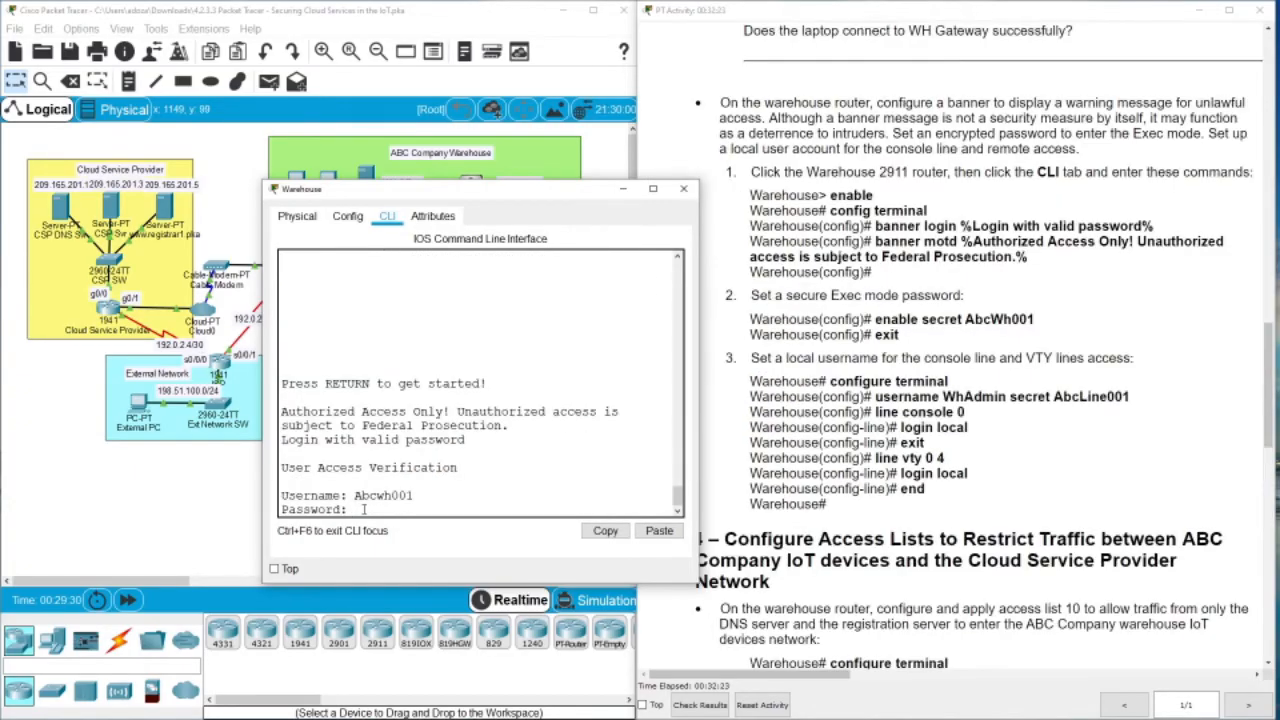
Log into the Warehouse router as the local admin user and enter enable mode with the secret
{"action": "key", "text": "Return"}
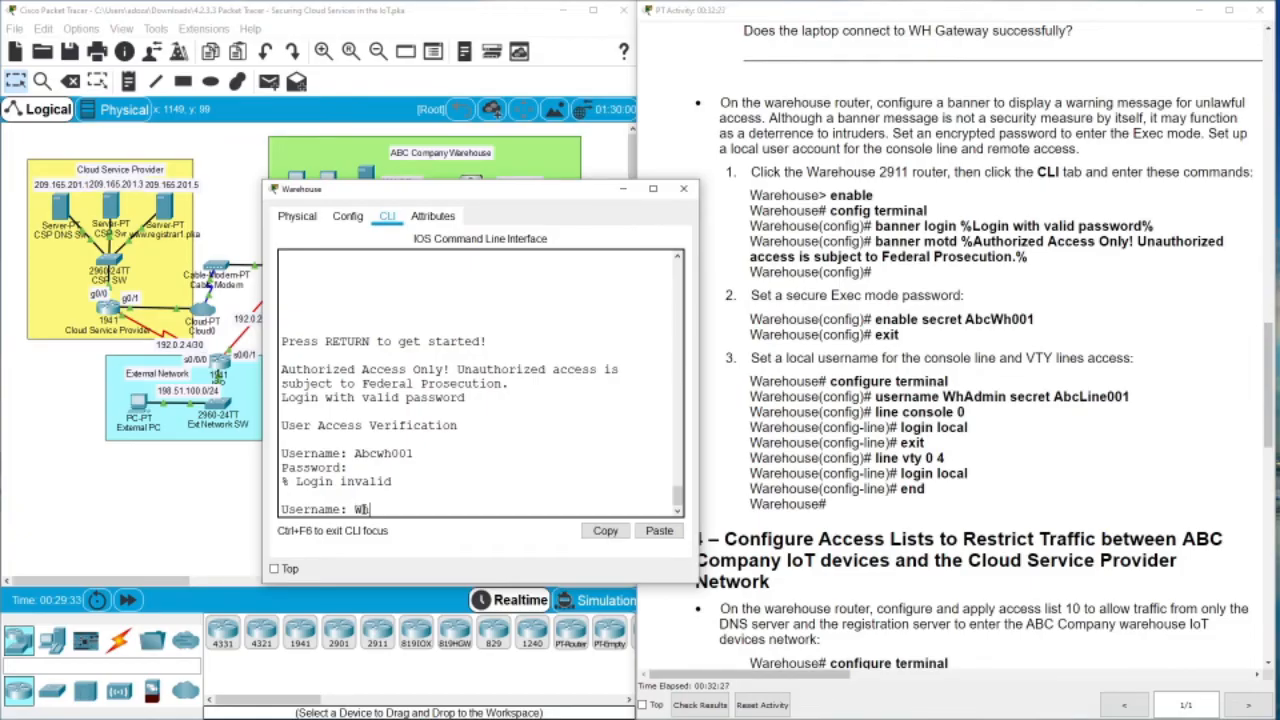
{"action": "type", "text": "min"}
{"action": "key", "text": "Return"}
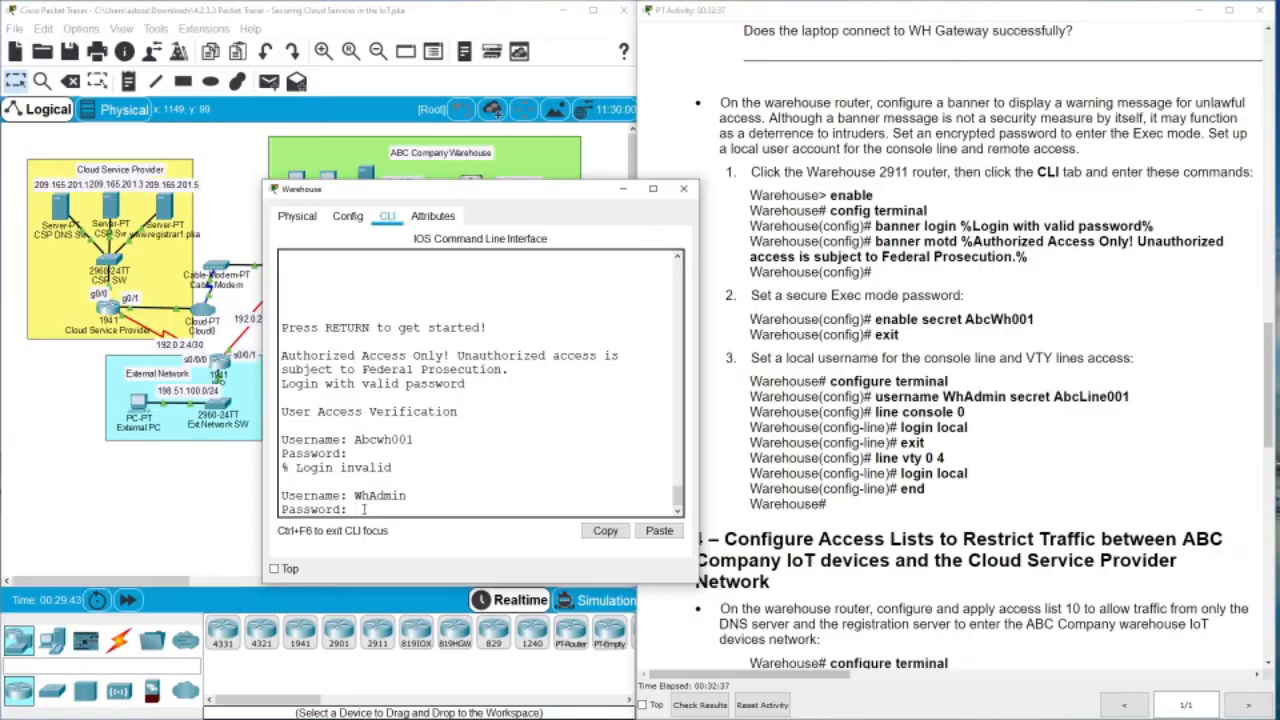
{"action": "key", "text": "Return"}
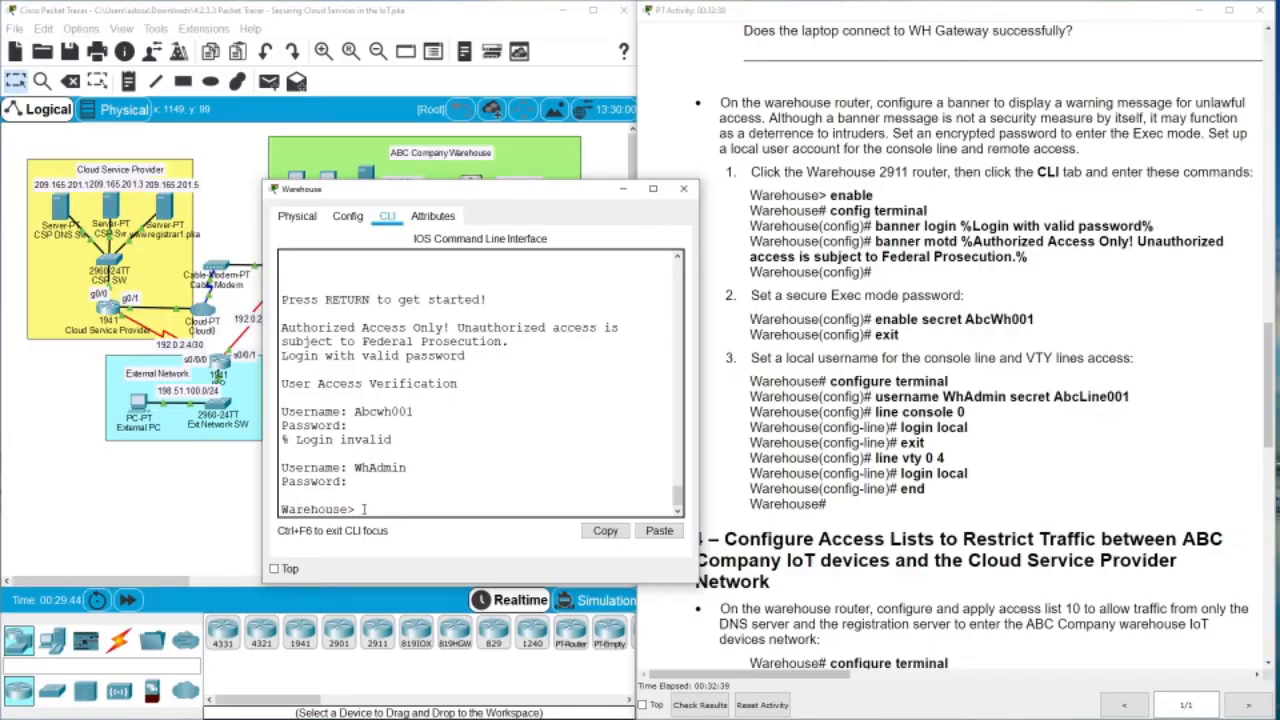
{"action": "type", "text": "en"}
{"action": "key", "text": "Return"}
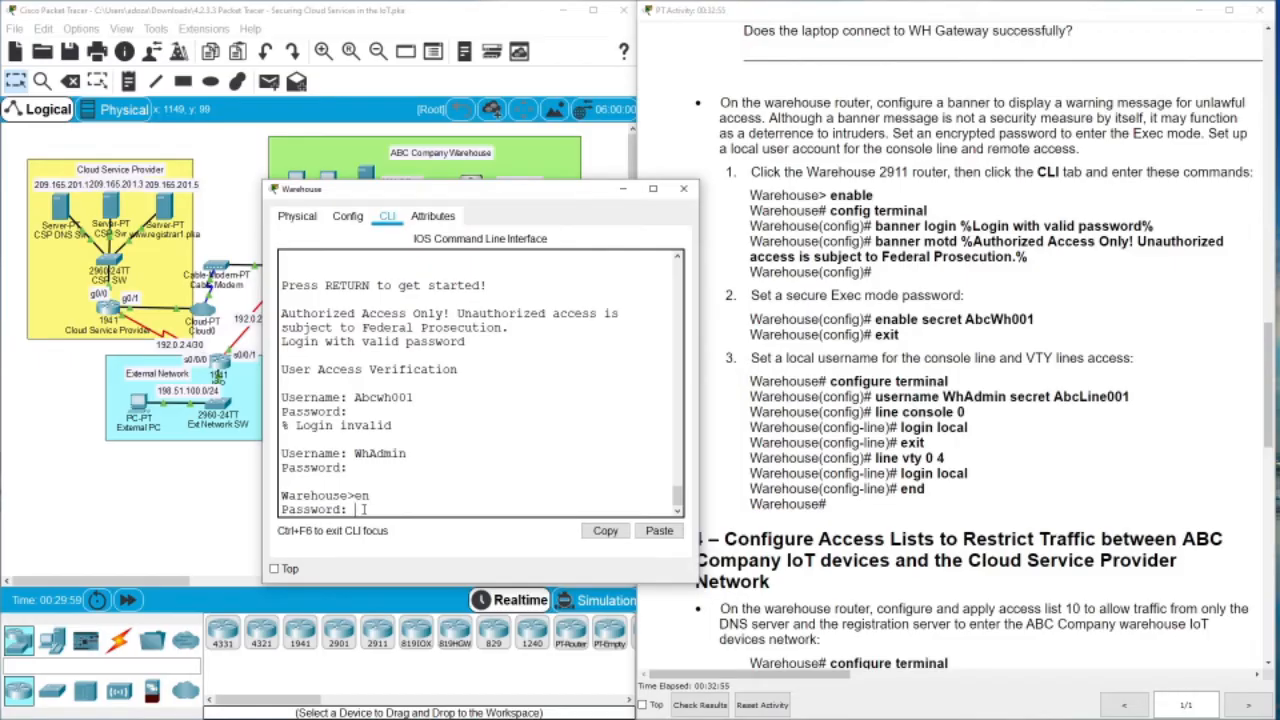
{"action": "key", "text": "Return"}
{"action": "key", "text": "Return"}
{"action": "key", "text": "Return"}
{"action": "key", "text": "Return"}
{"action": "key", "text": "Return"}
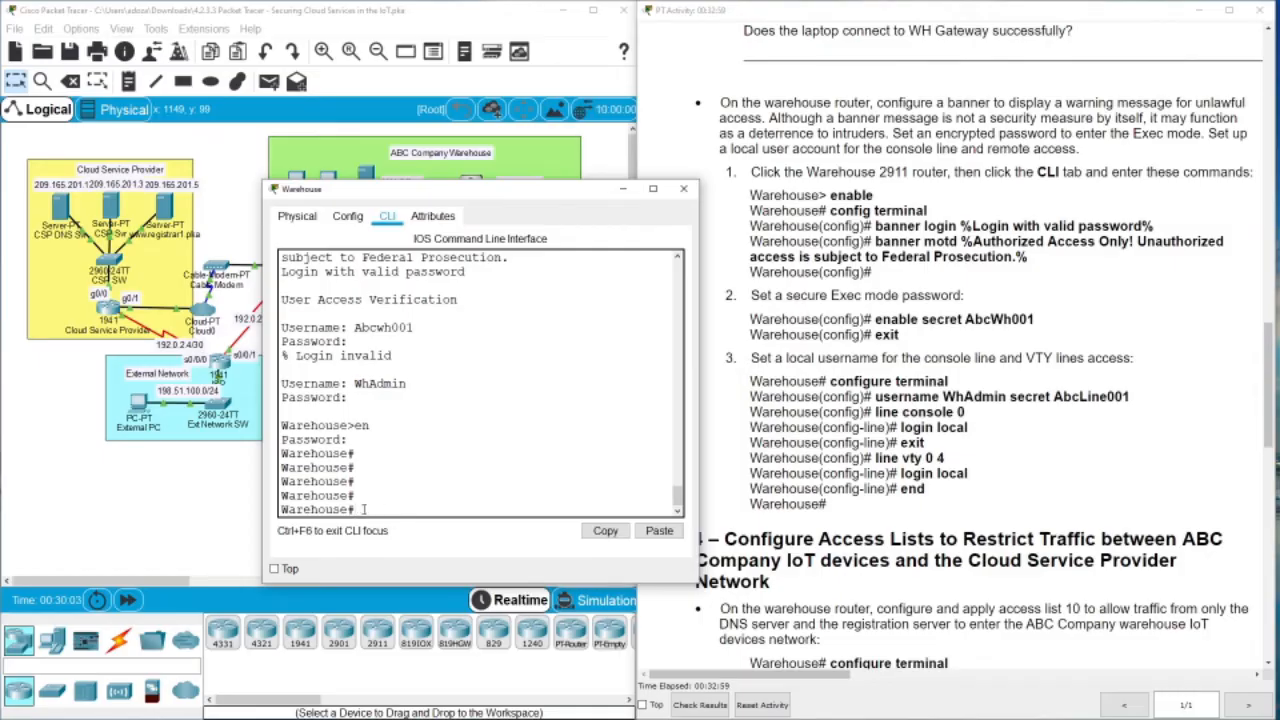
Display the router's running configuration with show running-config and page through it
{"action": "type", "text": "show"}
{"action": "key", "text": "BackSpace"}
{"action": "key", "text": "BackSpace"}
{"action": "type", "text": "how run"}
{"action": "key", "text": "Tab"}
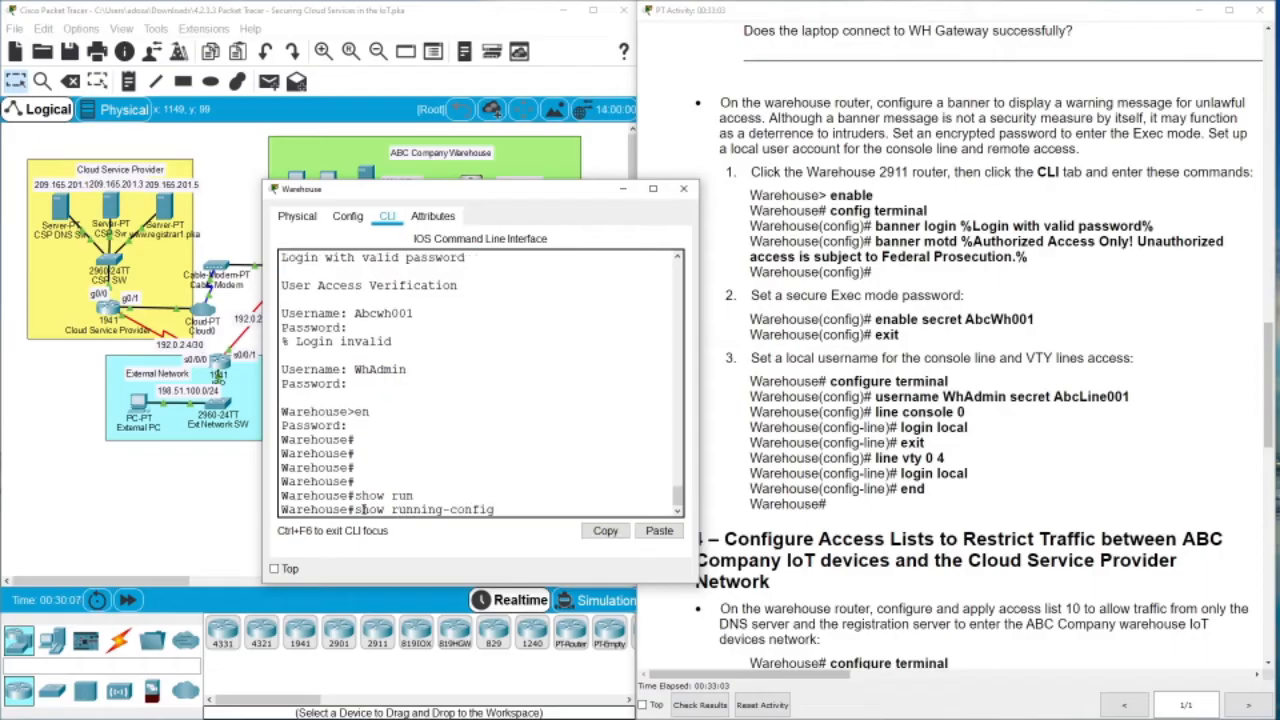
{"action": "key", "text": "Return"}
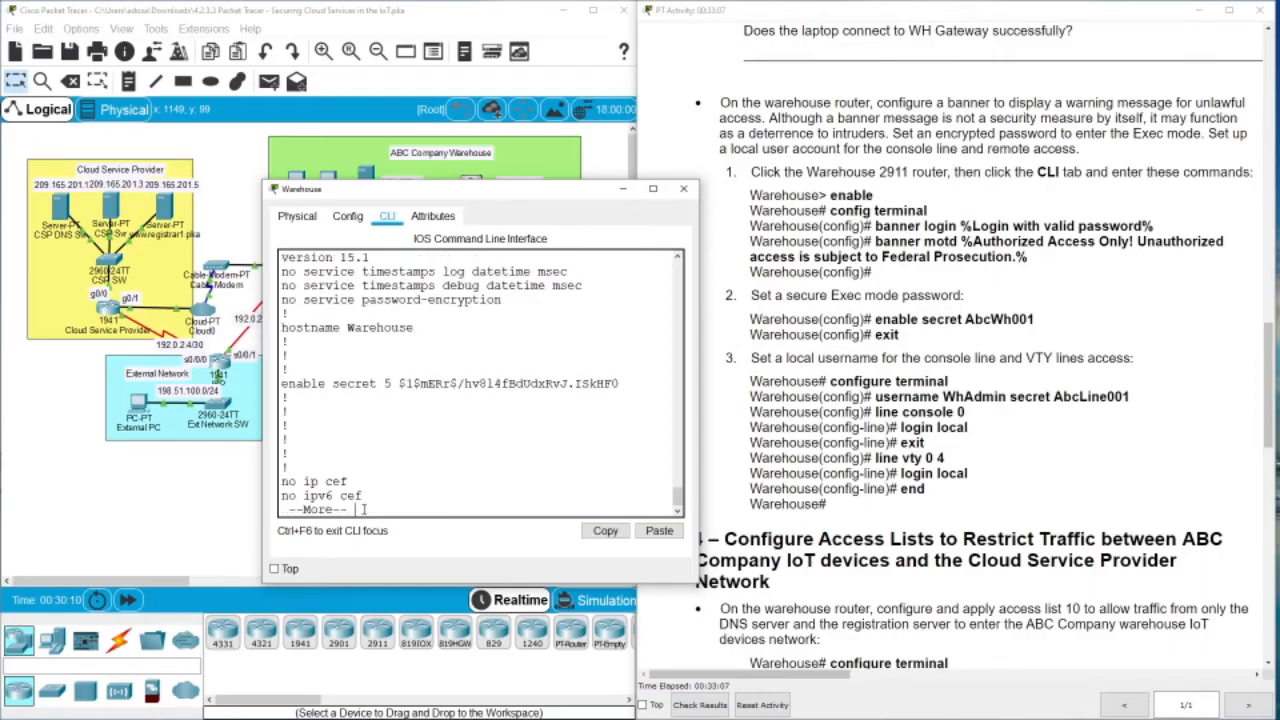
{"action": "key", "text": "space"}
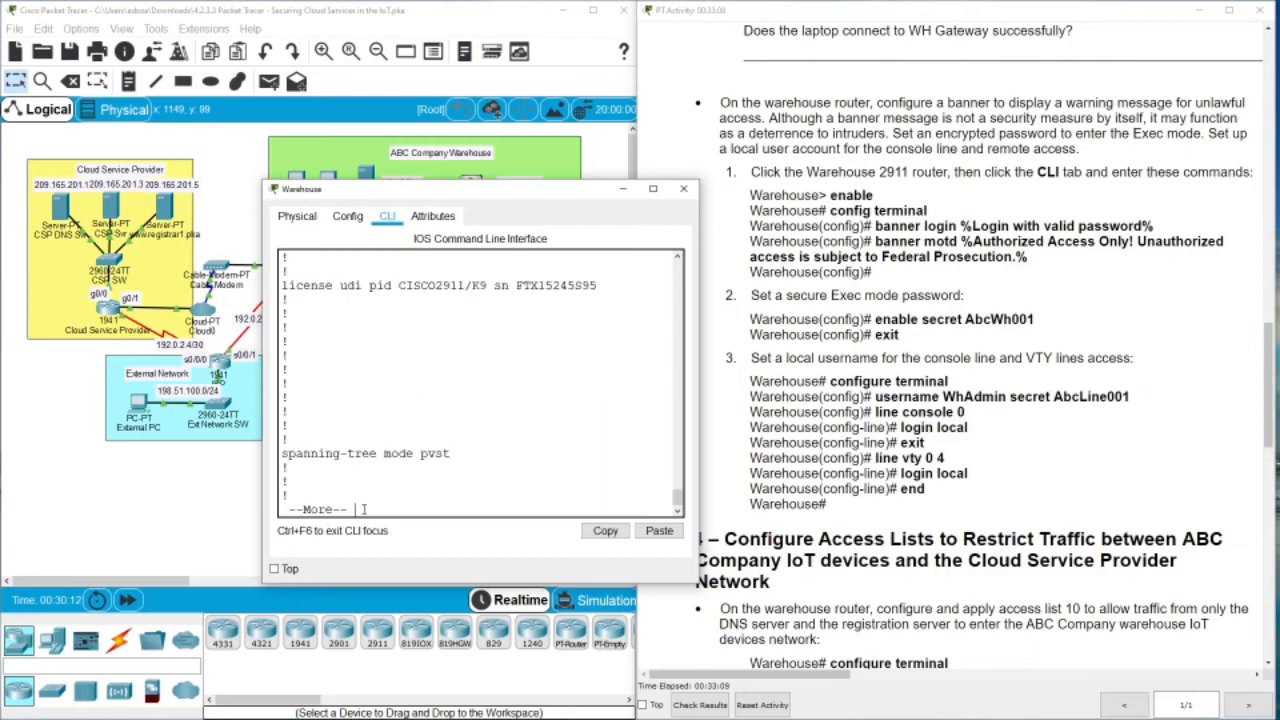
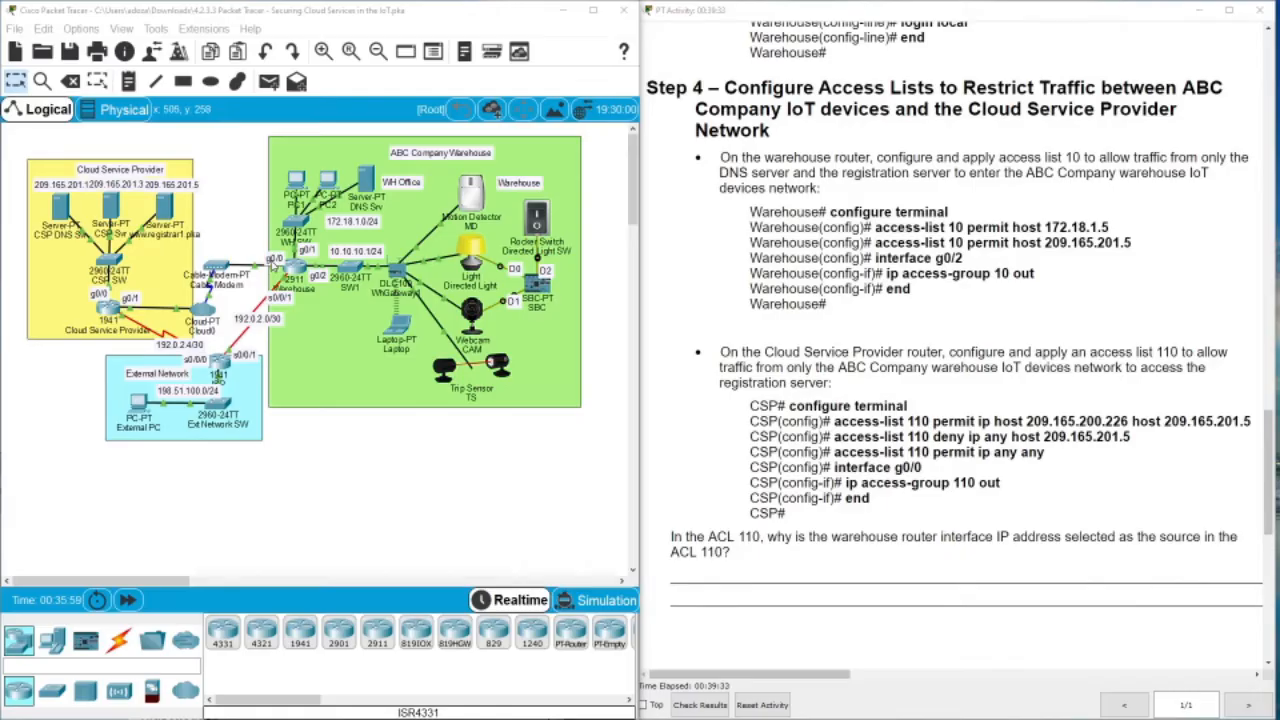
Open the Cloud Service Provider router's CLI and enter privileged and global configuration mode
{"action": "left_click", "coordinate": [310, 469]}
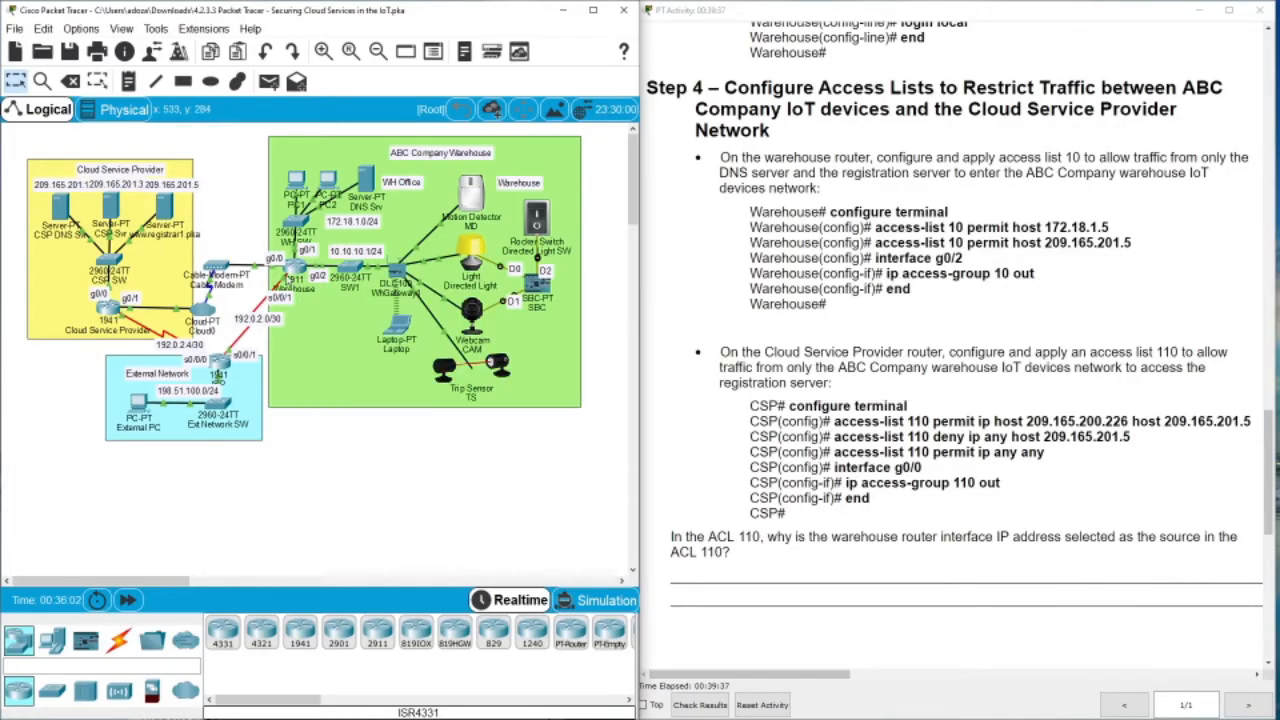
{"action": "mouse_move", "coordinate": [293, 276]}
{"action": "mouse_move", "coordinate": [170, 213]}
{"action": "mouse_move", "coordinate": [290, 270]}
{"action": "double_click", "coordinate": [110, 316]}
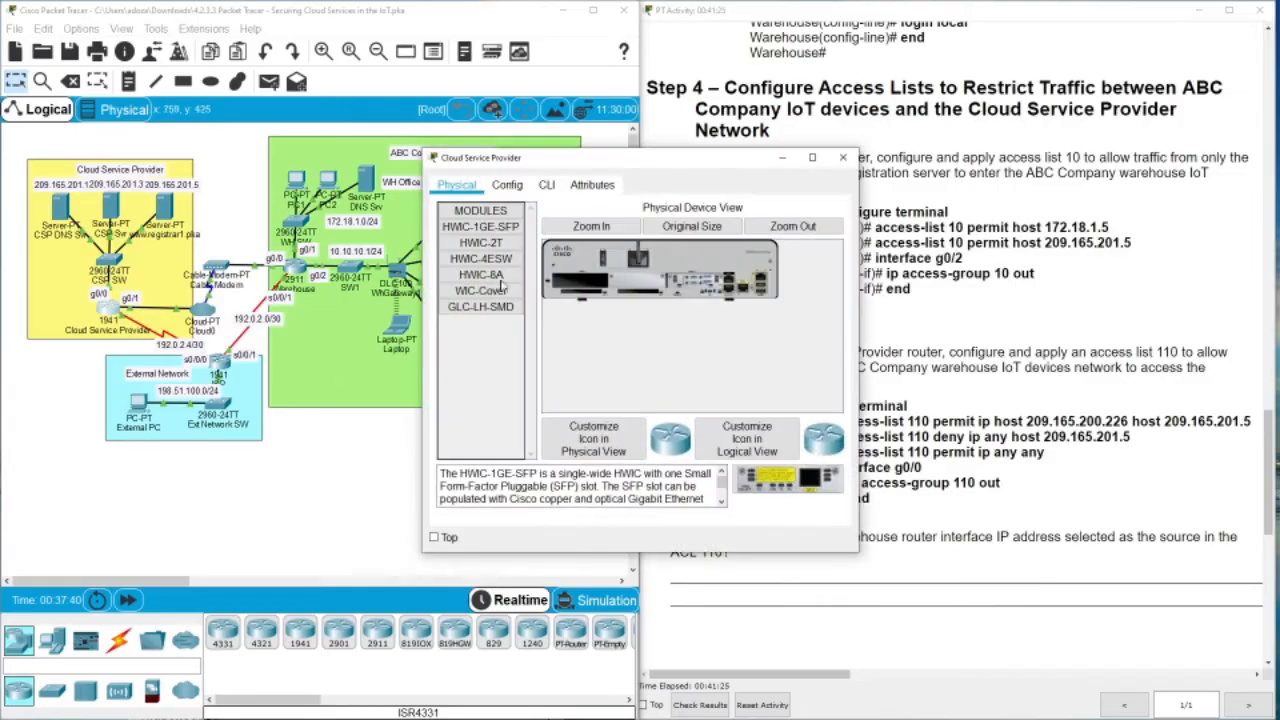
{"action": "left_click", "coordinate": [546, 184]}
{"action": "left_click_drag", "start_coordinate": [600, 157], "coordinate": [292, 113]}
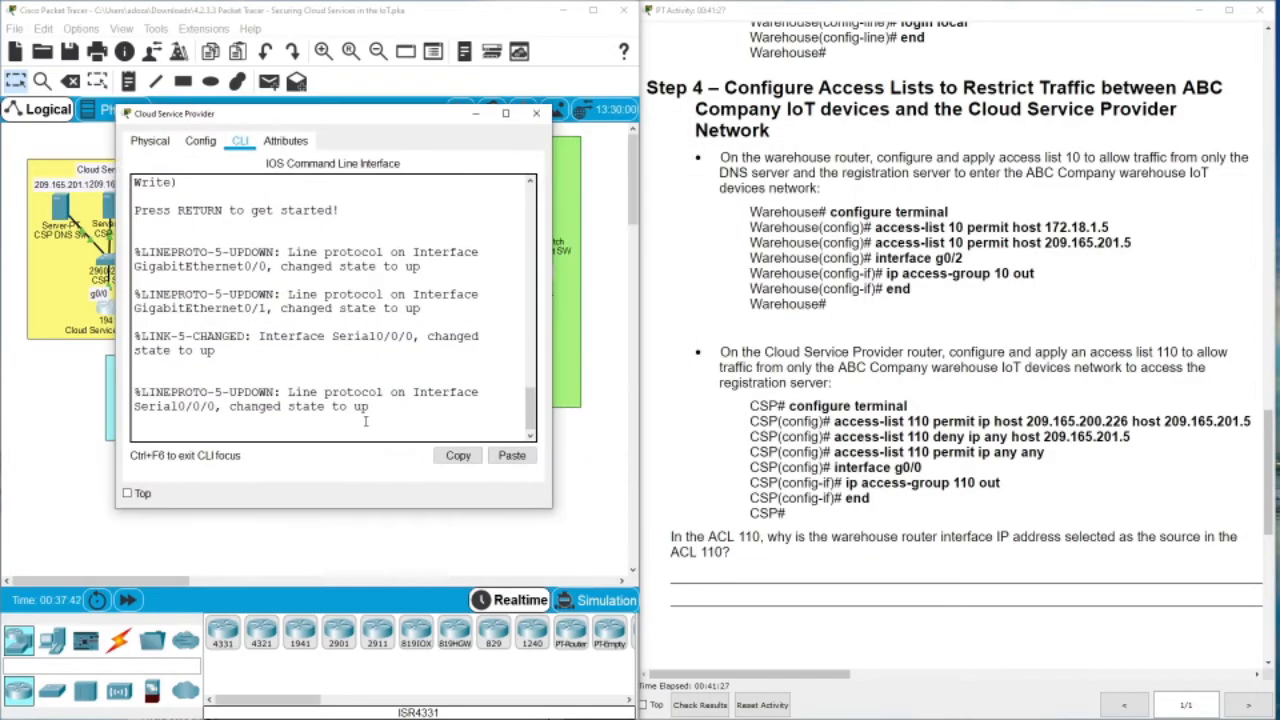
{"action": "key", "text": "Return"}
{"action": "key", "text": "Return"}
{"action": "key", "text": "Return"}
{"action": "key", "text": "Return"}
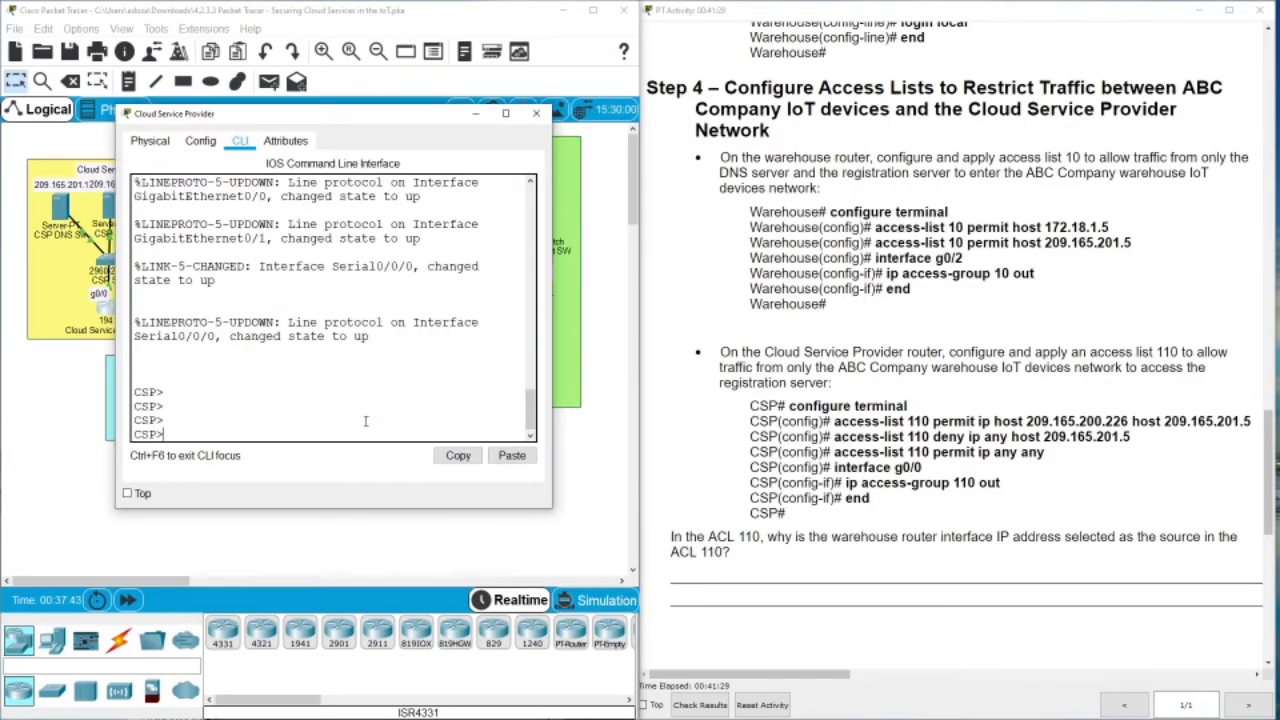
{"action": "type", "text": "en"}
{"action": "key", "text": "Return"}
{"action": "type", "text": "conf "}
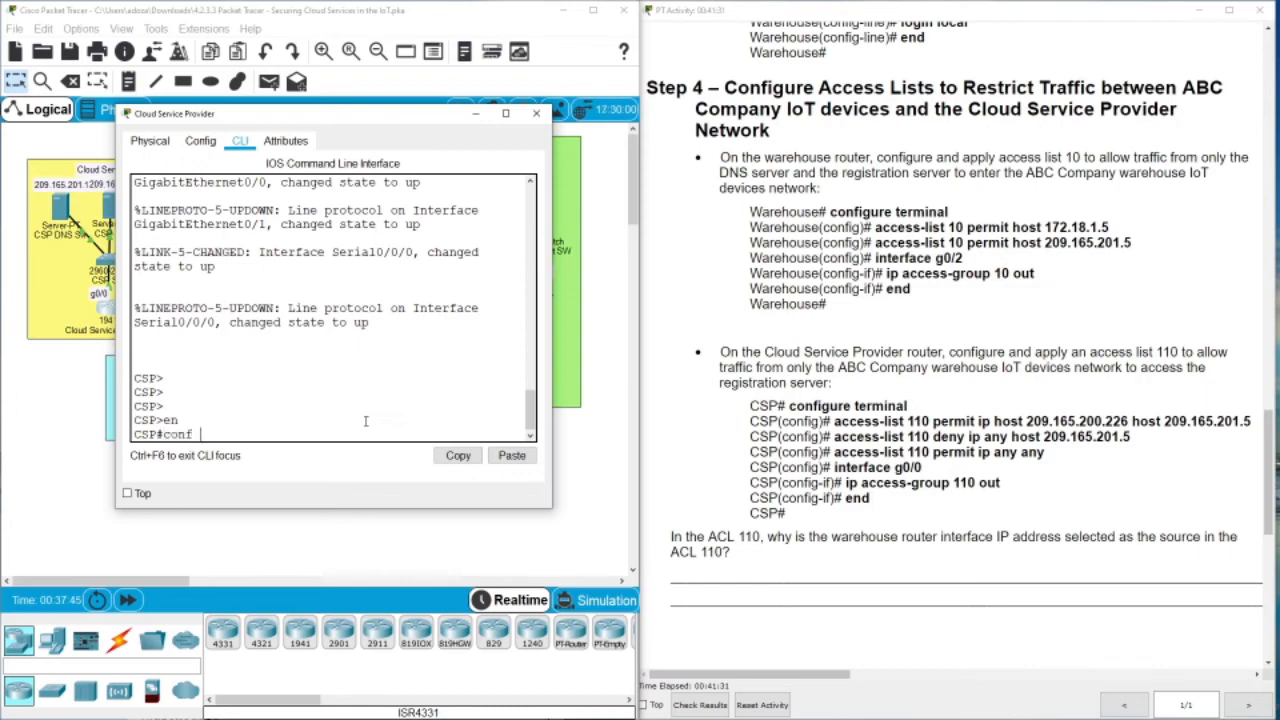
{"action": "type", "text": "t"}
{"action": "key", "text": "Return"}
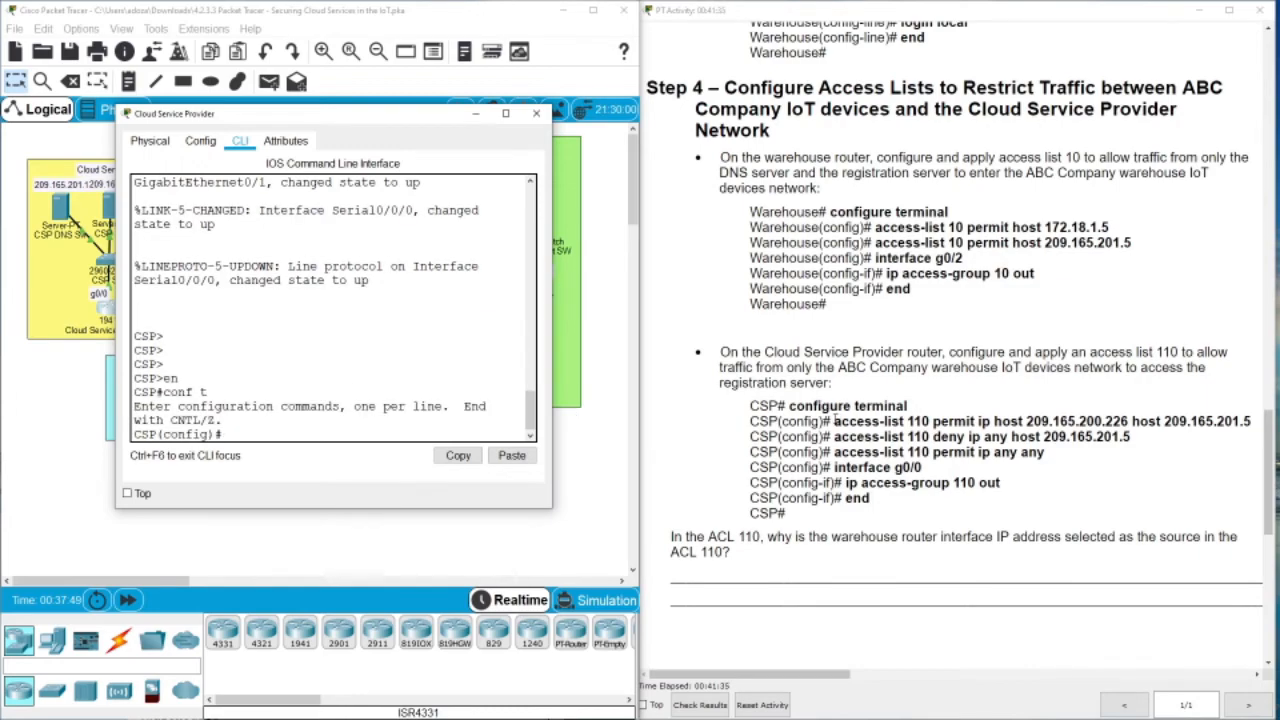
Enter the three access-list 110 statements: the permit, the deny, and permit ip any any
{"action": "left_click_drag", "start_coordinate": [834, 421], "coordinate": [1038, 430]}
{"action": "key", "text": "ctrl+c"}
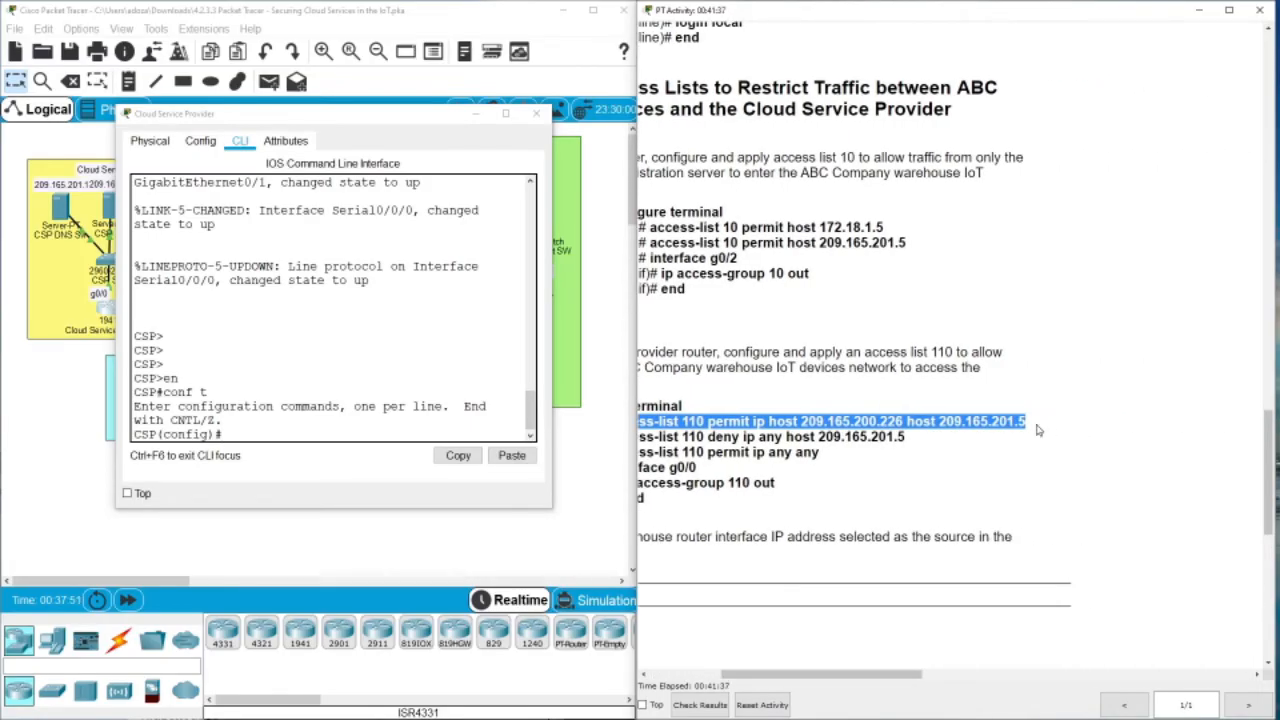
{"action": "left_click", "coordinate": [232, 434]}
{"action": "right_click", "coordinate": [232, 434]}
{"action": "left_click", "coordinate": [266, 449]}
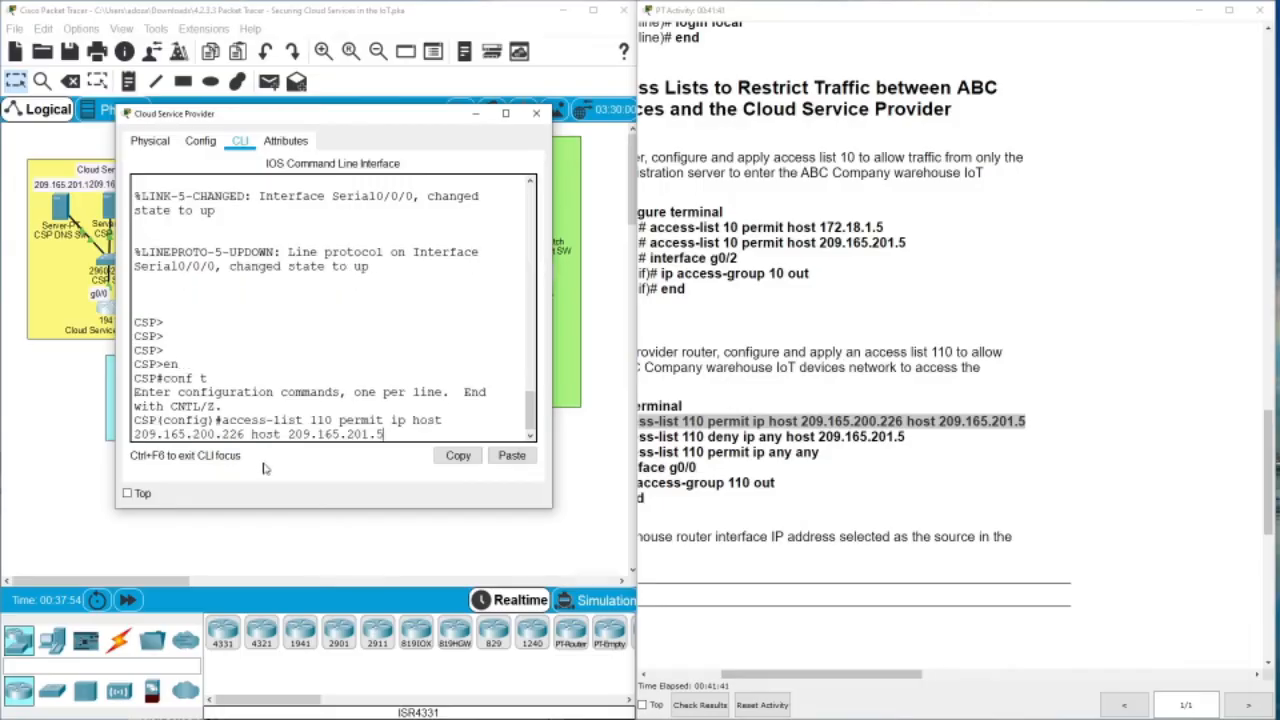
{"action": "key", "text": "Return"}
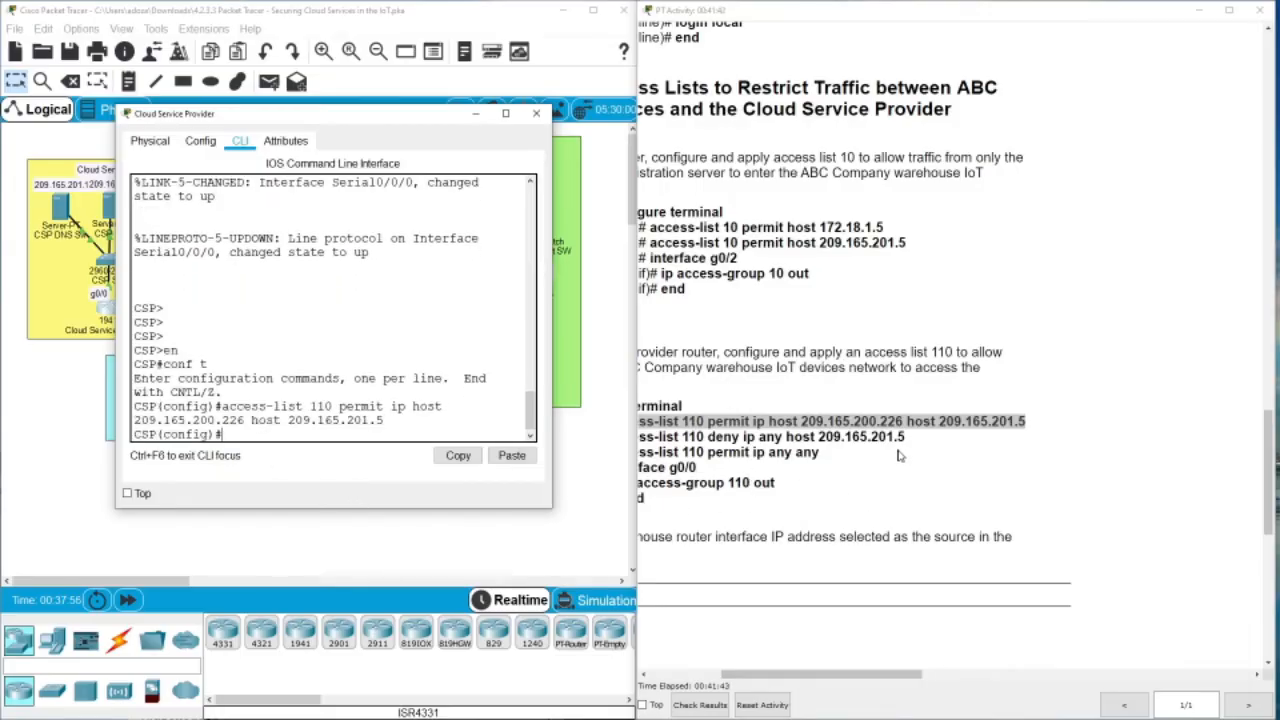
{"action": "left_click_drag", "start_coordinate": [905, 437], "coordinate": [833, 437]}
{"action": "key", "text": "ctrl+c"}
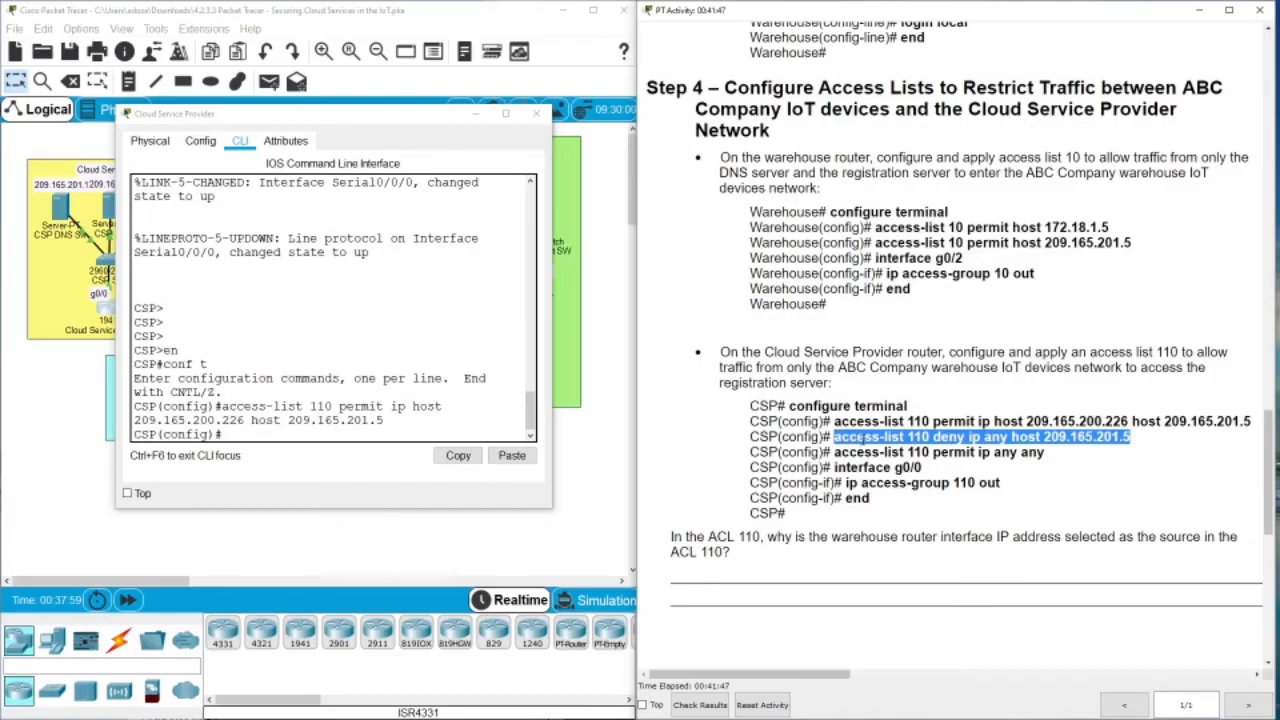
{"action": "right_click", "coordinate": [249, 436]}
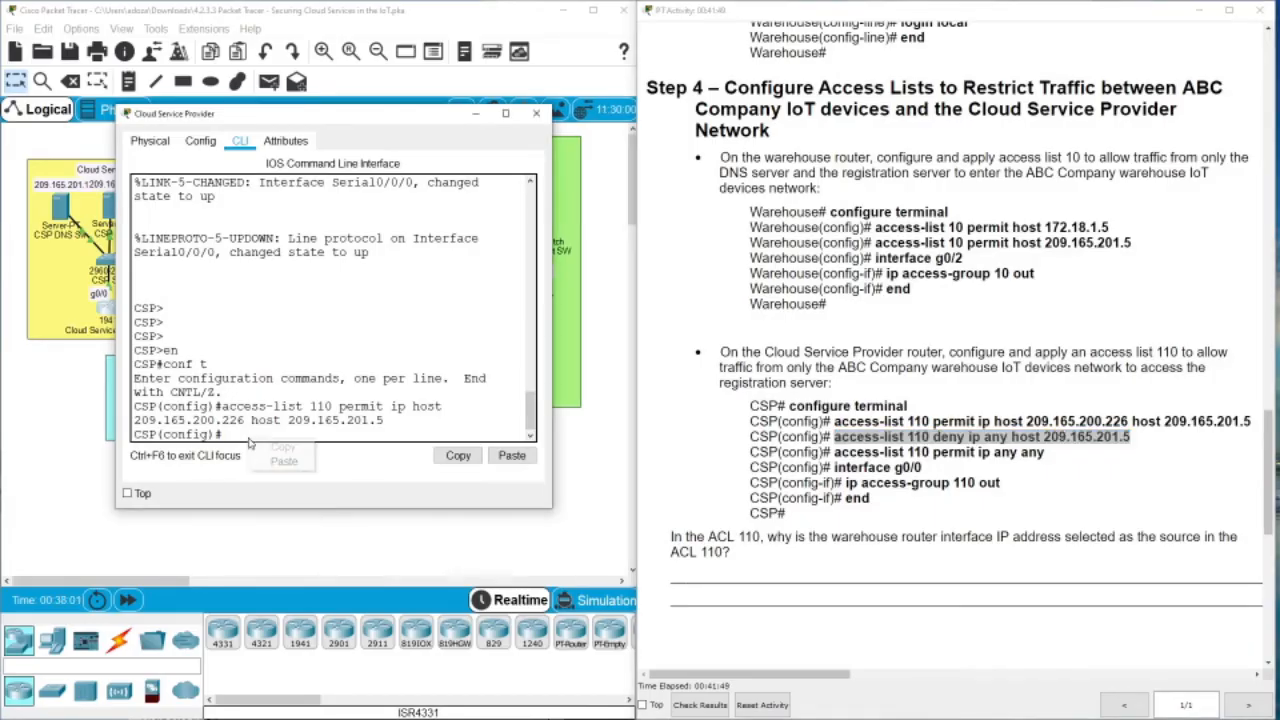
{"action": "left_click", "coordinate": [283, 451]}
{"action": "key", "text": "Return"}
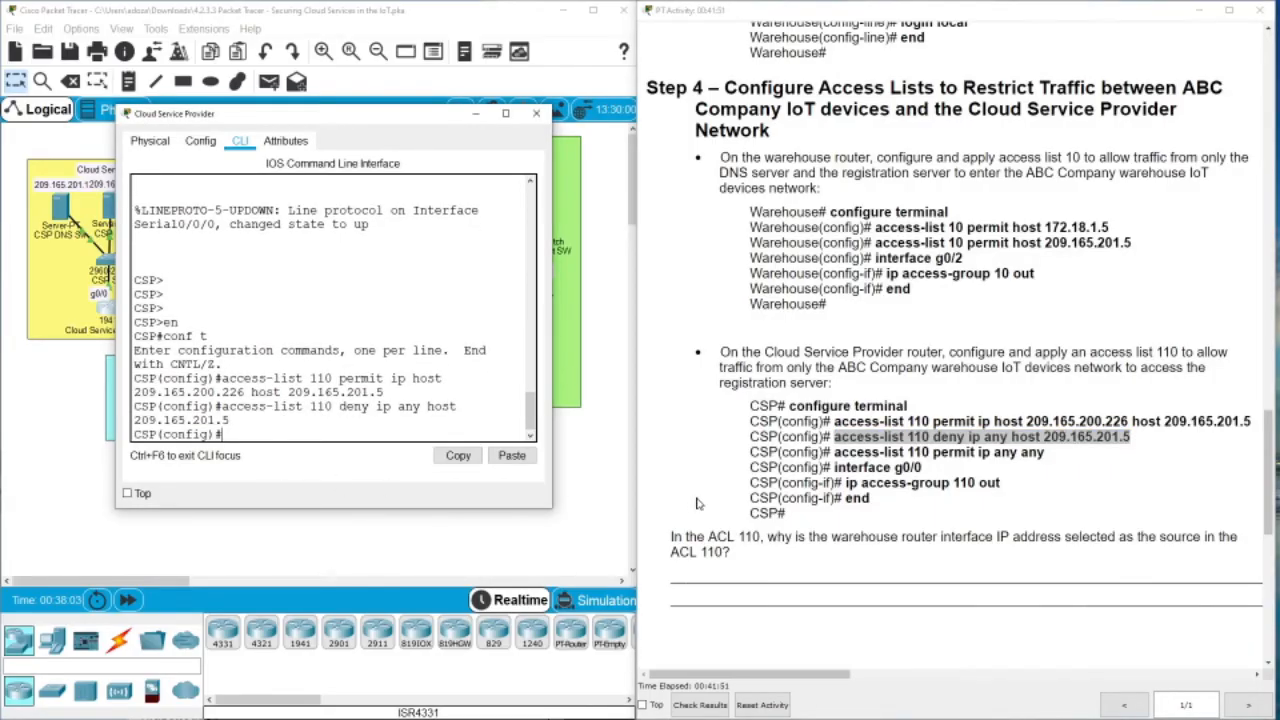
{"action": "left_click_drag", "start_coordinate": [1045, 452], "coordinate": [835, 452]}
{"action": "key", "text": "ctrl+c"}
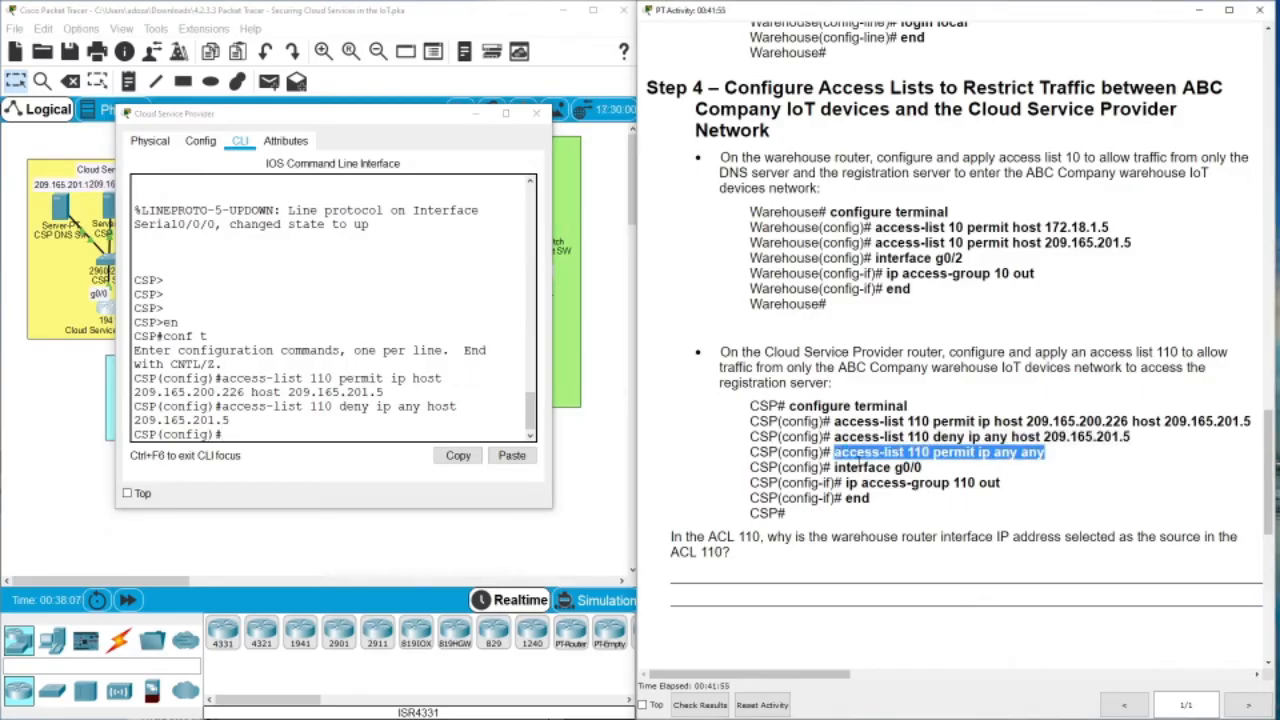
{"action": "right_click", "coordinate": [290, 432]}
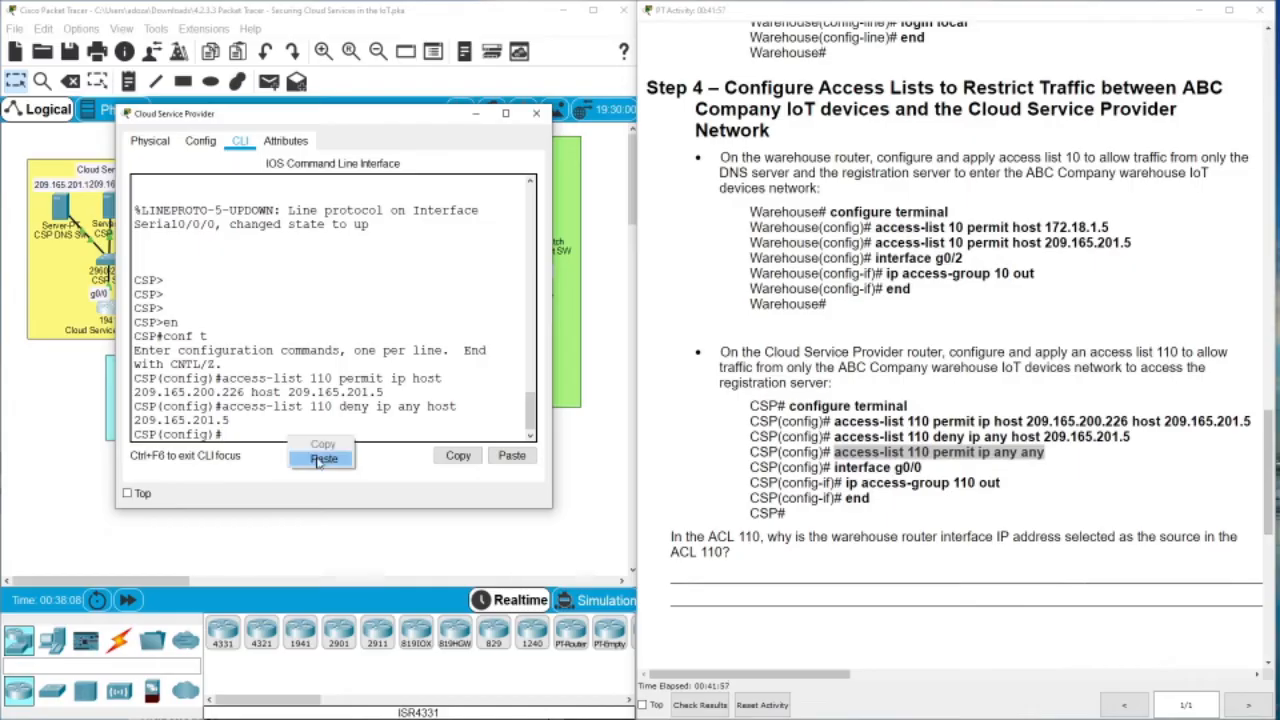
{"action": "left_click", "coordinate": [318, 460]}
{"action": "key", "text": "Return"}
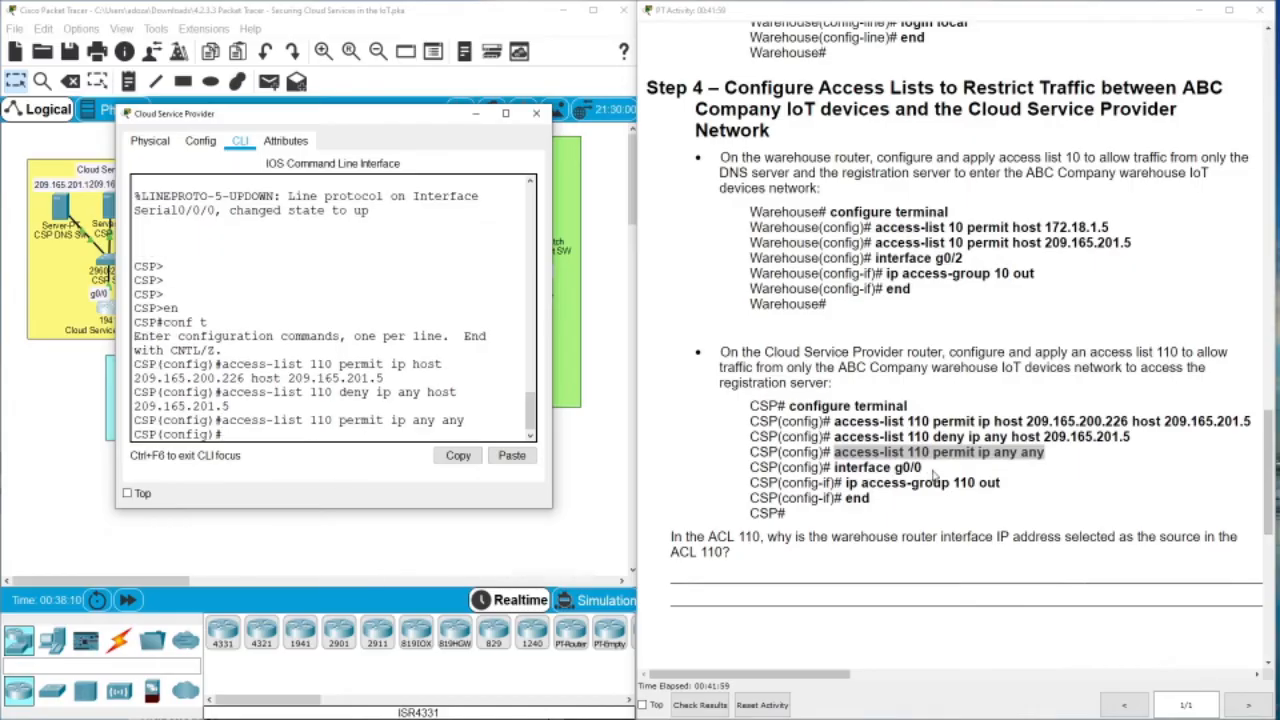
Apply access list 110 outbound on interface g0/0 and leave configuration mode
{"action": "left_click_drag", "start_coordinate": [922, 467], "coordinate": [836, 467]}
{"action": "key", "text": "ctrl+c"}
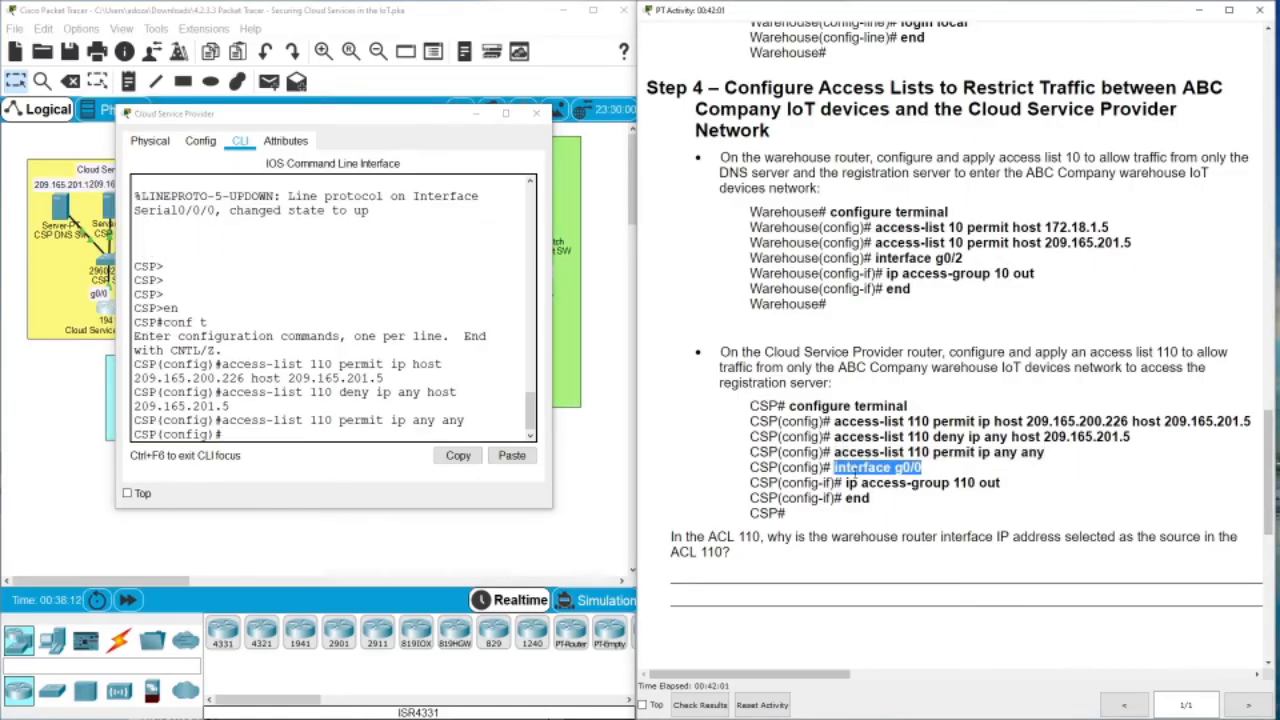
{"action": "left_click", "coordinate": [285, 449]}
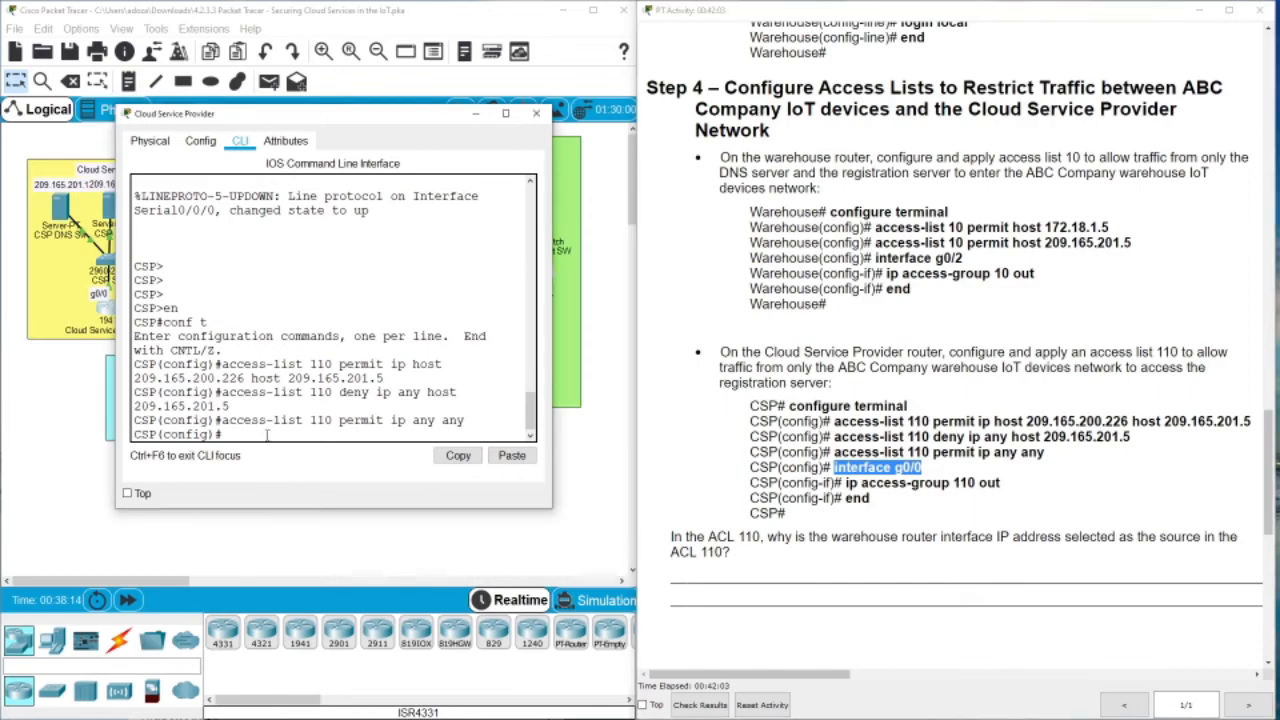
{"action": "right_click", "coordinate": [266, 430]}
{"action": "left_click", "coordinate": [285, 460]}
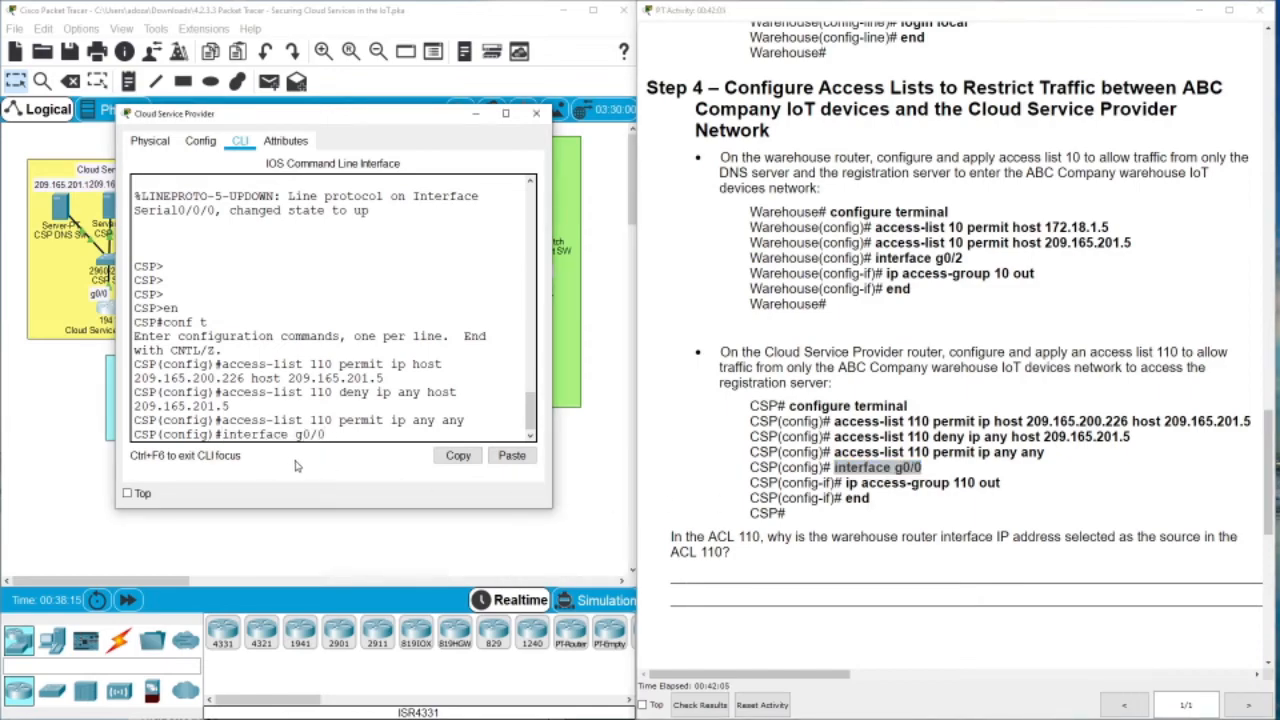
{"action": "key", "text": "Return"}
{"action": "left_click_drag", "start_coordinate": [1000, 487], "coordinate": [845, 483]}
{"action": "key", "text": "ctrl+c"}
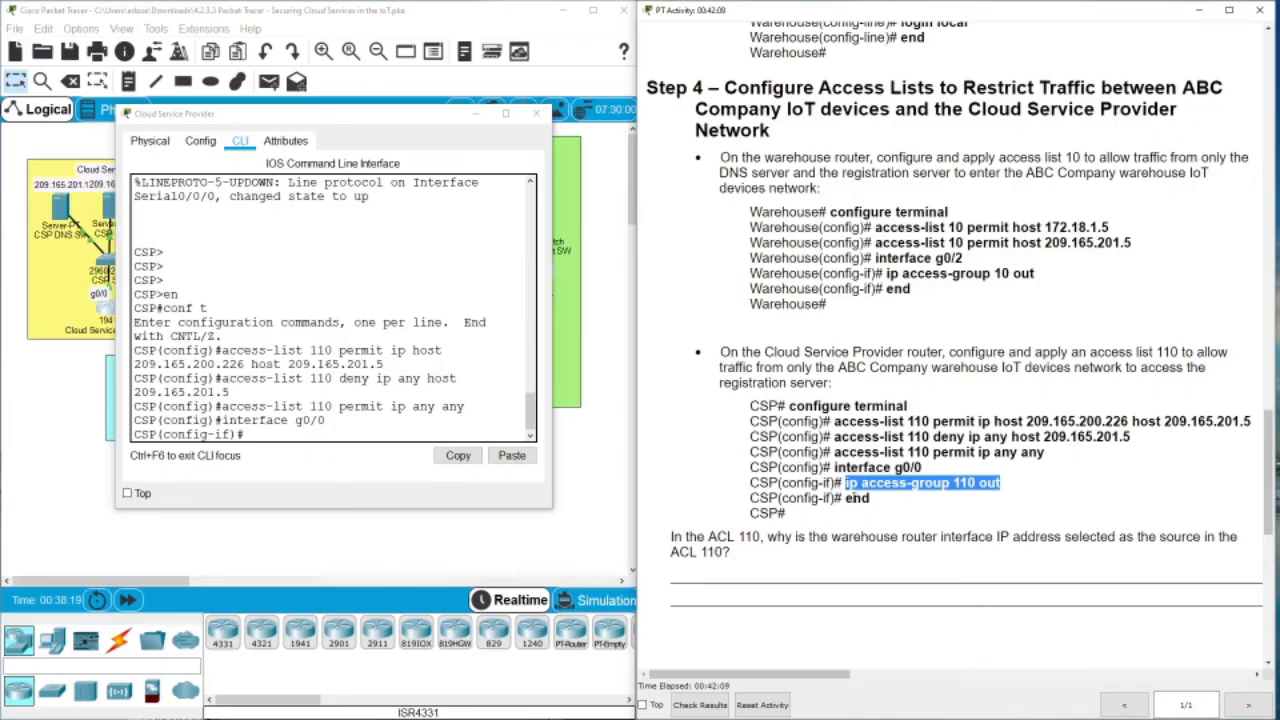
{"action": "left_click", "coordinate": [268, 436]}
{"action": "right_click", "coordinate": [268, 438]}
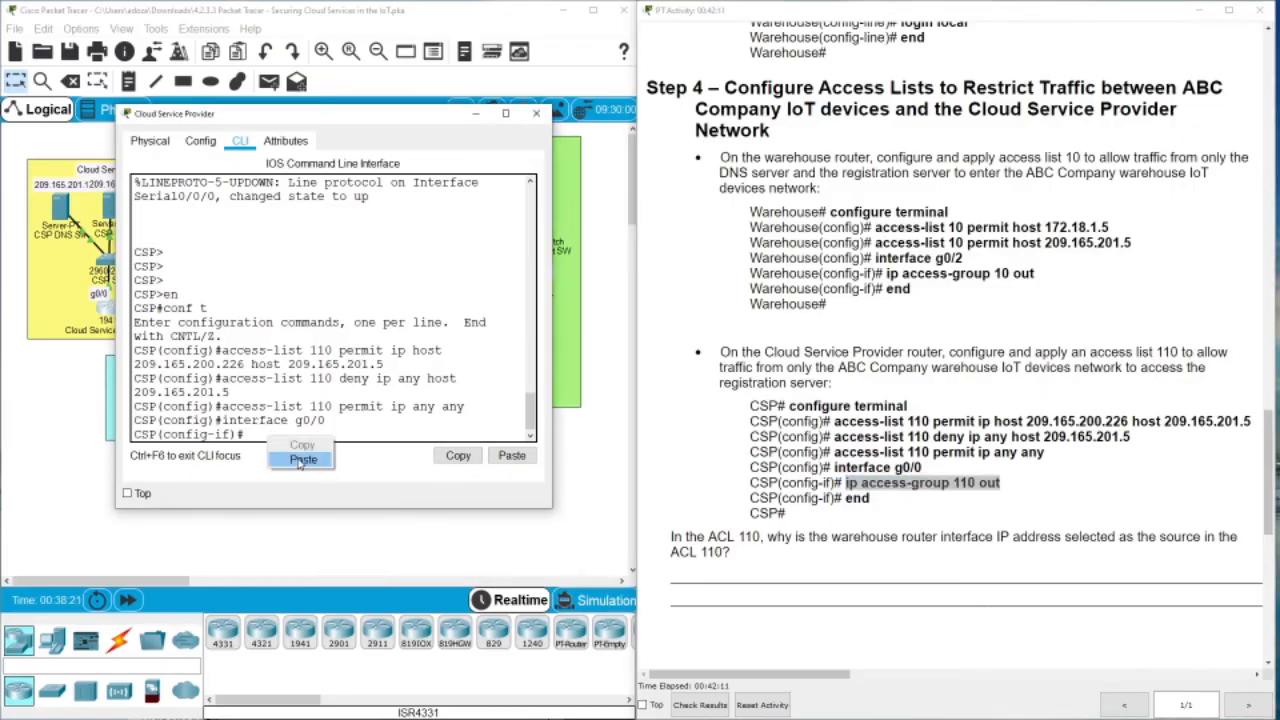
{"action": "left_click", "coordinate": [302, 459]}
{"action": "key", "text": "Return"}
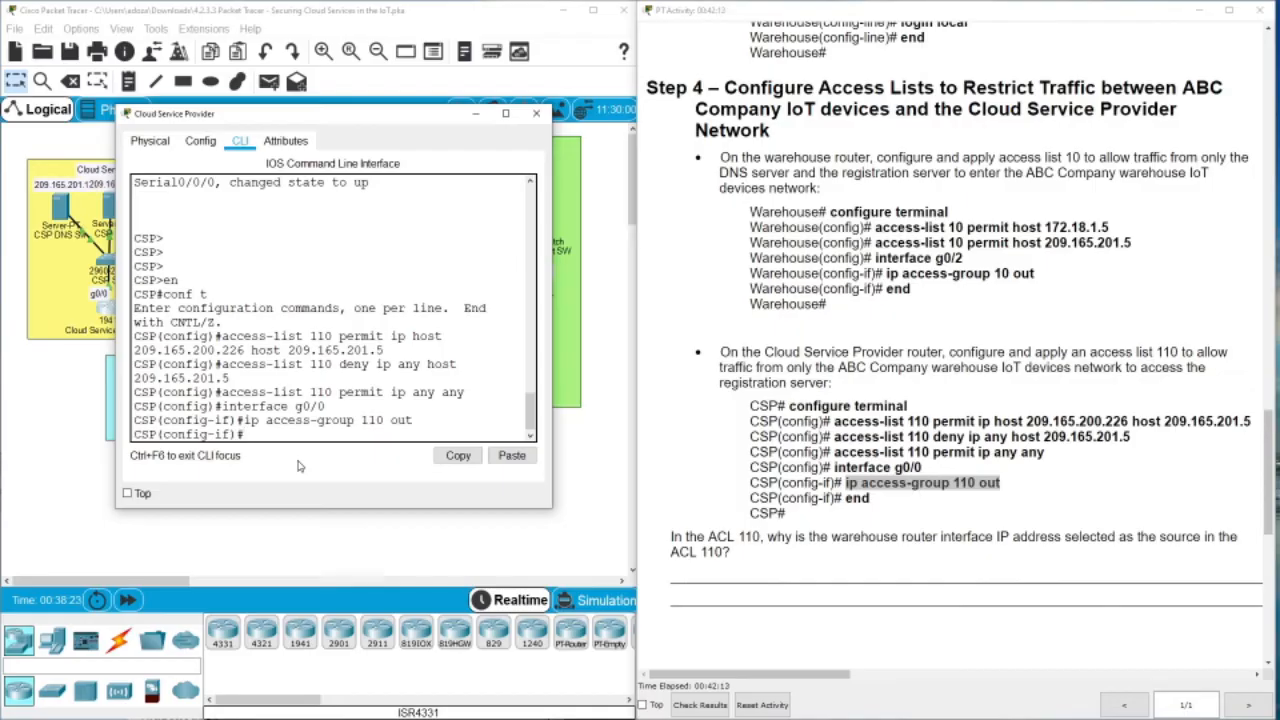
{"action": "type", "text": "end"}
{"action": "key", "text": "Return"}
{"action": "key", "text": "Return"}
{"action": "key", "text": "Return"}
{"action": "key", "text": "Return"}
{"action": "key", "text": "Return"}
{"action": "key", "text": "Return"}
{"action": "key", "text": "Return"}
{"action": "key", "text": "Return"}
{"action": "key", "text": "Return"}
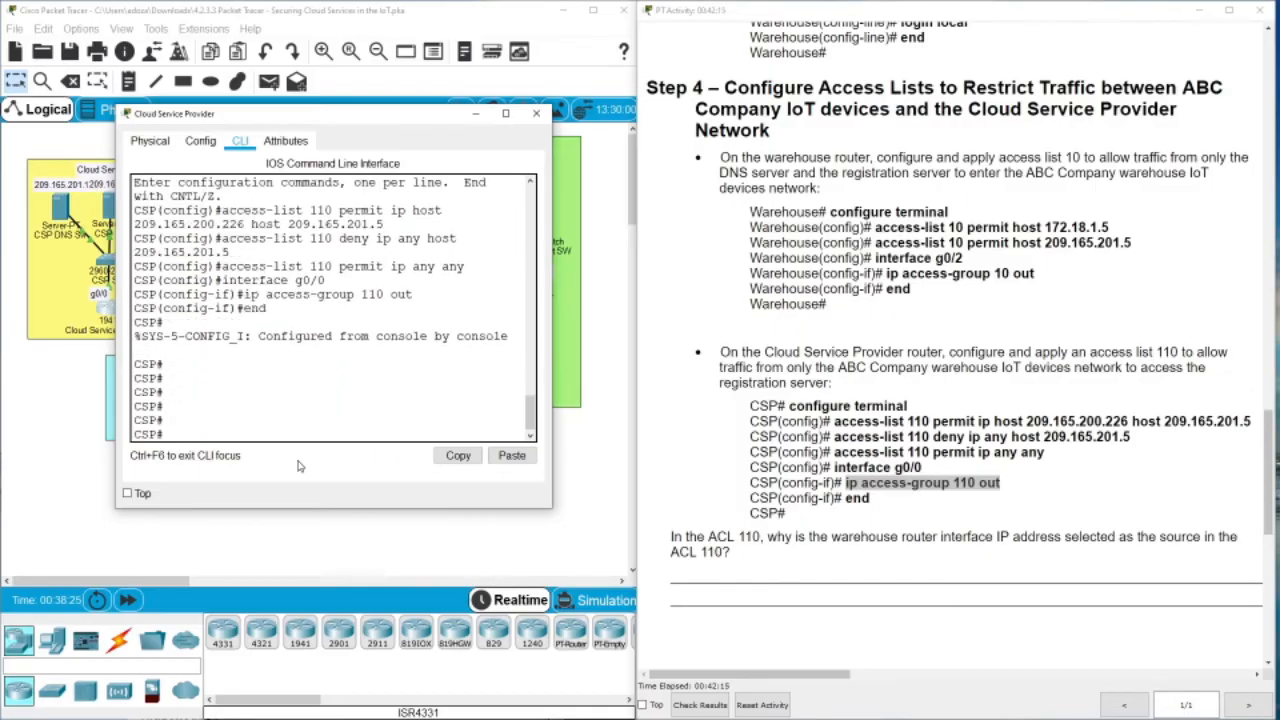
Show the running configuration and check the access-list 110 entries
{"action": "type", "text": "sow"}
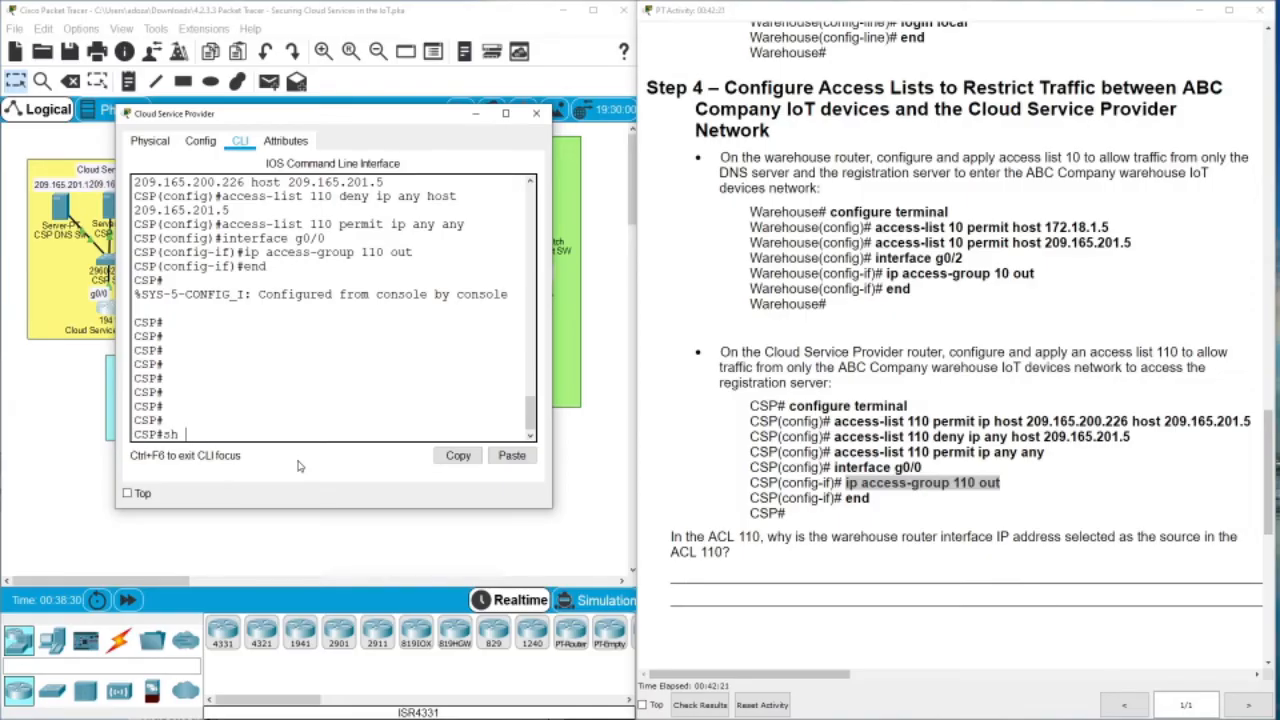
{"action": "type", "text": "run"}
{"action": "key", "text": "Return"}
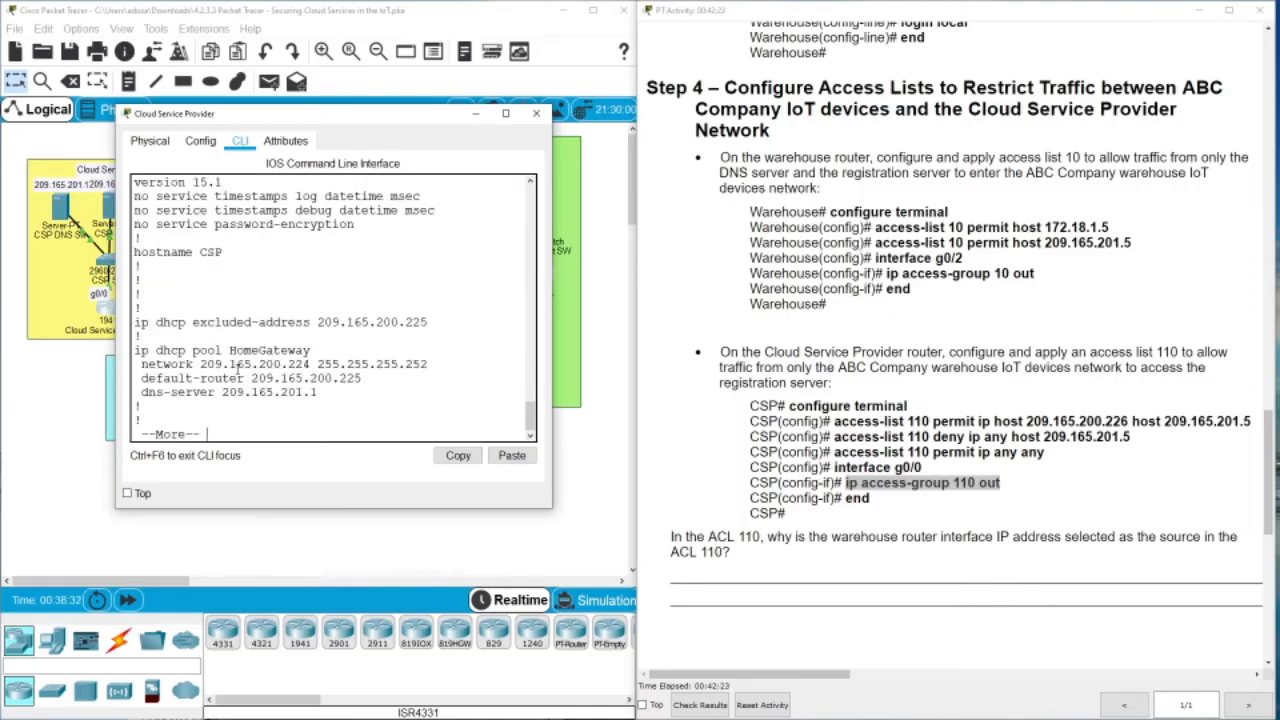
{"action": "key", "text": "space"}
{"action": "key", "text": "space"}
{"action": "key", "text": "space"}
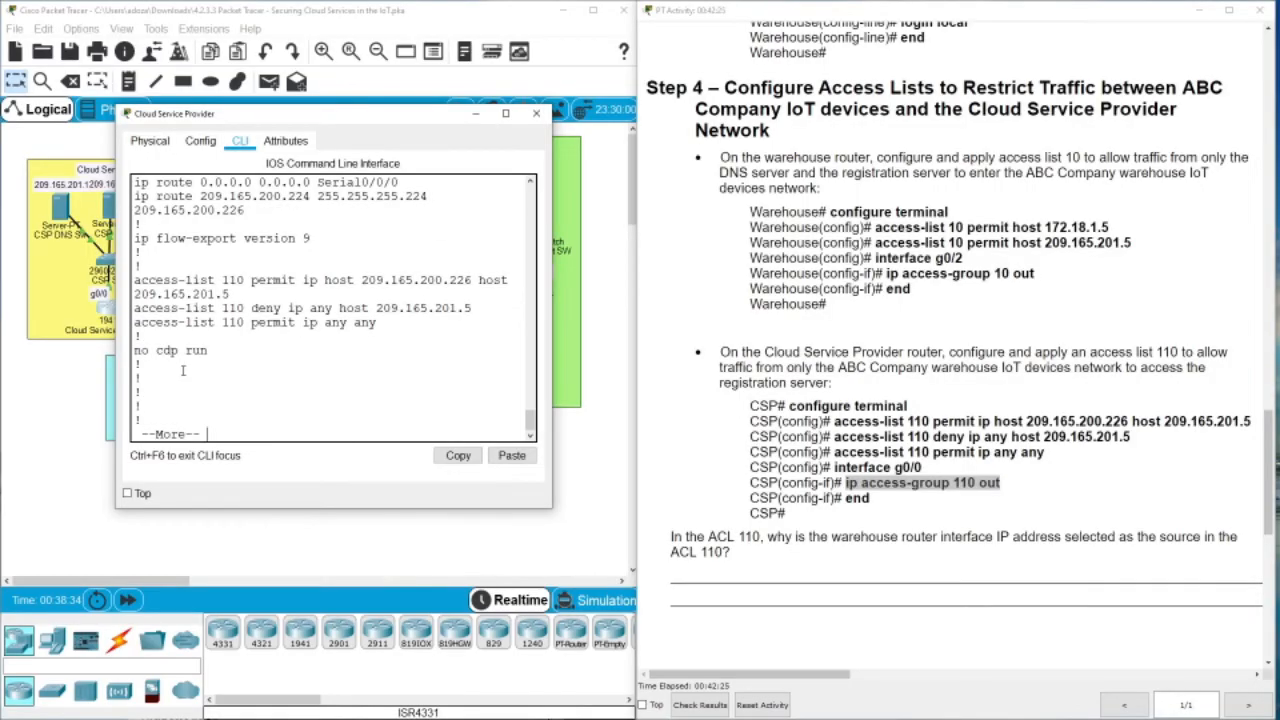
{"action": "left_click_drag", "start_coordinate": [137, 265], "coordinate": [226, 294]}
{"action": "left_click", "coordinate": [357, 376]}
Close the CSP router window and scroll the instructions to Steps 5 and 6
{"action": "left_click", "coordinate": [536, 114]}
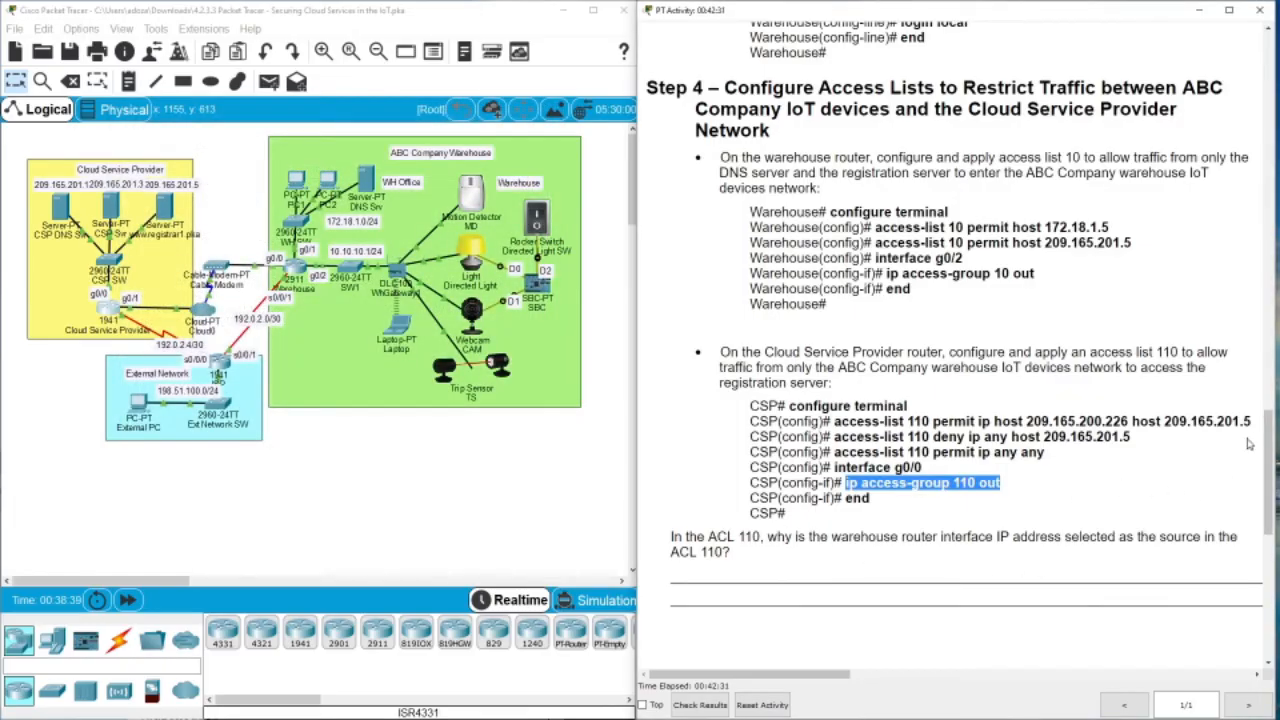
{"action": "scroll", "coordinate": [1248, 443], "scroll_direction": "down", "scroll_amount": 4}
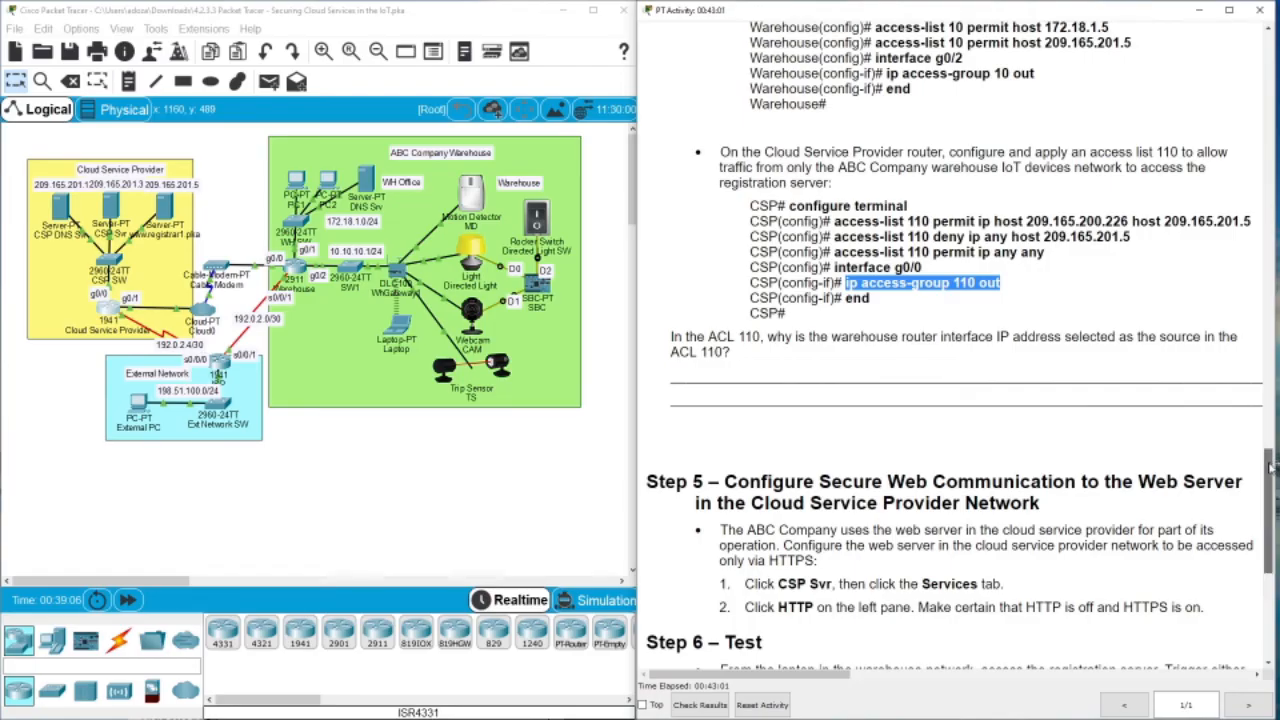
{"action": "left_click_drag", "start_coordinate": [1270, 472], "coordinate": [1268, 519]}
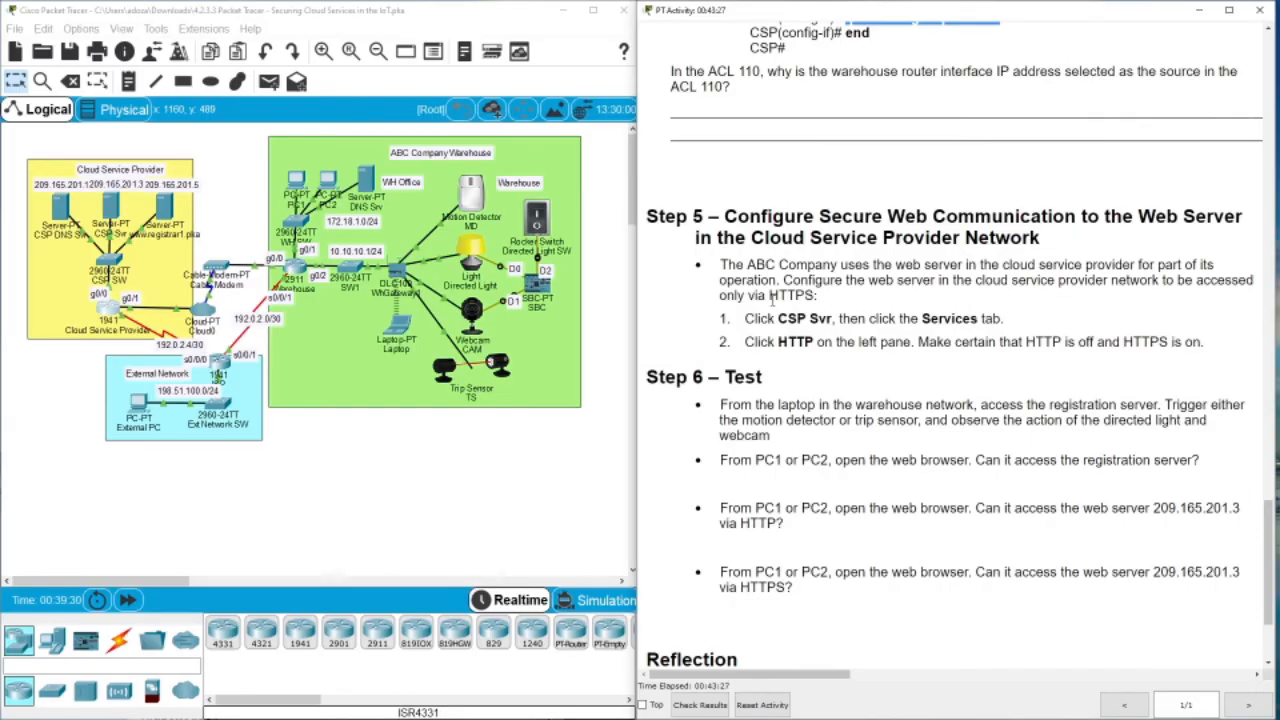
Open the CSP Svr web server's window from the topology and move it aside
{"action": "left_click", "coordinate": [106, 205]}
{"action": "left_click_drag", "start_coordinate": [552, 164], "coordinate": [250, 88]}
Switch CSP Svr's HTTP service off, leaving HTTPS on, and close the window
{"action": "left_click", "coordinate": [262, 110]}
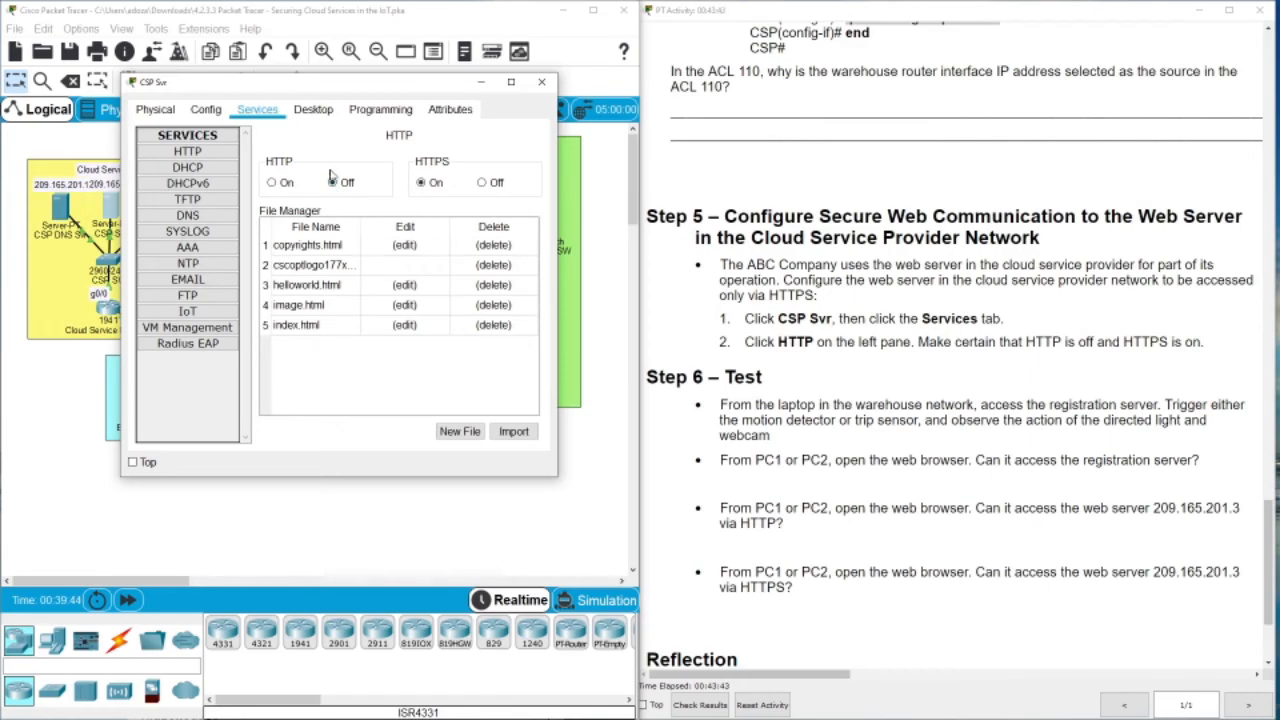
{"action": "left_click", "coordinate": [541, 81]}
{"action": "left_click", "coordinate": [112, 205]}
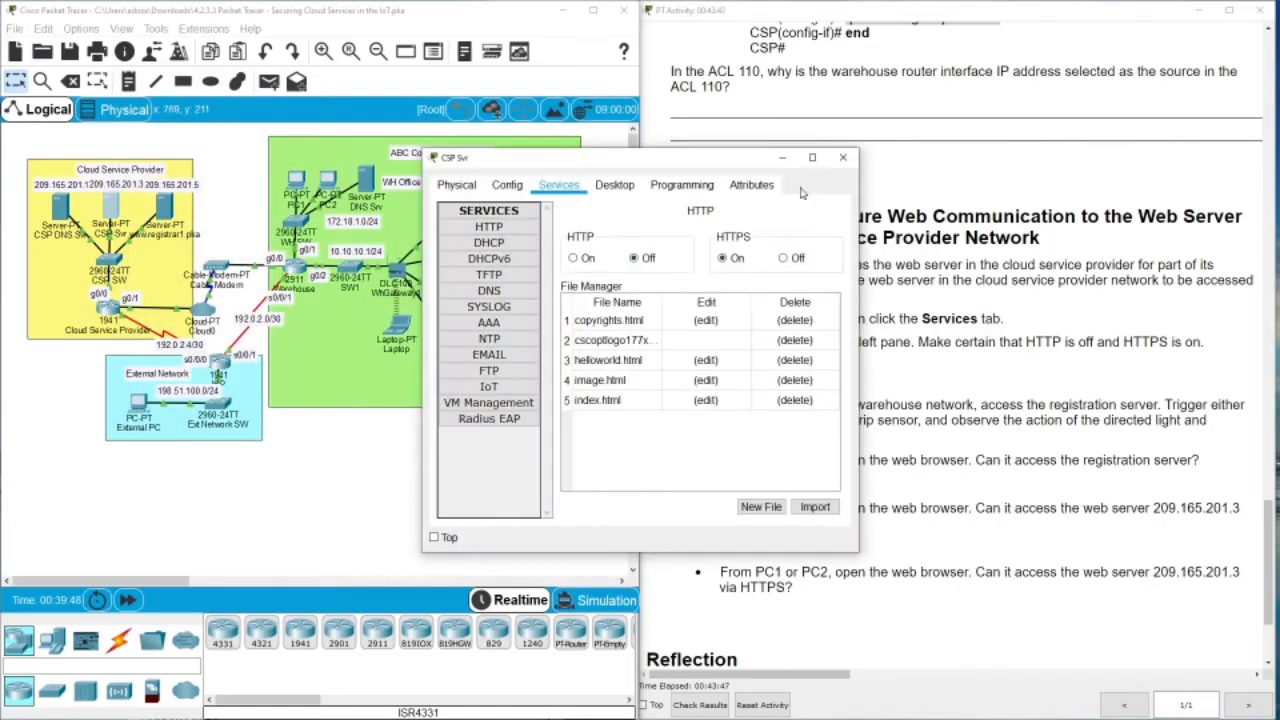
{"action": "left_click", "coordinate": [845, 161]}
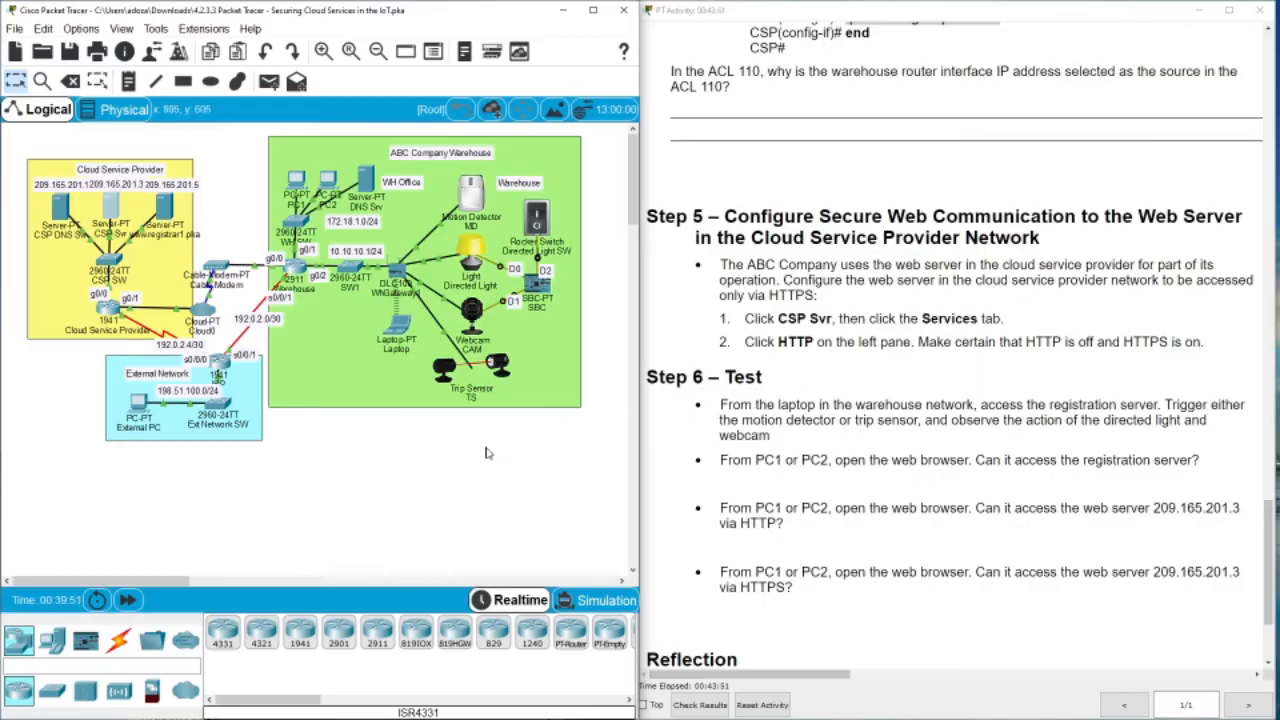
{"action": "scroll", "coordinate": [1266, 530], "scroll_direction": "down", "scroll_amount": 3}
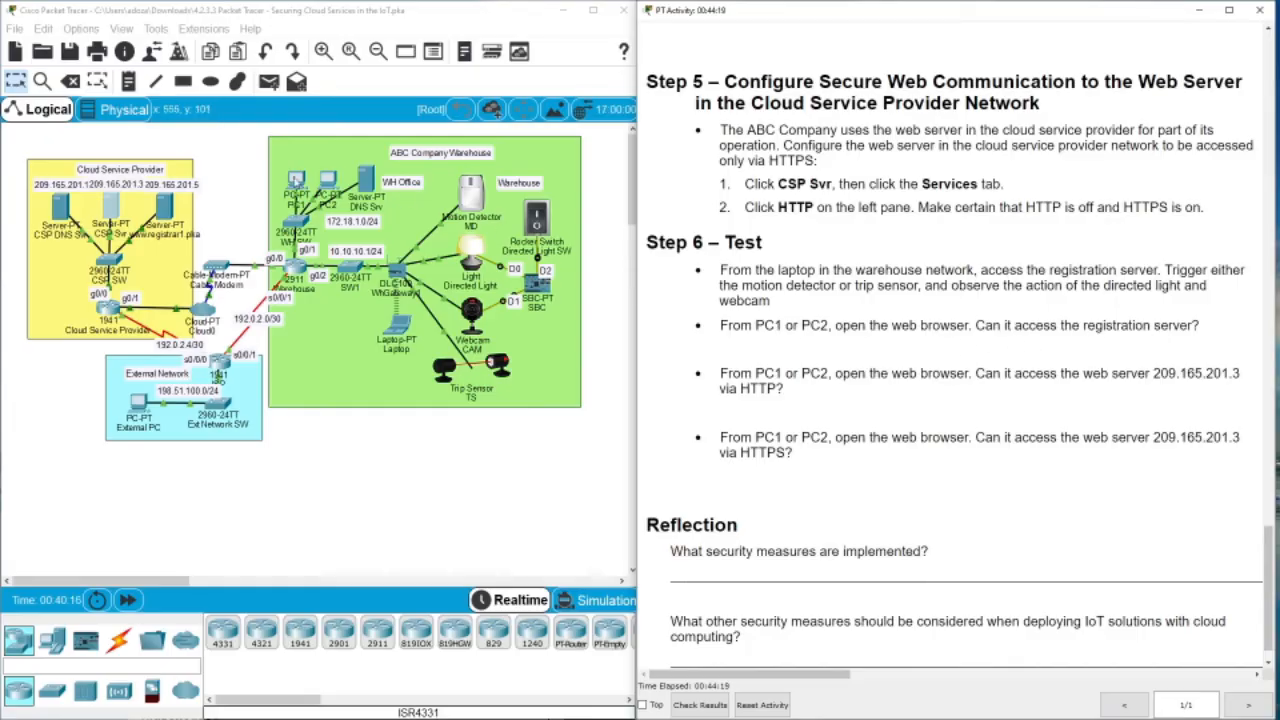
Open PC1, close its old conditions page in the browser, and move the window aside
{"action": "left_click", "coordinate": [296, 185]}
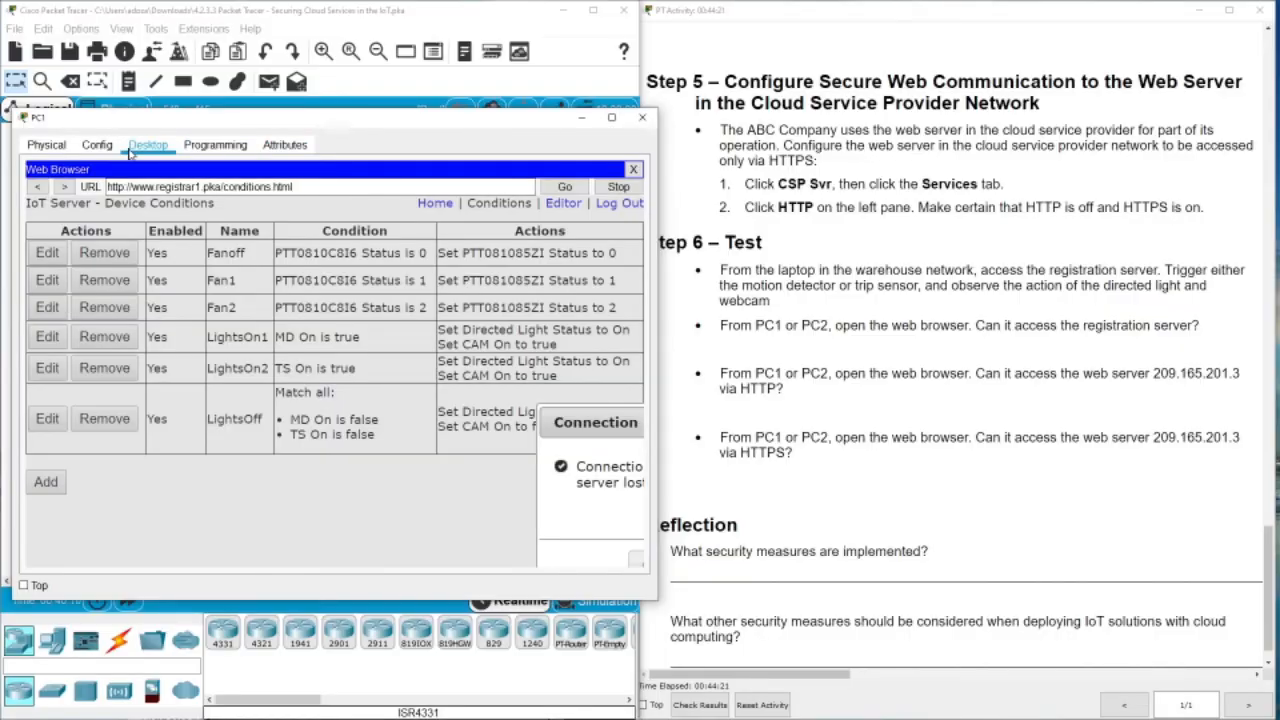
{"action": "left_click", "coordinate": [633, 169]}
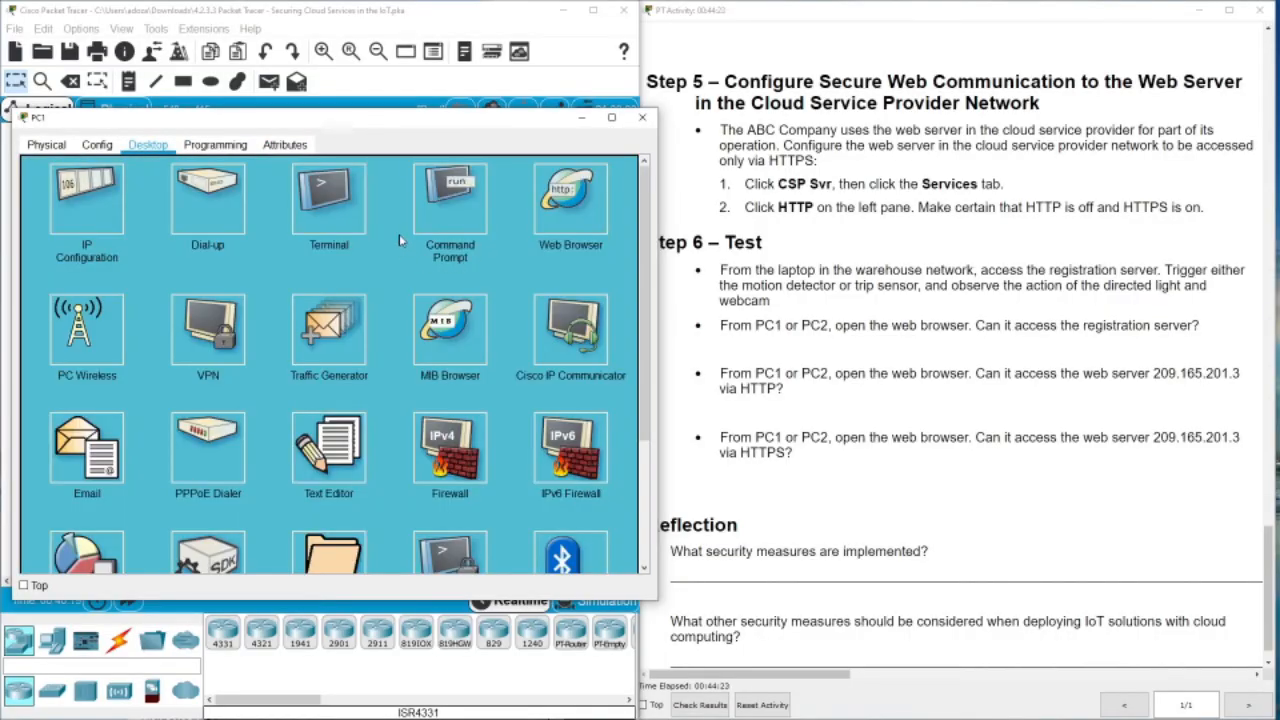
{"action": "left_click", "coordinate": [548, 213]}
{"action": "left_click_drag", "start_coordinate": [410, 126], "coordinate": [724, 94]}
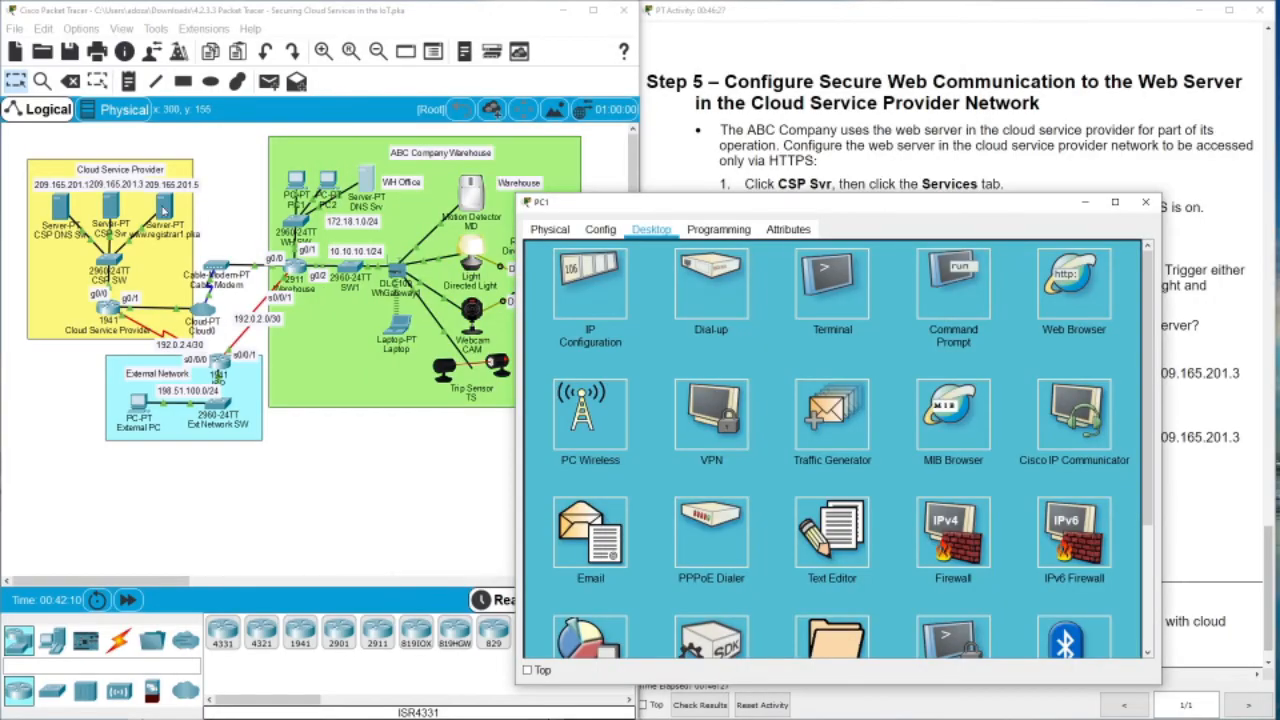
Copy the registration server's IPv4 address 209.165.201.5 from its IP Configuration
{"action": "left_click", "coordinate": [166, 210]}
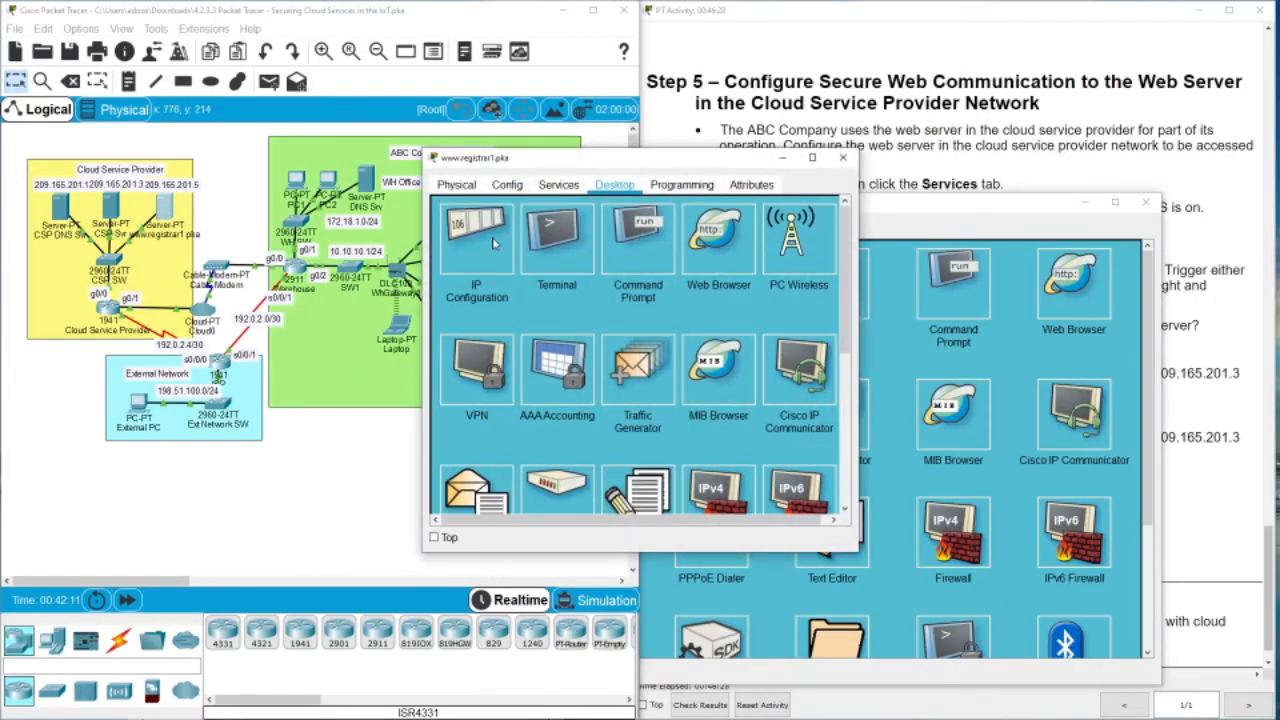
{"action": "left_click", "coordinate": [493, 243]}
{"action": "left_click_drag", "start_coordinate": [658, 268], "coordinate": [563, 264]}
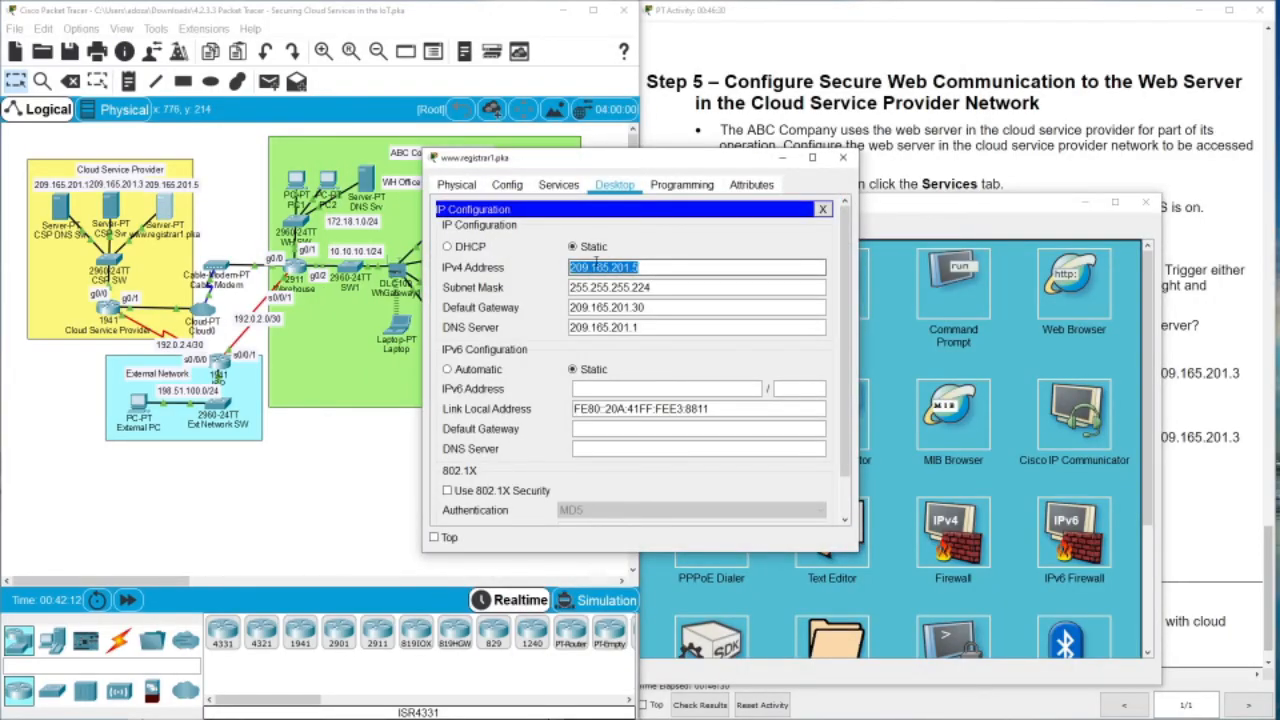
{"action": "right_click", "coordinate": [596, 264]}
{"action": "left_click", "coordinate": [610, 317]}
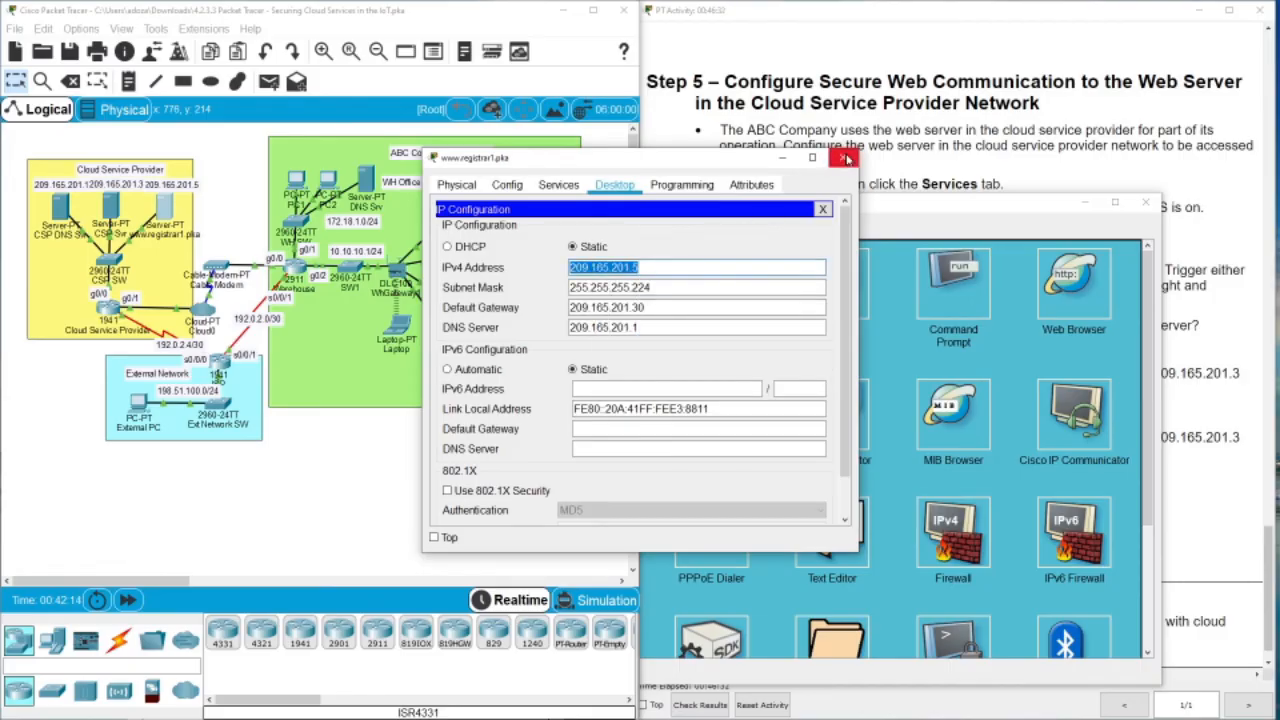
{"action": "left_click", "coordinate": [845, 160]}
{"action": "left_click_drag", "start_coordinate": [940, 197], "coordinate": [893, 116]}
{"action": "left_click", "coordinate": [1040, 193]}
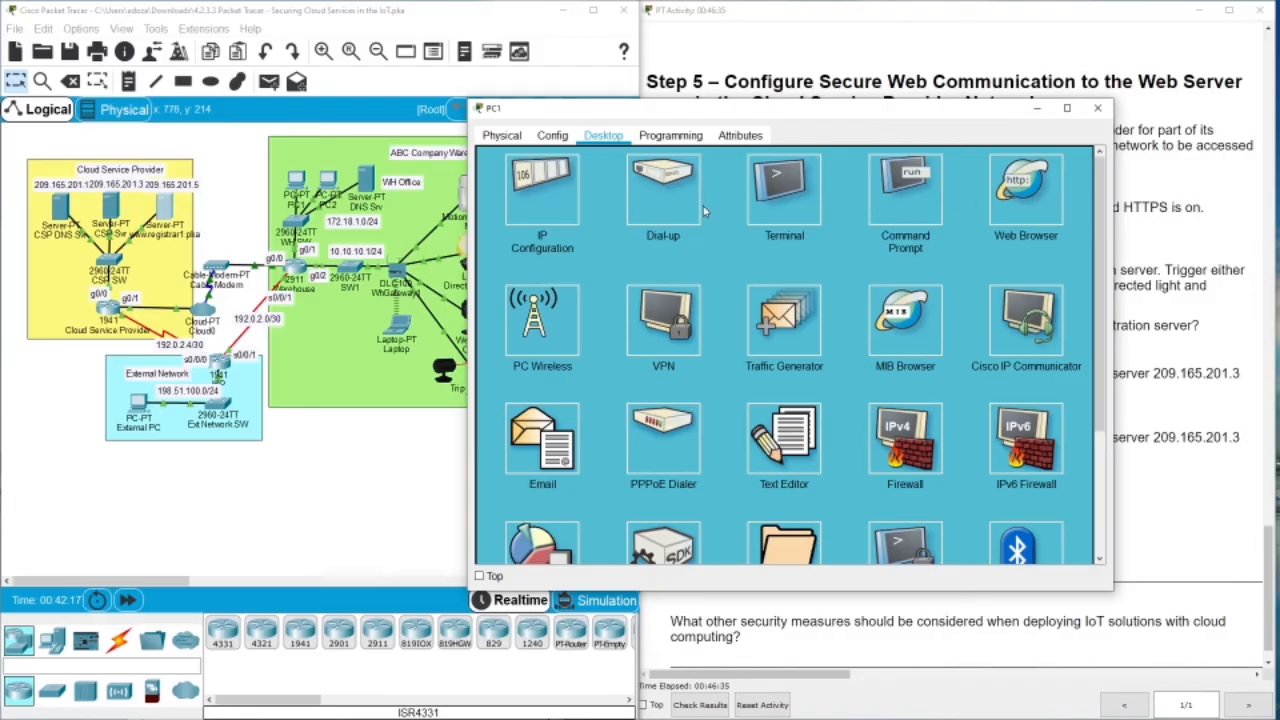
Paste 209.165.201.5 into PC1's browser and request it, getting Request Timeout
{"action": "left_click", "coordinate": [633, 176]}
{"action": "right_click", "coordinate": [633, 176]}
{"action": "left_click", "coordinate": [672, 248]}
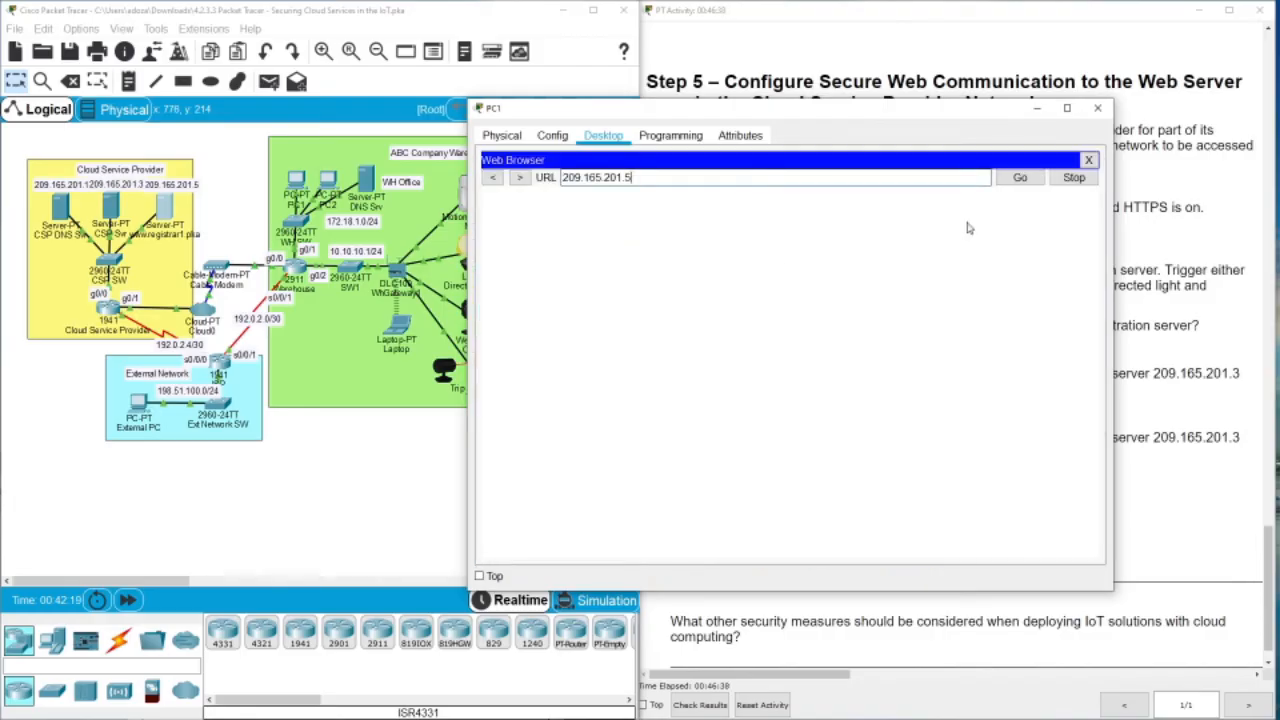
{"action": "left_click", "coordinate": [1020, 177]}
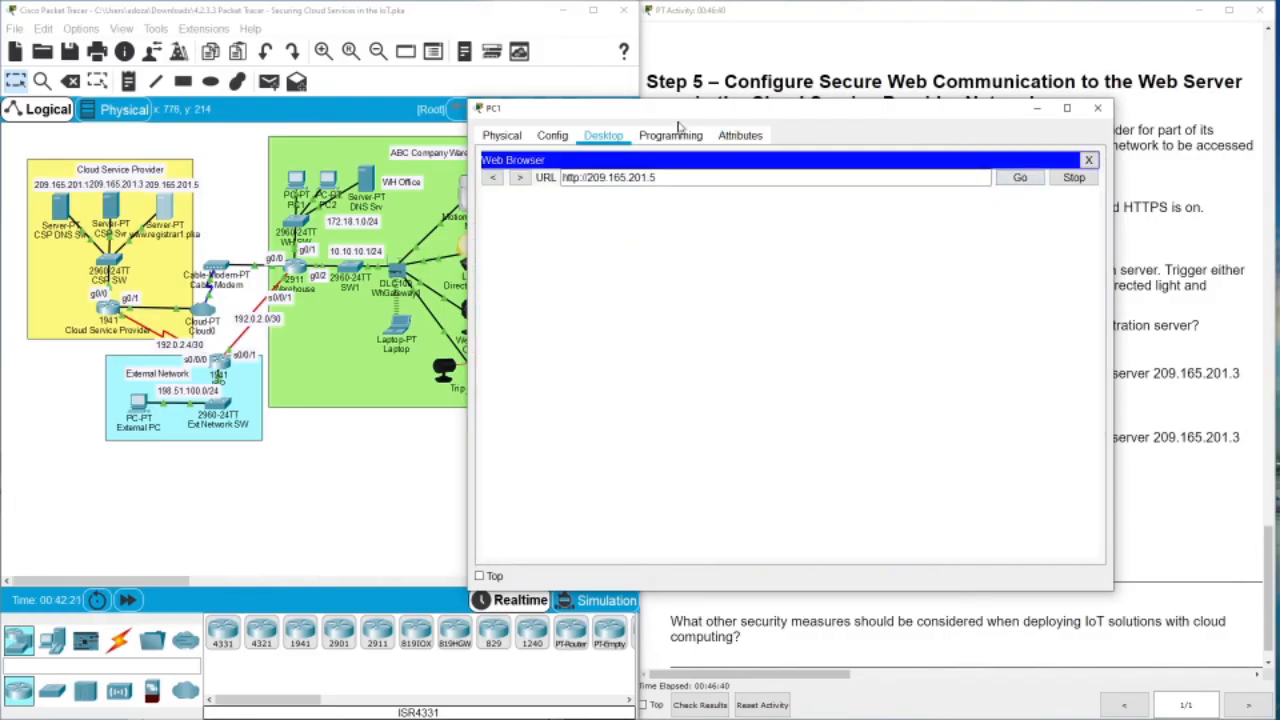
Select the web server address 209.165.201.3 in the instructions and return to PC1's browser
{"action": "left_click_drag", "start_coordinate": [655, 113], "coordinate": [840, 70]}
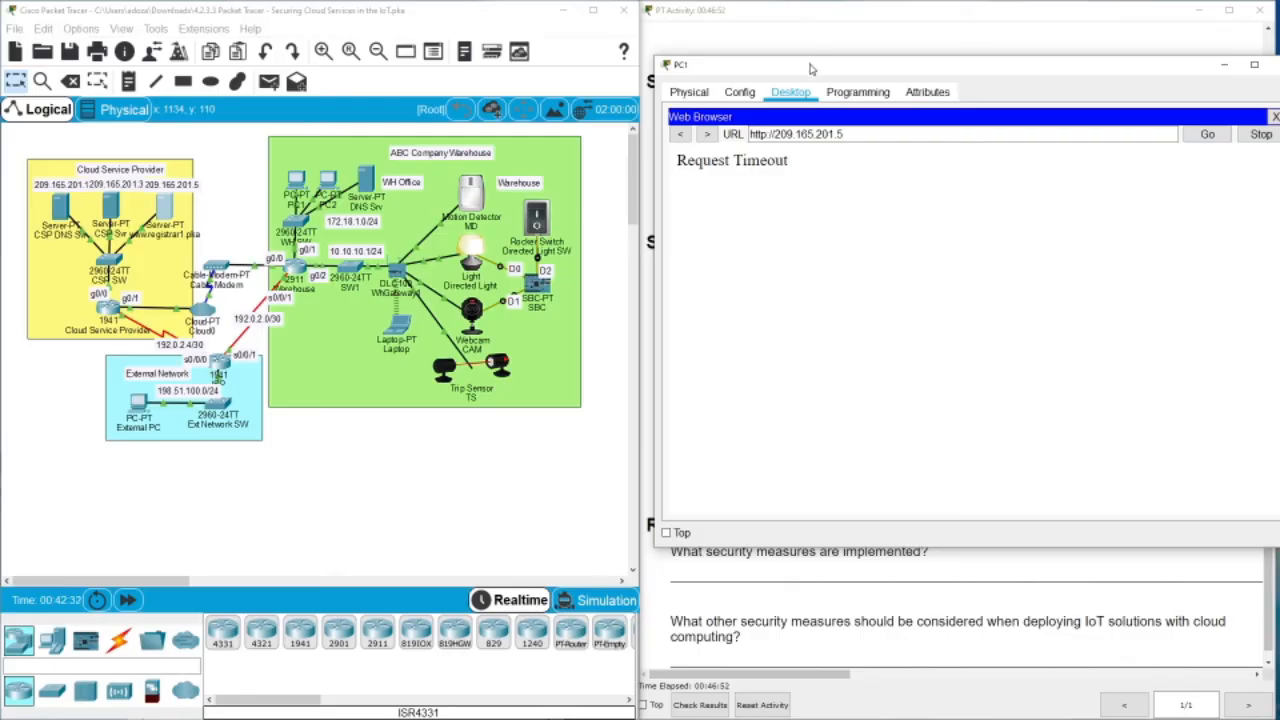
{"action": "left_click_drag", "start_coordinate": [810, 68], "coordinate": [210, 15]}
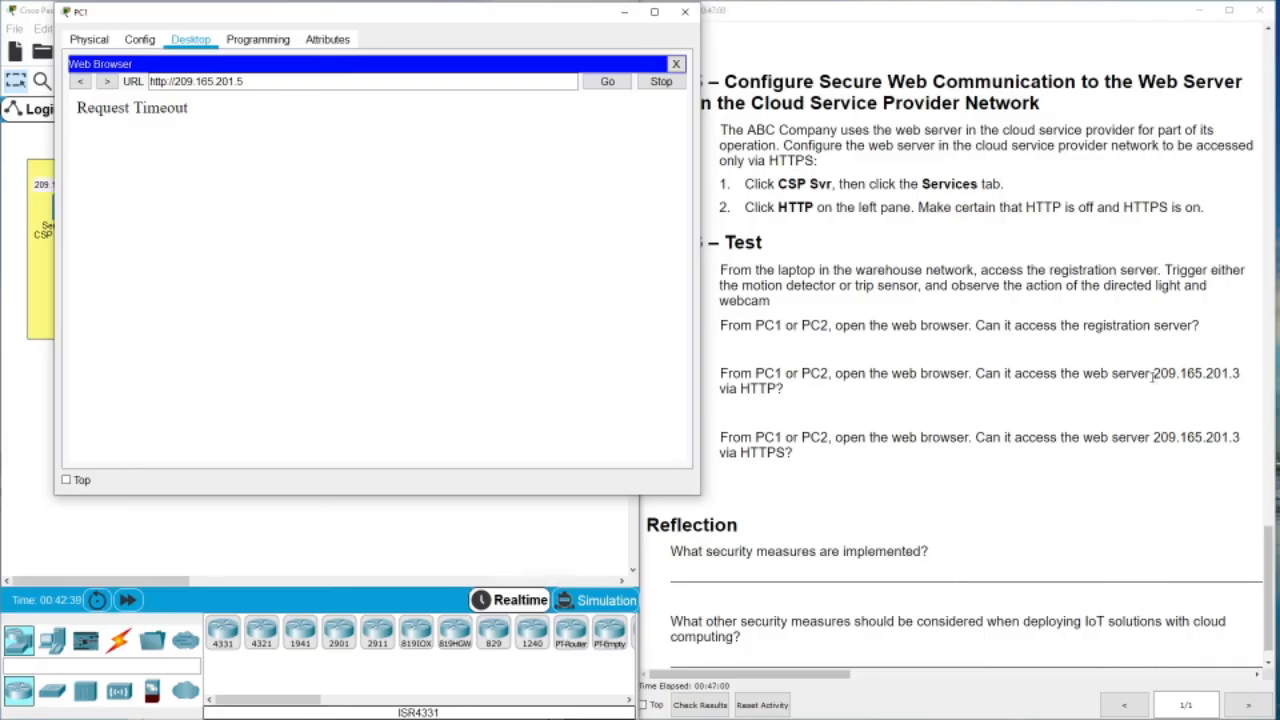
{"action": "left_click_drag", "start_coordinate": [1153, 375], "coordinate": [1244, 378]}
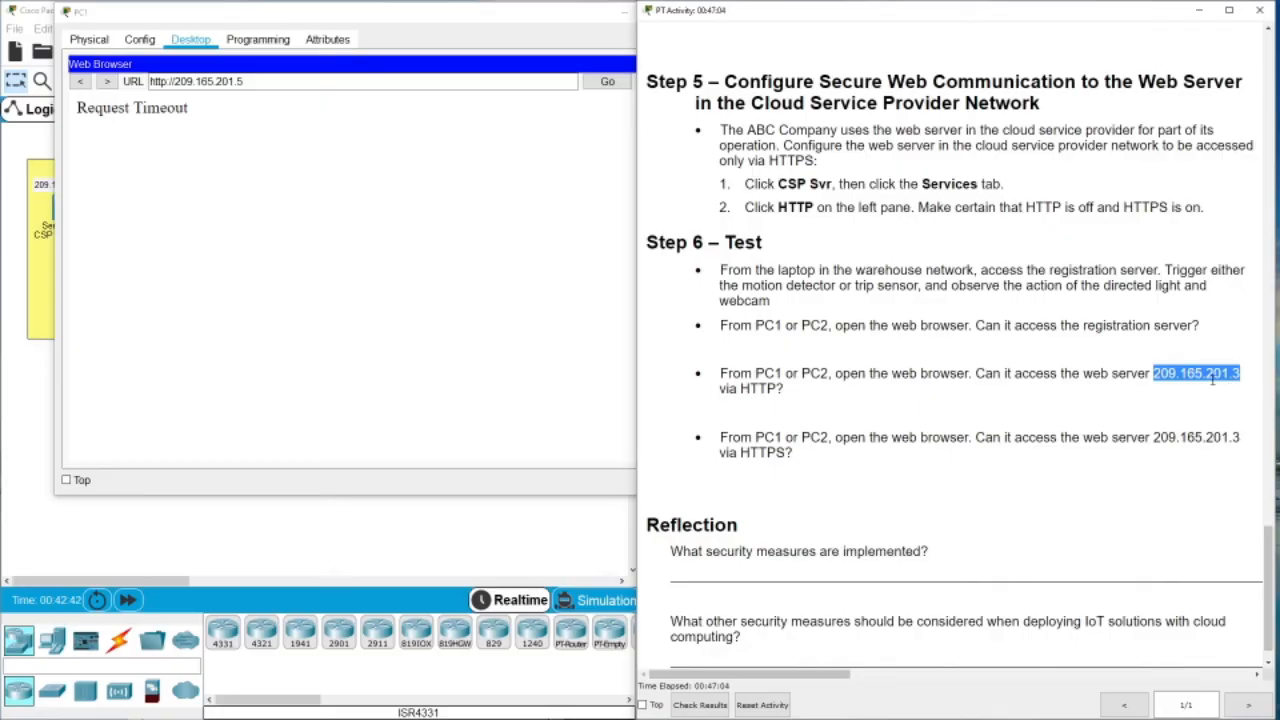
{"action": "left_click", "coordinate": [480, 29]}
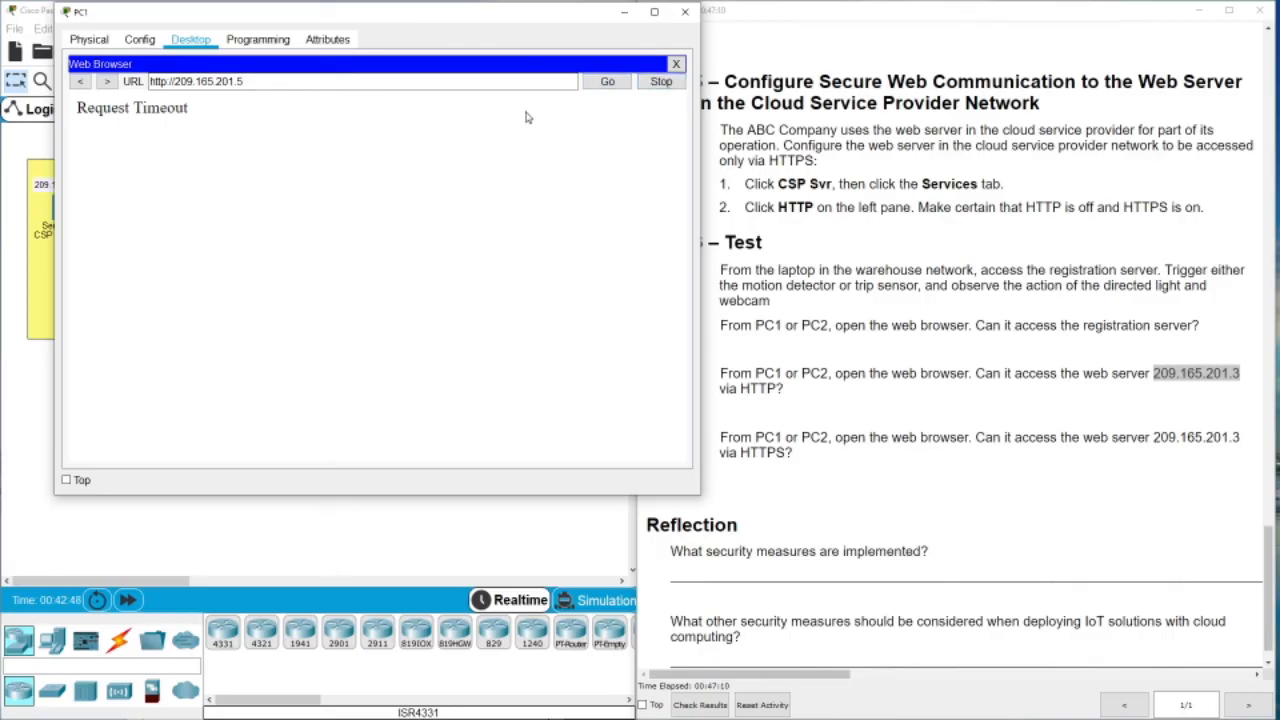
{"action": "left_click", "coordinate": [263, 84]}
{"action": "left_click_drag", "start_coordinate": [238, 82], "coordinate": [175, 82]}
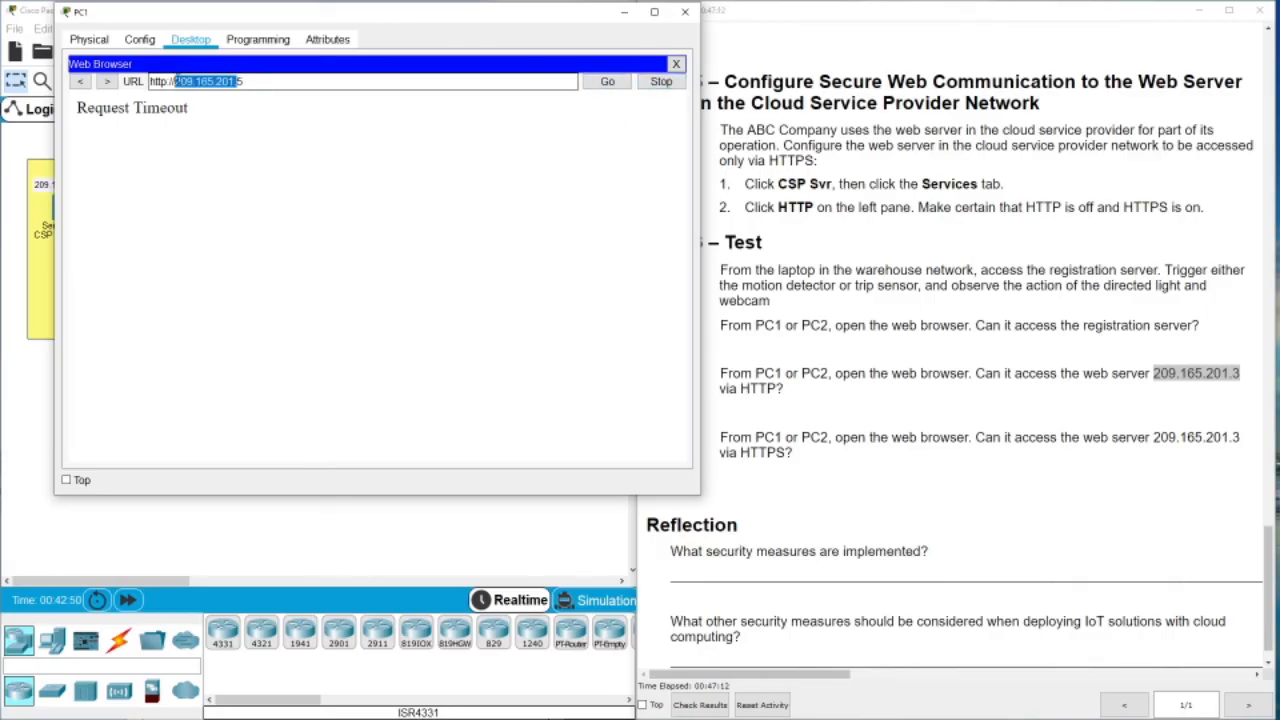
{"action": "right_click", "coordinate": [181, 80]}
{"action": "left_click", "coordinate": [216, 156]}
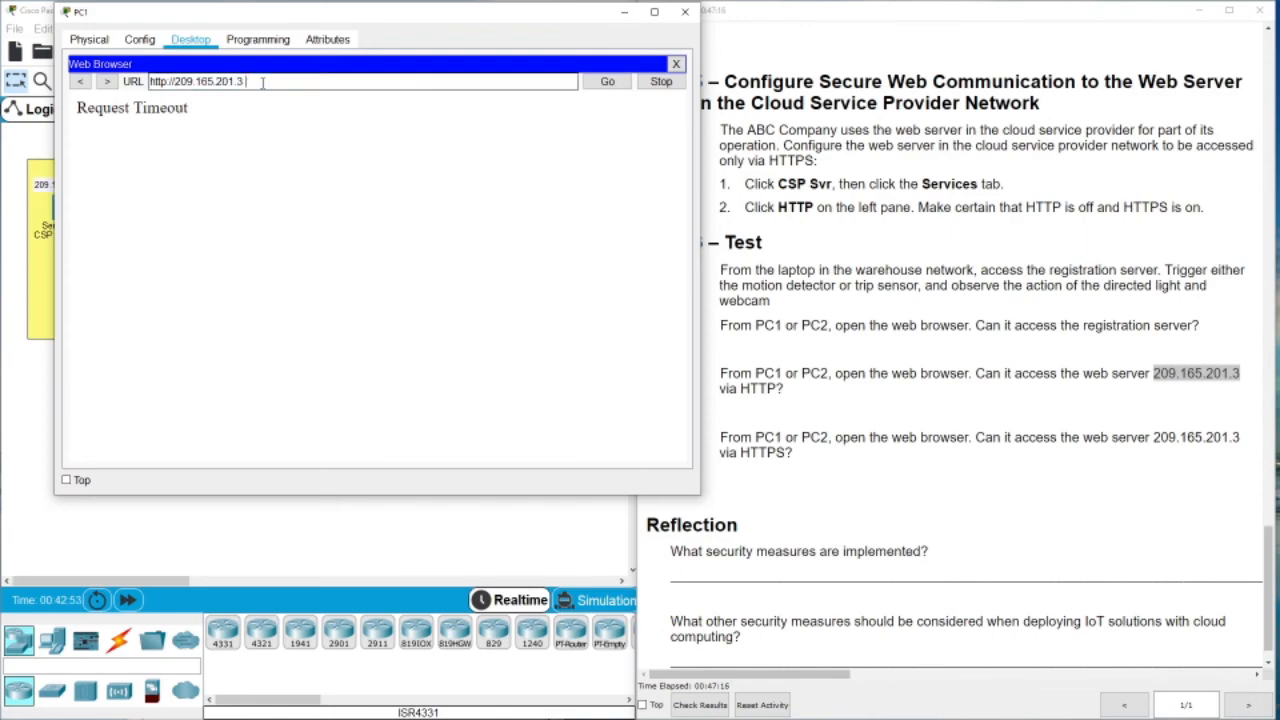
{"action": "left_click", "coordinate": [608, 86]}
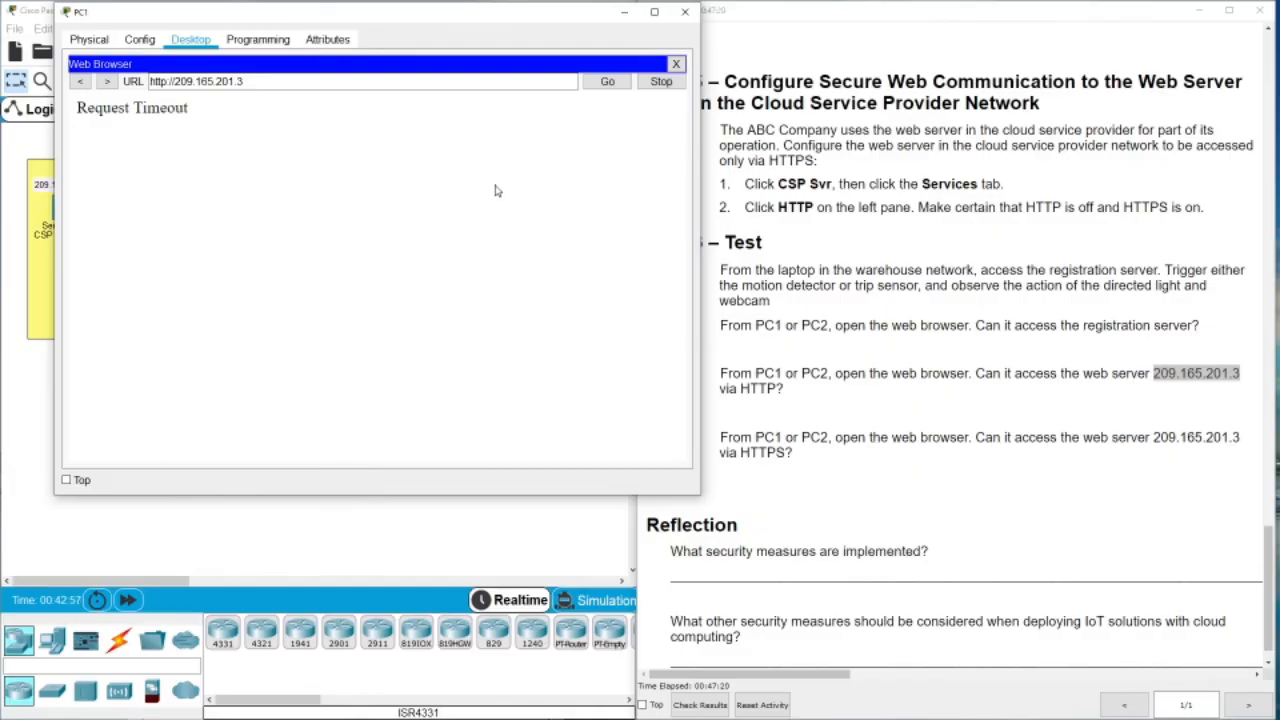
{"action": "left_click", "coordinate": [604, 86]}
{"action": "left_click", "coordinate": [167, 81]}
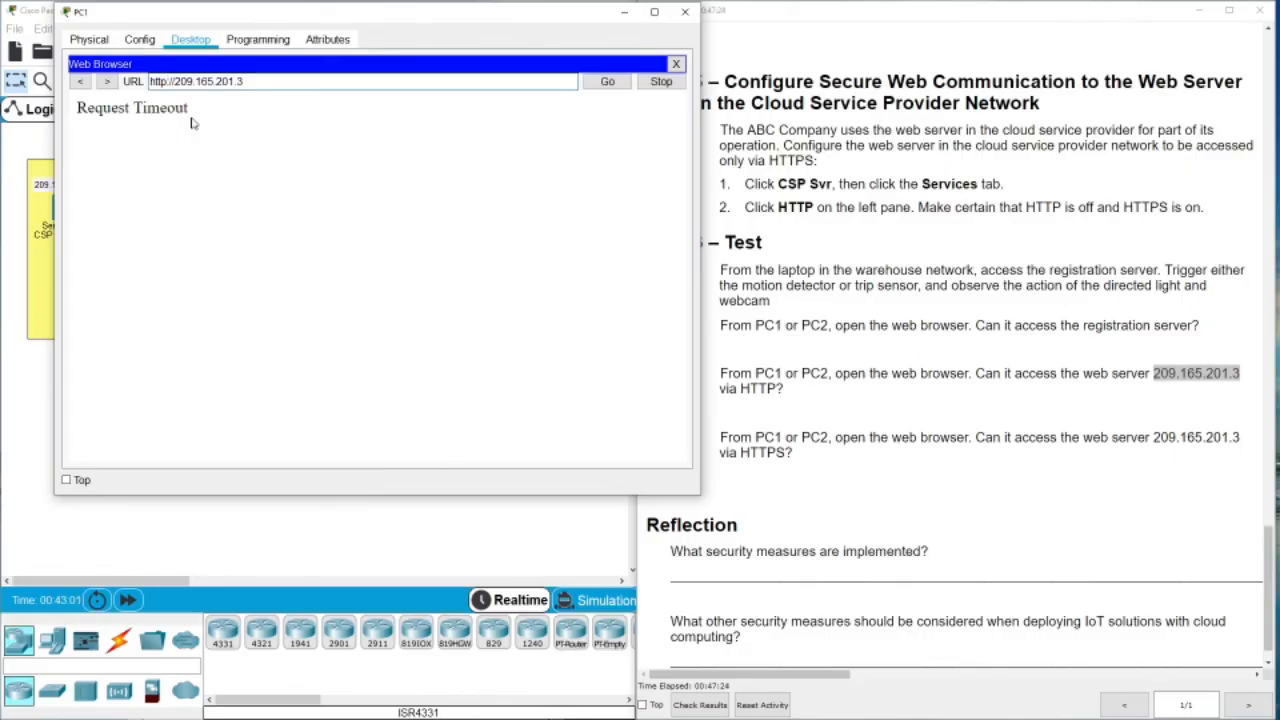
{"action": "type", "text": "s"}
{"action": "left_click", "coordinate": [607, 82]}
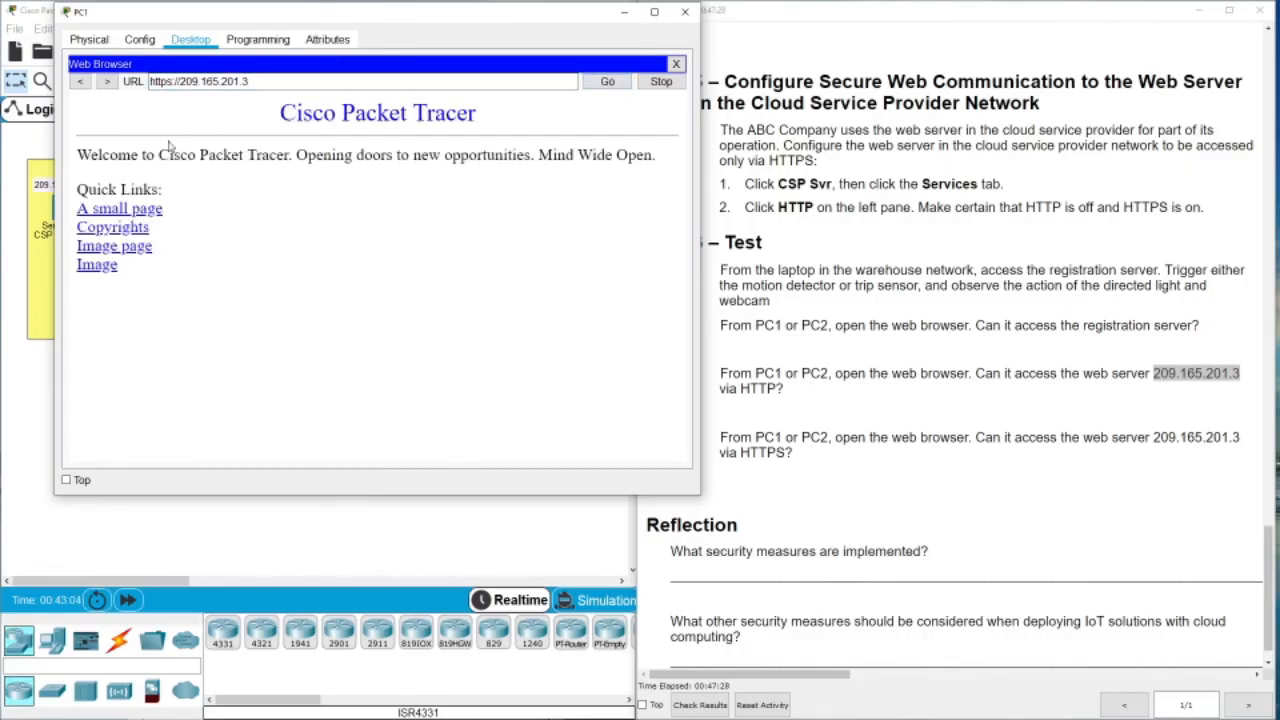
{"action": "left_click_drag", "start_coordinate": [167, 81], "coordinate": [149, 81]}
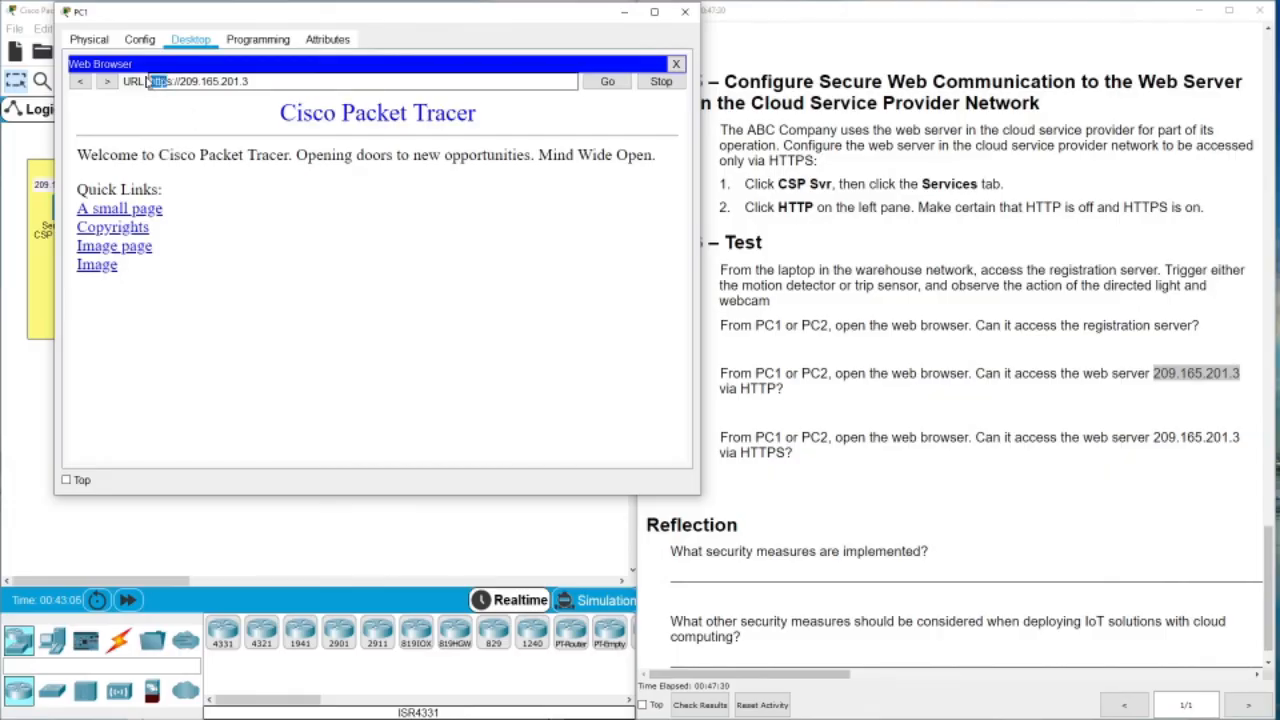
{"action": "left_click", "coordinate": [172, 81]}
{"action": "key", "text": "BackSpace"}
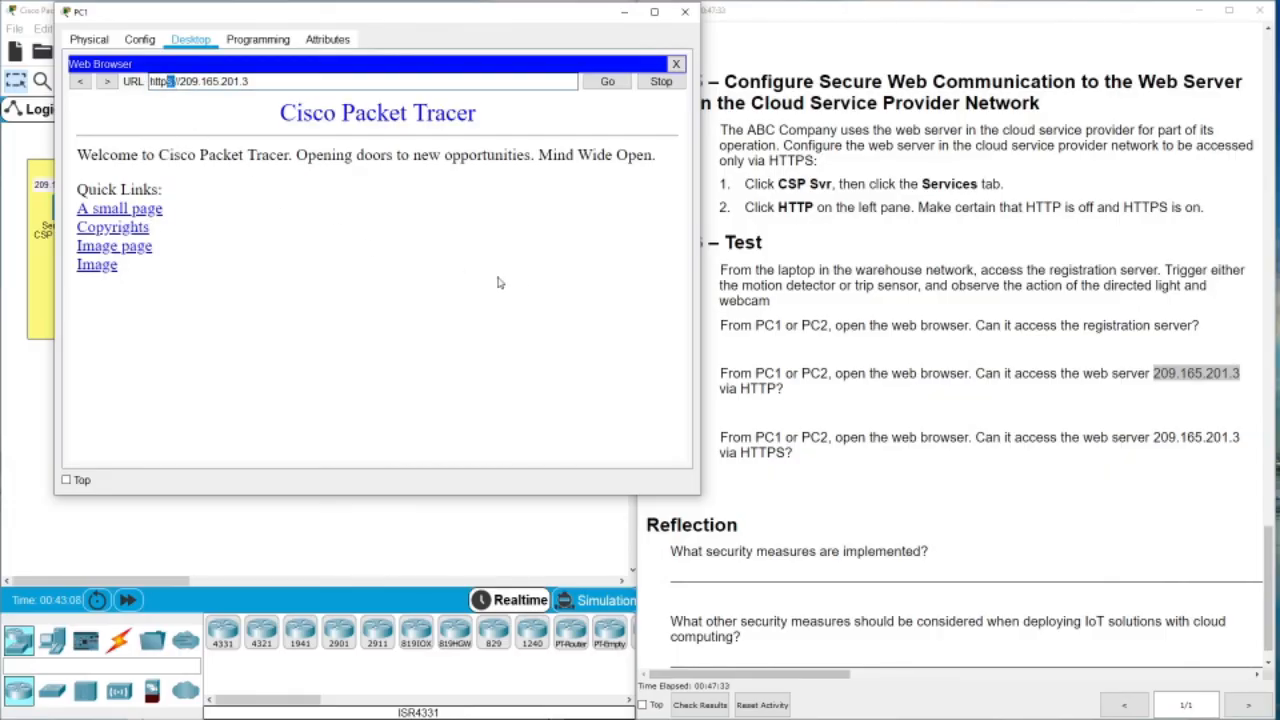
Close PC1's window and scroll the instructions down to the Step 6 questions
{"action": "left_click", "coordinate": [685, 12]}
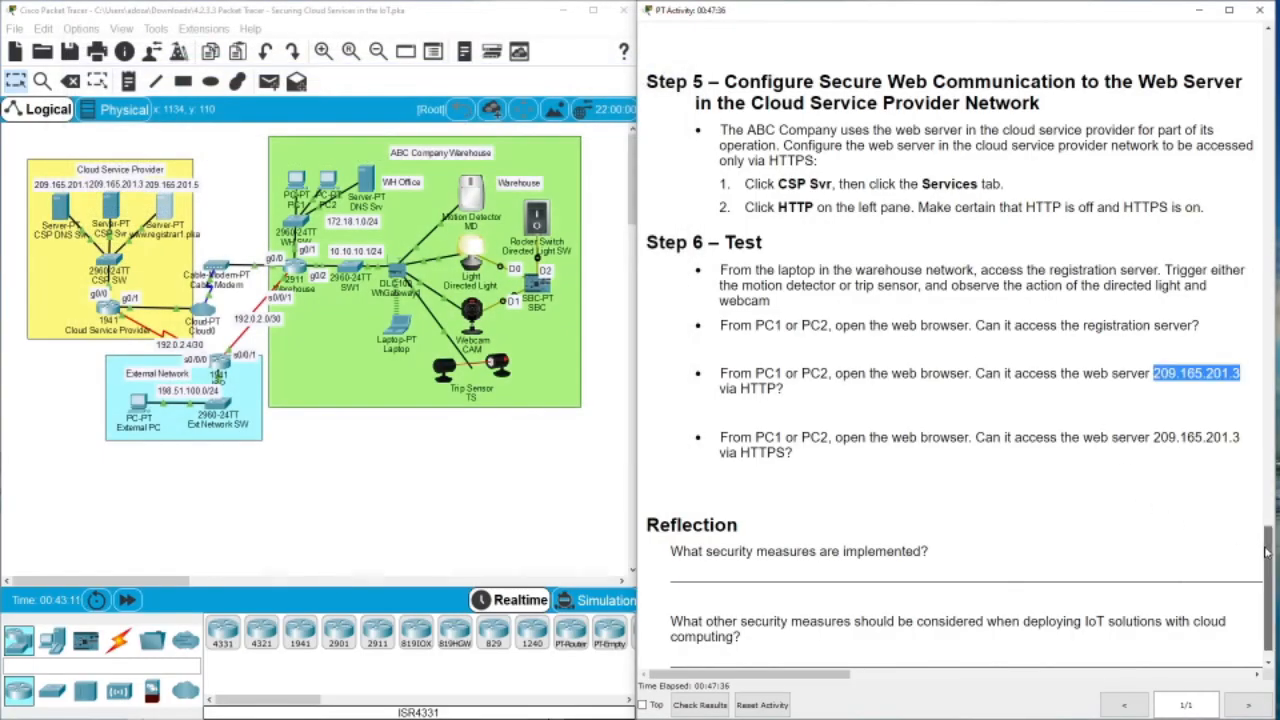
{"action": "scroll", "coordinate": [1268, 590], "scroll_direction": "down", "scroll_amount": 1}
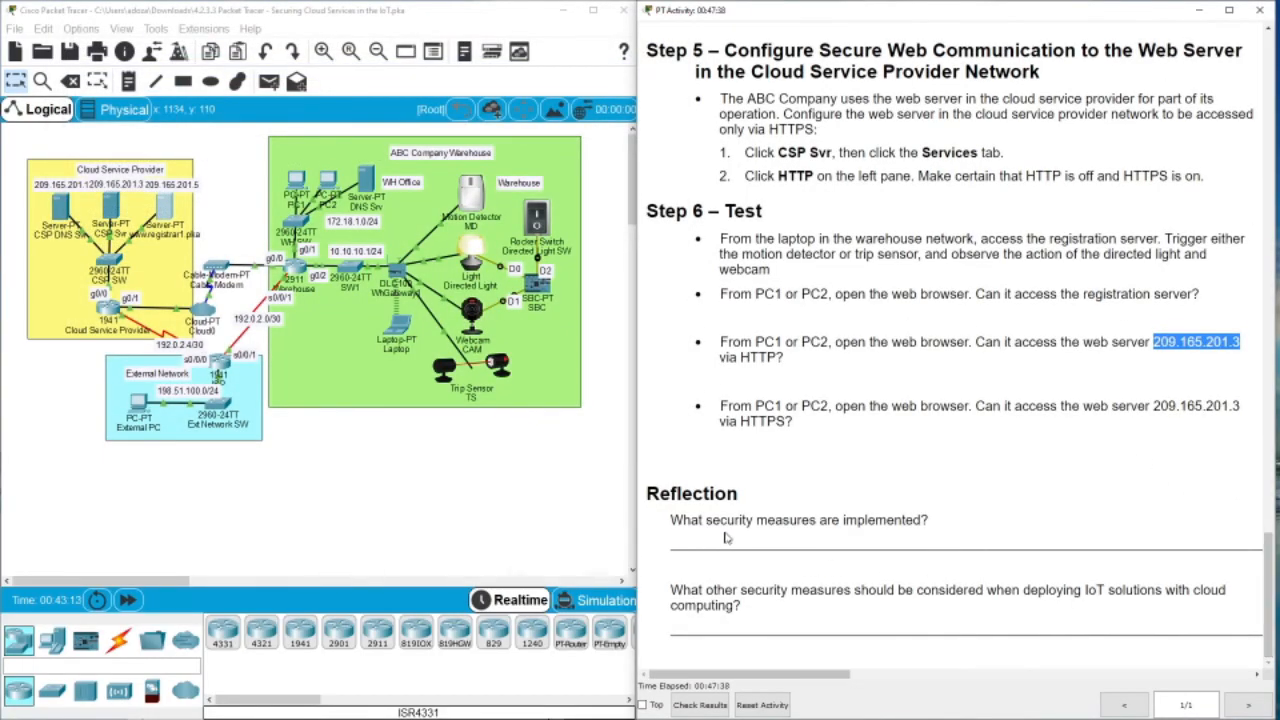